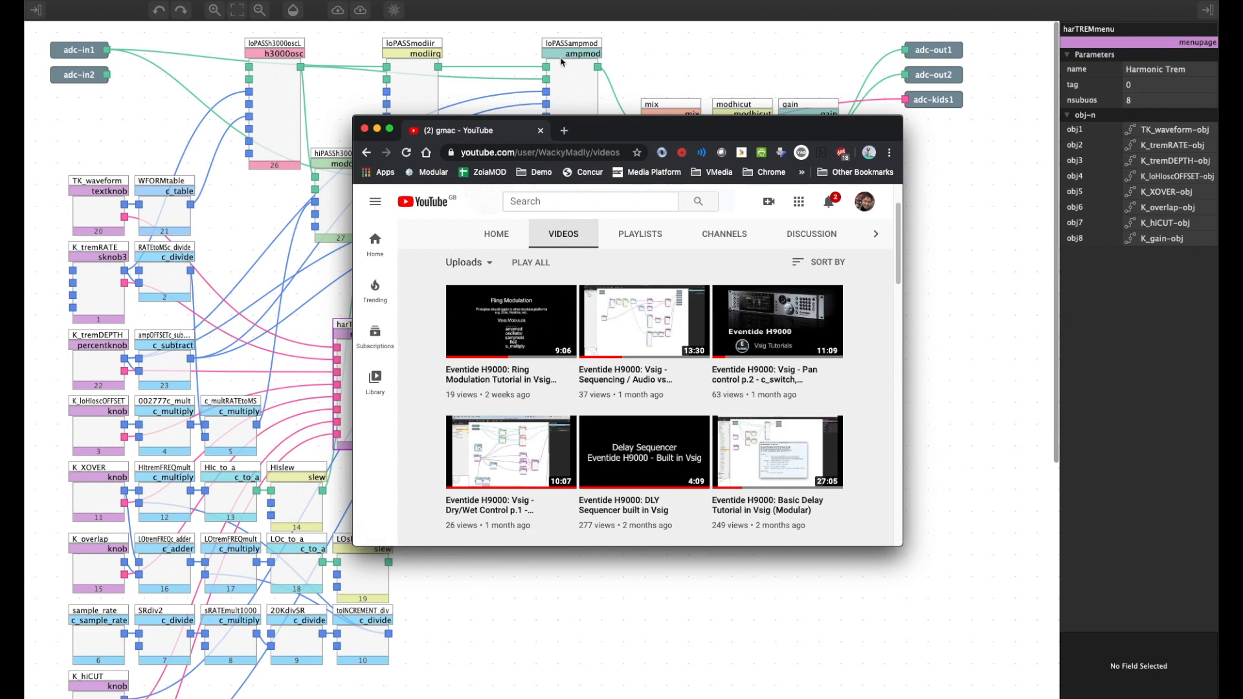
# Switch from the YouTube videos page back to the Harmonic Trem patch in VSig
pyautogui.click(690, 68)
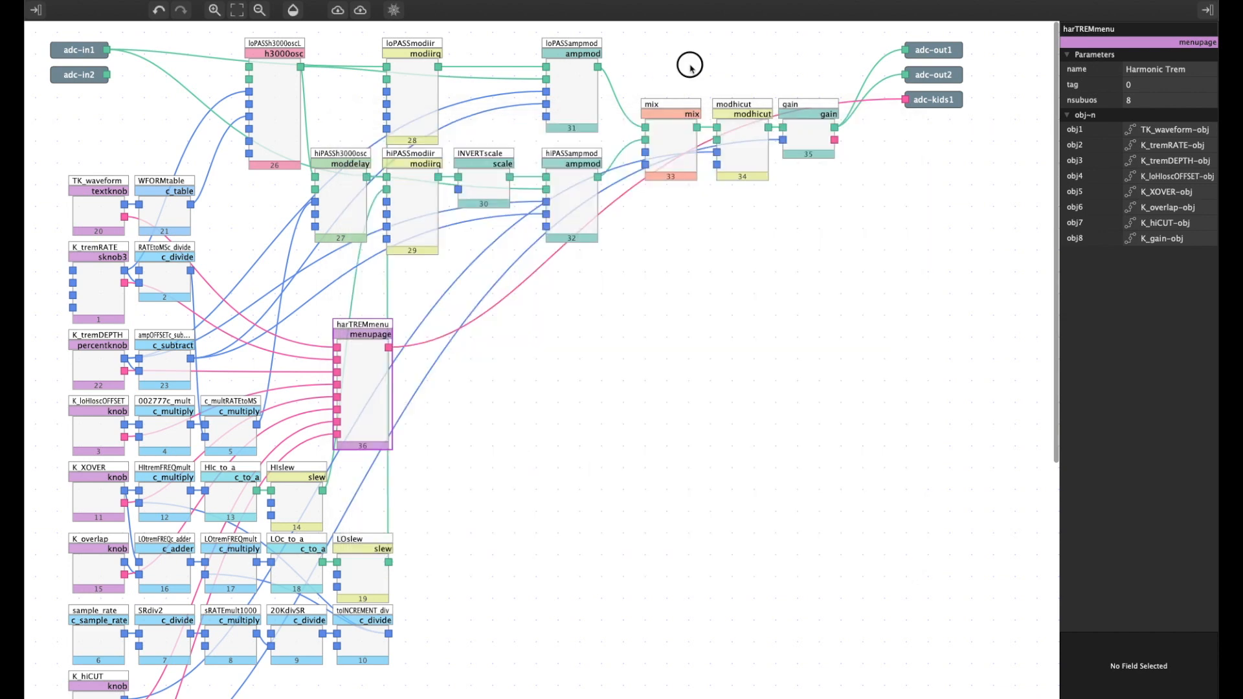
pyautogui.press('super+minus')
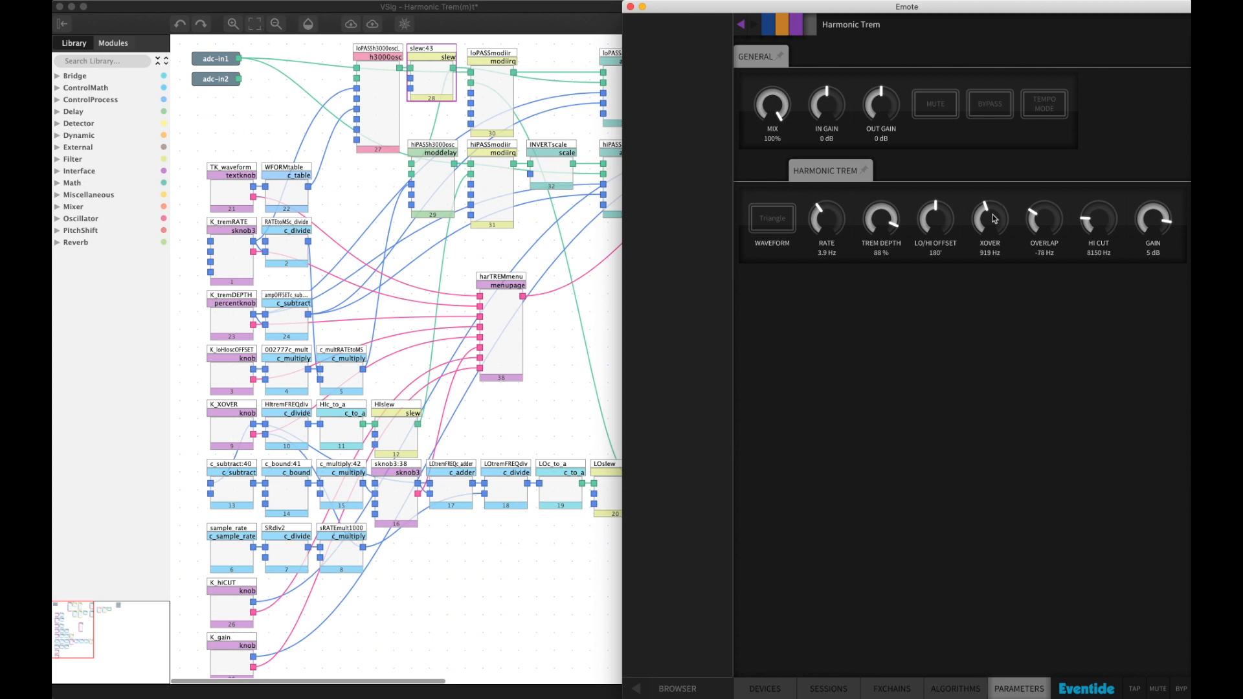
# Set the Harmonic Trem crossover to 833 Hz, the rate to 0.8 Hz and the tremolo depth to 100 %
pyautogui.moveTo(994, 220); pyautogui.dragTo(969, 40)
pyautogui.moveTo(993, 223); pyautogui.dragTo(989, 318)
pyautogui.moveTo(986, 210); pyautogui.dragTo(984, 299)
pyautogui.moveTo(832, 223); pyautogui.dragTo(835, 324)
pyautogui.moveTo(880, 227); pyautogui.dragTo(881, 111)
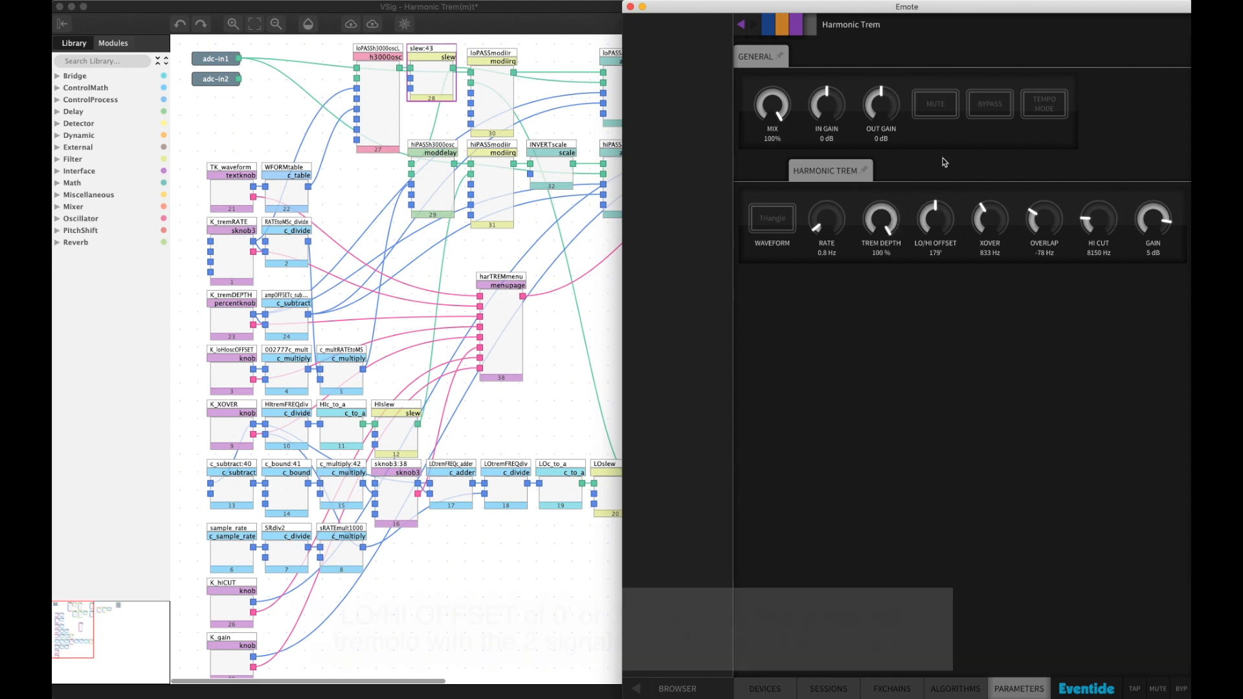
# Sweep the Harmonic Trem LO/HI offset up to 360' and back down to compare the tremolo phase
pyautogui.moveTo(942, 225); pyautogui.dragTo(926, 10)
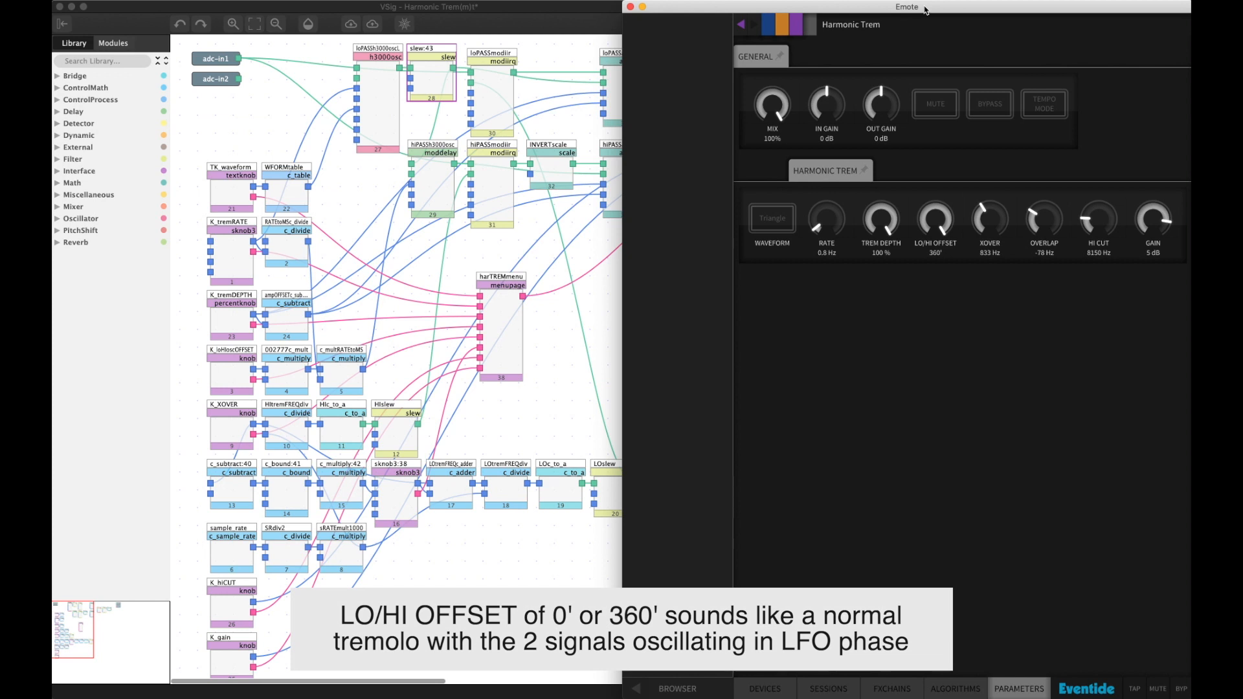
pyautogui.click(940, 215)
pyautogui.moveTo(941, 215); pyautogui.dragTo(939, 379)
pyautogui.moveTo(932, 220); pyautogui.dragTo(923, 269)
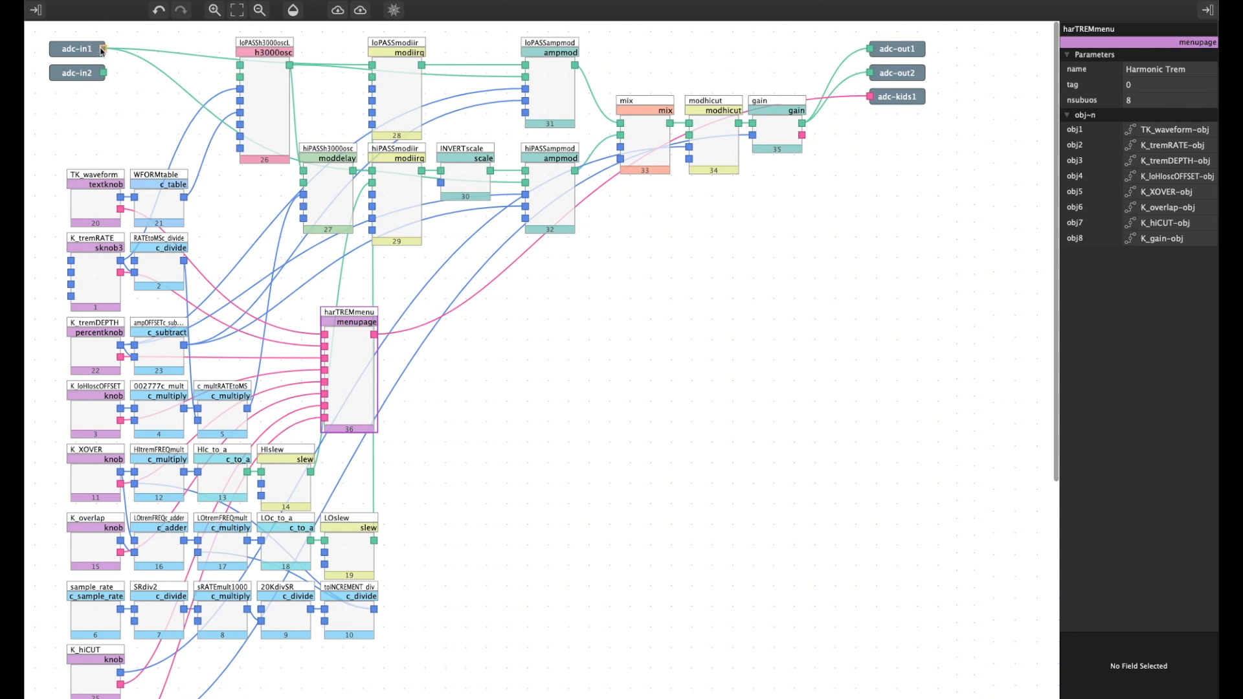
# Examine the parameters and connections of the low-pass and high-pass modiirq filters, INVERTscale and loPASSampmod
pyautogui.click(404, 90)
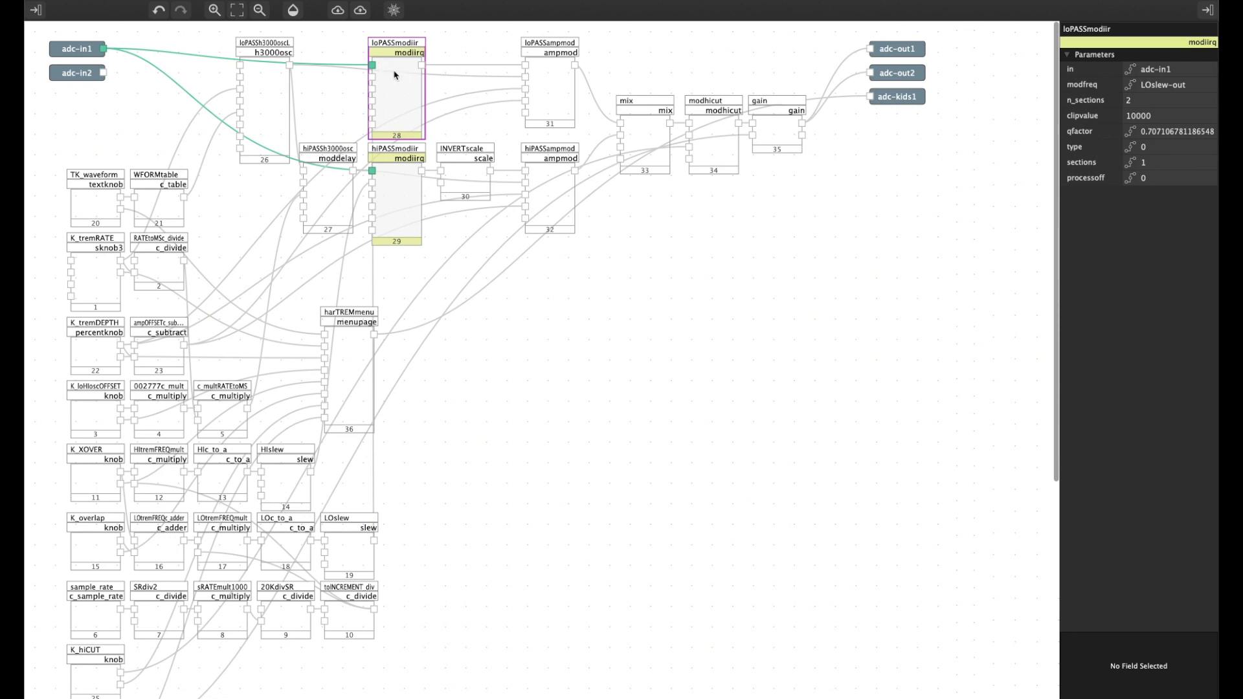
pyautogui.click(402, 213)
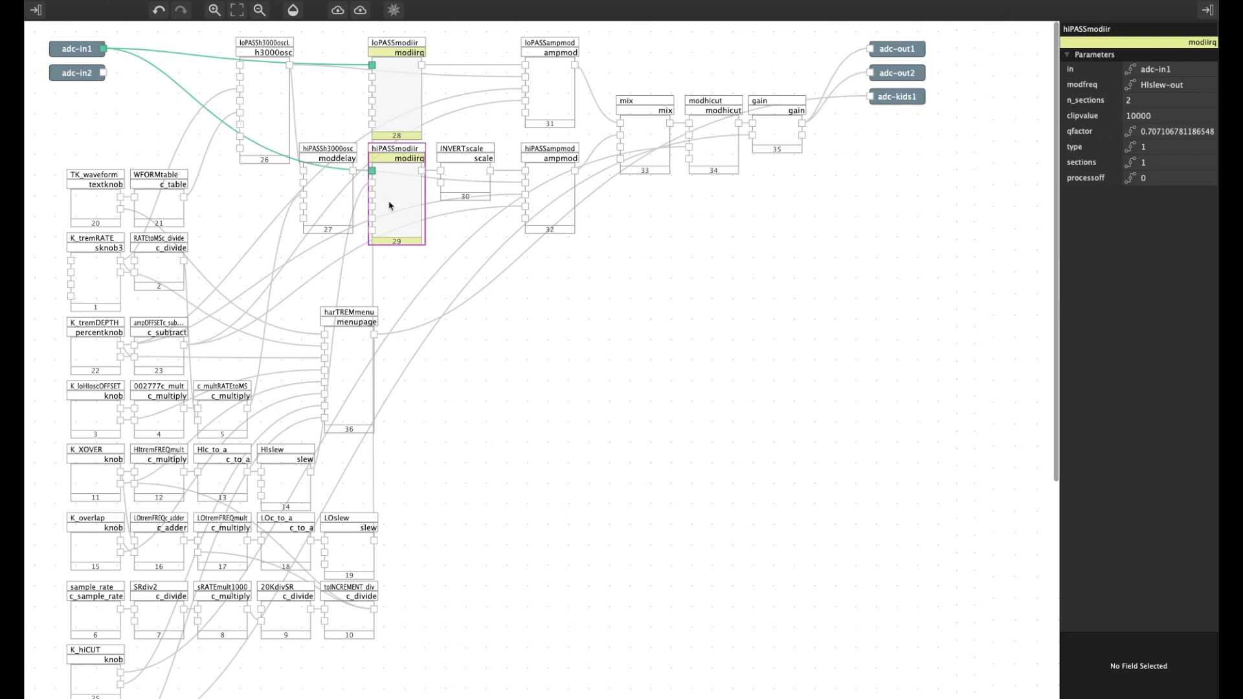
pyautogui.click(449, 183)
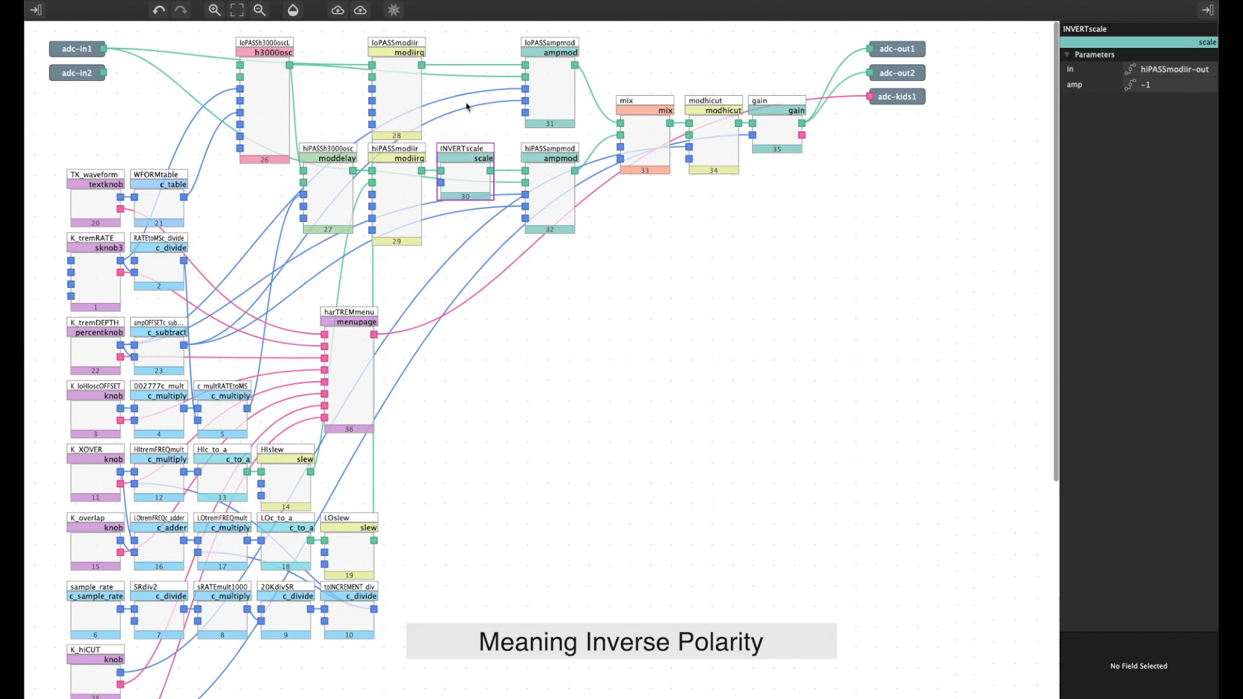
pyautogui.click(397, 81)
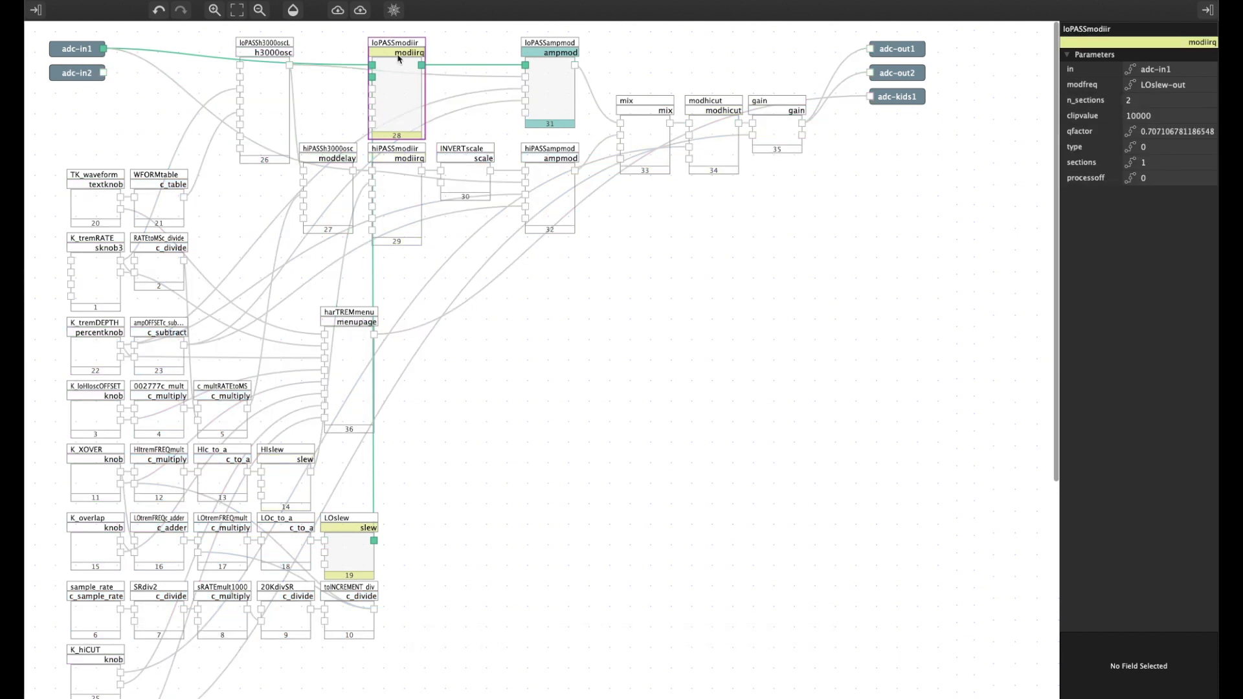
pyautogui.click(549, 75)
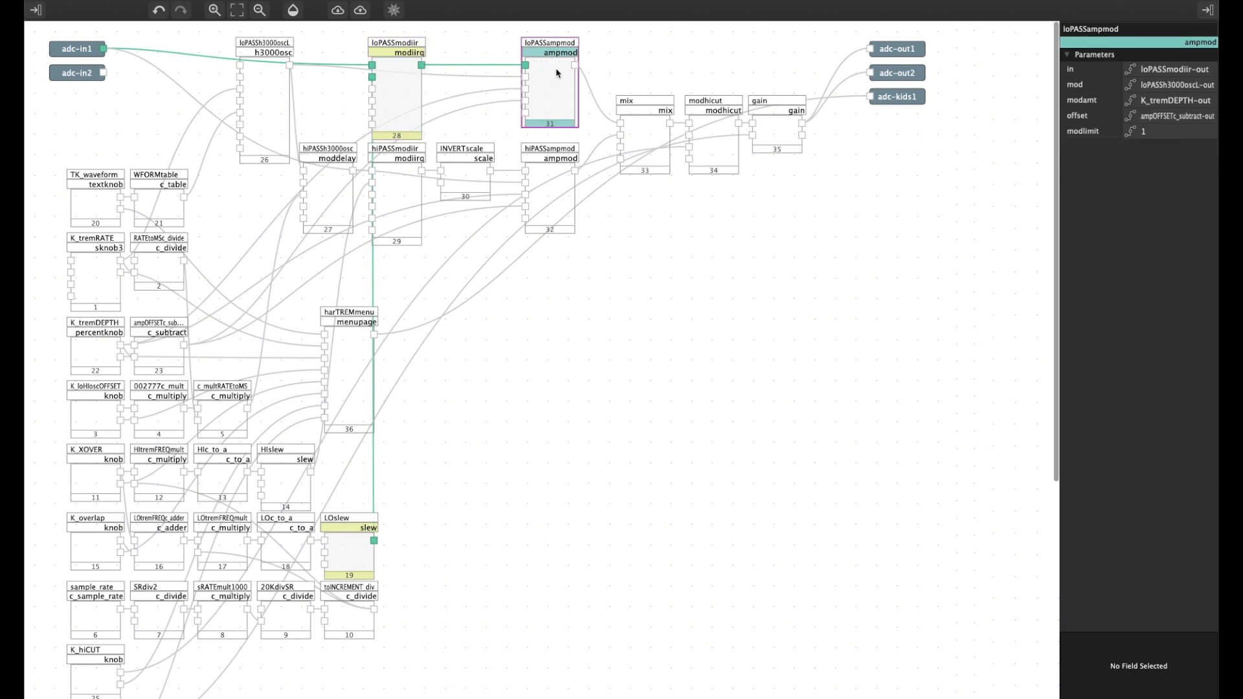
pyautogui.click(392, 194)
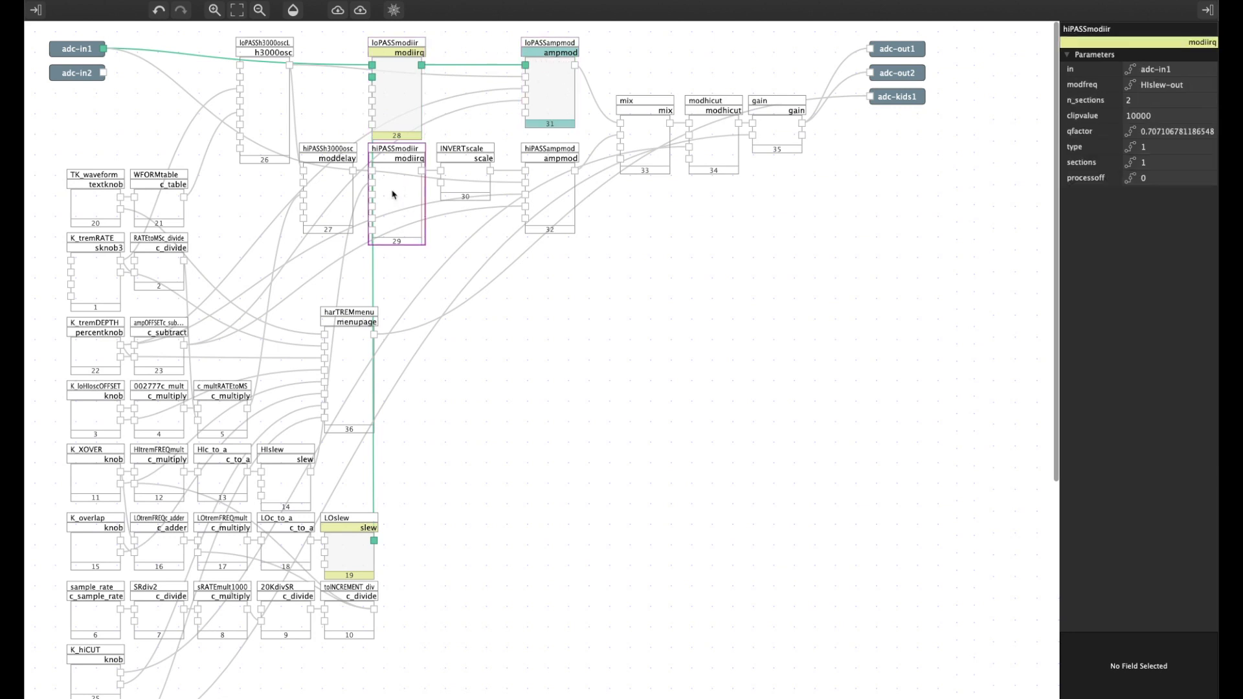
pyautogui.click(463, 173)
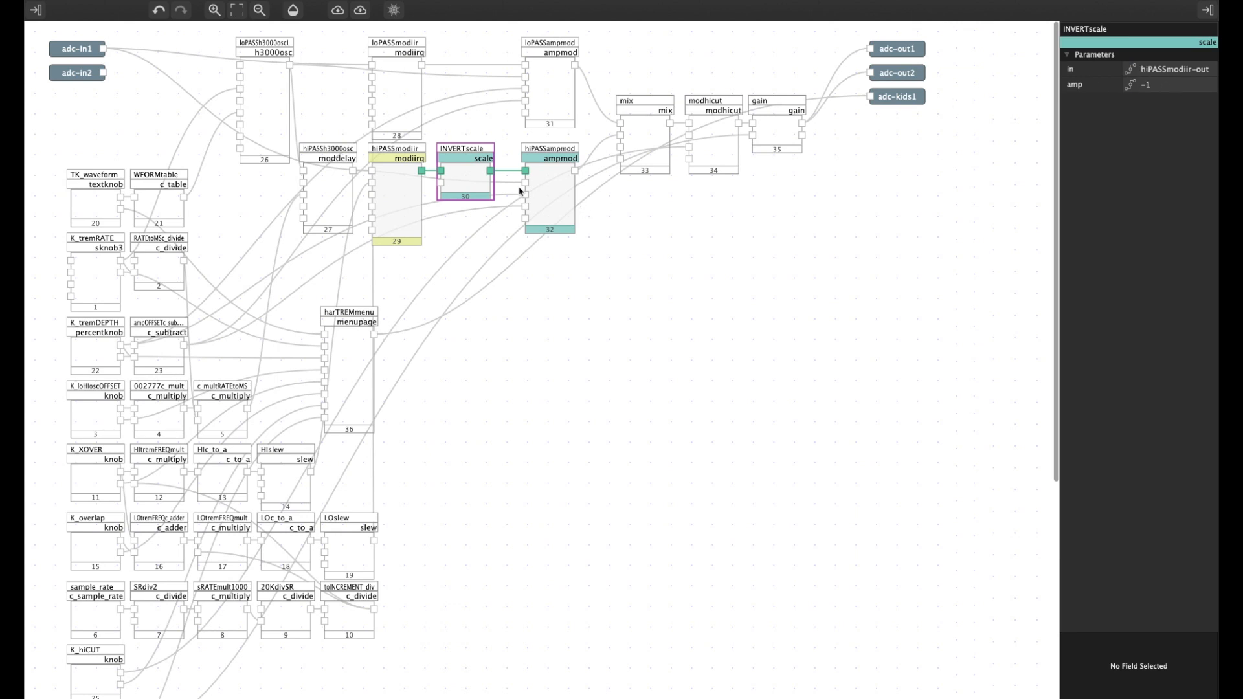
pyautogui.click(455, 244)
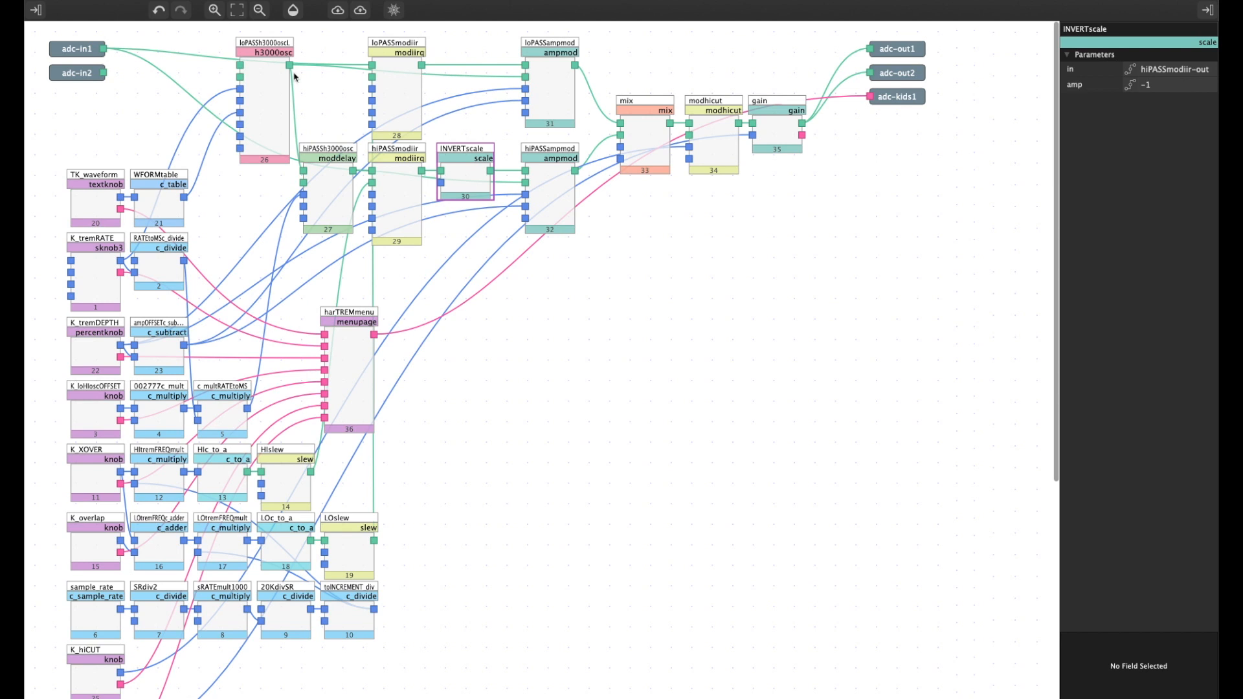
# Examine the parameters of the output chain modules hiPASSampmod, mix, modhicut and gain
pyautogui.click(558, 194)
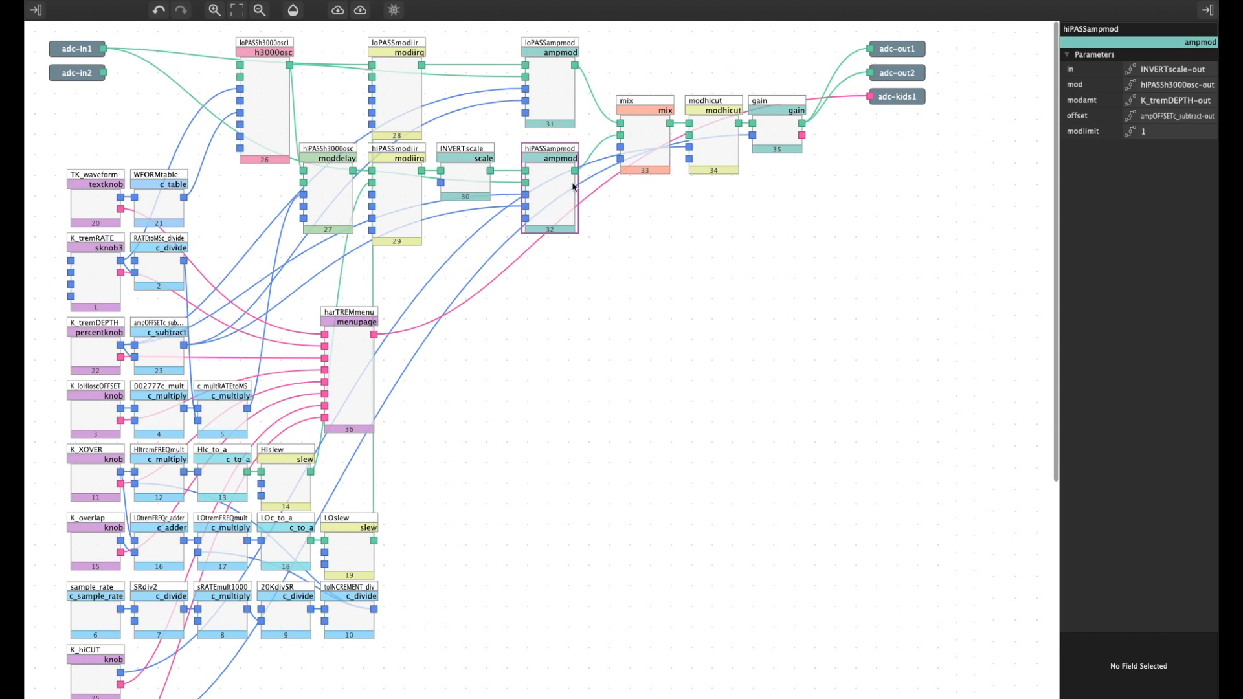
pyautogui.click(644, 134)
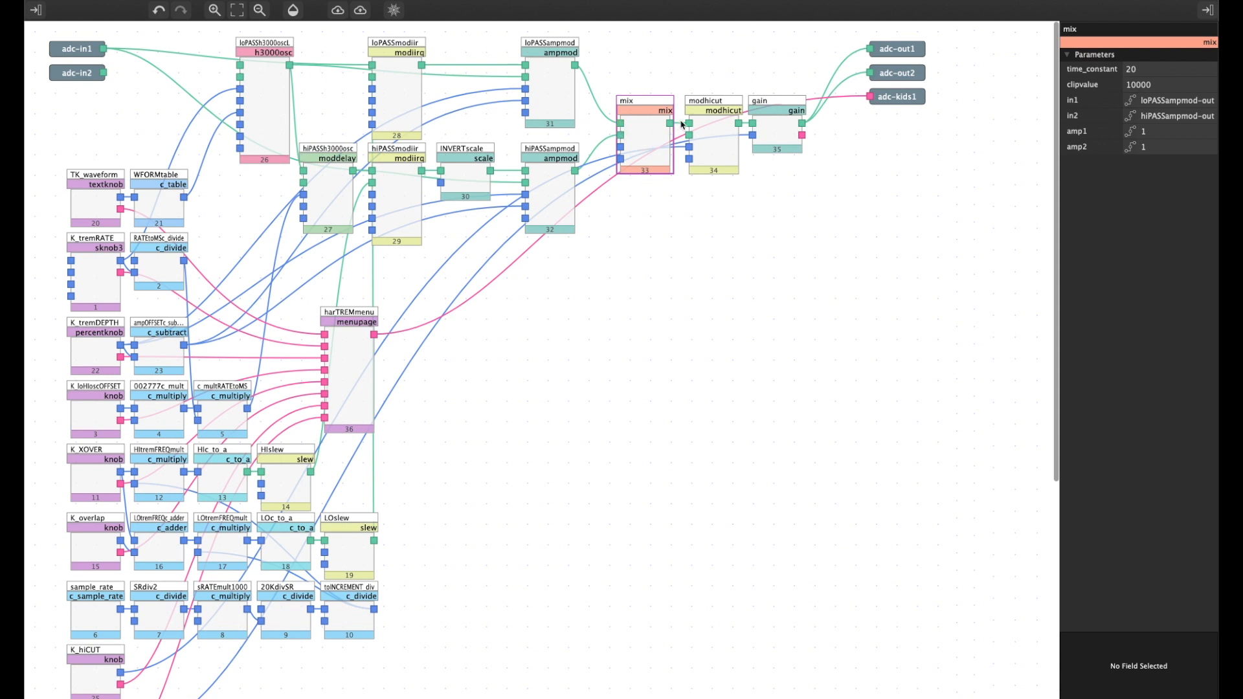
pyautogui.click(726, 132)
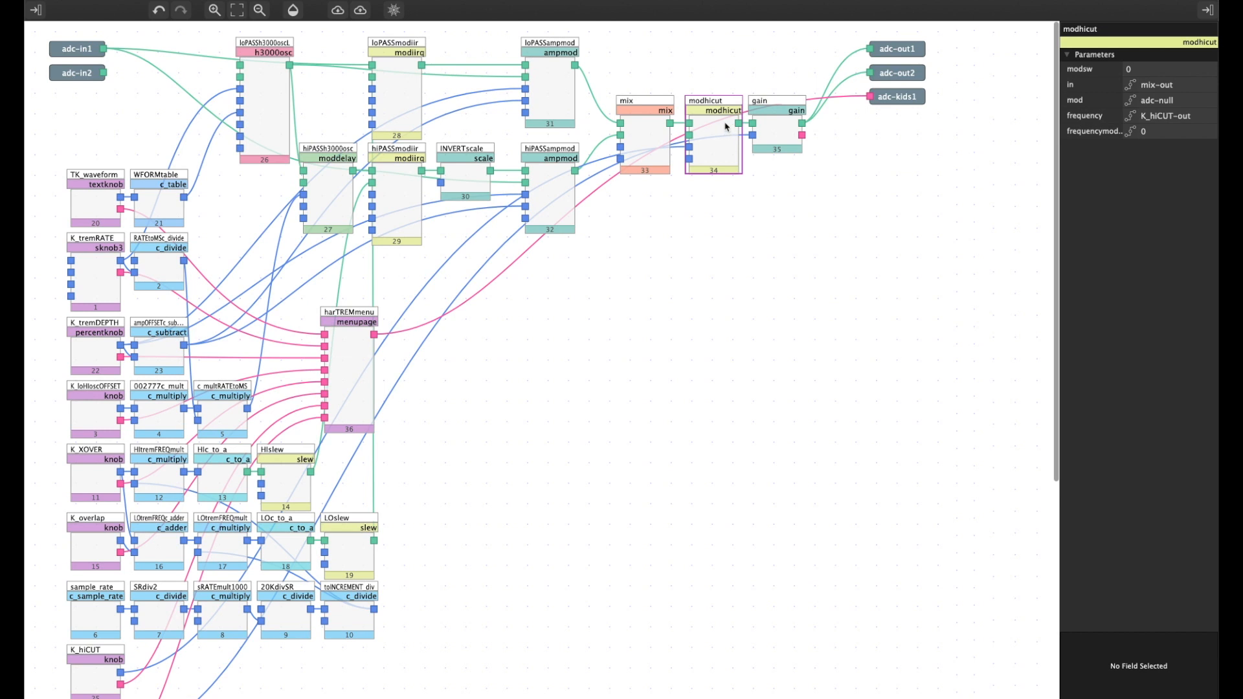
pyautogui.click(769, 136)
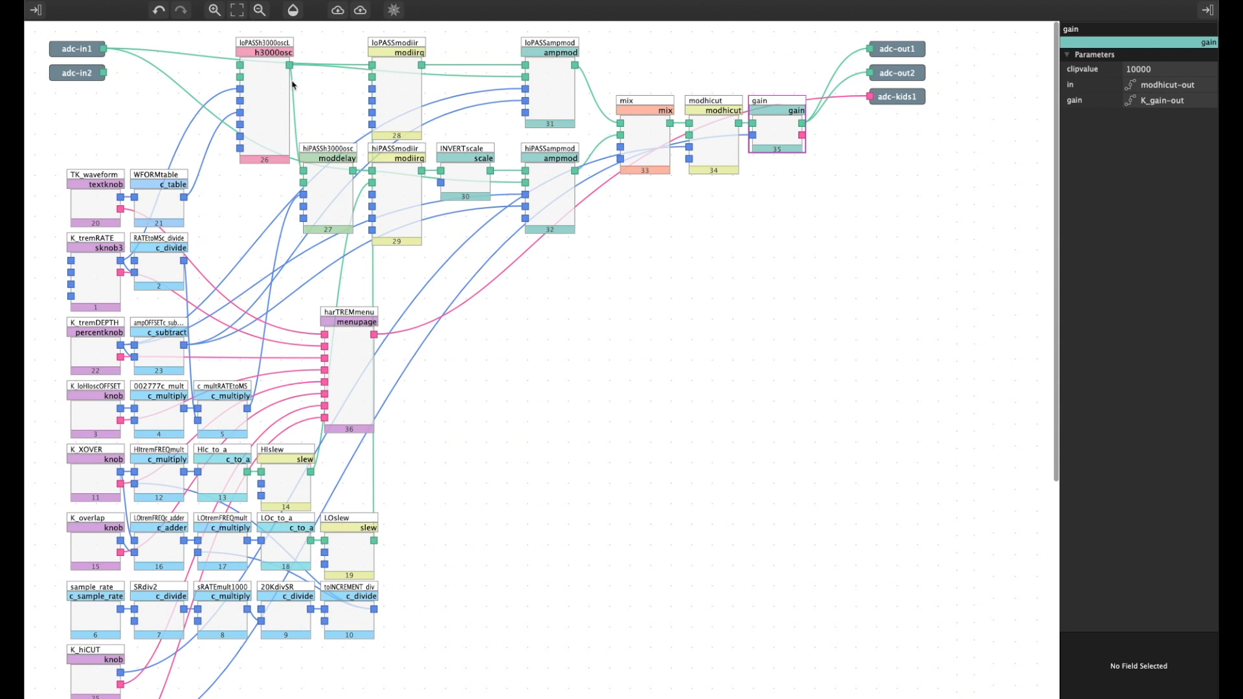
# Examine the trigger, mod, modamt and freq fields of the loPASSh3000oscL oscillator
pyautogui.moveTo(268, 97); pyautogui.dragTo(264, 70)
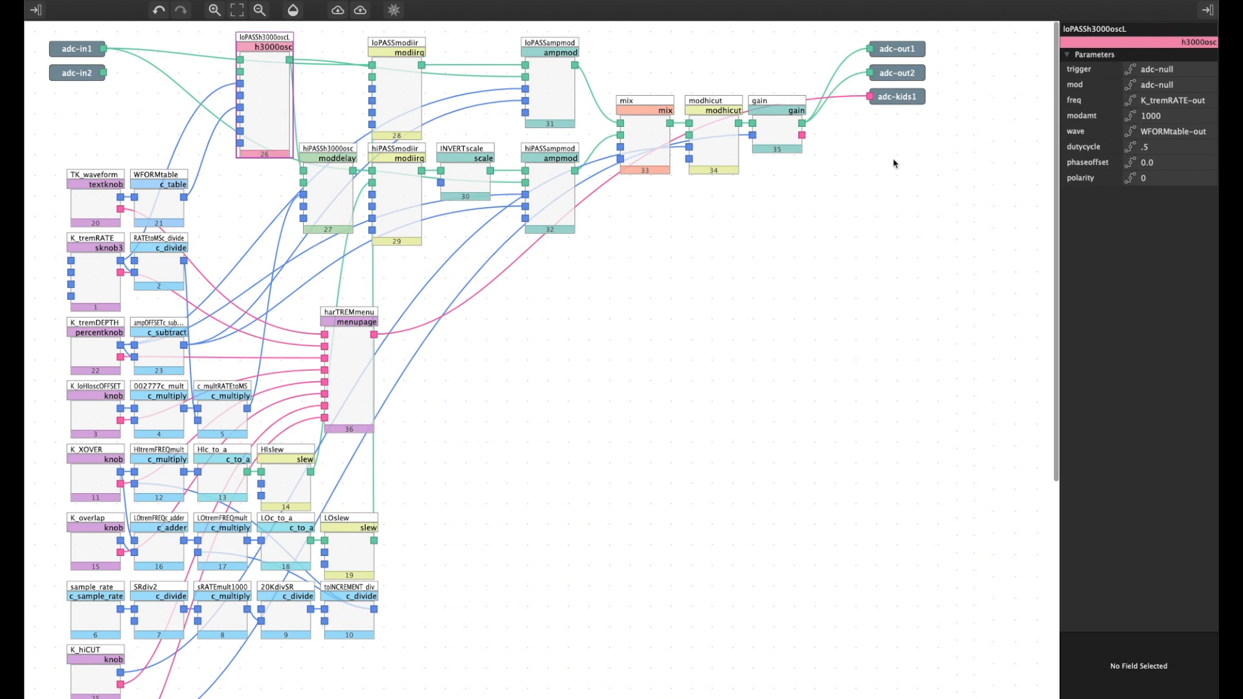
pyautogui.click(1087, 70)
pyautogui.click(1088, 85)
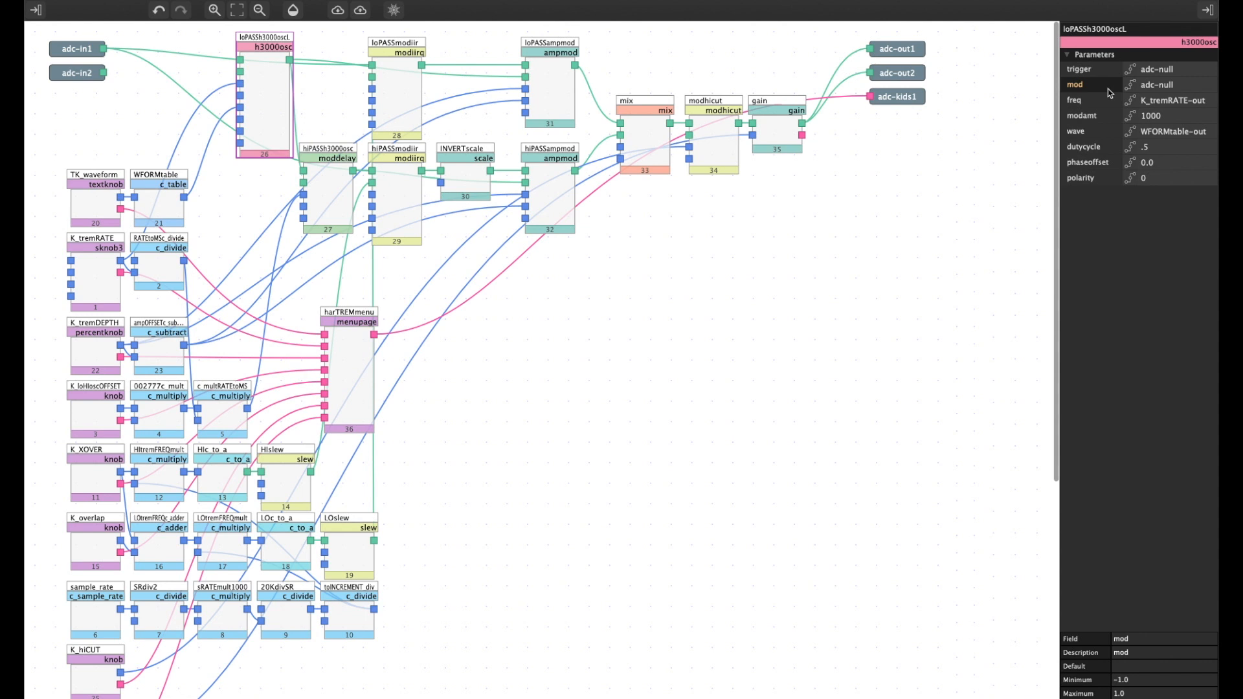
pyautogui.click(1087, 118)
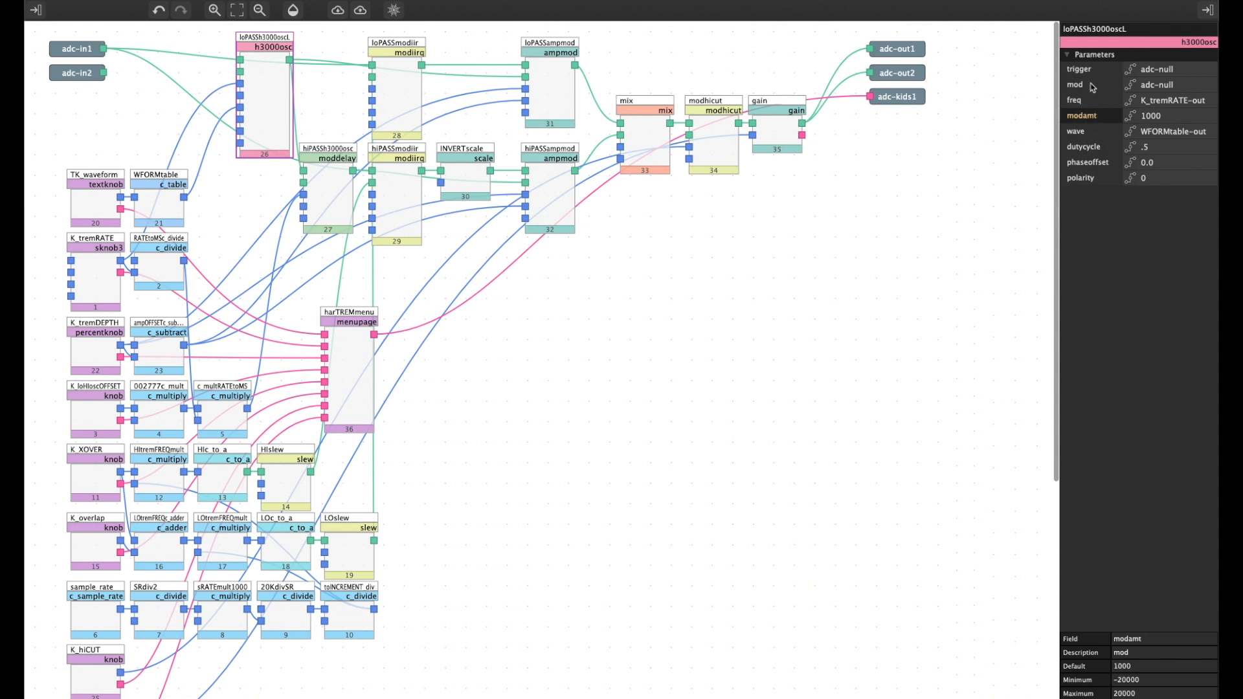
pyautogui.click(1093, 86)
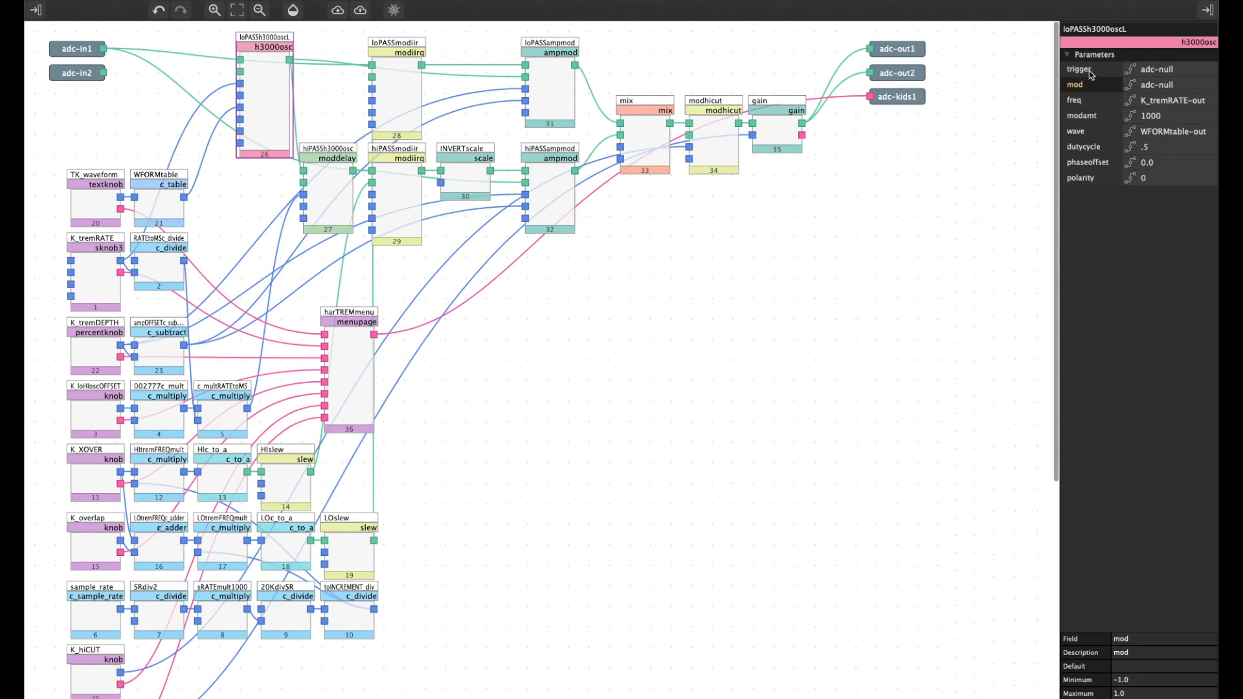
pyautogui.click(1090, 71)
pyautogui.click(1091, 85)
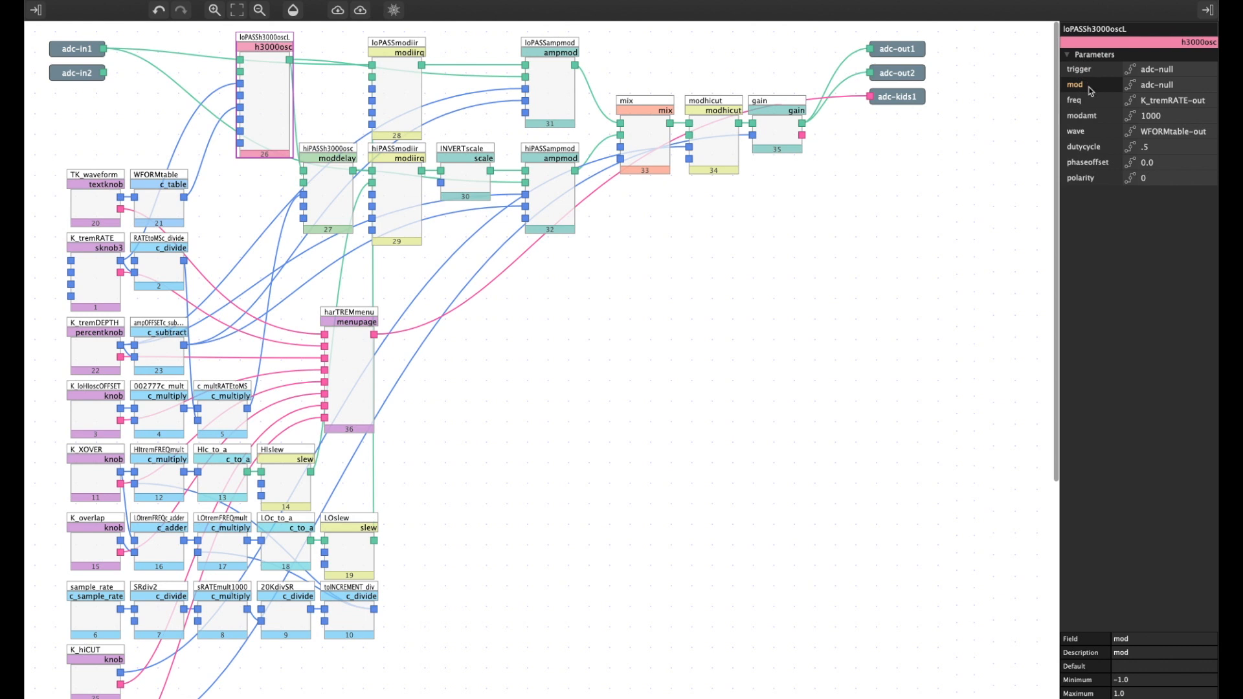
pyautogui.click(1097, 119)
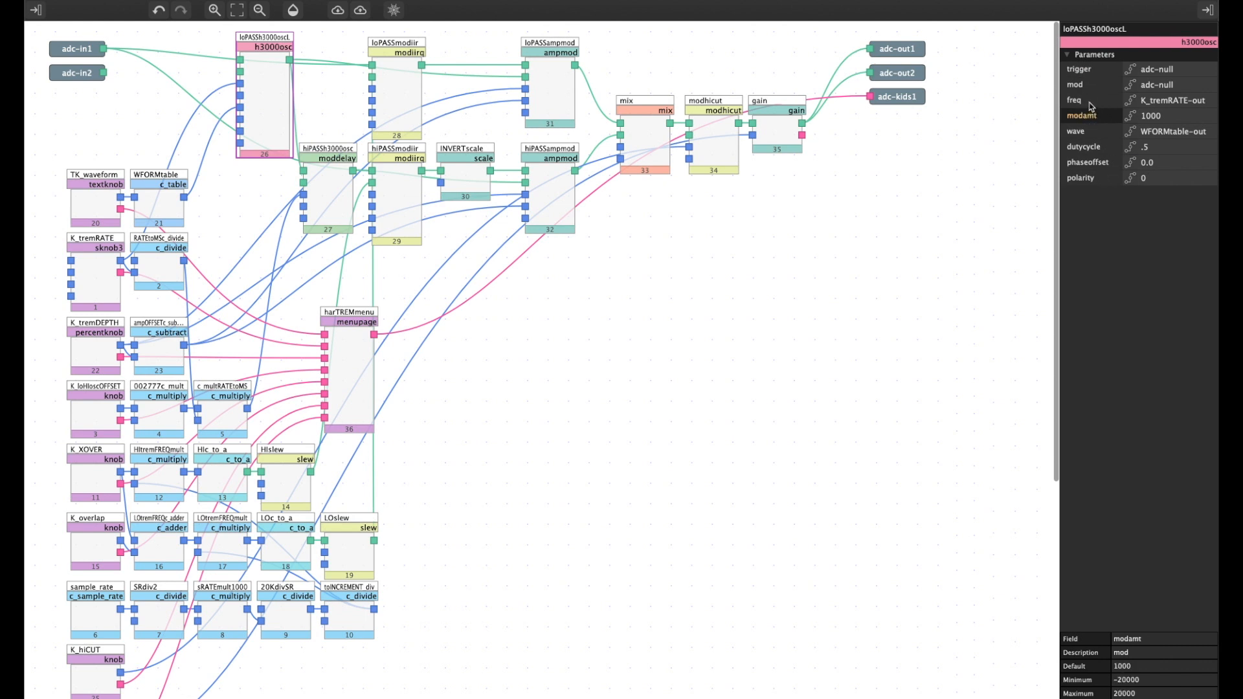
pyautogui.click(1090, 102)
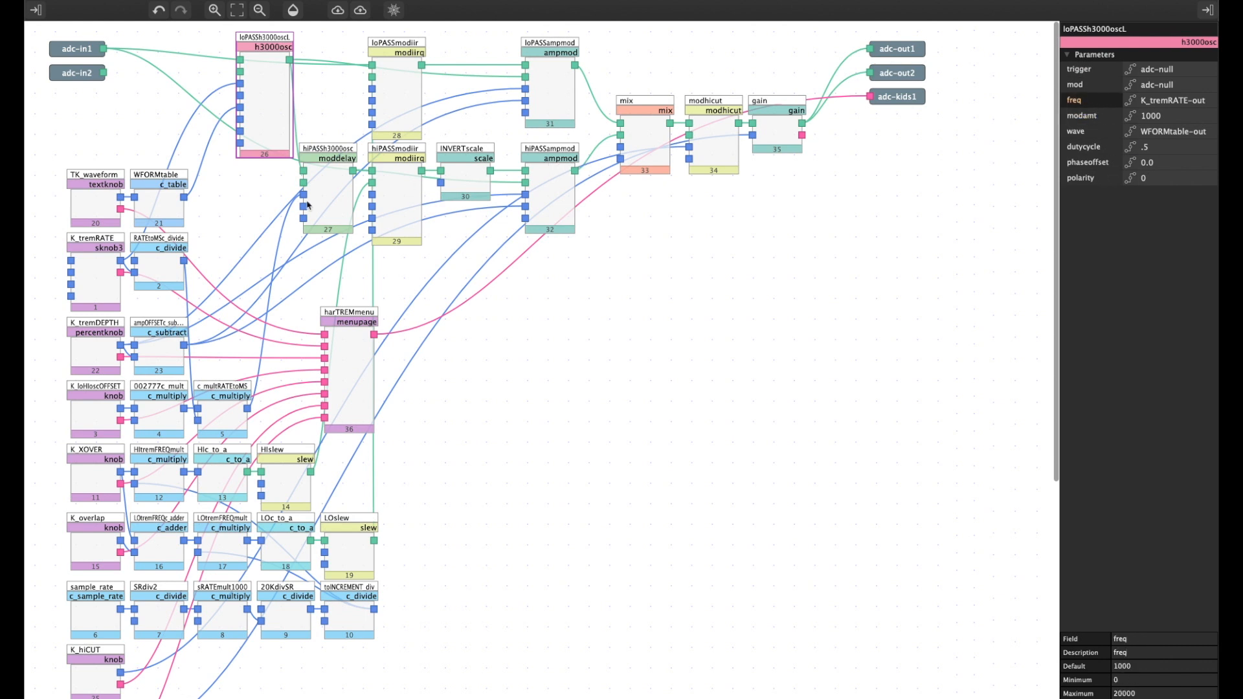
# Examine the modules that feed the oscillator's frequency and waveform: K_tremRATE, TK_waveform and WFORMtable
pyautogui.click(97, 278)
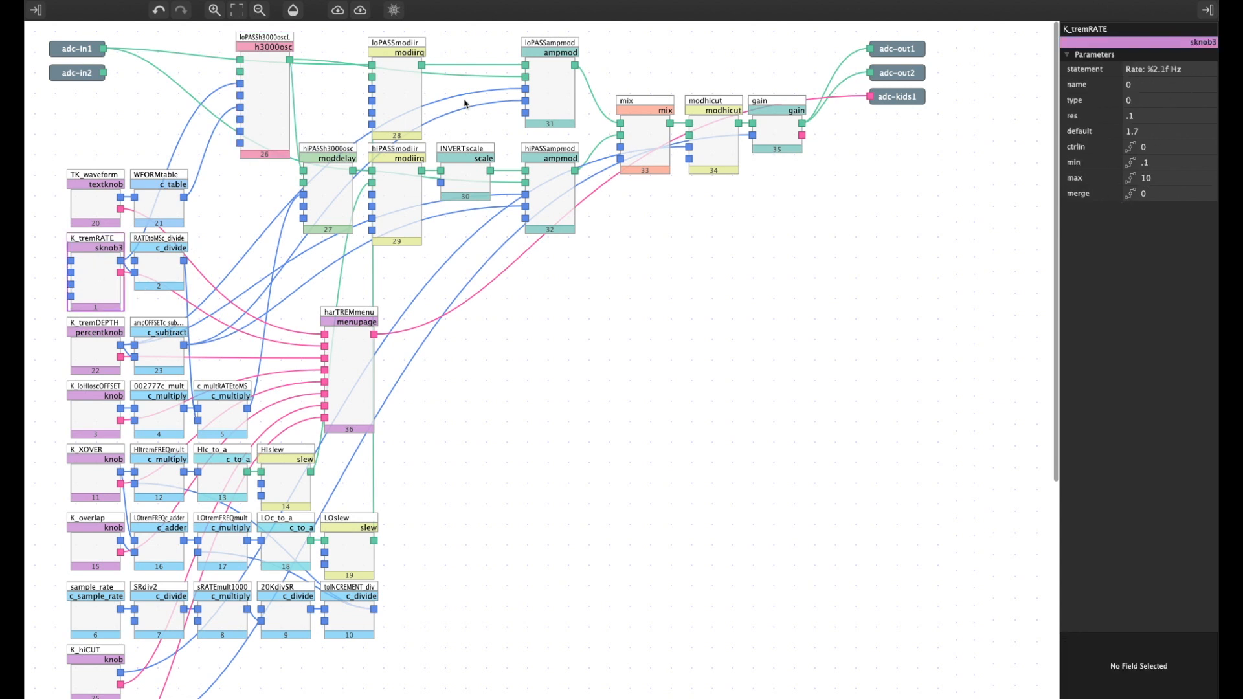
pyautogui.click(270, 104)
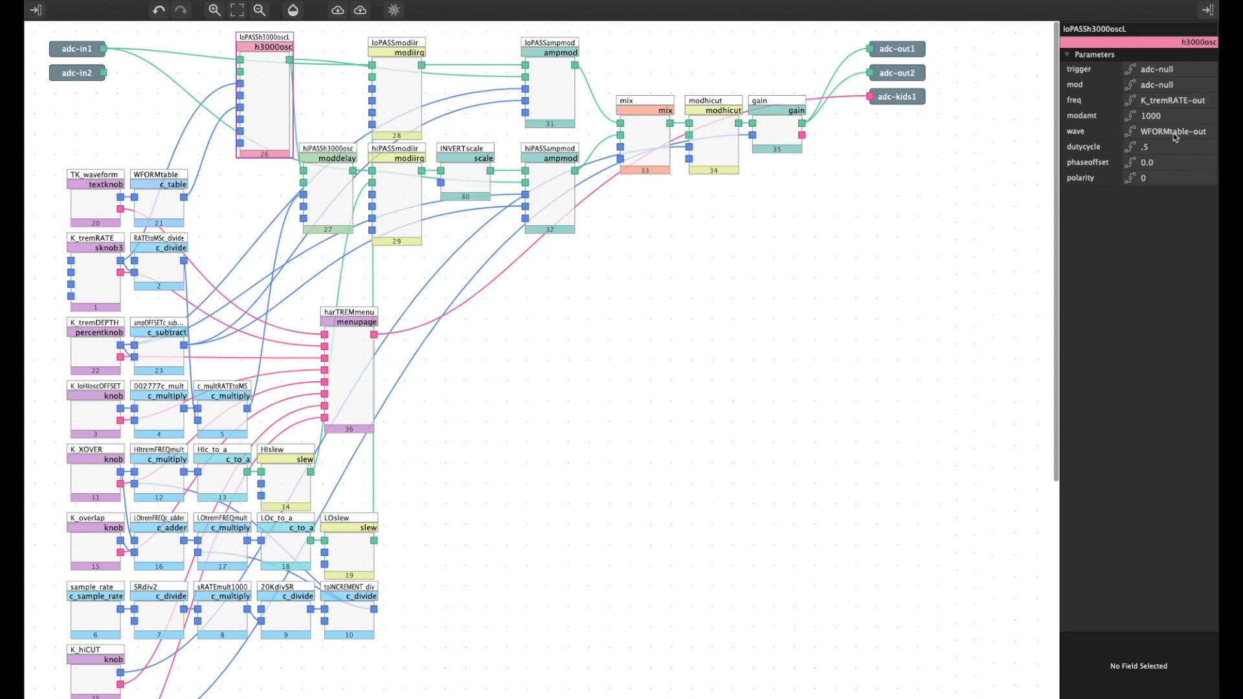
pyautogui.click(91, 211)
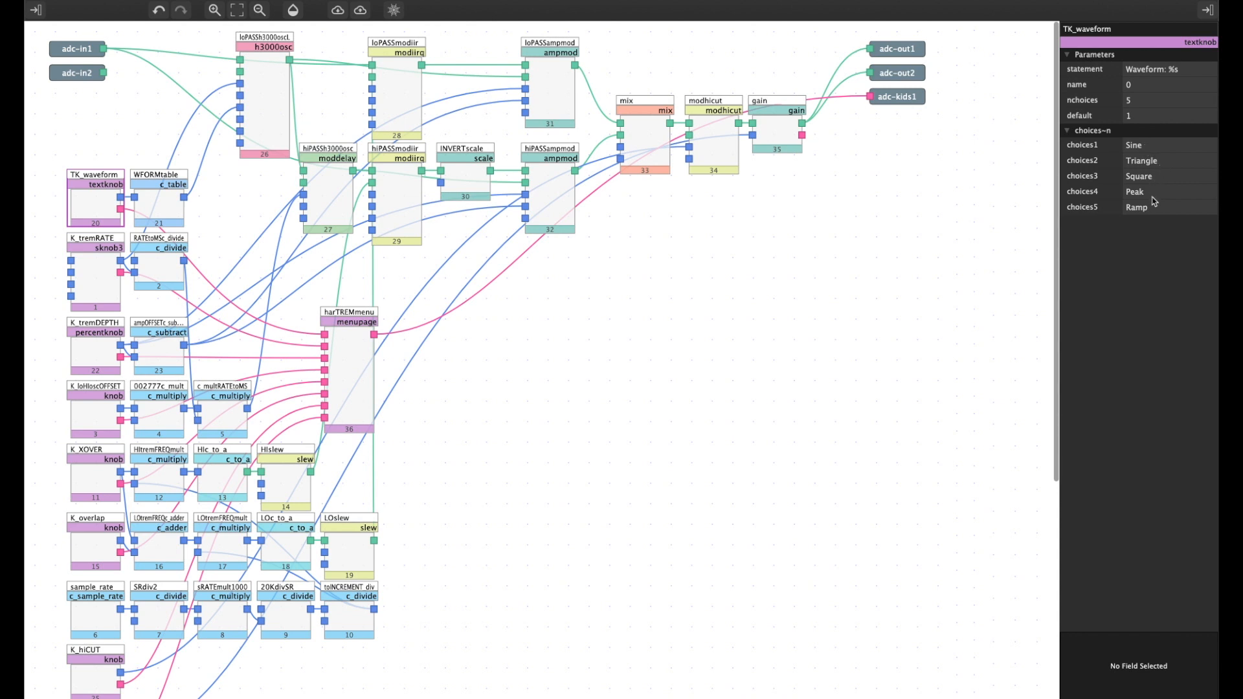
pyautogui.click(160, 208)
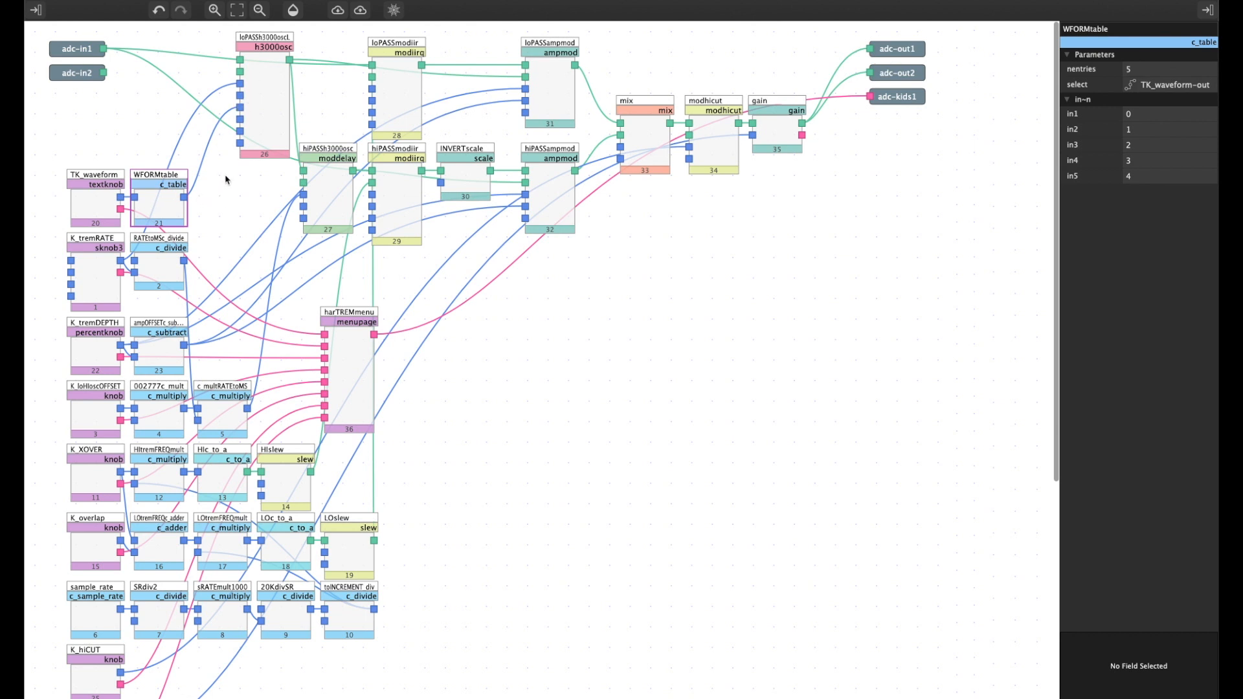
pyautogui.click(99, 196)
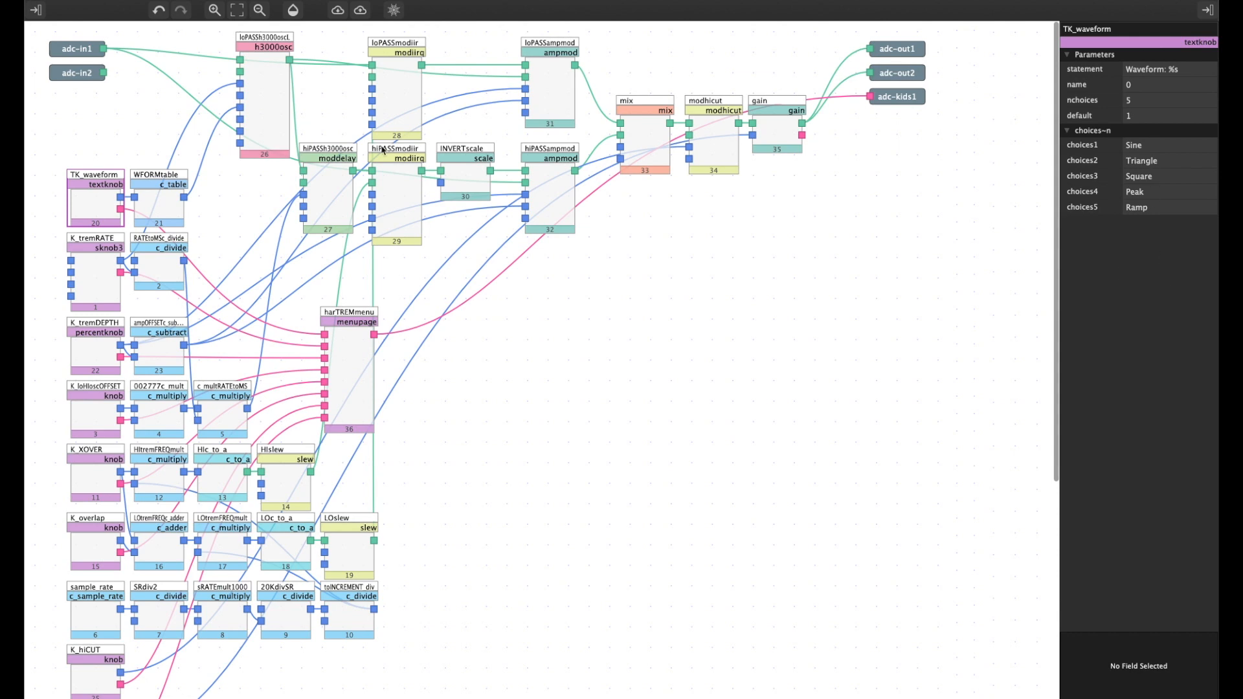
# Open the h3000osc help for the loPASSh3000oscL oscillator and read its list of wave shapes
pyautogui.click(268, 107)
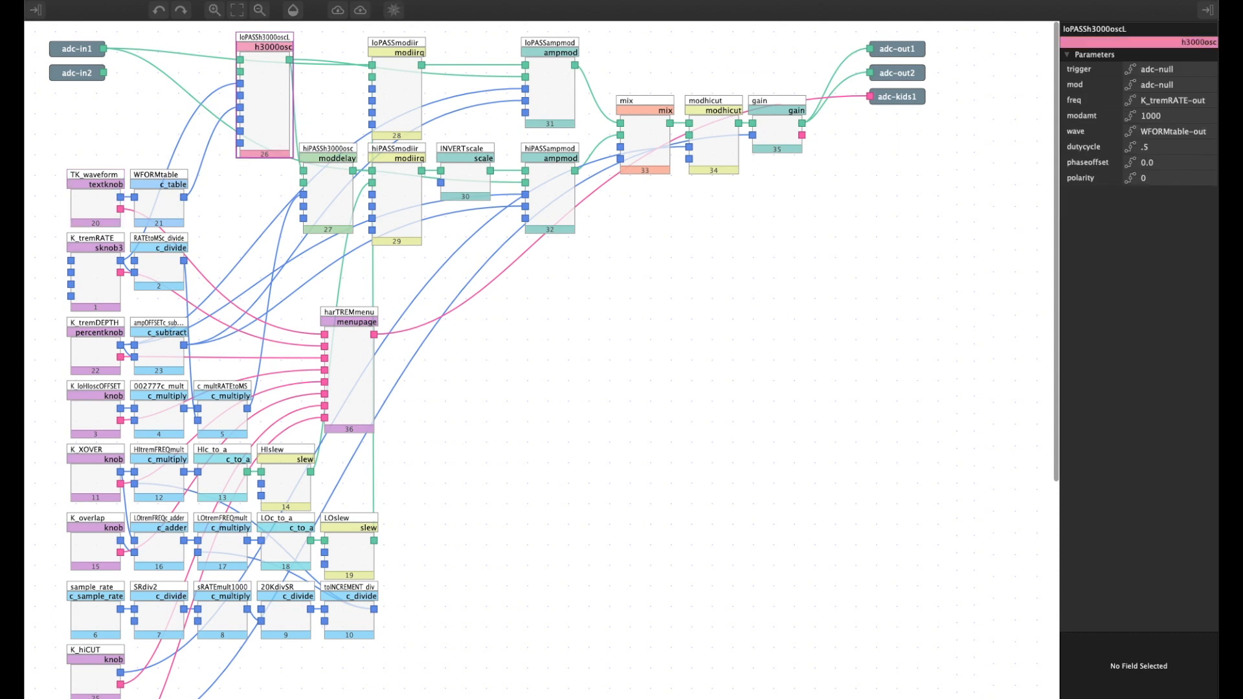
pyautogui.moveTo(1219, 244); pyautogui.dragTo(773, 146)
pyautogui.scroll(-6, 734, 332)
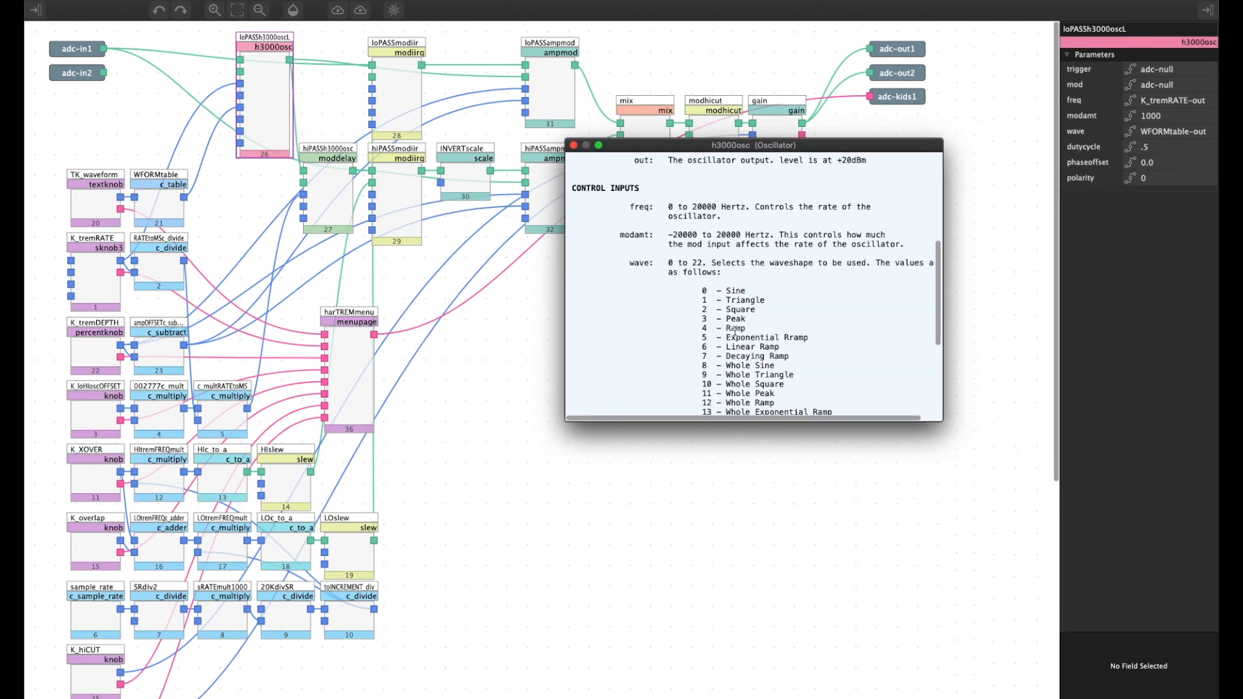
pyautogui.scroll(-3, 735, 333)
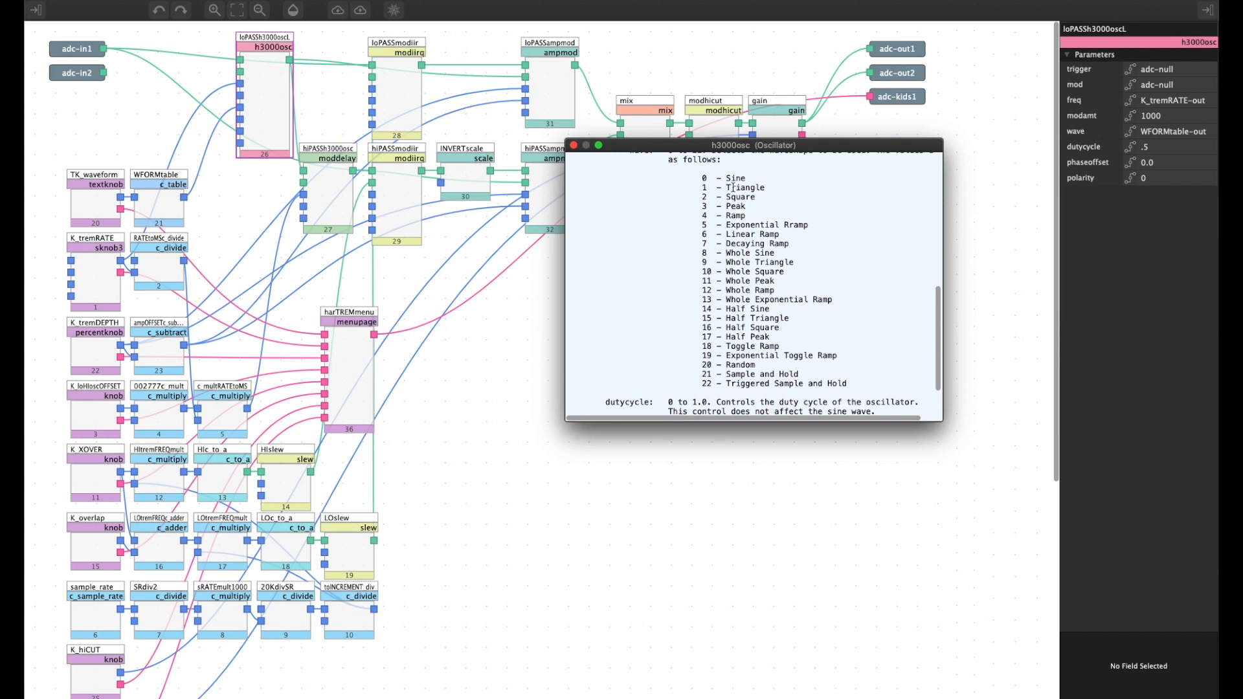
pyautogui.moveTo(694, 149); pyautogui.dragTo(733, 285)
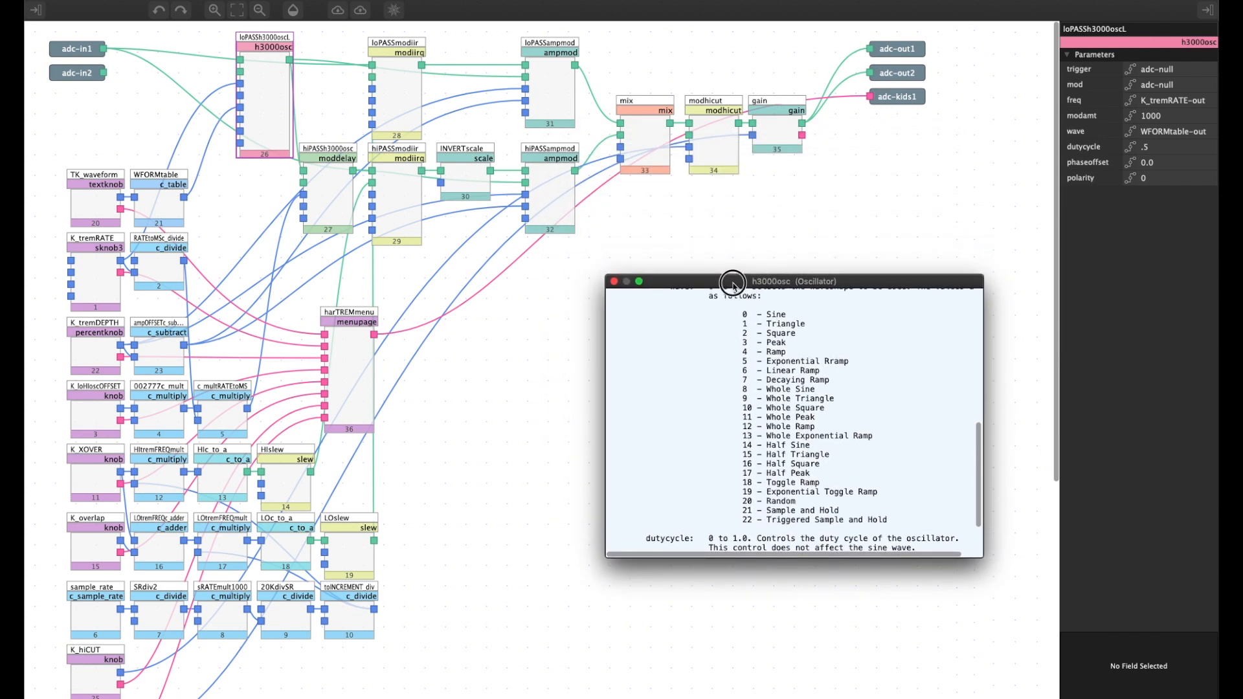
# Close the h3000osc help and examine the oscillator's dutycycle, phaseoffset and polarity fields
pyautogui.click(1115, 152)
pyautogui.click(1094, 148)
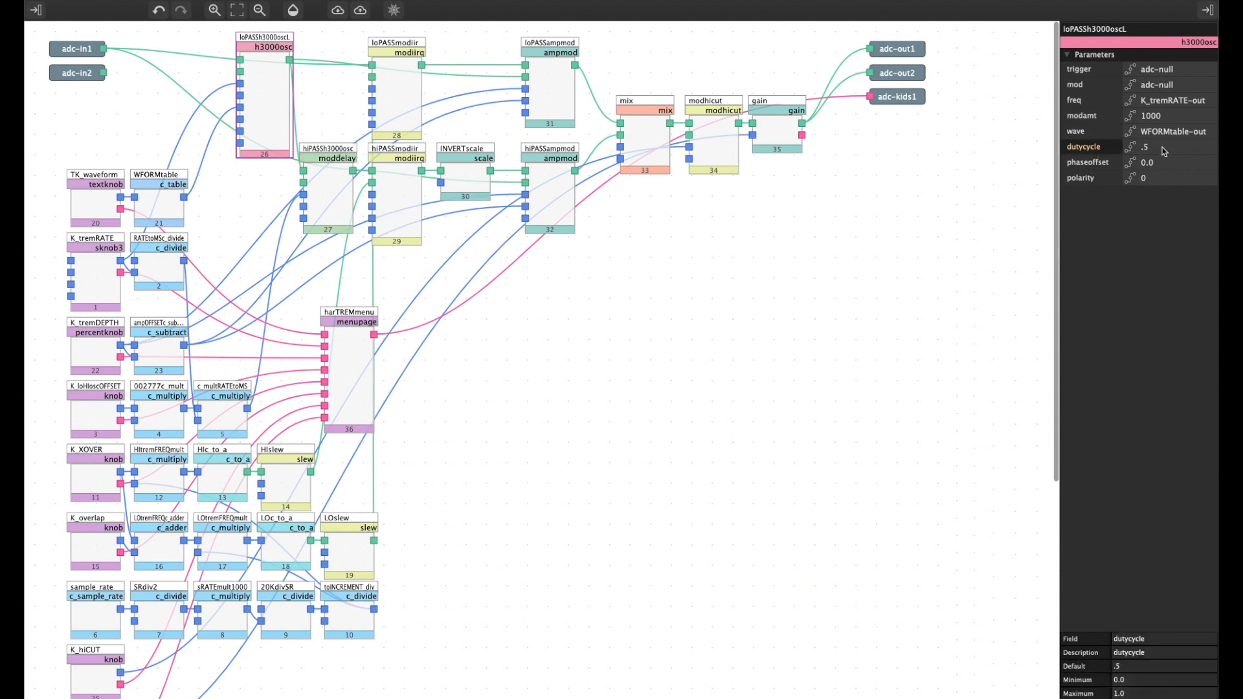
pyautogui.click(1095, 166)
pyautogui.click(1094, 179)
pyautogui.click(1085, 166)
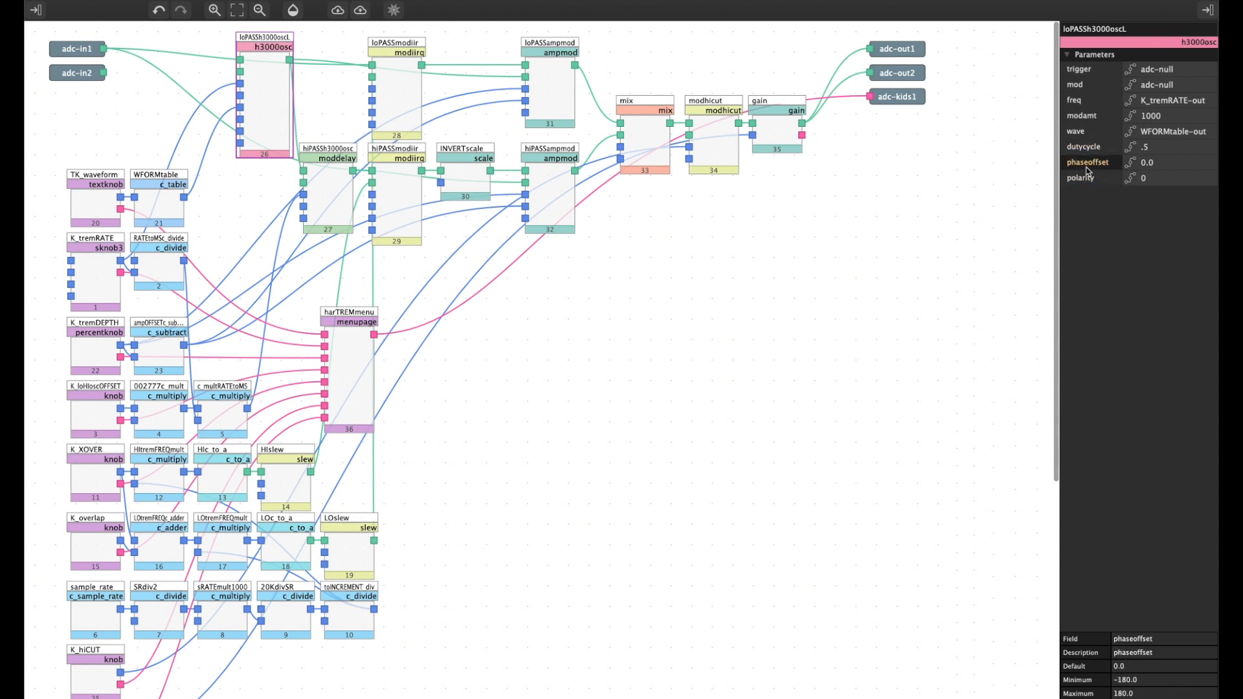
# Examine the loPASSmodiir and hiPASSmodiir filters and the INVERTscale module within the audio signal path
pyautogui.click(408, 92)
pyautogui.click(404, 175)
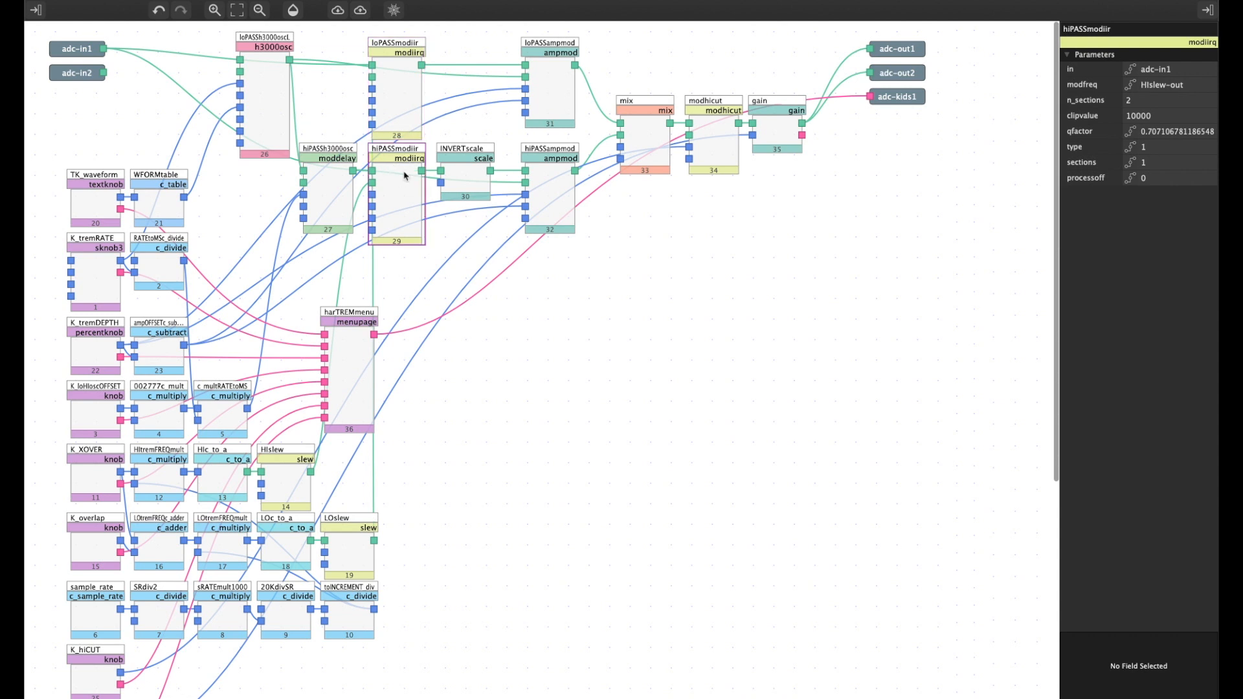
pyautogui.click(471, 175)
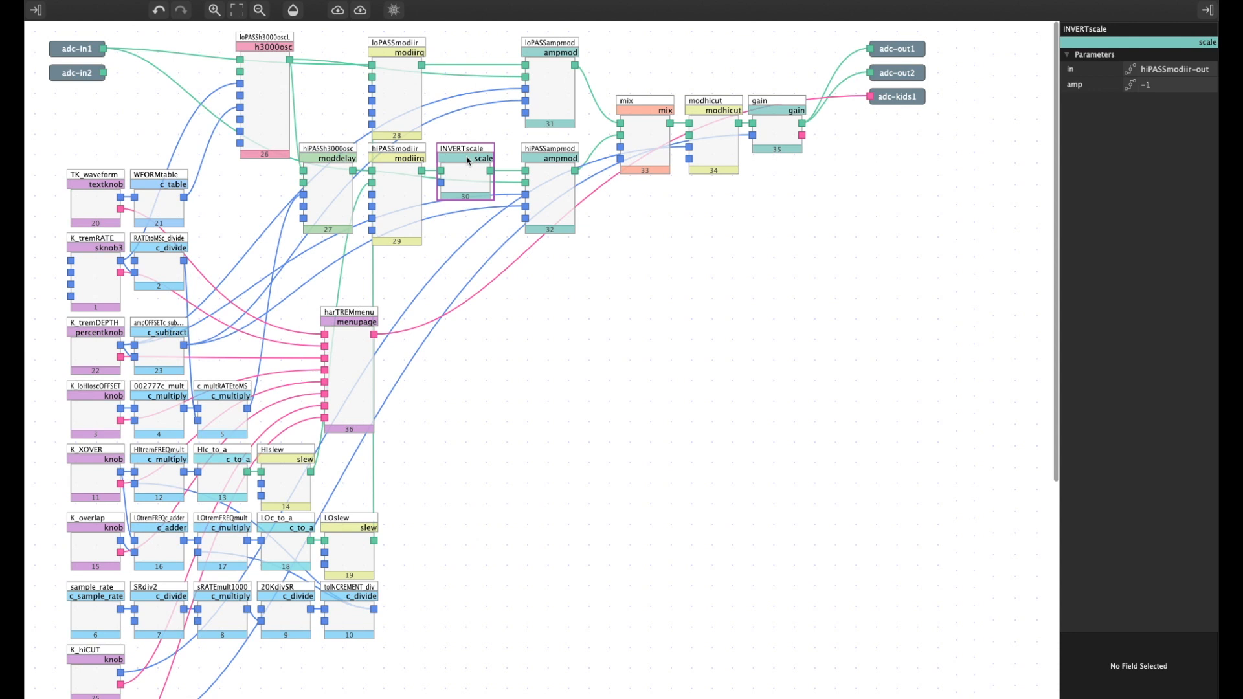
pyautogui.moveTo(866, 235); pyautogui.dragTo(235, 34)
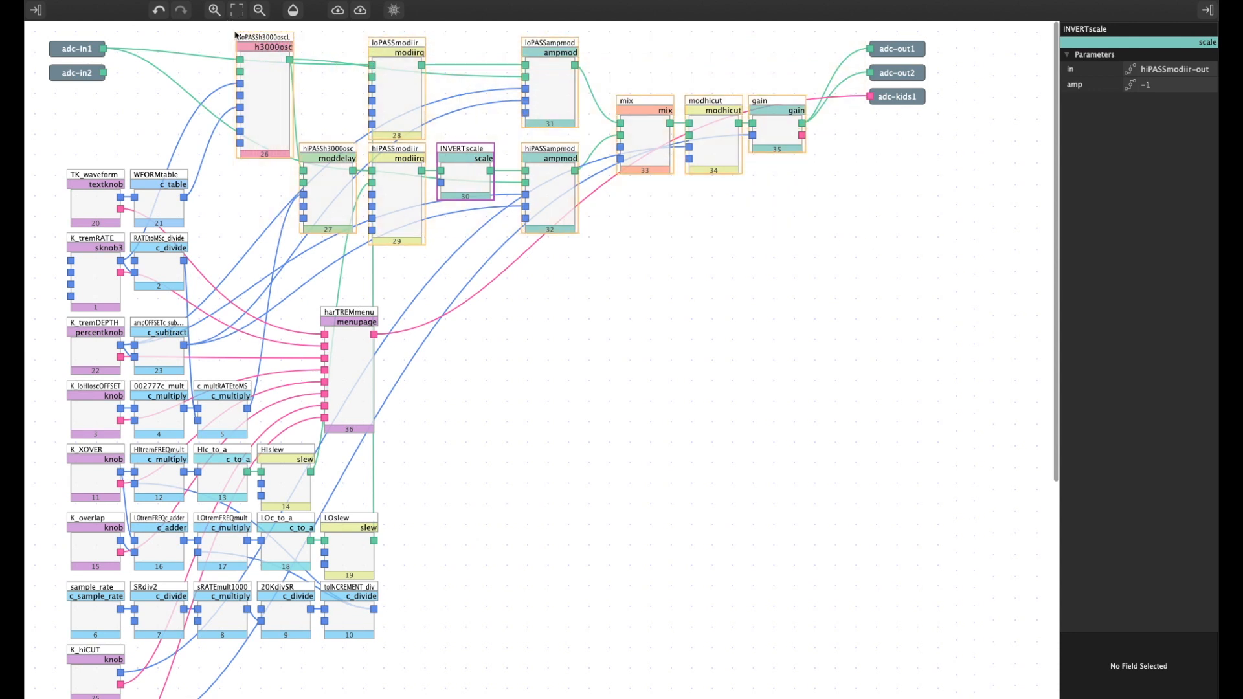
pyautogui.click(564, 292)
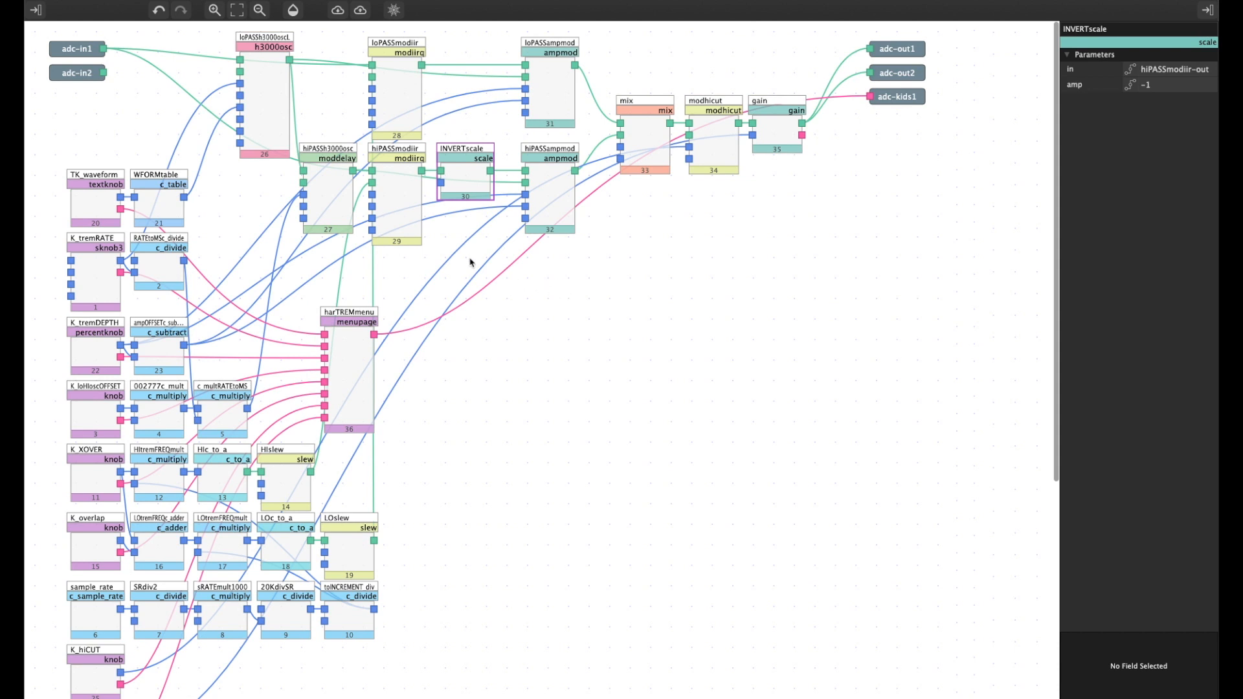
# Open the modiirq help for loPASSmodiir, enlarge it to read its specifiers and control inputs, and check the filter's modfreq field
pyautogui.click(406, 101)
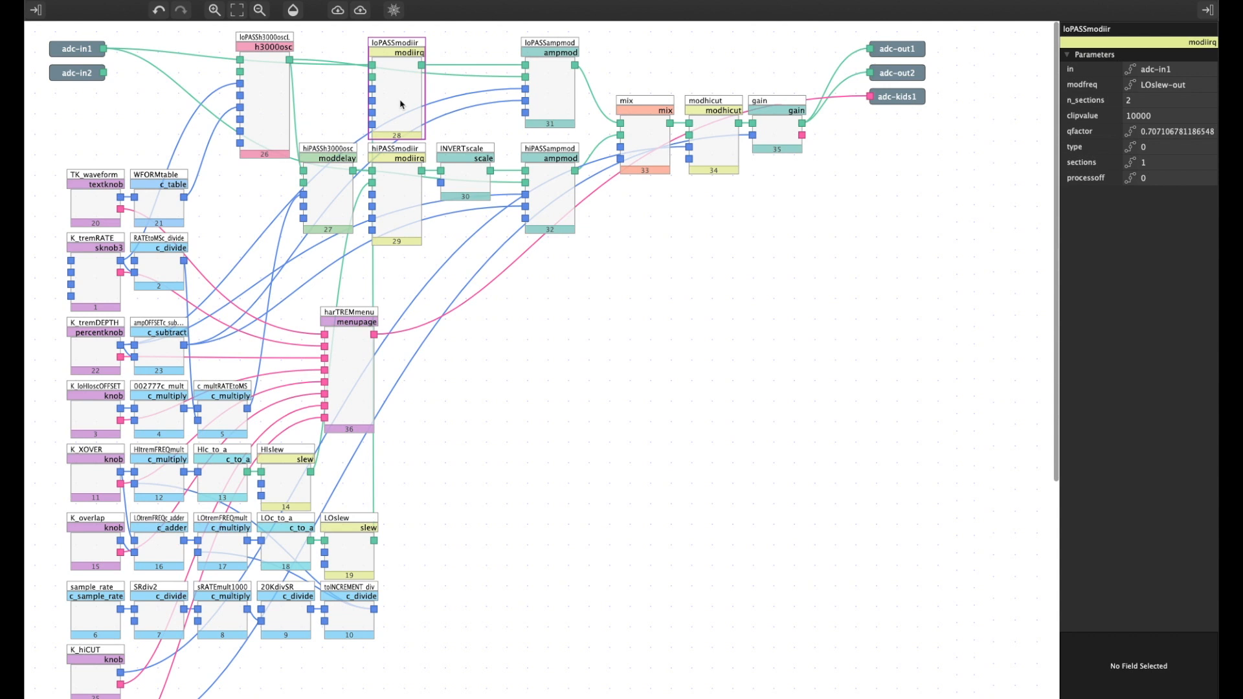
pyautogui.doubleClick(398, 83)
pyautogui.moveTo(706, 284); pyautogui.dragTo(674, 226)
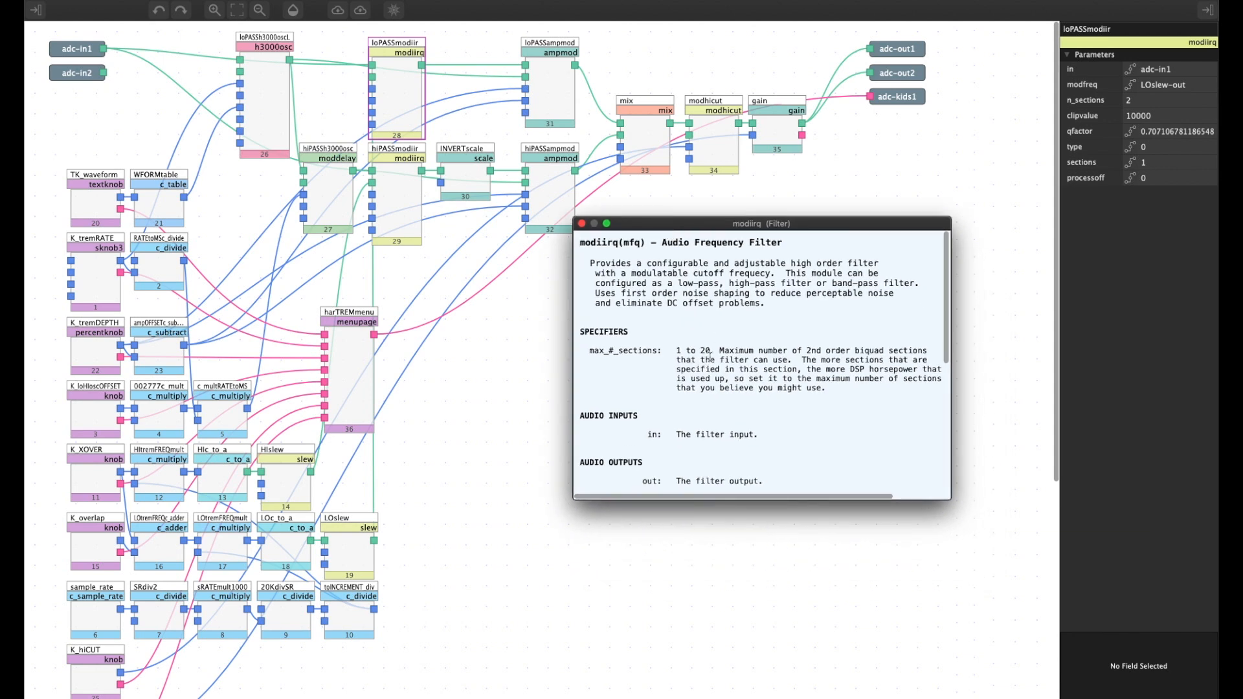
pyautogui.scroll(-5, 810, 420)
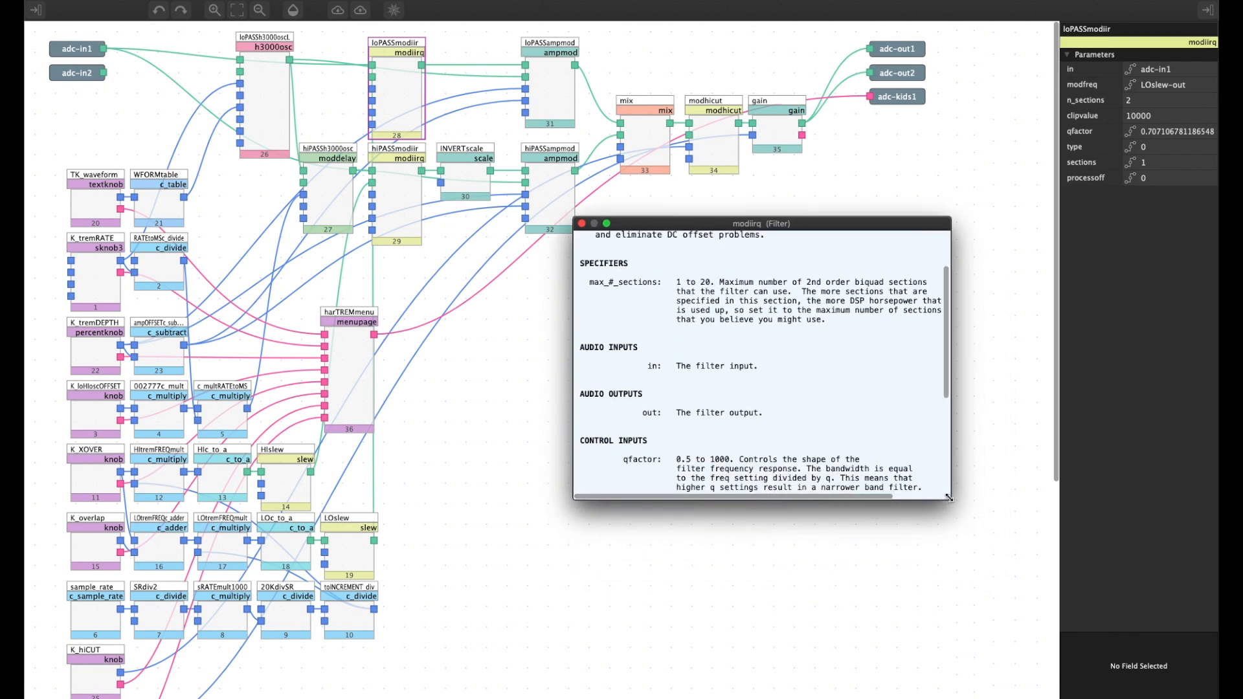
pyautogui.moveTo(949, 498); pyautogui.dragTo(984, 679)
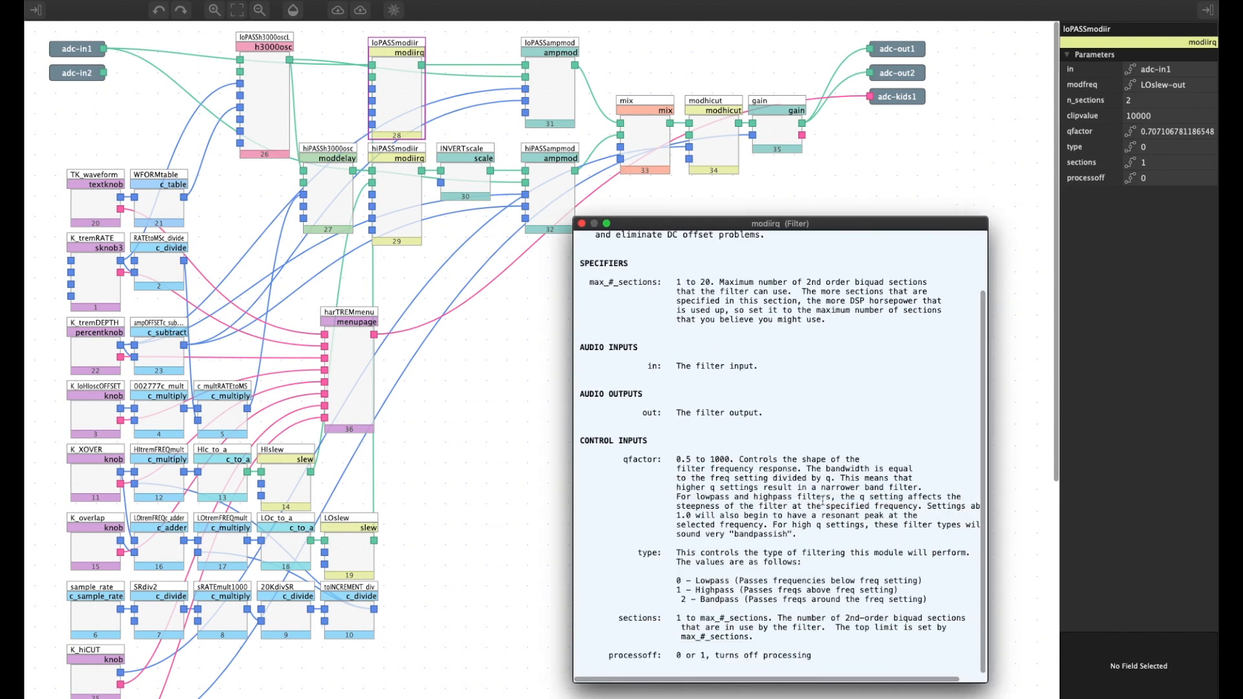
pyautogui.scroll(-1, 791, 485)
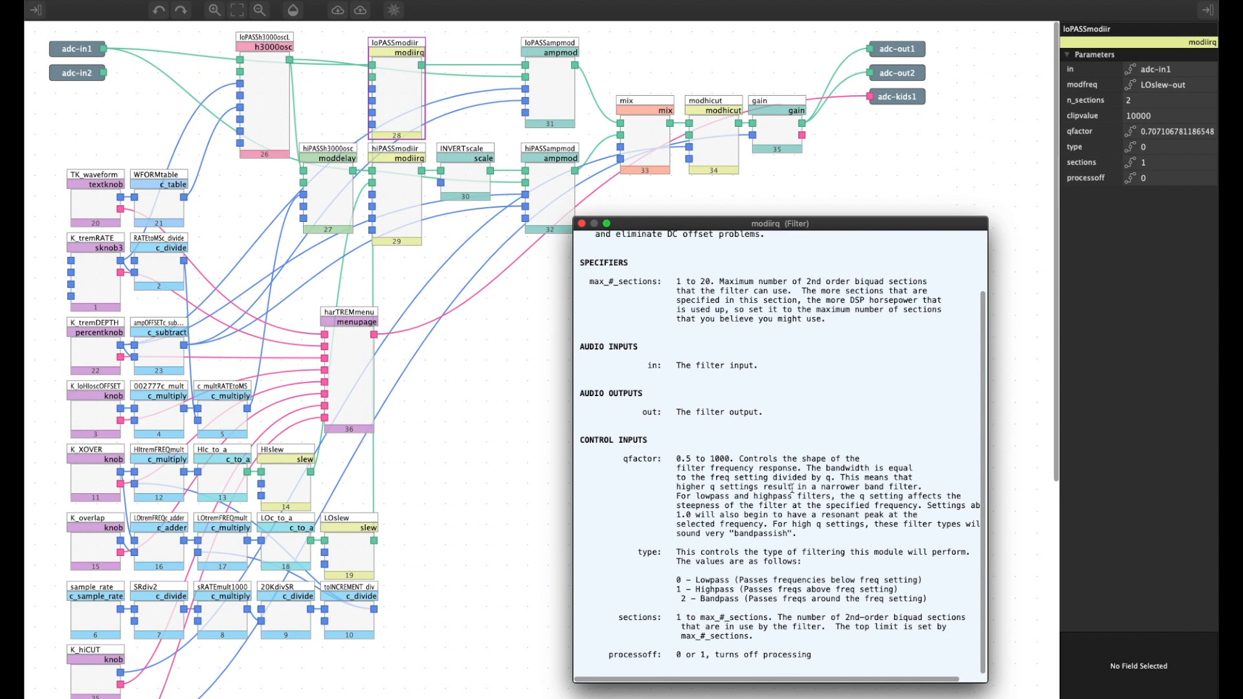
pyautogui.click(1164, 89)
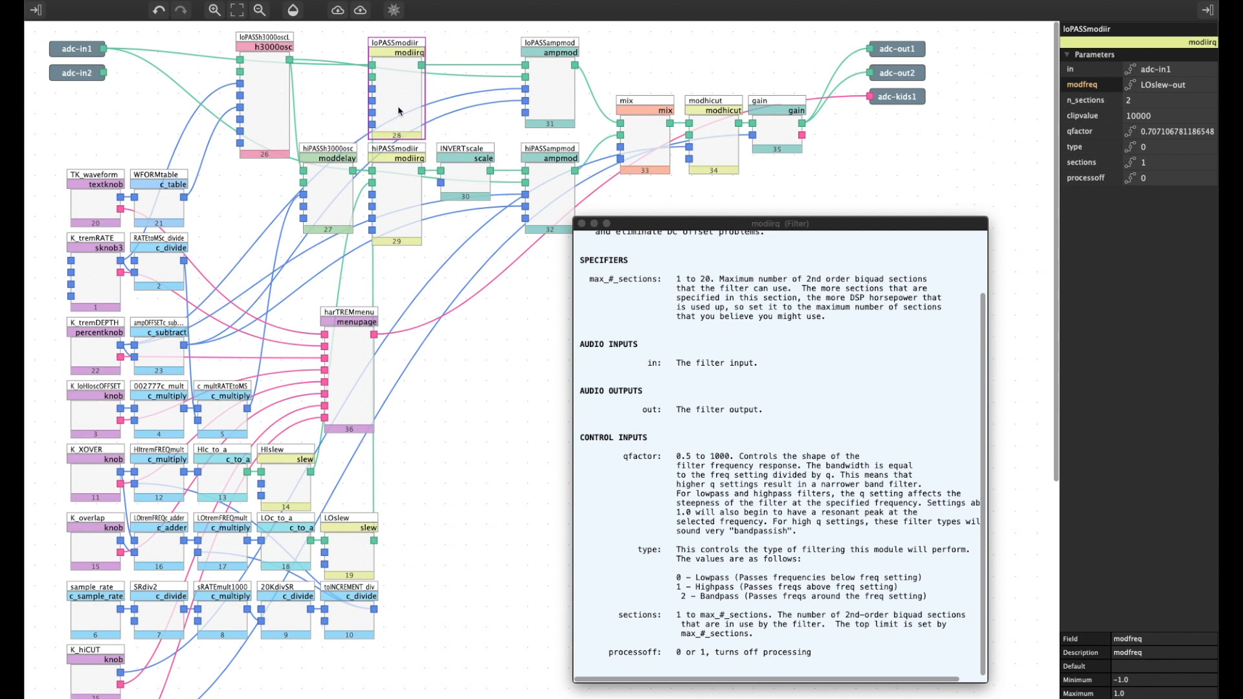
# Switch to the Numbers spreadsheet, hide the formatting sidebar and examine the sample rate header row across all four rates
pyautogui.moveTo(404, 622); pyautogui.dragTo(362, 581)
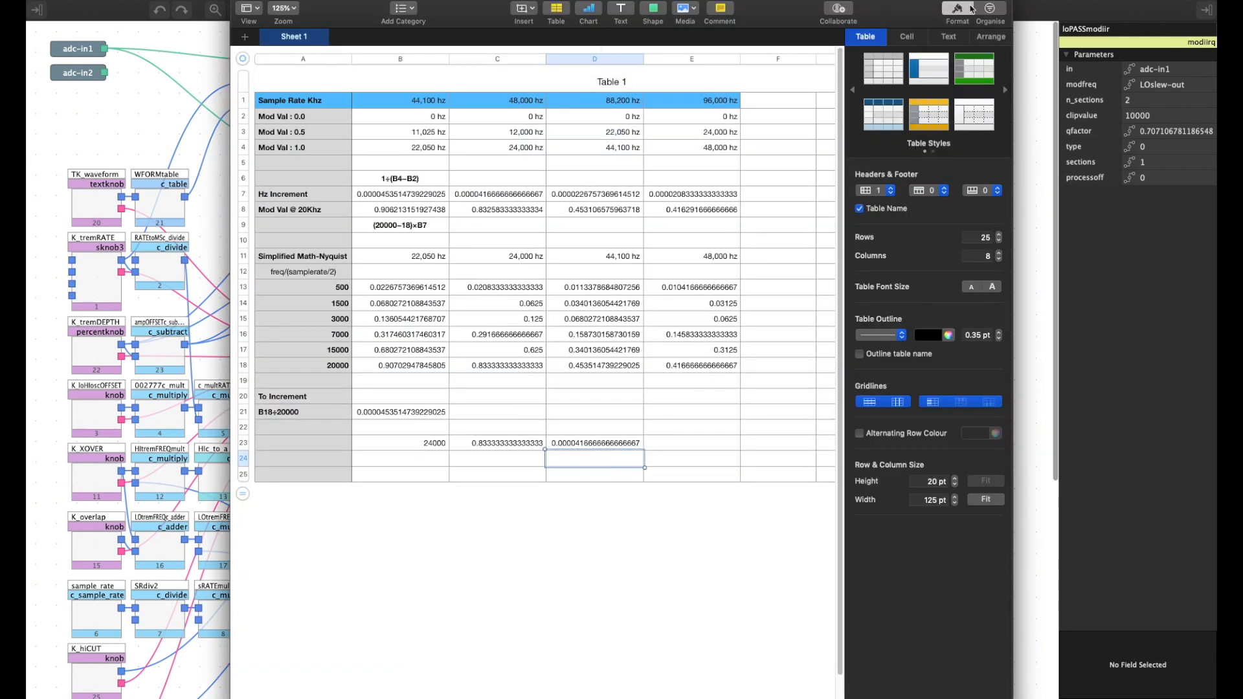
pyautogui.click(971, 8)
pyautogui.click(301, 105)
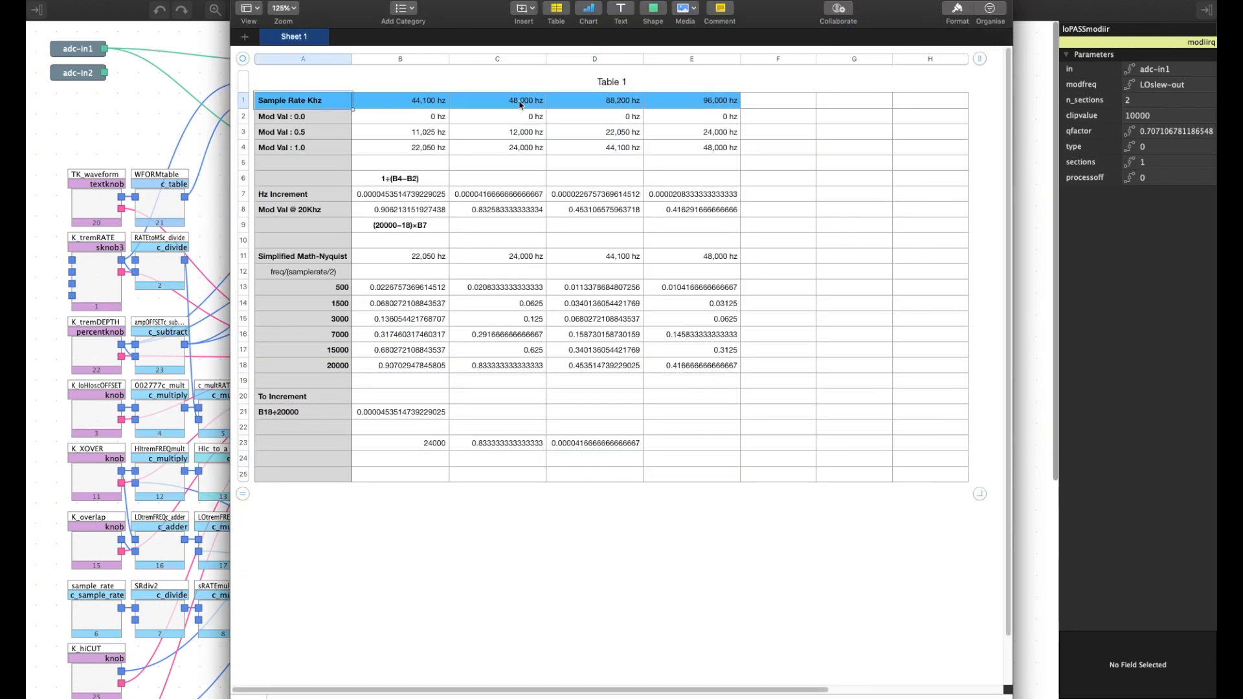
pyautogui.click(417, 104)
pyautogui.click(528, 104)
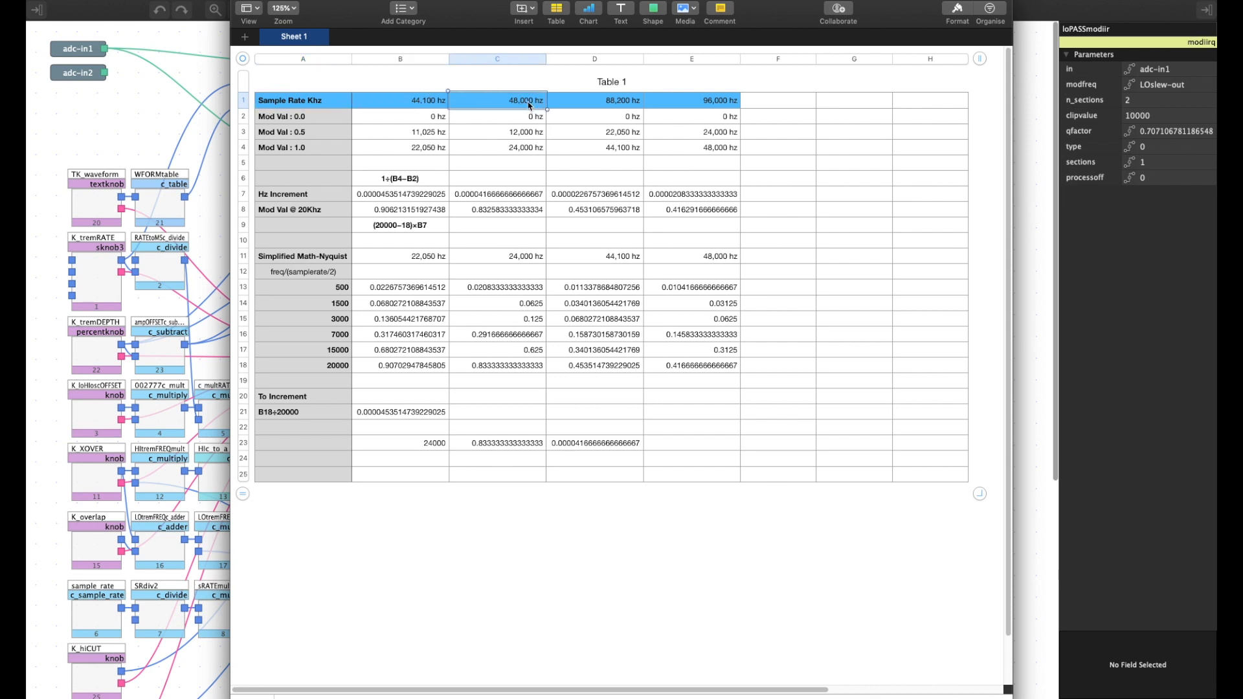
pyautogui.click(619, 101)
pyautogui.click(714, 106)
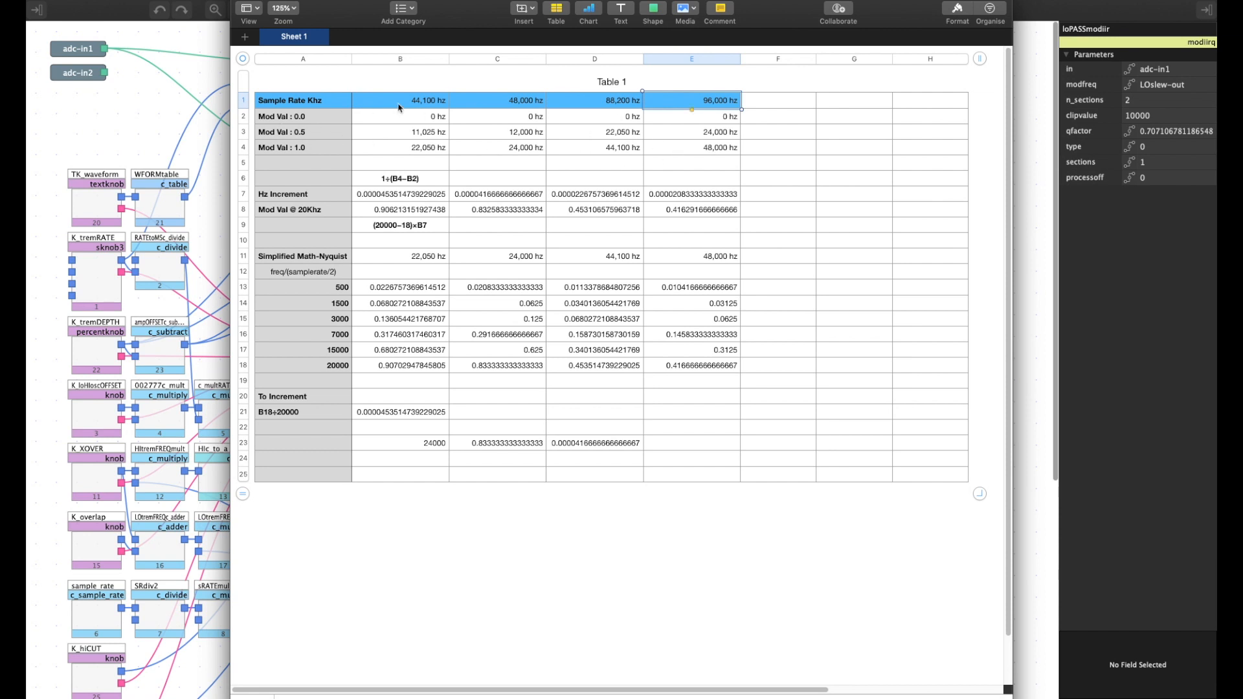
# Examine the frequencies that modulation values 0.0 and 1.0 give at each sample rate
pyautogui.click(286, 117)
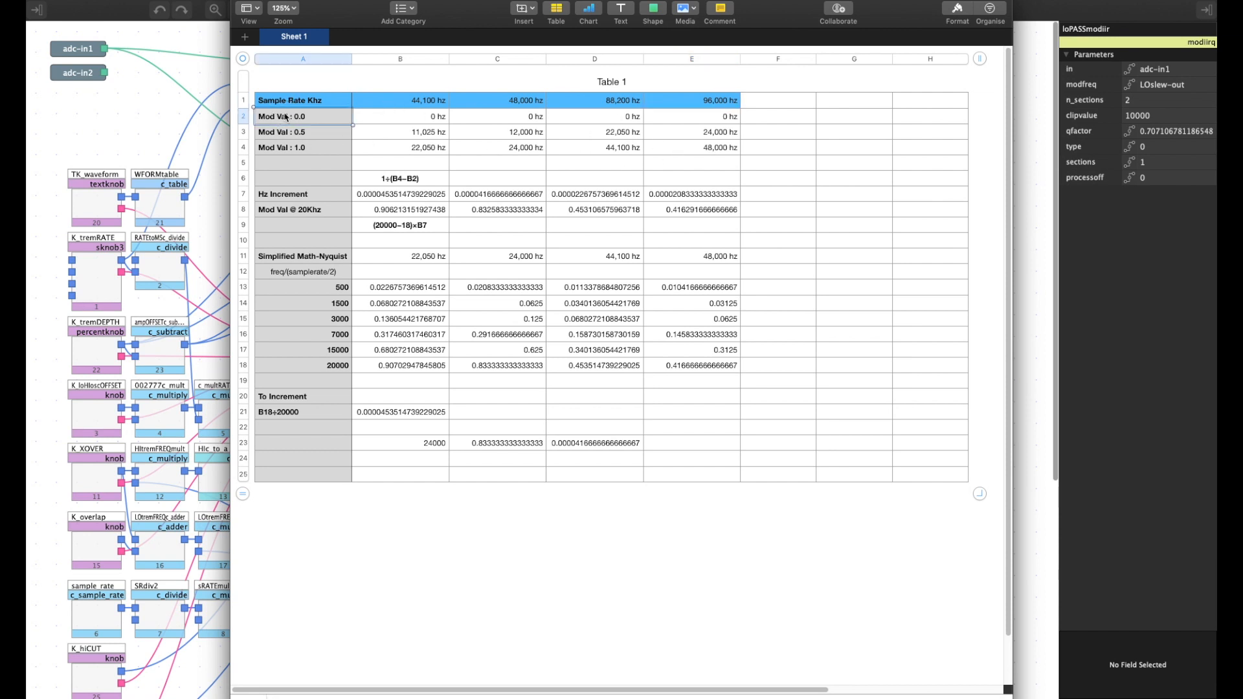
pyautogui.click(518, 116)
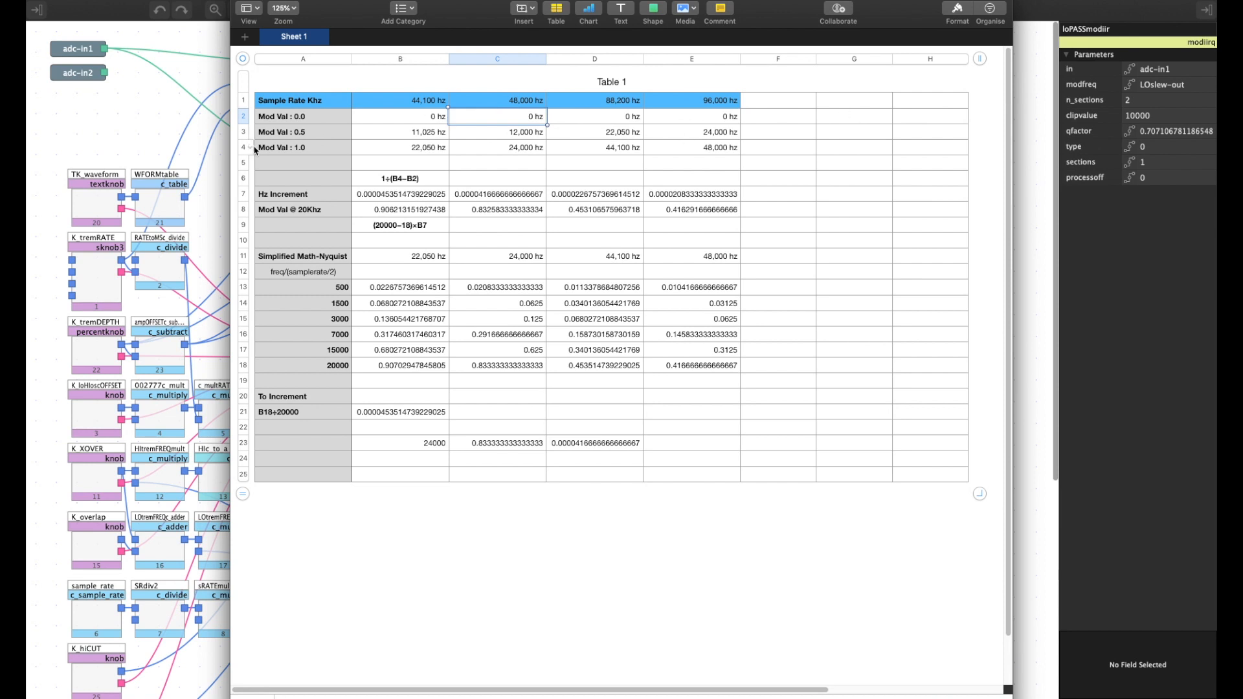
pyautogui.click(297, 152)
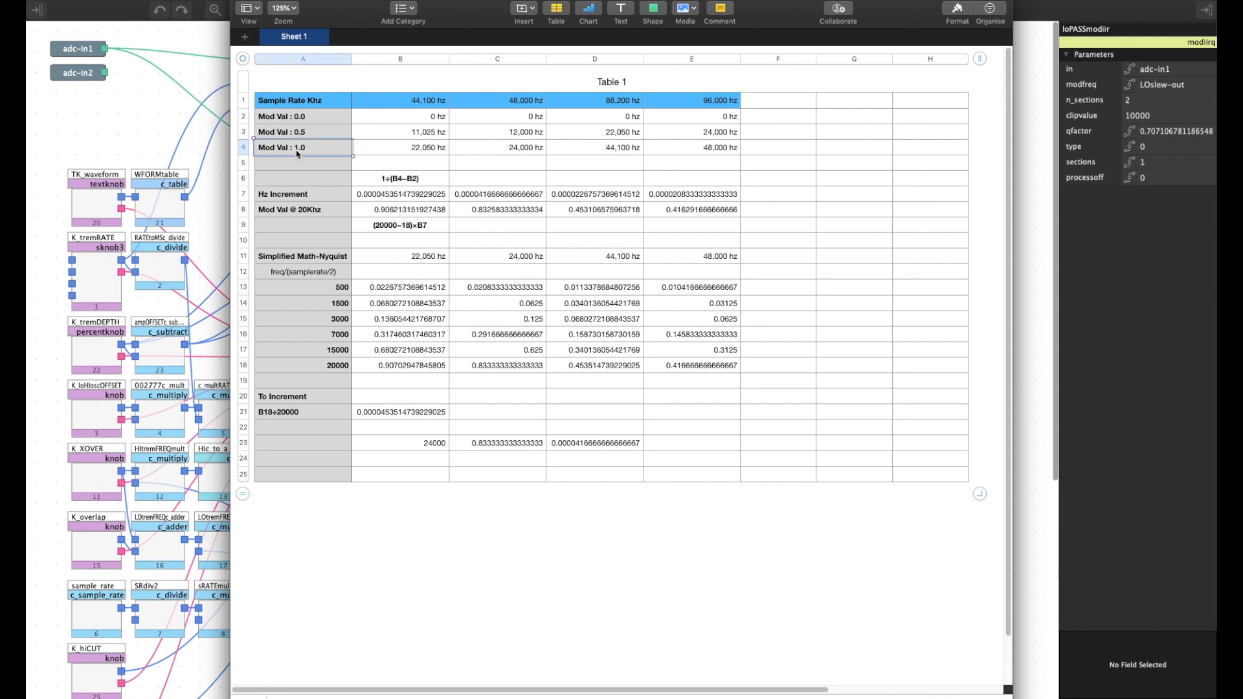
pyautogui.click(380, 150)
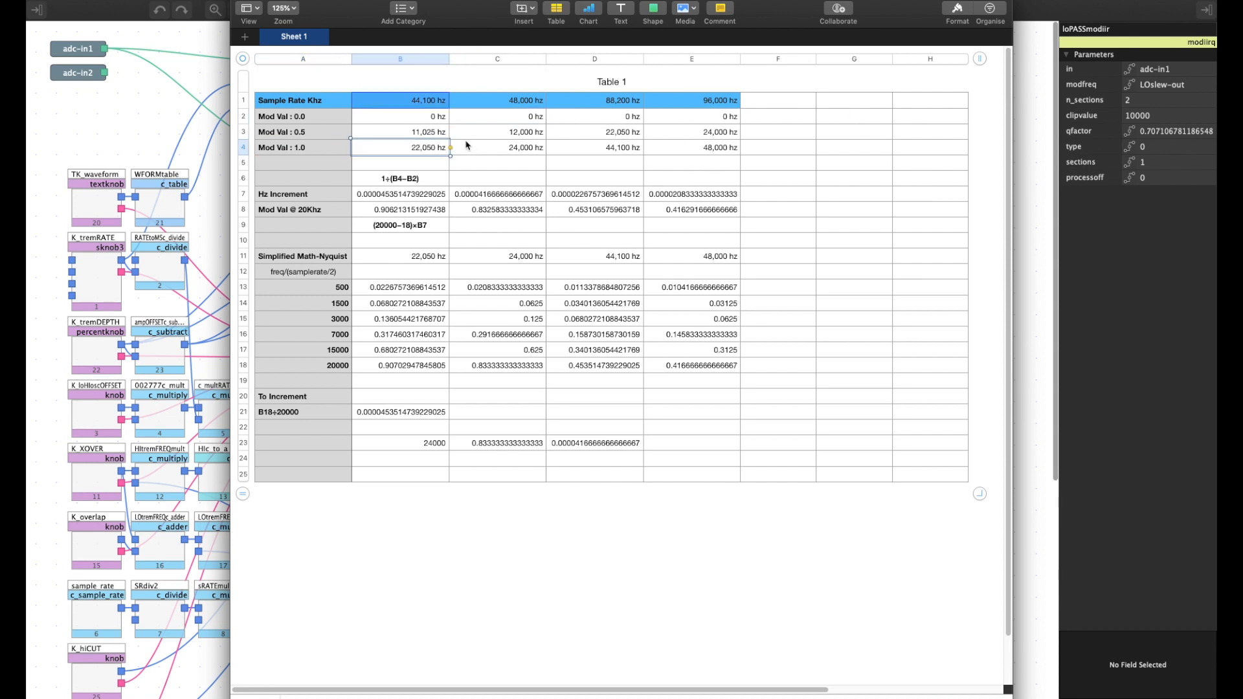
pyautogui.click(531, 153)
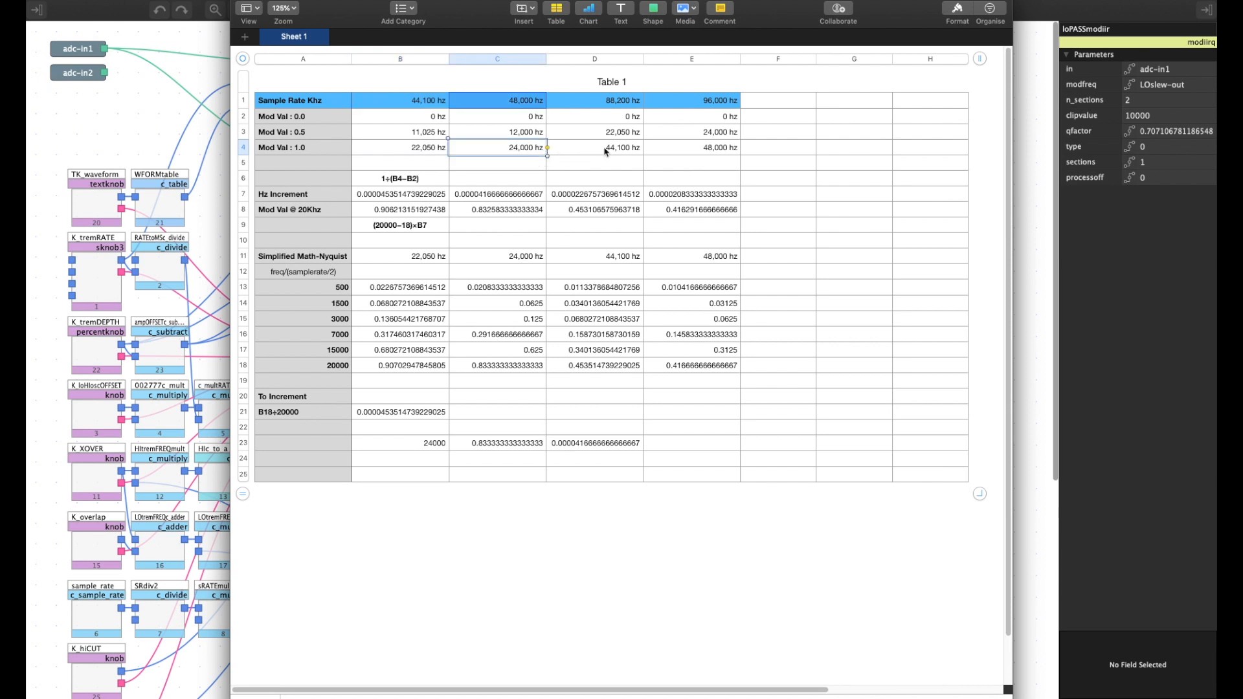
pyautogui.click(624, 150)
pyautogui.click(708, 150)
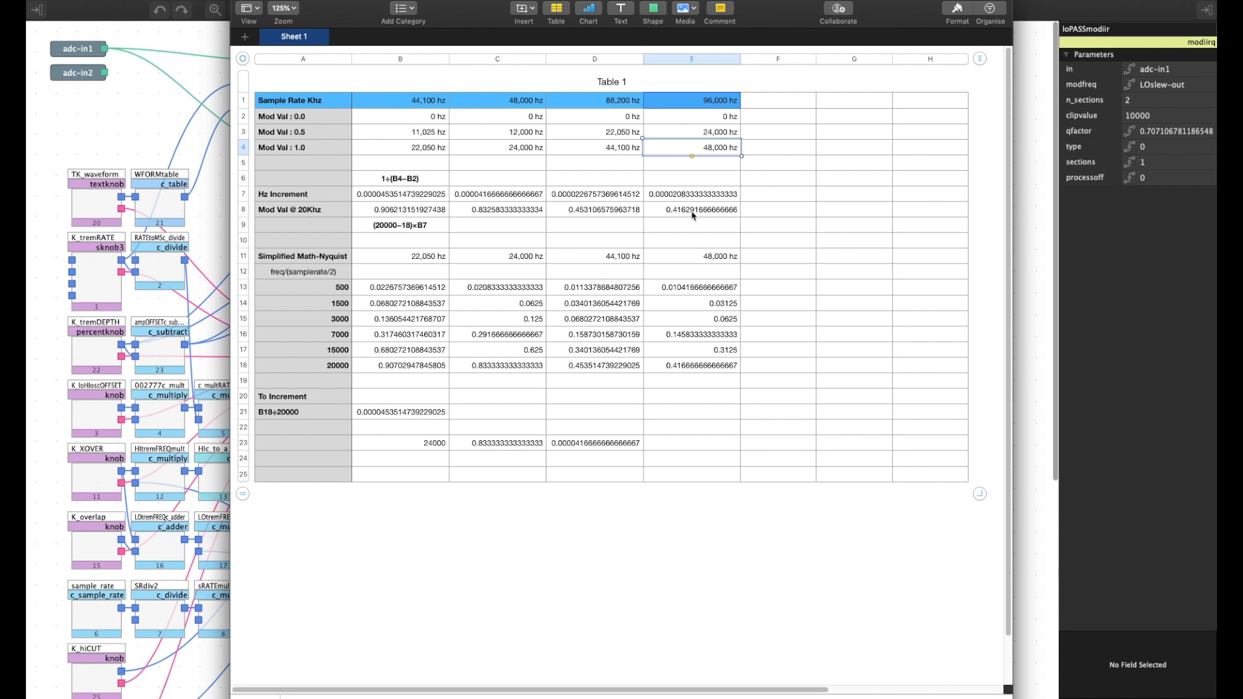
# Inspect the 96,000 Hz column's modulation value at 20 kHz and its Hz Increment formula in E7
pyautogui.click(693, 214)
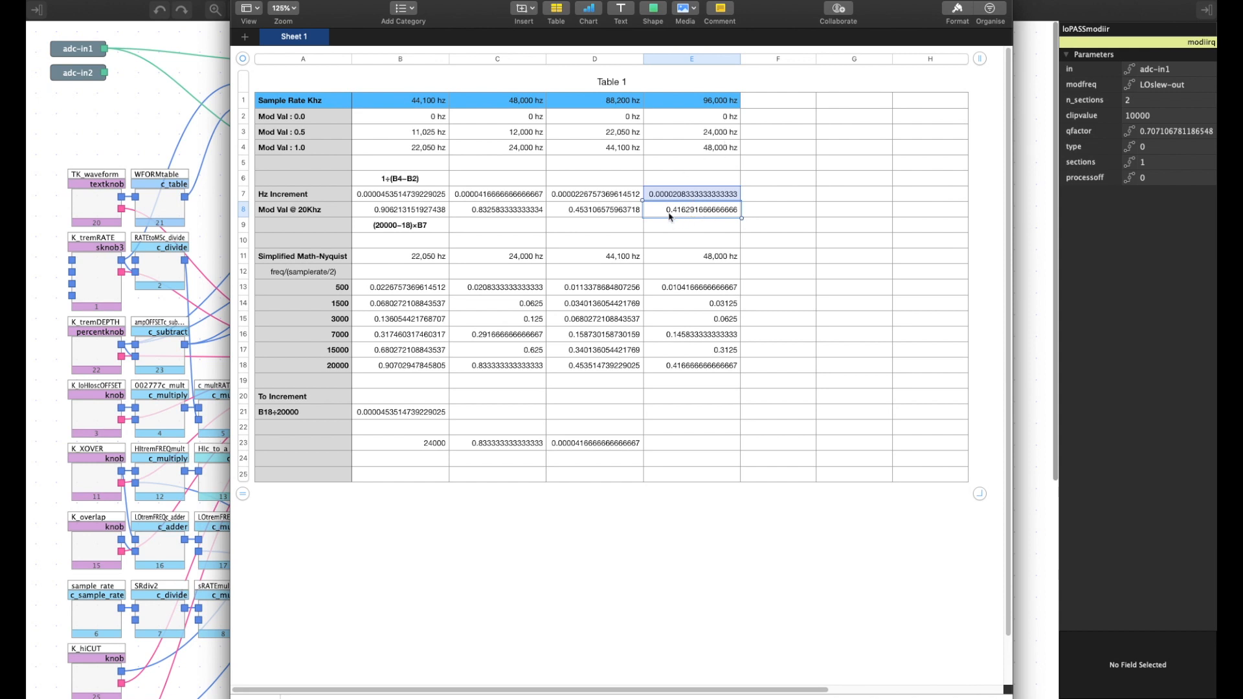
pyautogui.doubleClick(696, 196)
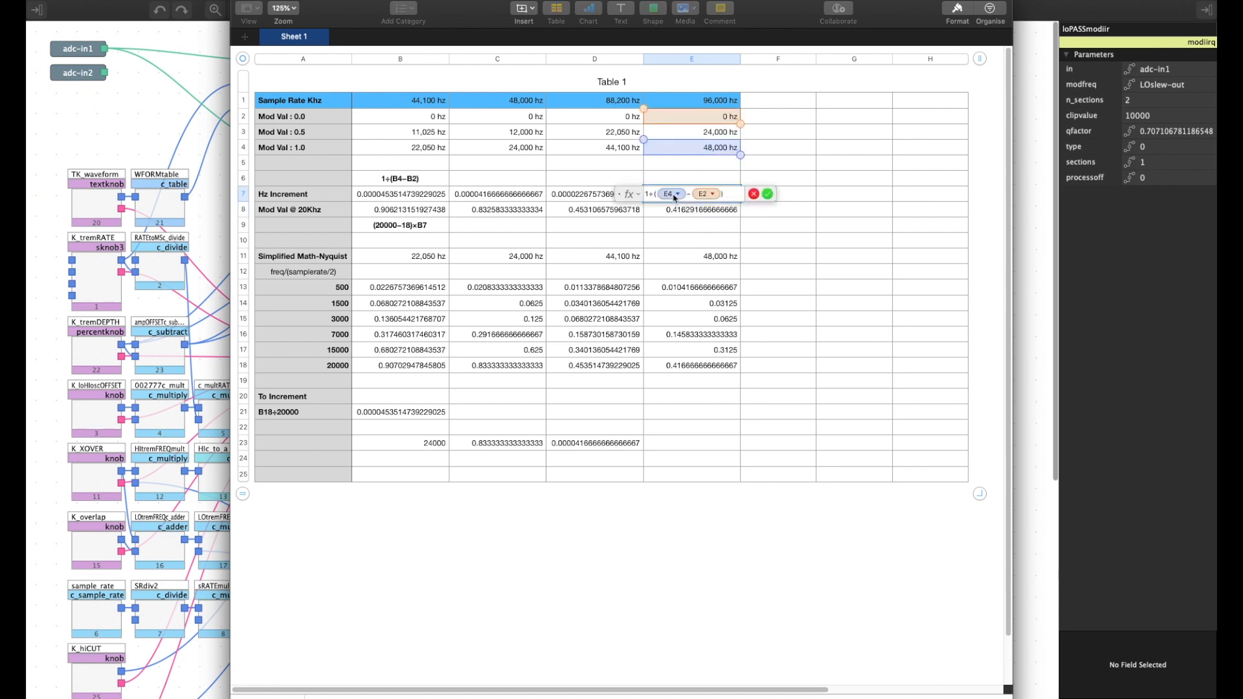
pyautogui.press('Return')
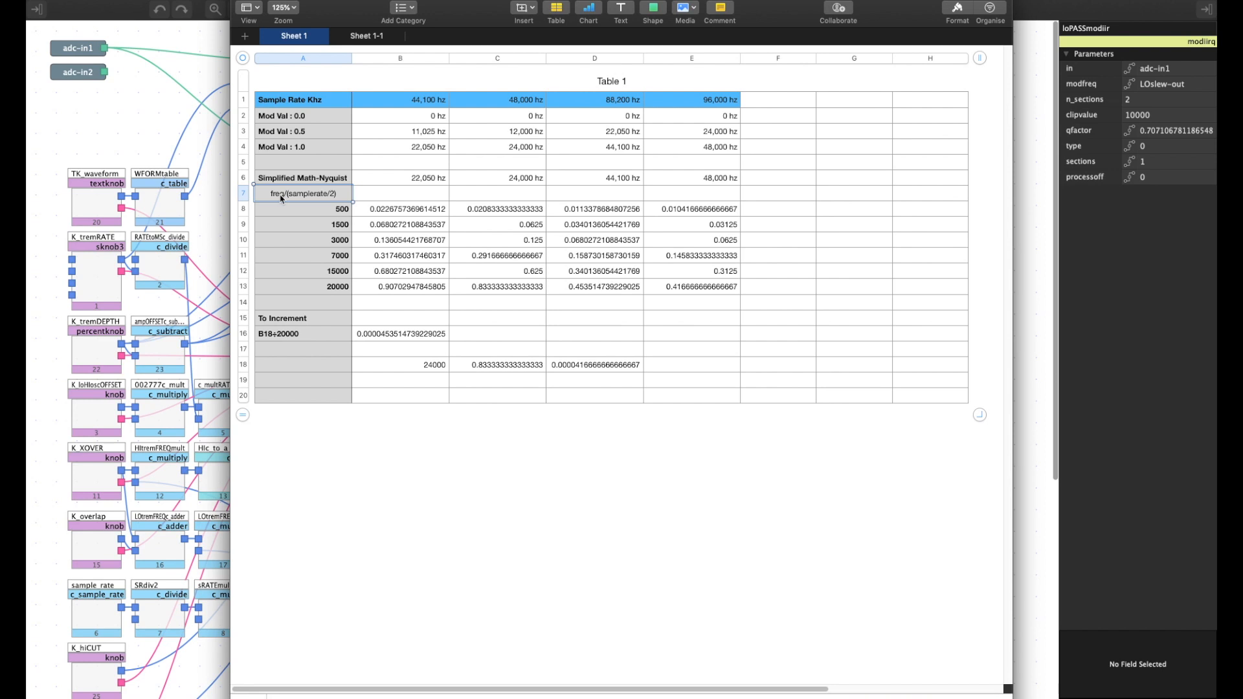
# Inspect the simplified Nyquist formula in B8 and compare the modulation values for 500 Hz and 20000 Hz across sample rates
pyautogui.click(414, 216)
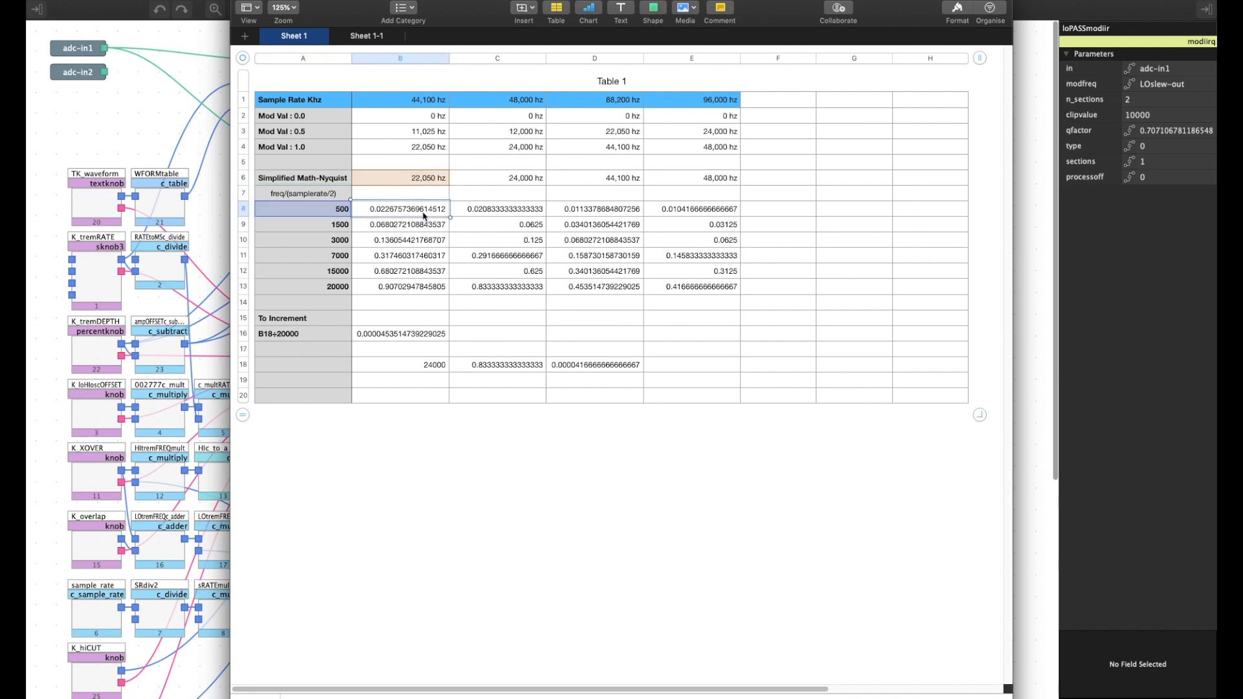
pyautogui.doubleClick(424, 215)
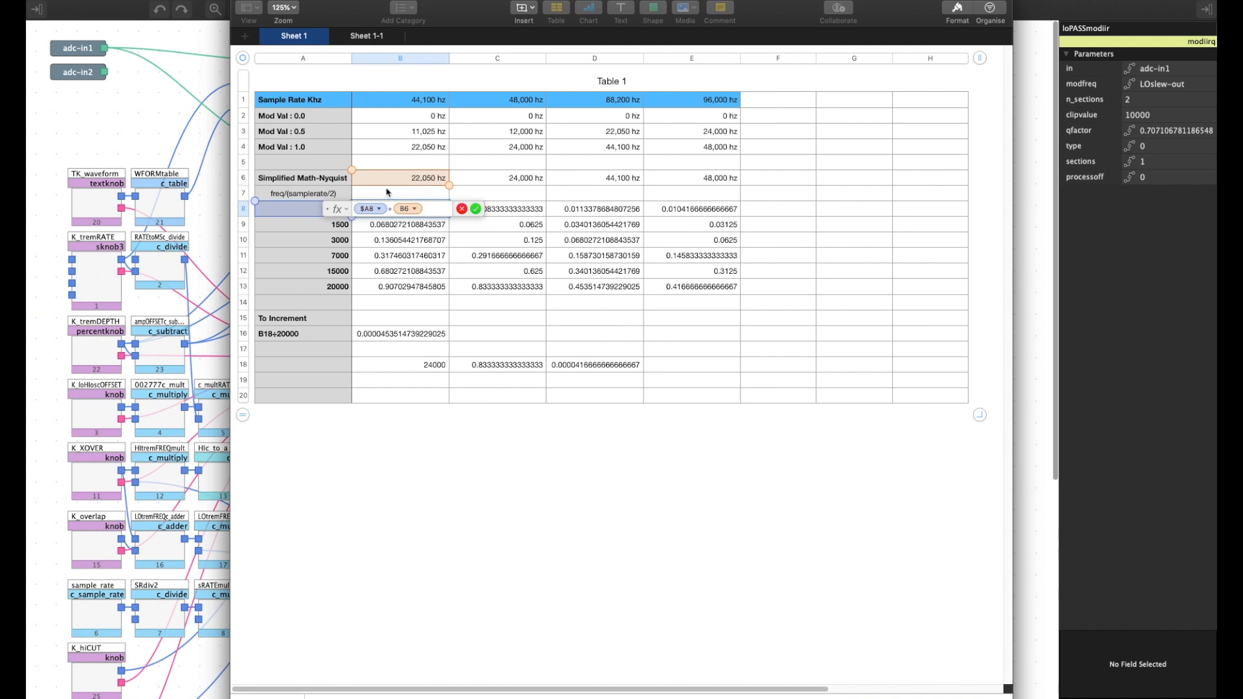
pyautogui.press('Return')
pyautogui.click(468, 184)
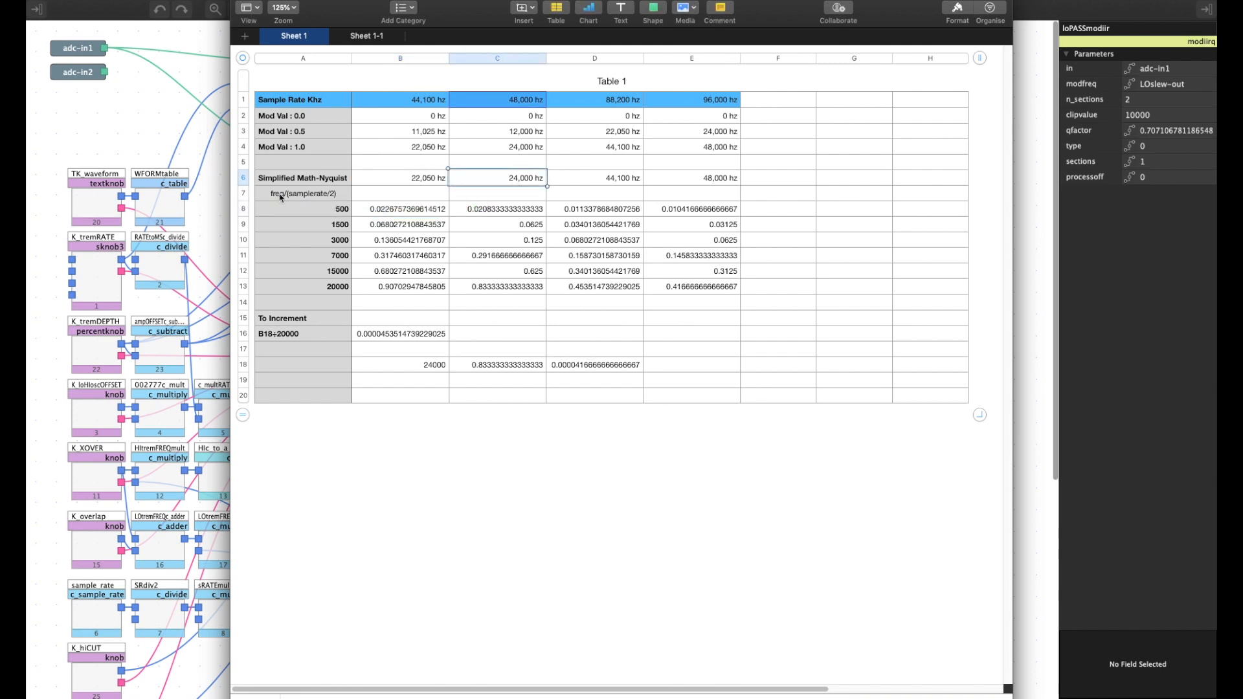
pyautogui.click(422, 216)
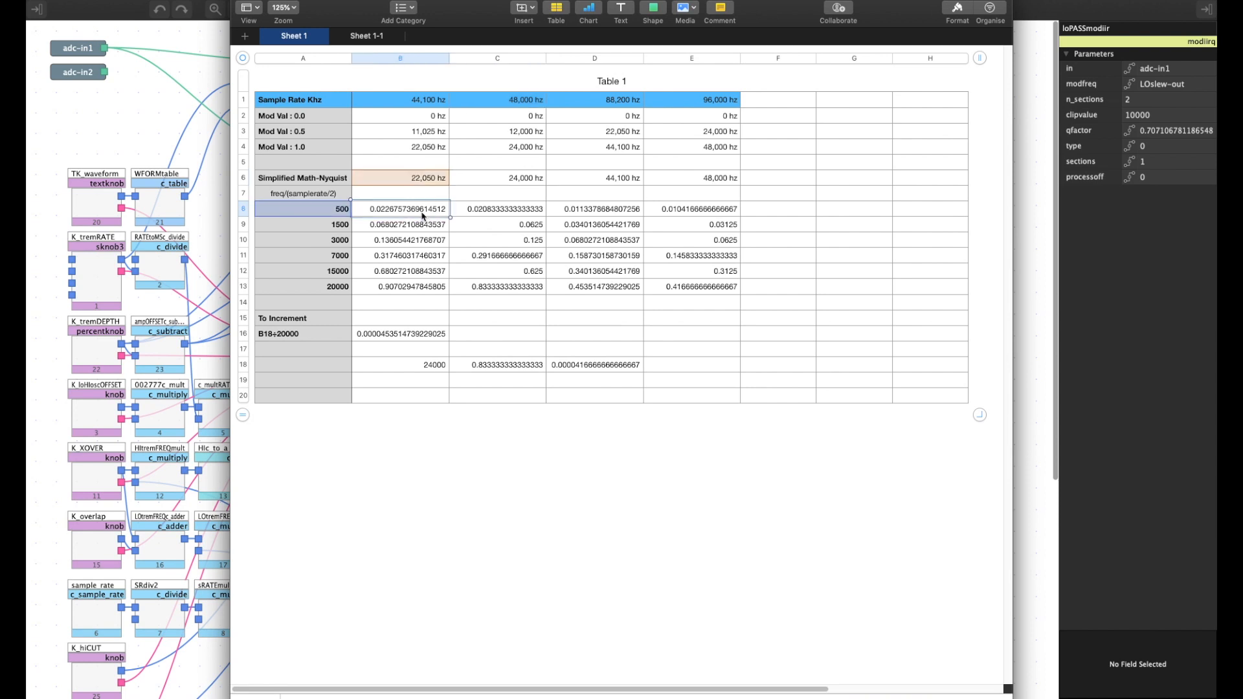
pyautogui.click(407, 290)
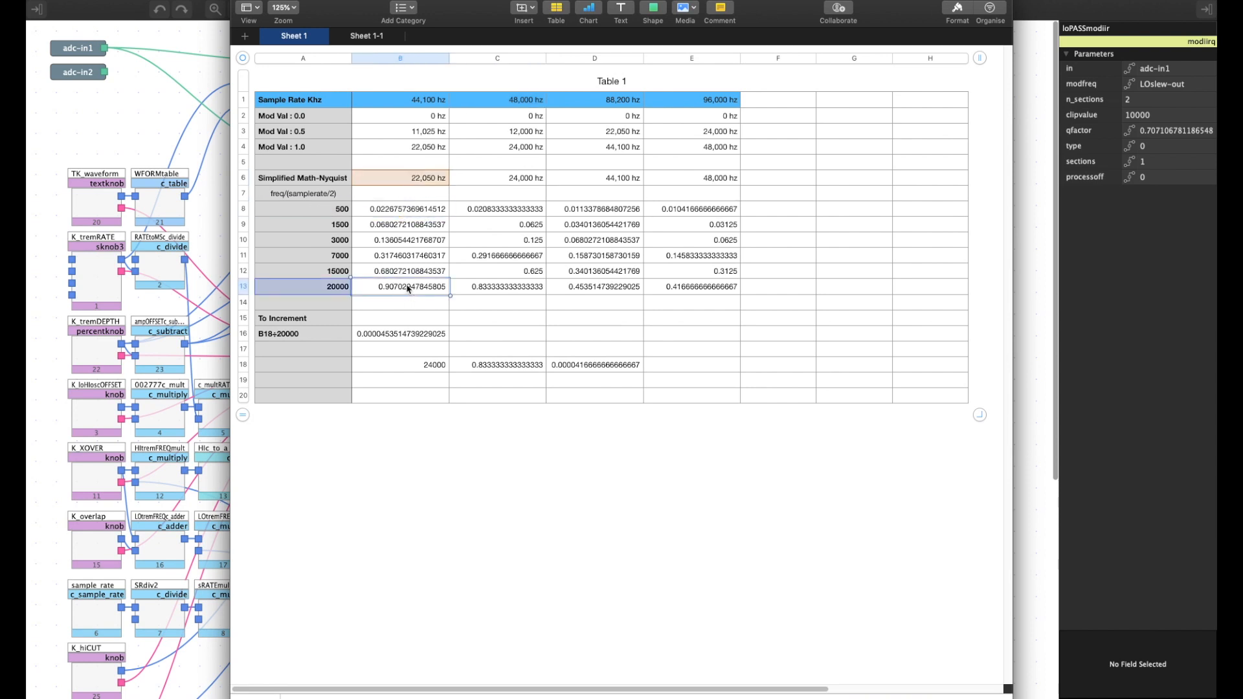
pyautogui.click(698, 286)
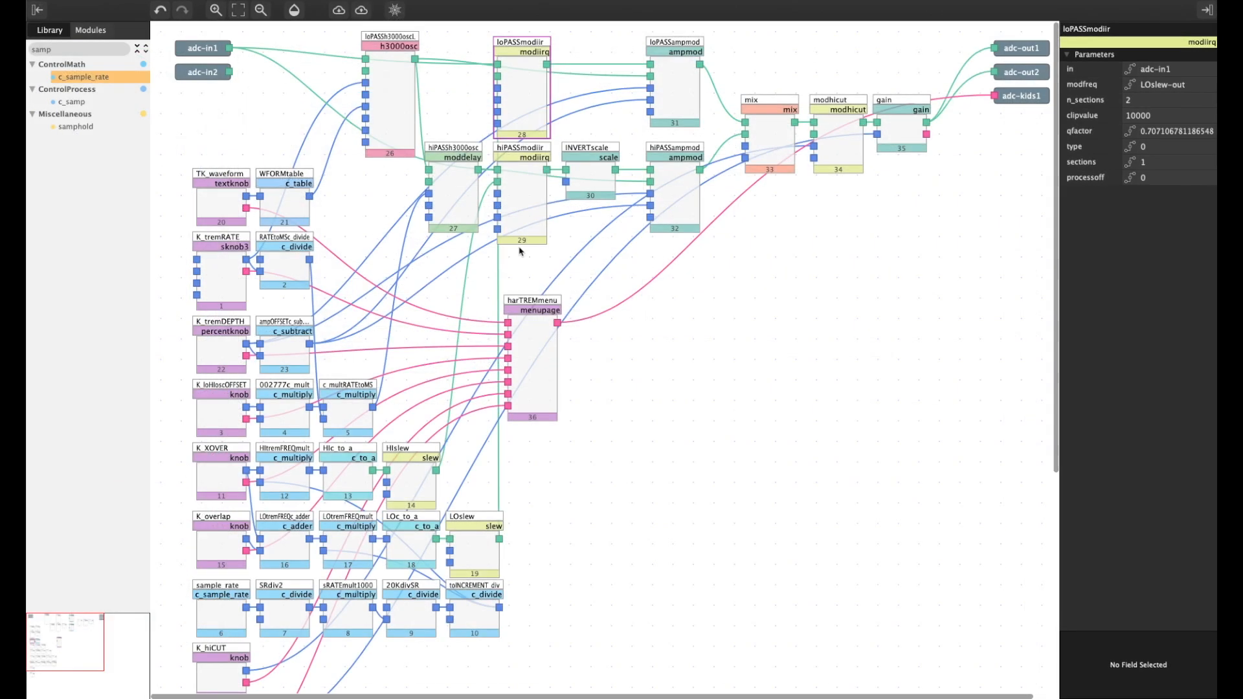
# Switch back to VSig and compare the n_sections and sections fields of hiPASSmodiir, alongside the loPASSmodiir filter
pyautogui.click(512, 193)
pyautogui.click(516, 84)
pyautogui.click(525, 169)
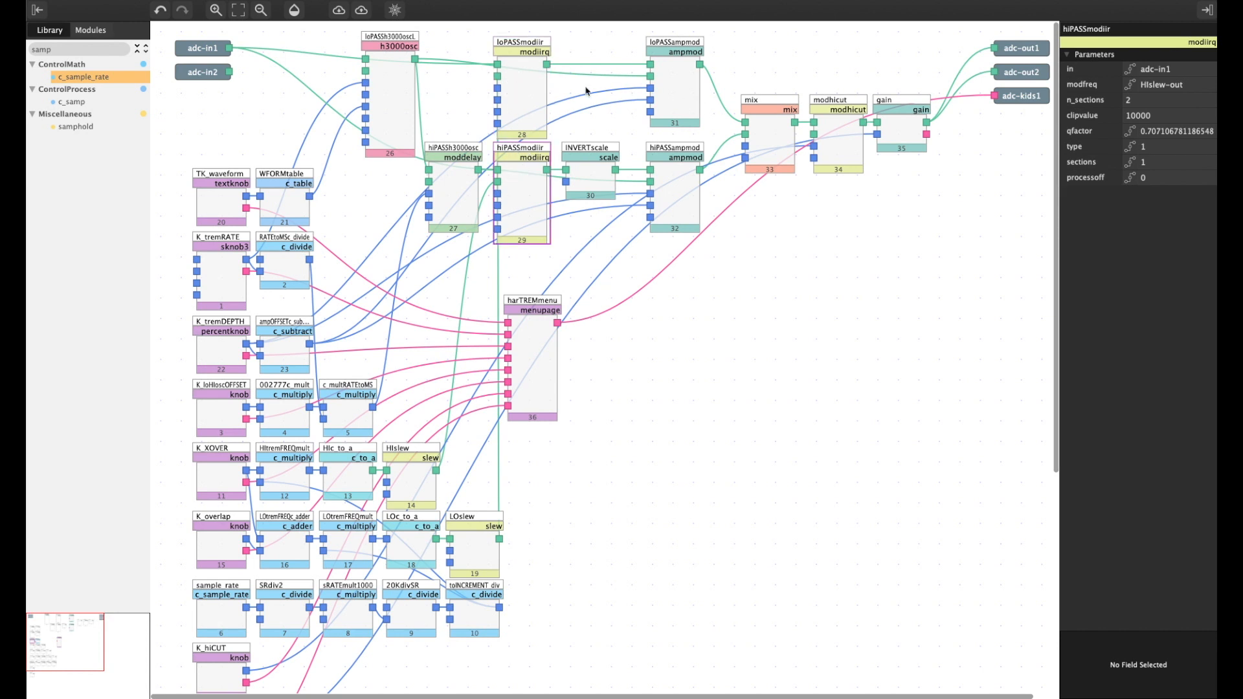
pyautogui.click(1100, 100)
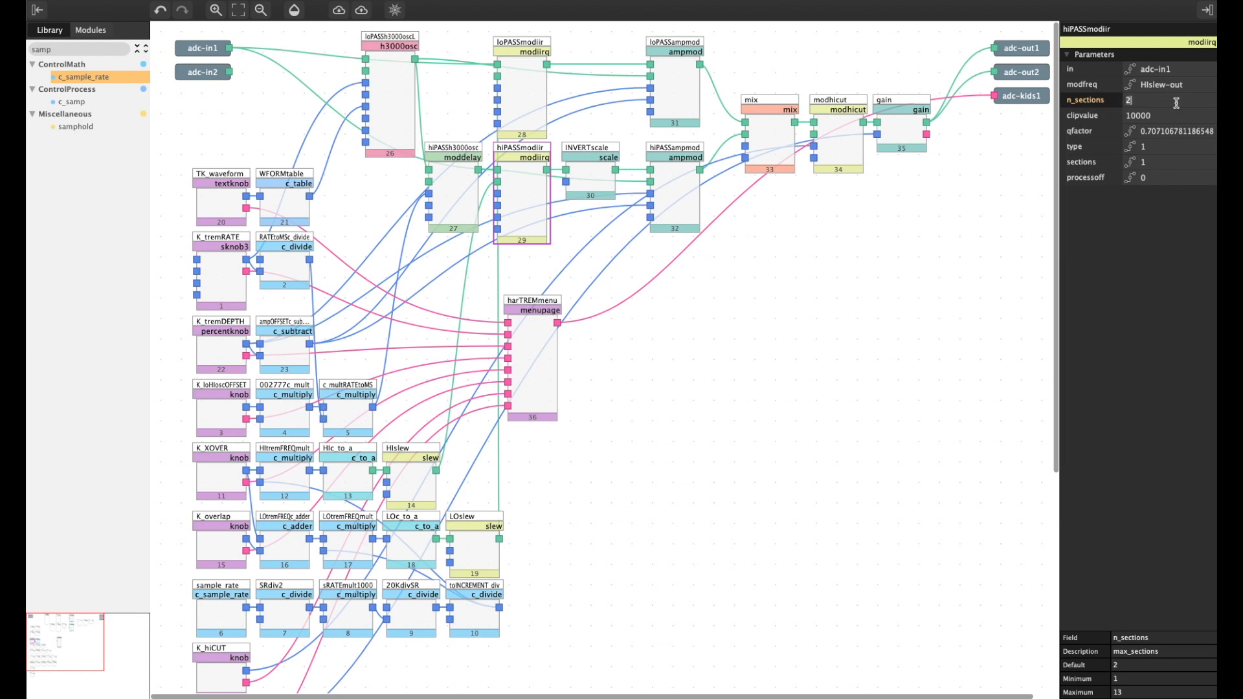
pyautogui.click(1087, 163)
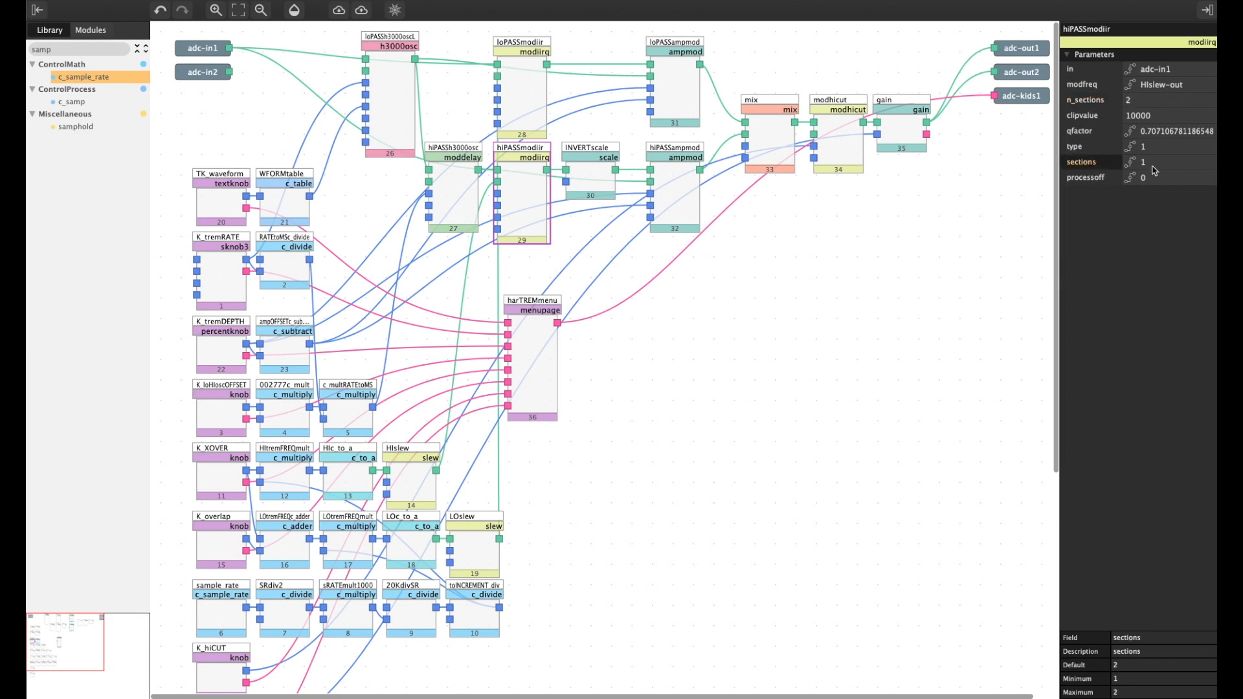
pyautogui.click(1090, 101)
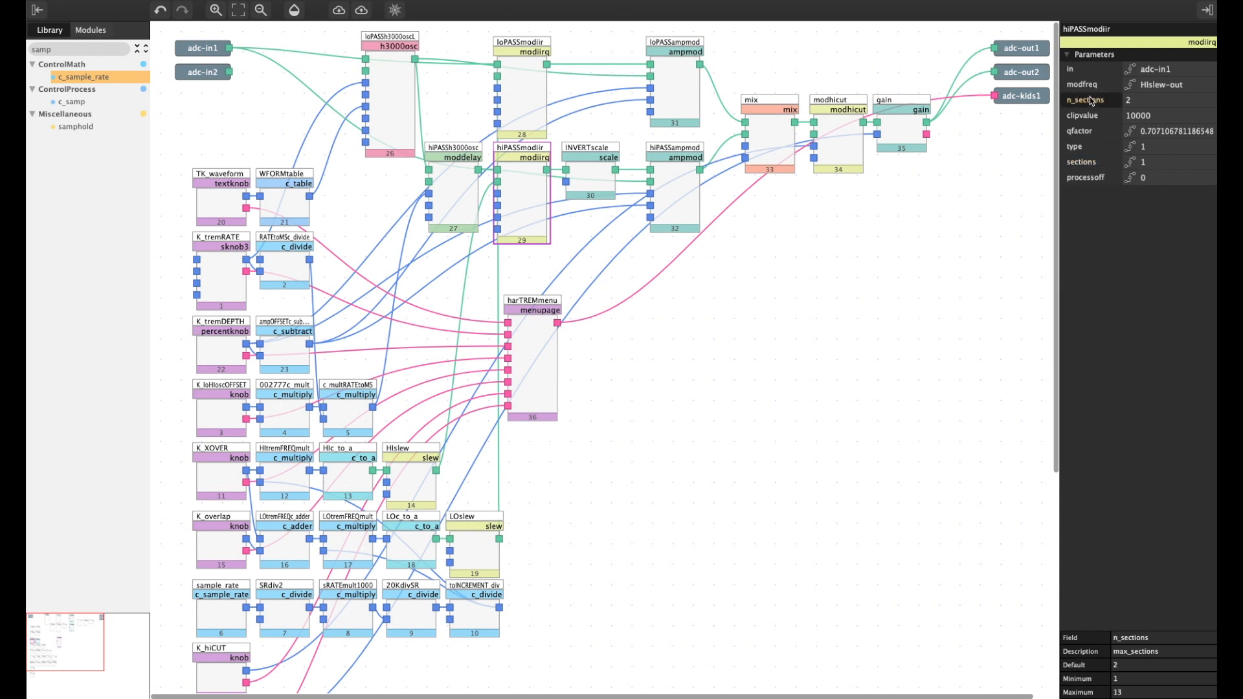
pyautogui.click(1087, 163)
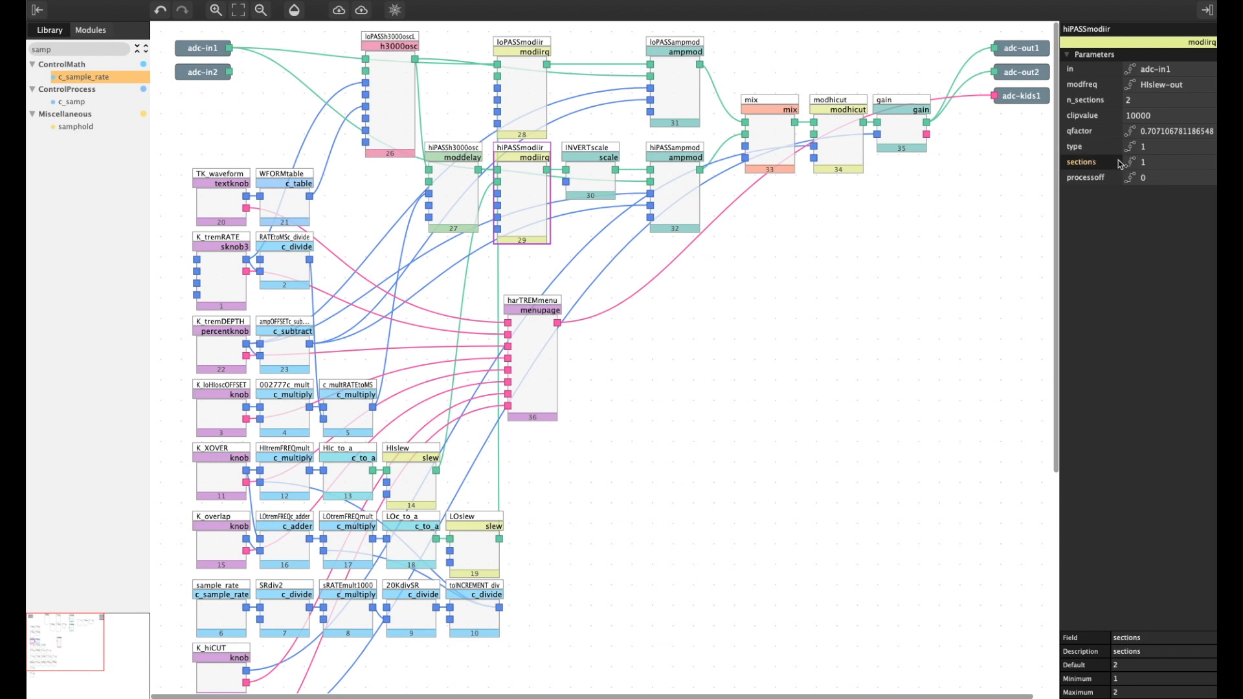
pyautogui.click(522, 97)
pyautogui.click(518, 192)
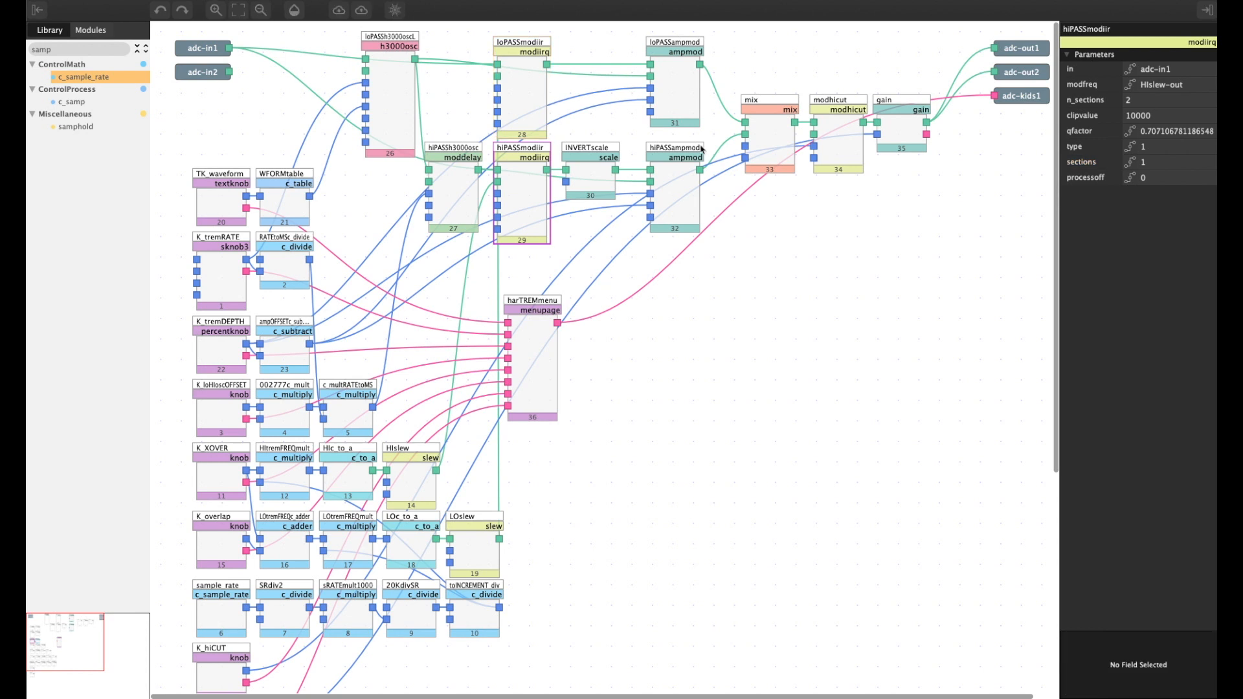
# Inspect the loPASSmodiir filter's parameters, focusing on its qfactor value
pyautogui.click(542, 112)
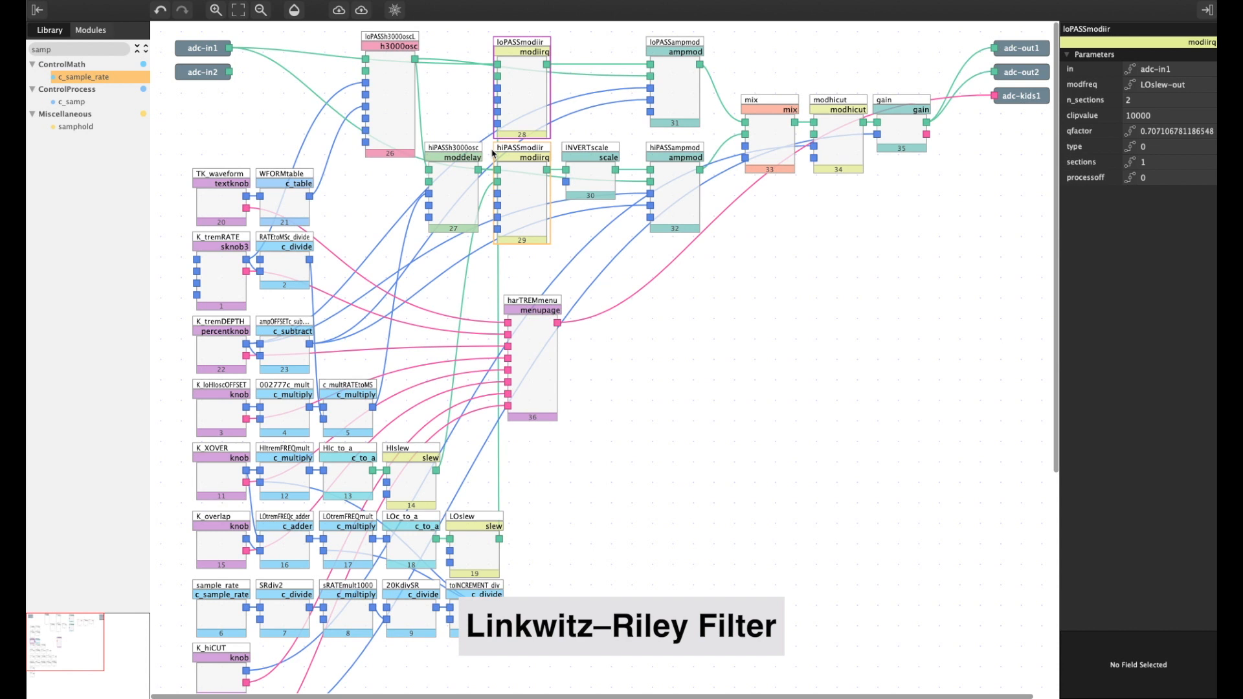
pyautogui.click(1087, 132)
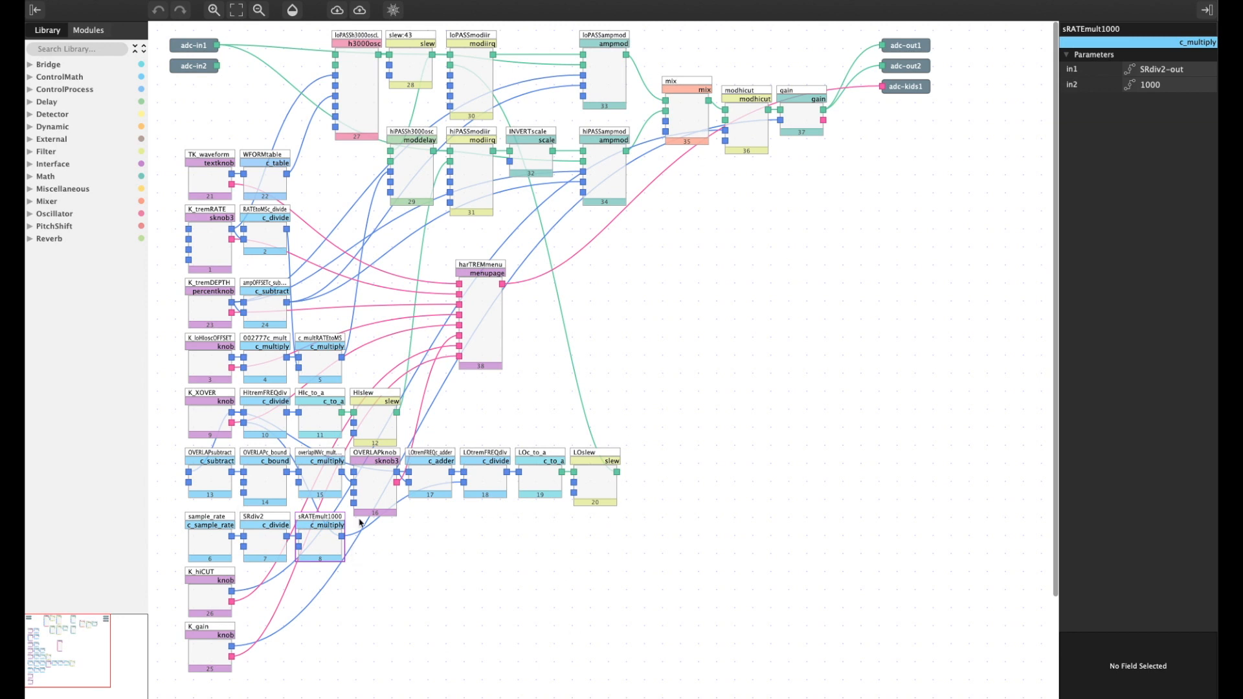
# Examine the sample-rate chain in the revised patch, checking the parameters of sample_rate, SRdiv2 and sRATEmult1000
pyautogui.moveTo(664, 540); pyautogui.dragTo(179, 471)
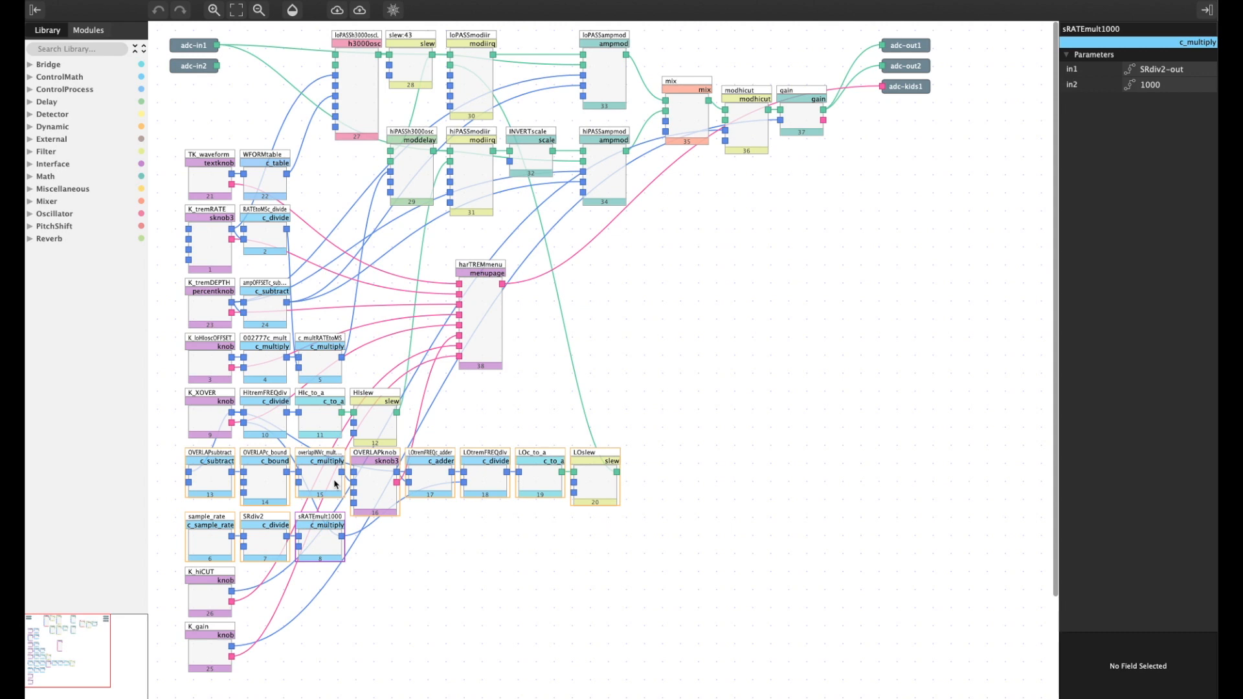
pyautogui.scroll(3, 335, 484)
pyautogui.click(272, 397)
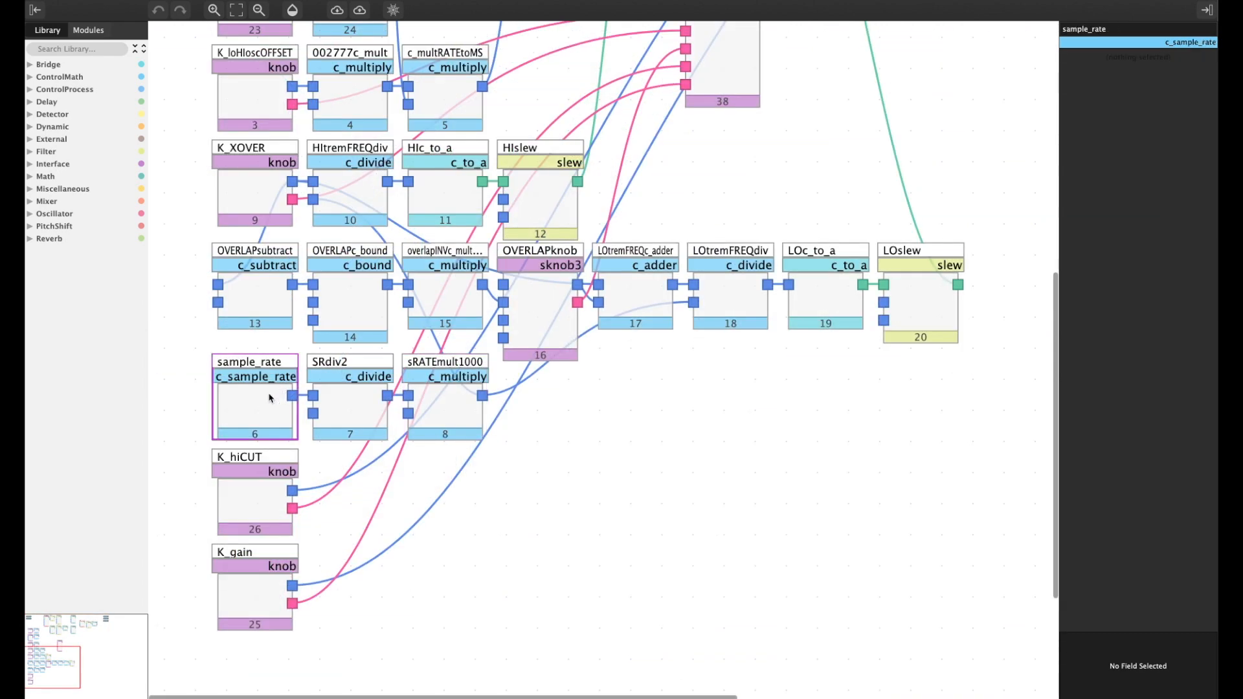
pyautogui.click(351, 399)
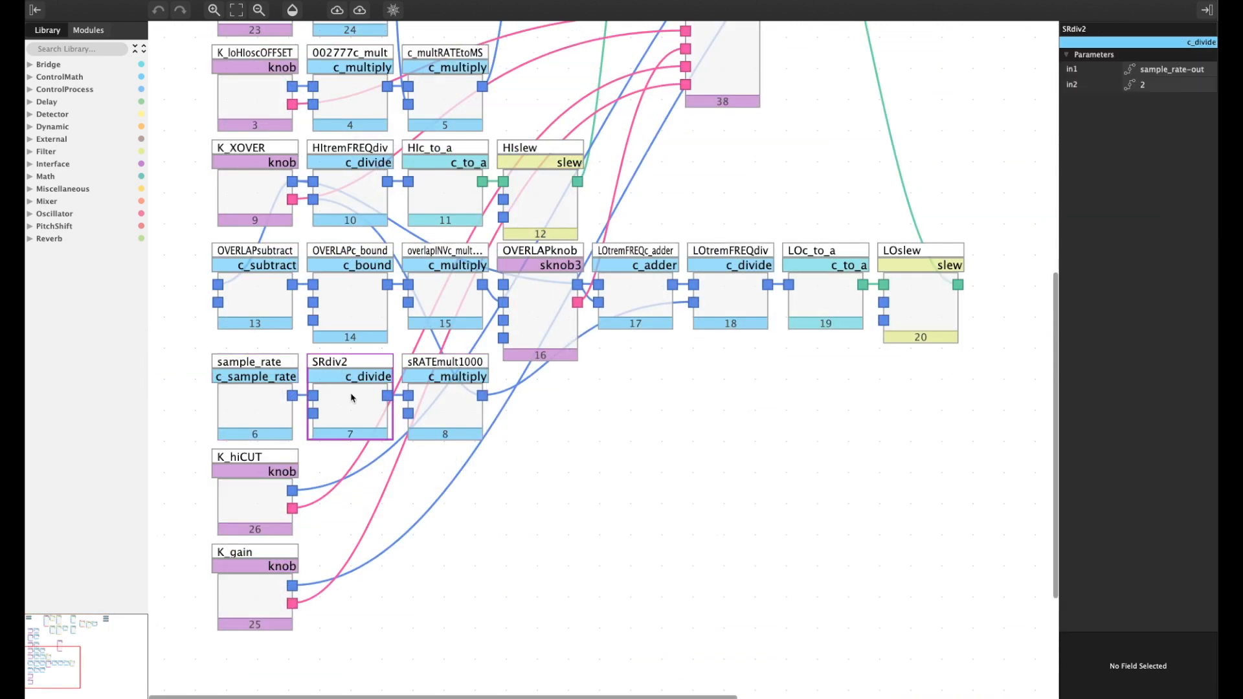
pyautogui.click(457, 410)
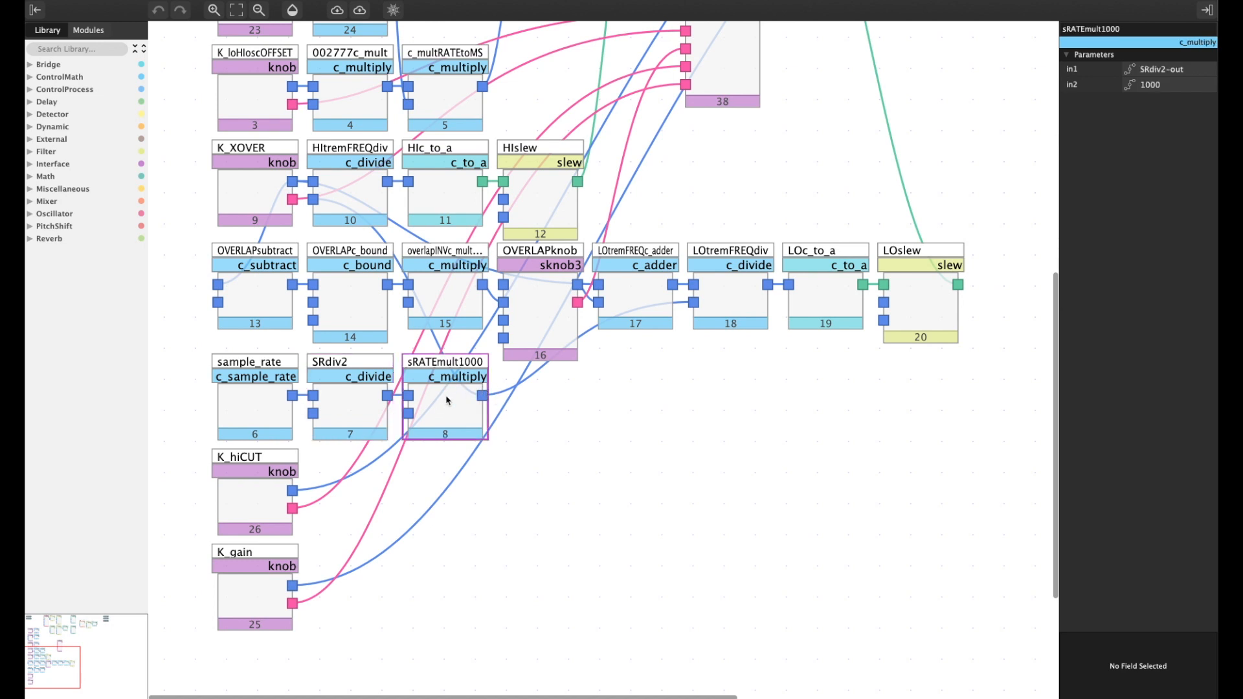
pyautogui.click(257, 402)
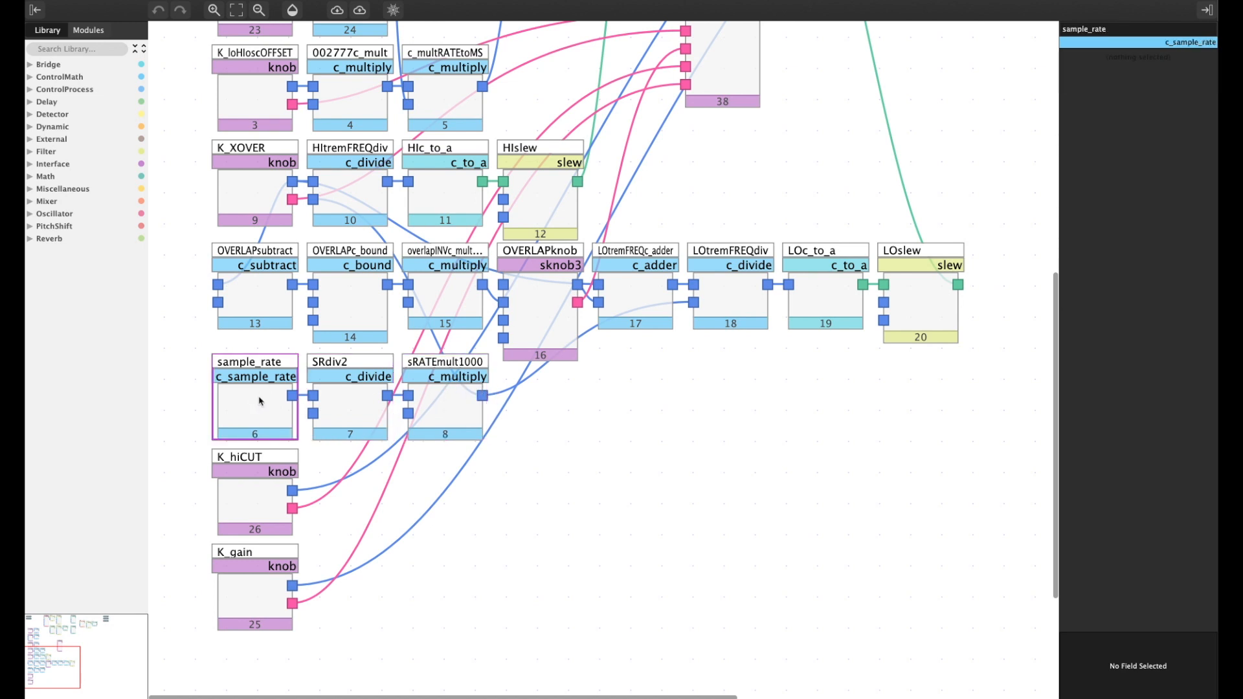
pyautogui.click(362, 401)
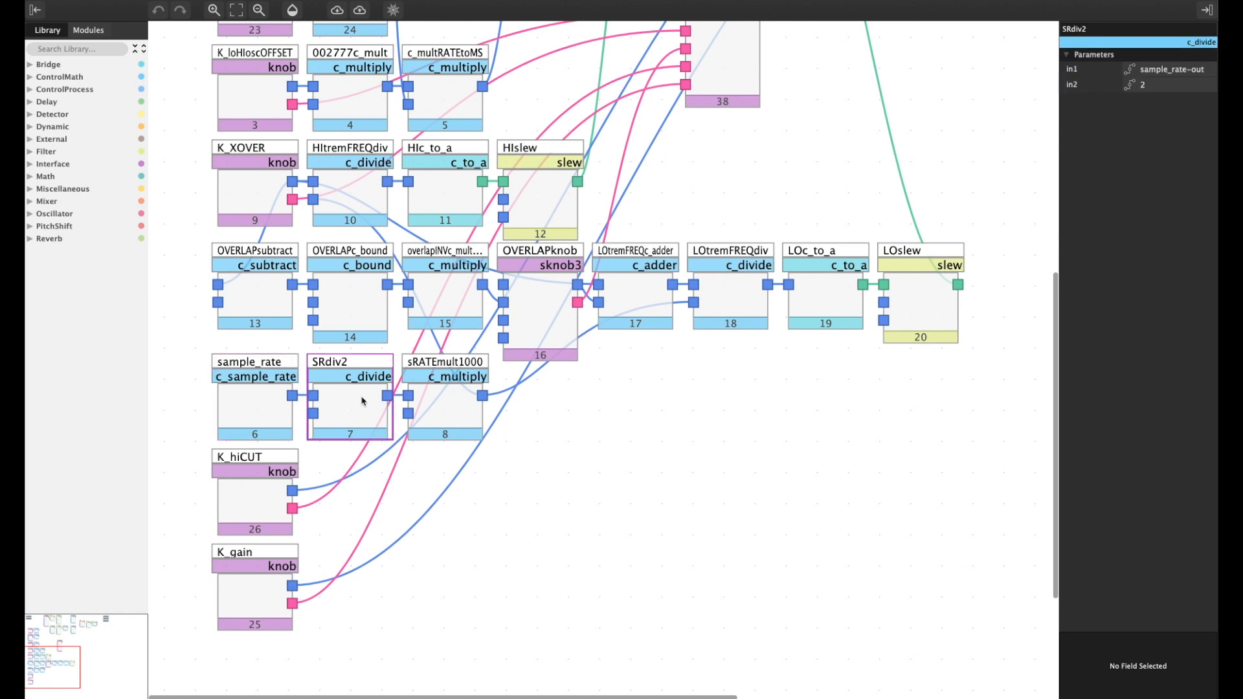
pyautogui.click(448, 397)
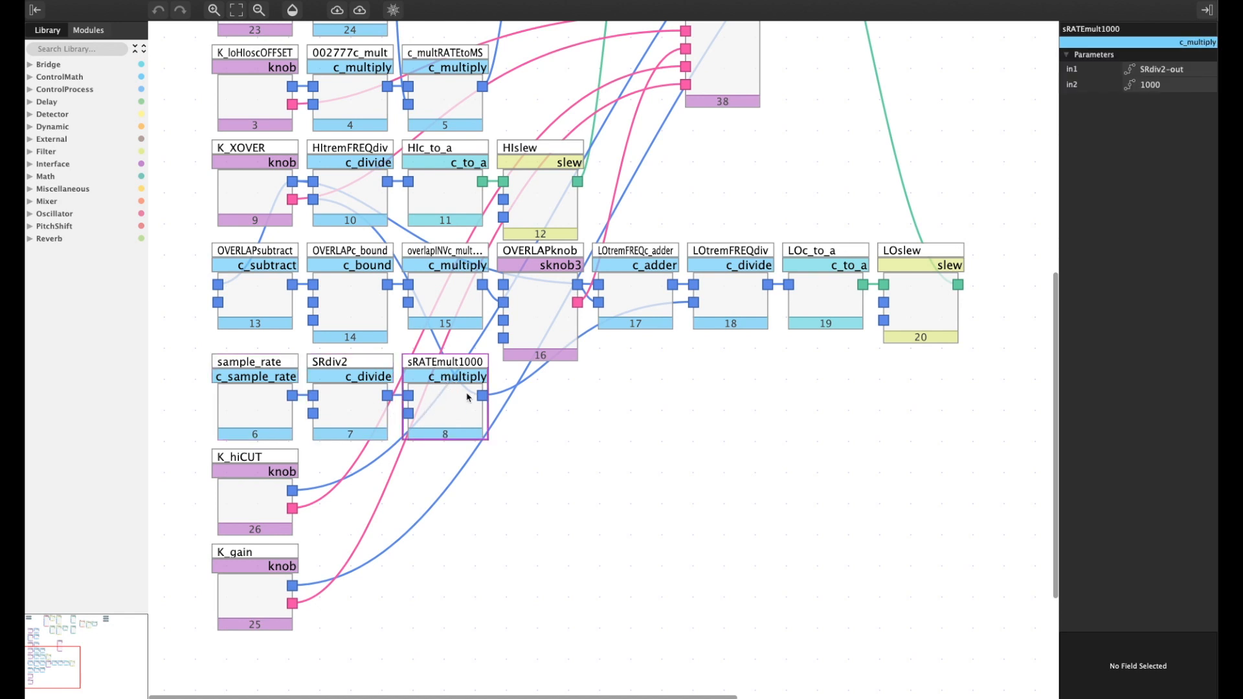
# Switch to the spreadsheet and inspect the freq/(samplerate/2) math for 500 Hz at 44,100 Hz, including the formula in B8
pyautogui.press('super+Tab')
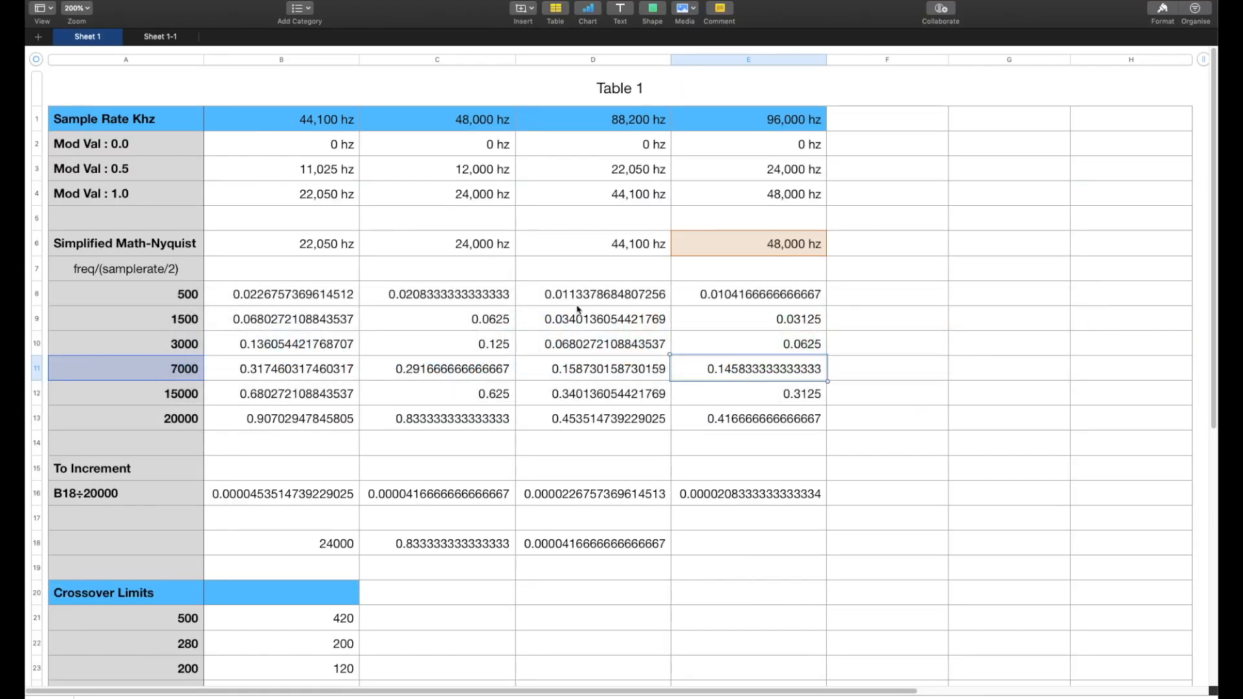
pyautogui.scroll(-1, 453, 318)
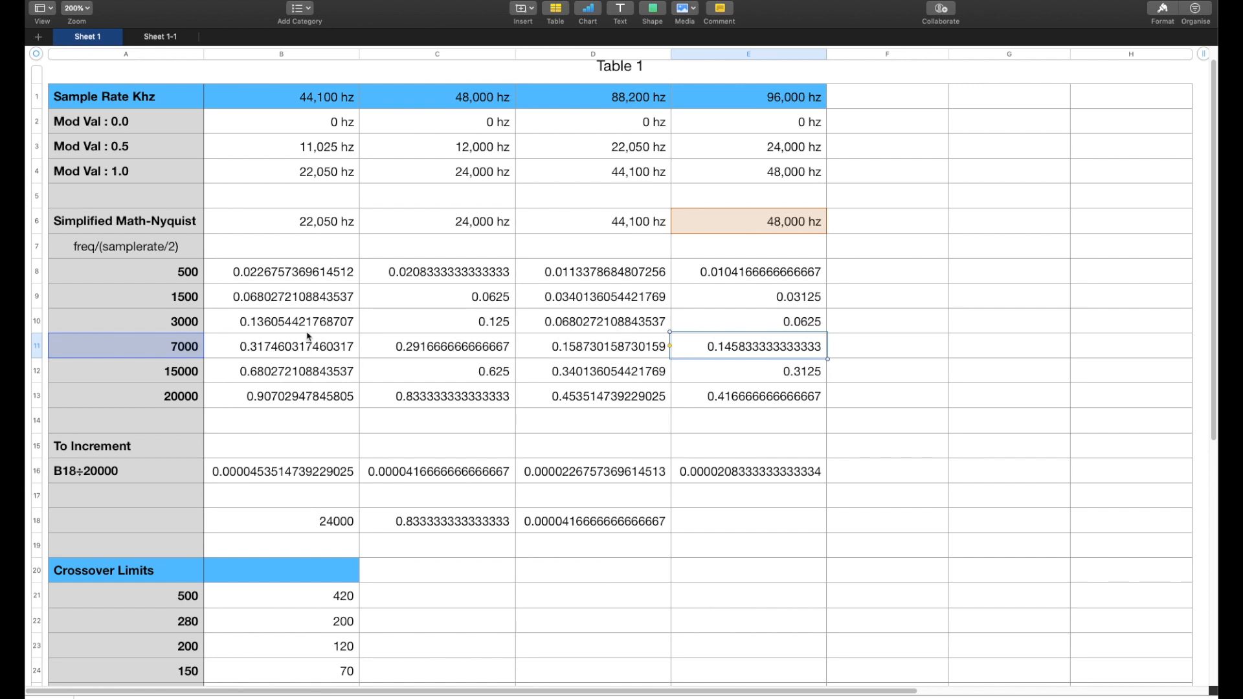
pyautogui.click(315, 221)
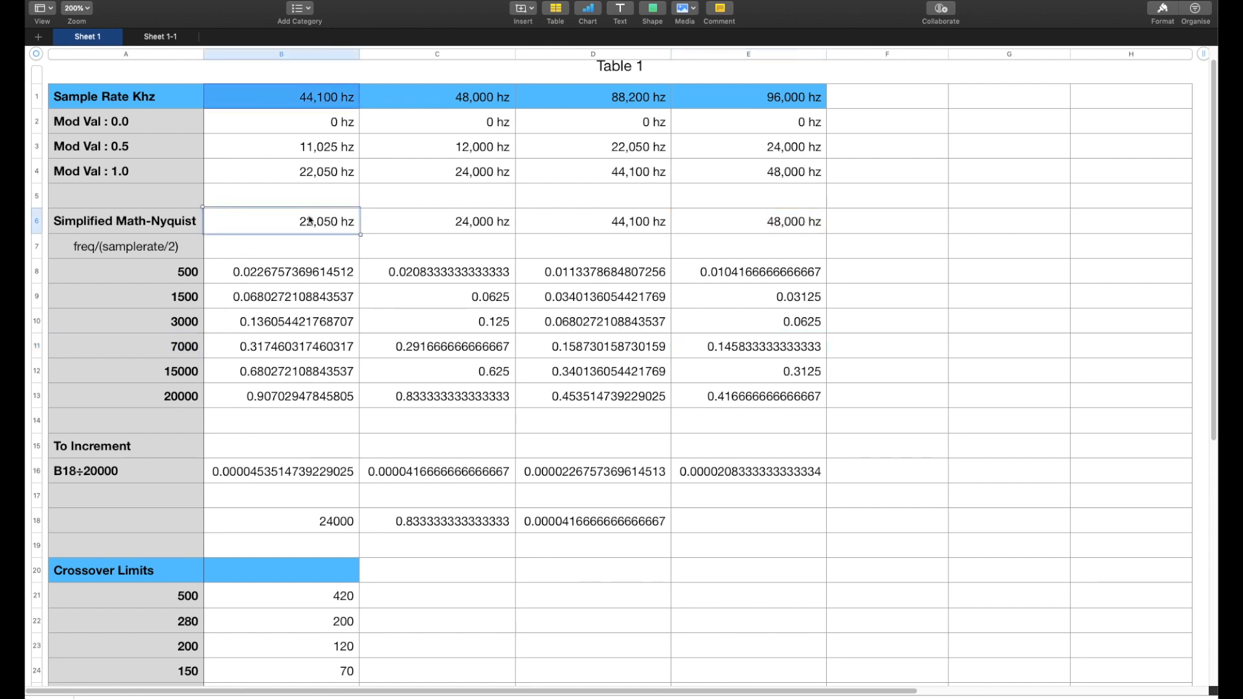
pyautogui.click(91, 253)
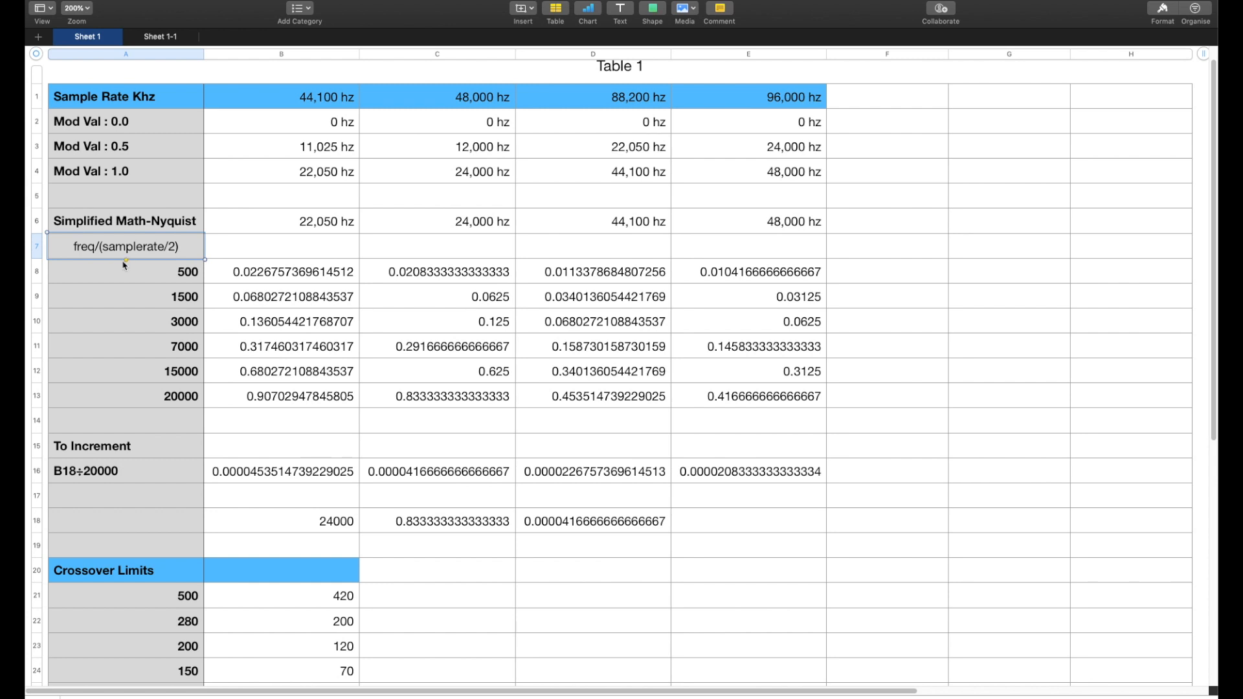
pyautogui.click(184, 276)
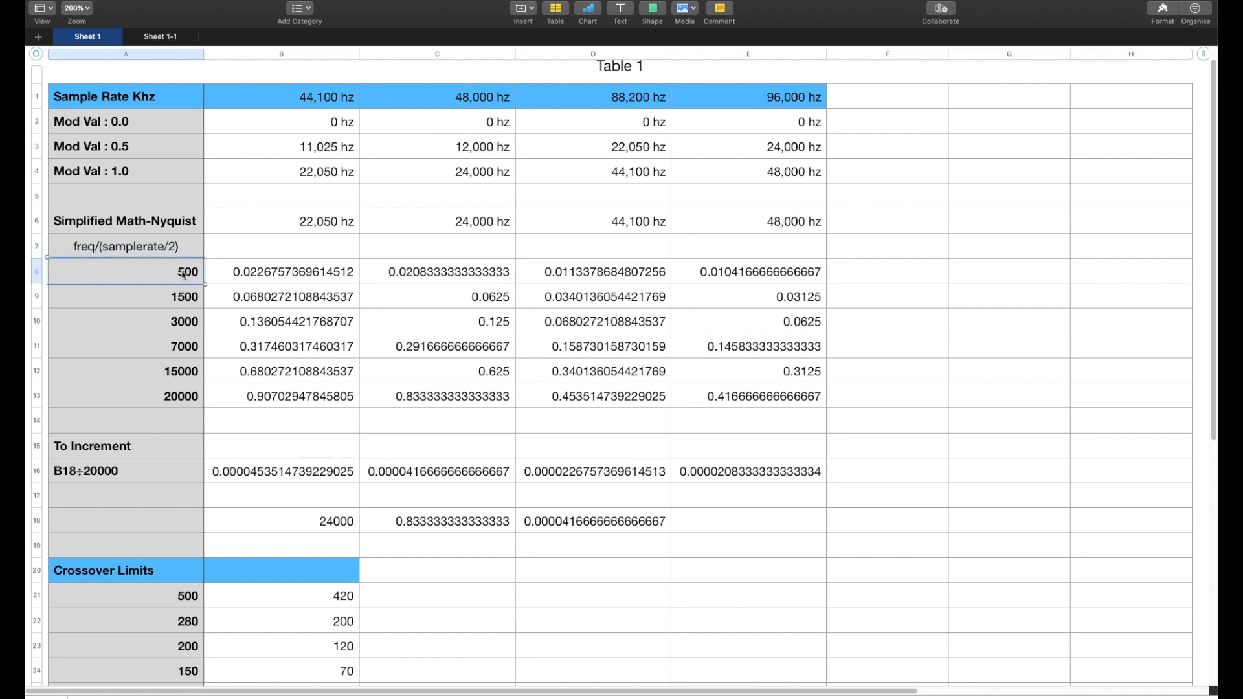
pyautogui.click(321, 220)
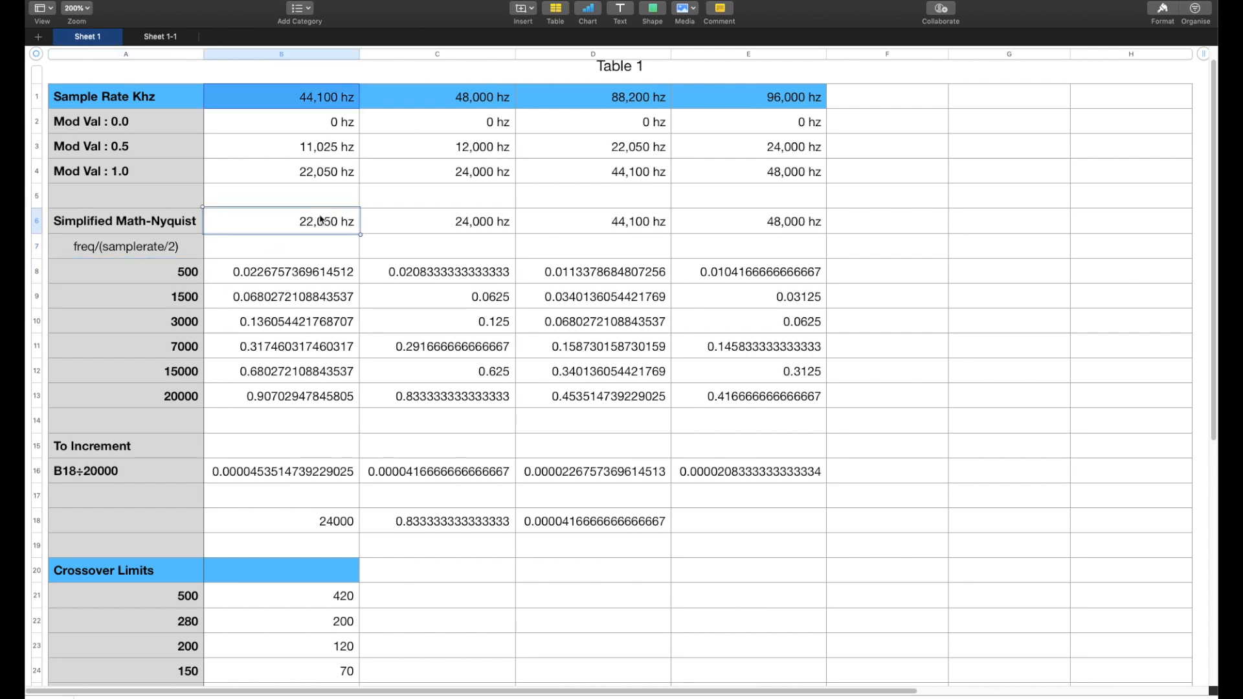
pyautogui.doubleClick(328, 272)
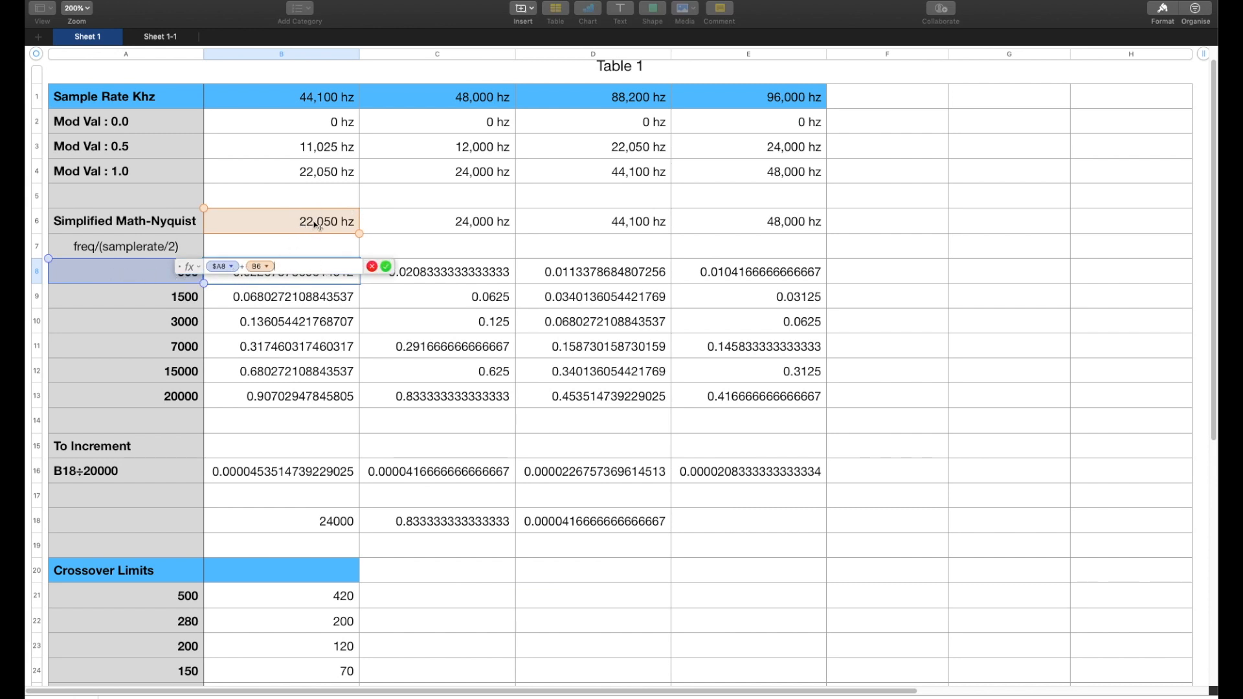
pyautogui.press('Return')
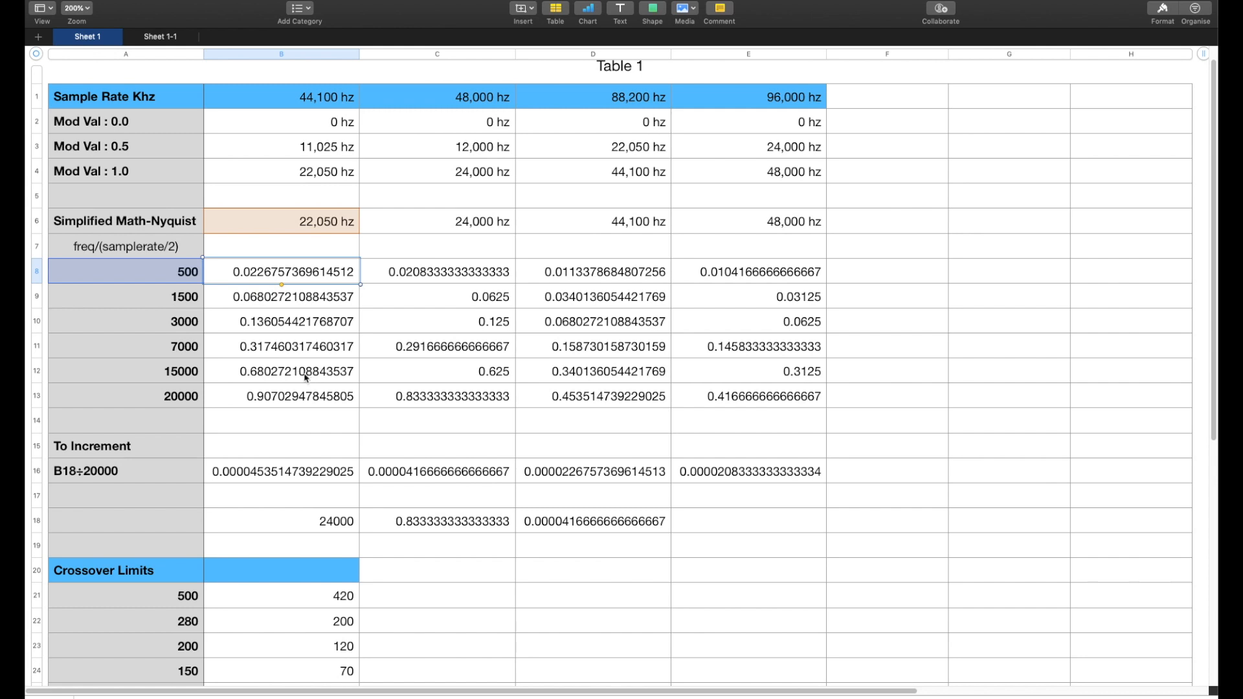
# Compare the 15000 Hz modulation values in the 44,100, 48,000 and 88,200 Hz columns
pyautogui.click(306, 378)
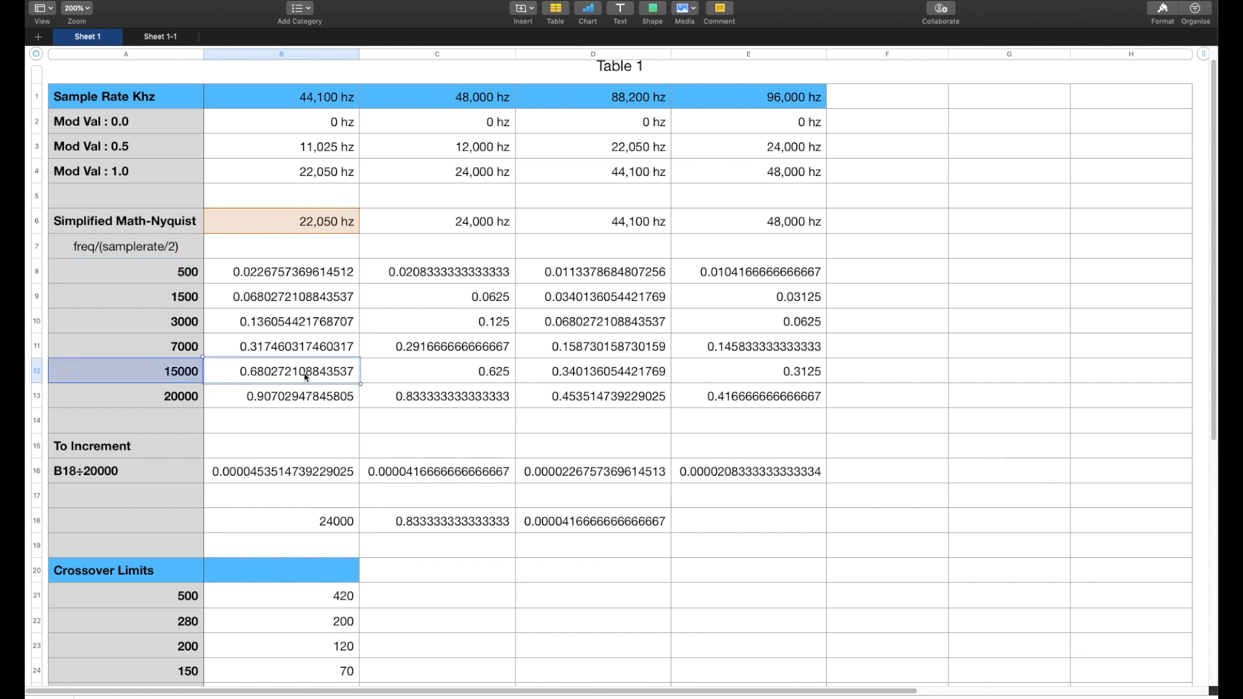
pyautogui.click(482, 380)
pyautogui.click(589, 373)
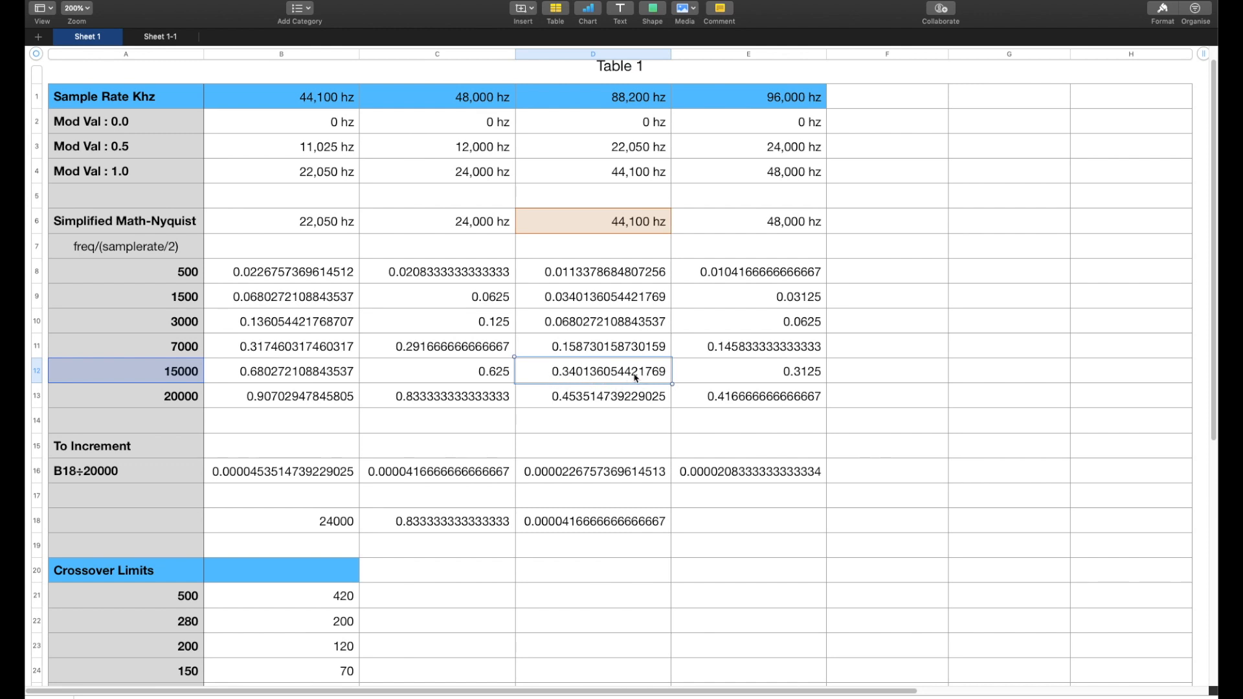
# Switch back to VSig, review sample_rate, SRdiv2 and sRATEmult1000, and isolate the connections of sRATEmult1000
pyautogui.press('super+Tab')
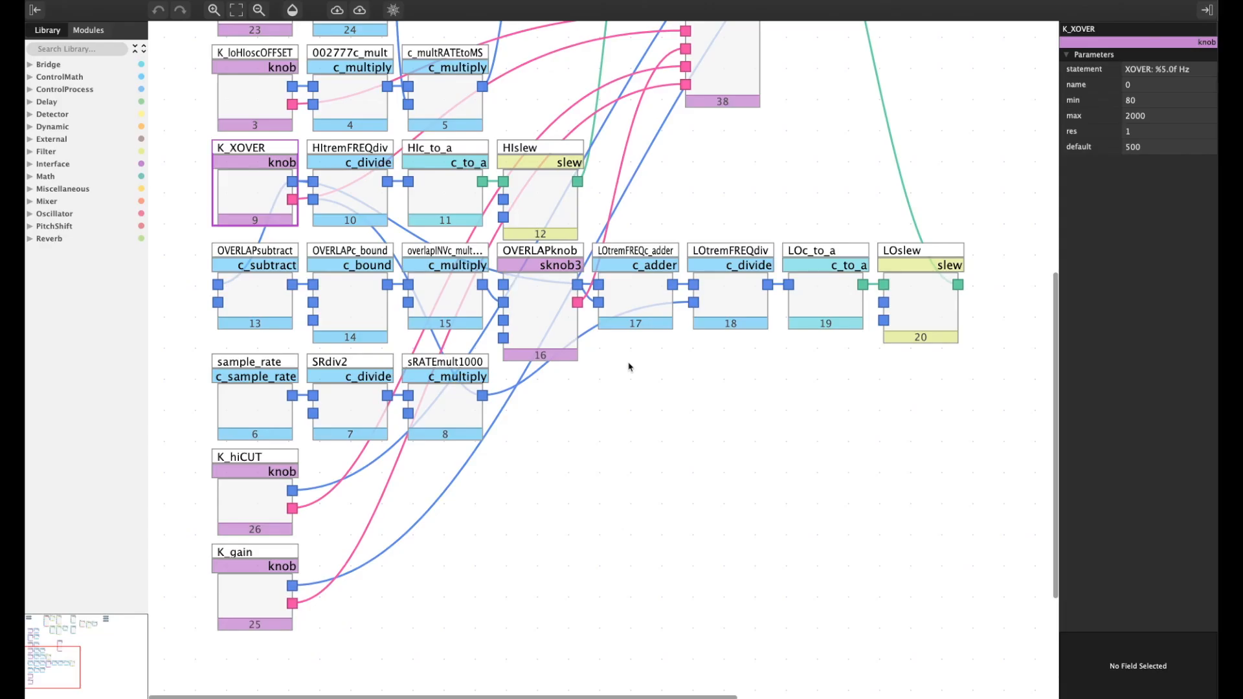
pyautogui.click(275, 391)
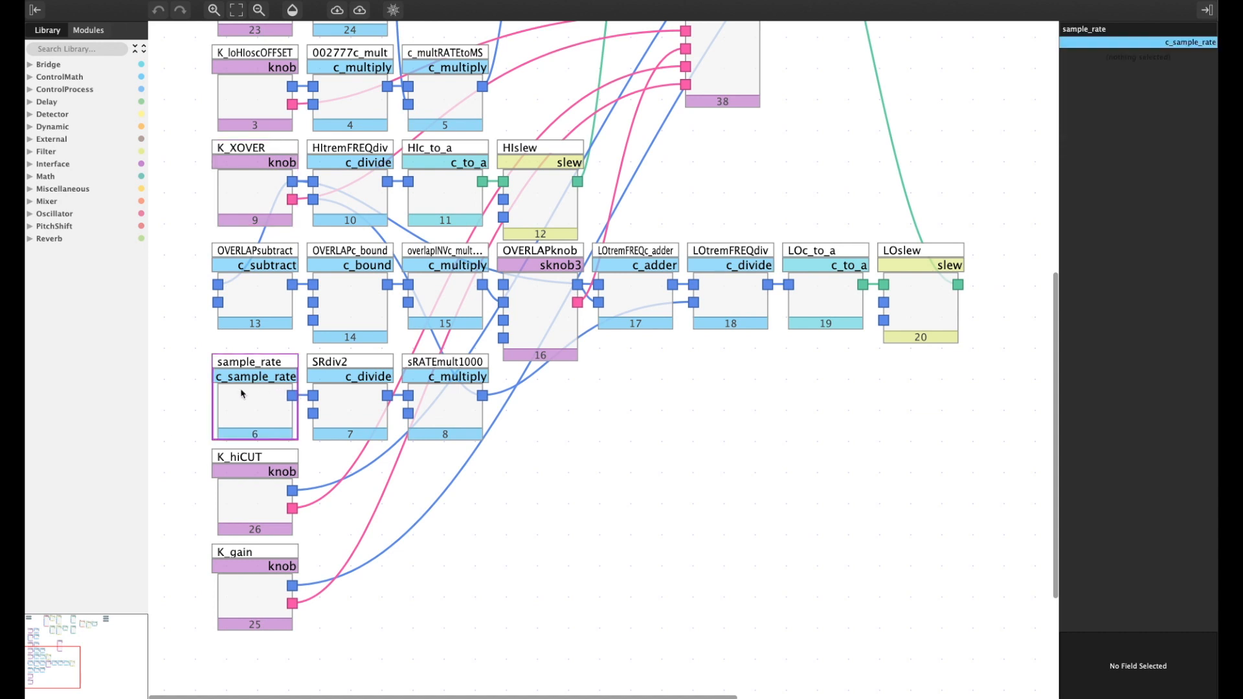
pyautogui.click(349, 402)
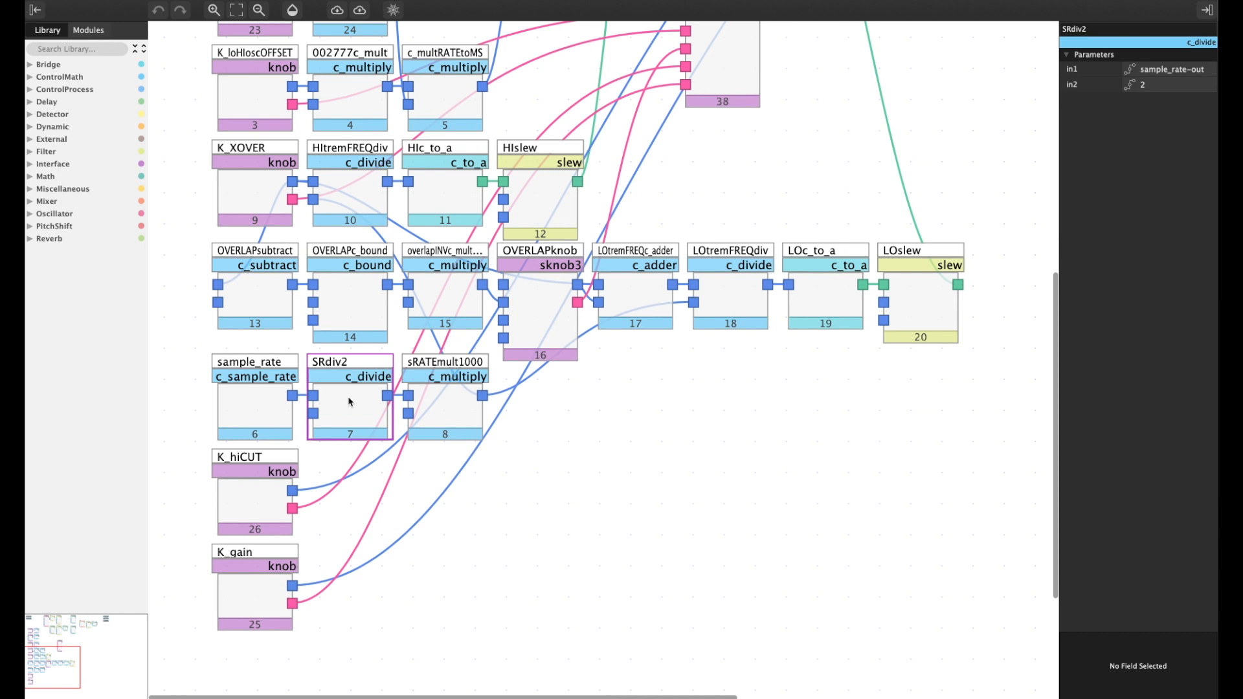
pyautogui.click(466, 408)
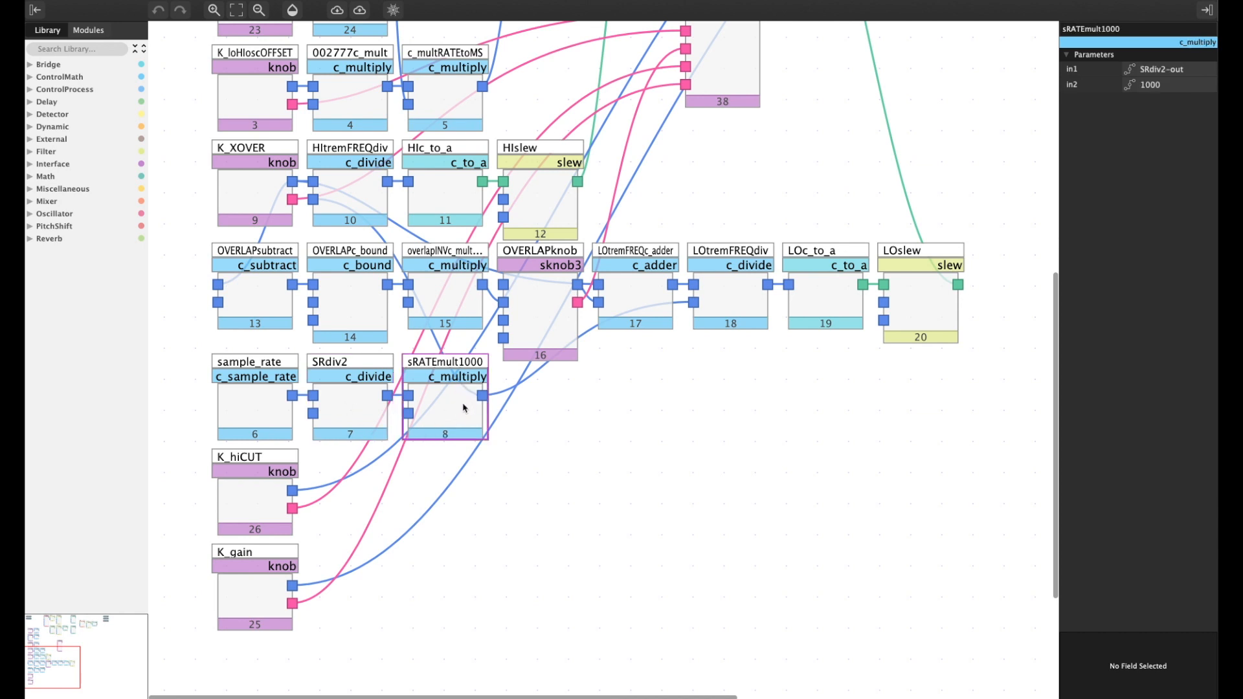
pyautogui.doubleClick(456, 387)
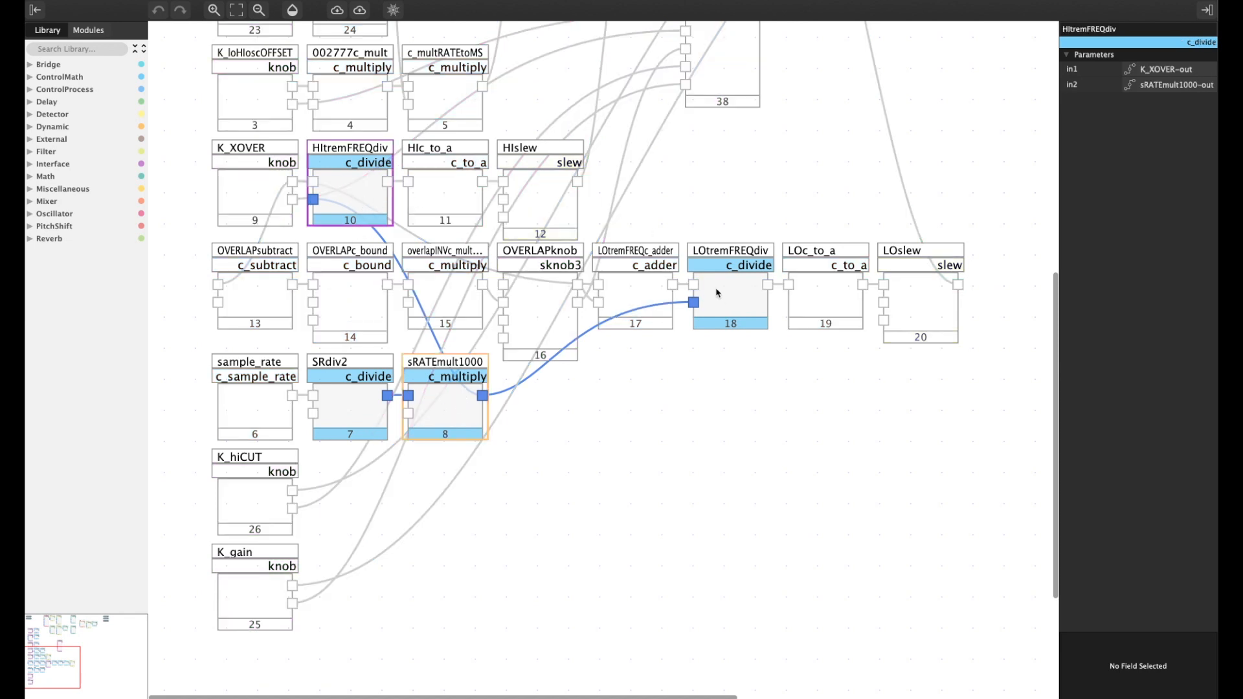
# Trace how HItremFREQdiv divides K_XOVER by sRATEmult1000, and check that division against the spreadsheet
pyautogui.click(351, 191)
pyautogui.click(252, 194)
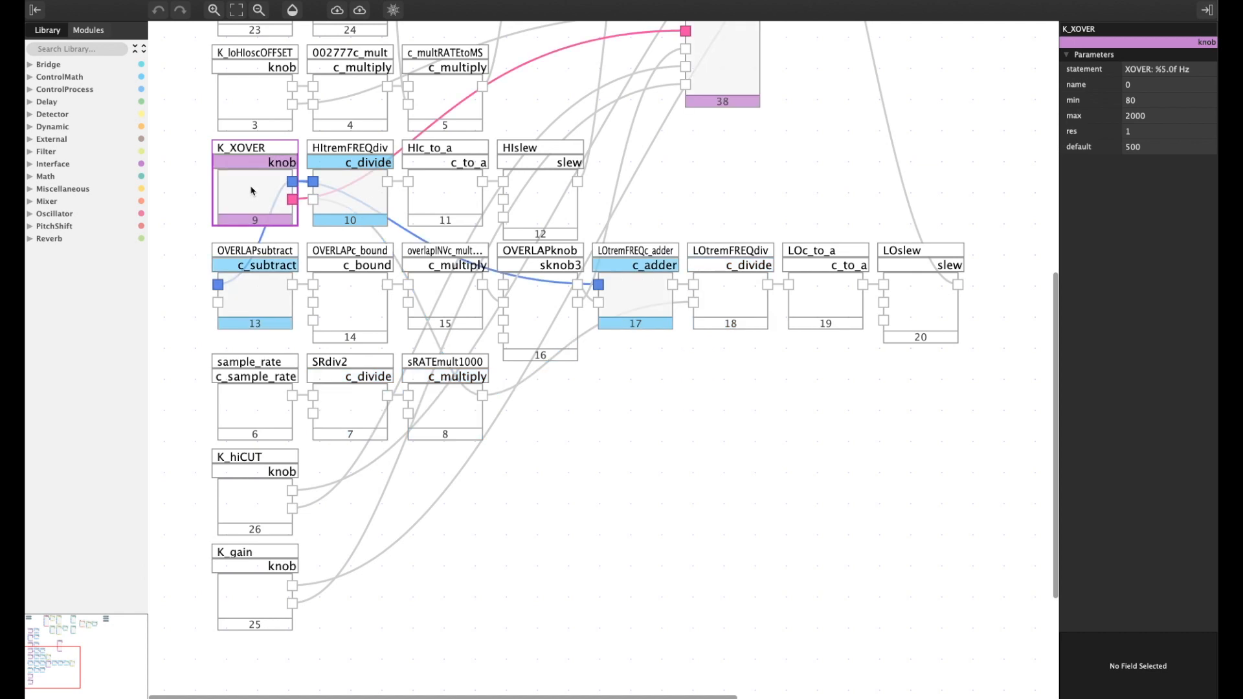
pyautogui.click(364, 181)
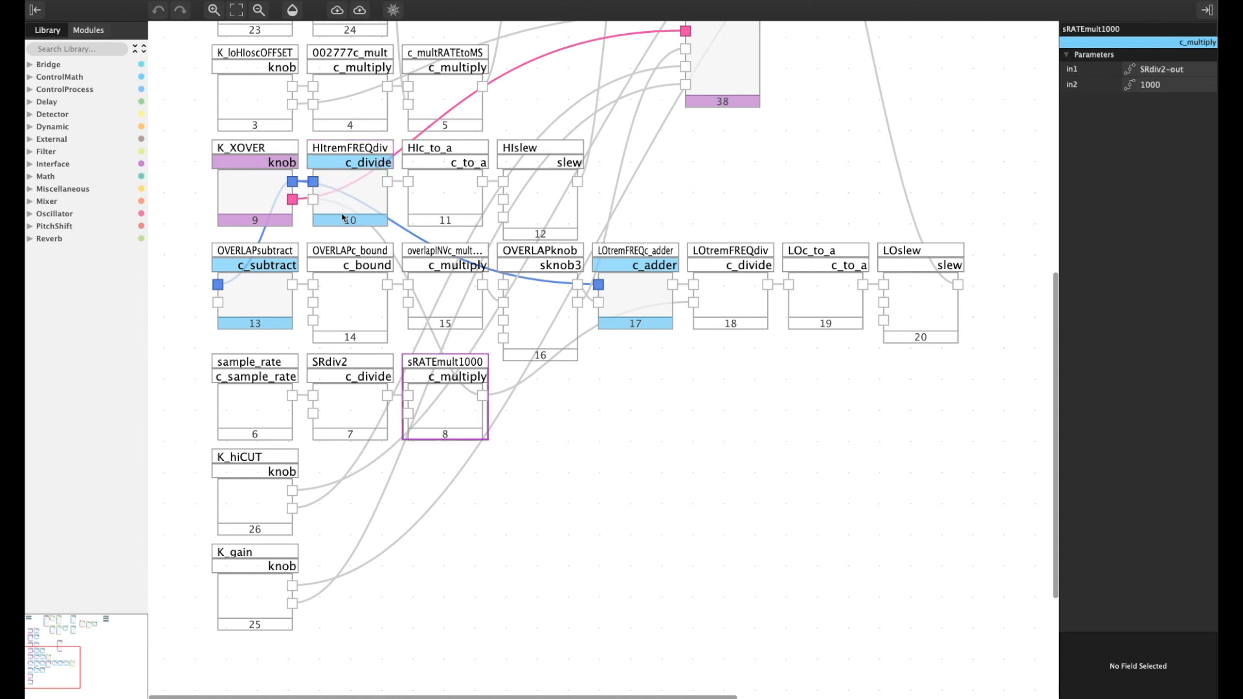
pyautogui.click(453, 419)
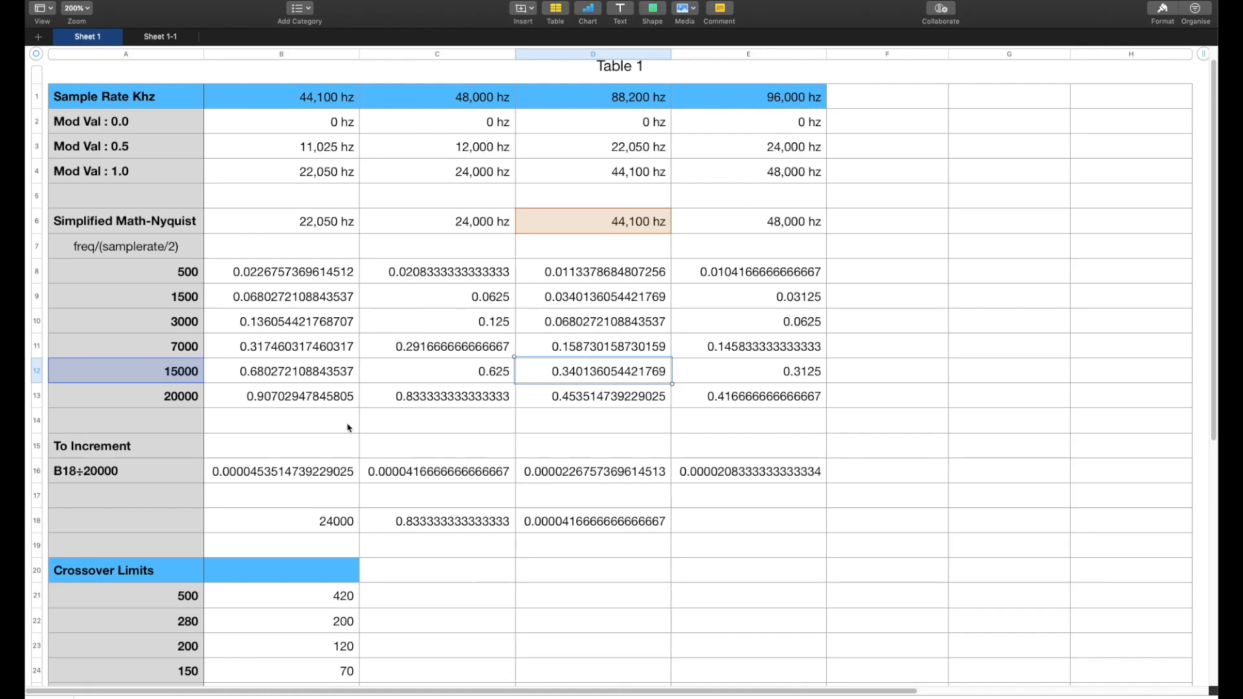
pyautogui.click(422, 372)
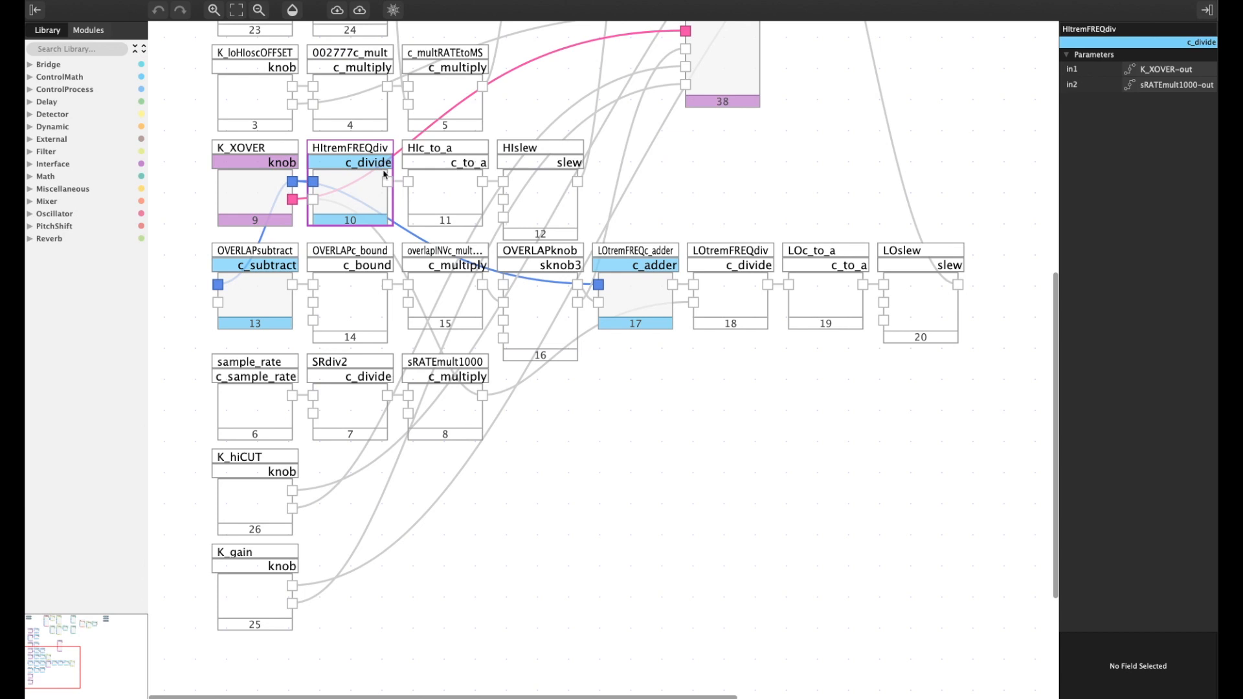
# Inspect the input of HIc_to_a and the parameters of OVERLAPknob
pyautogui.click(447, 189)
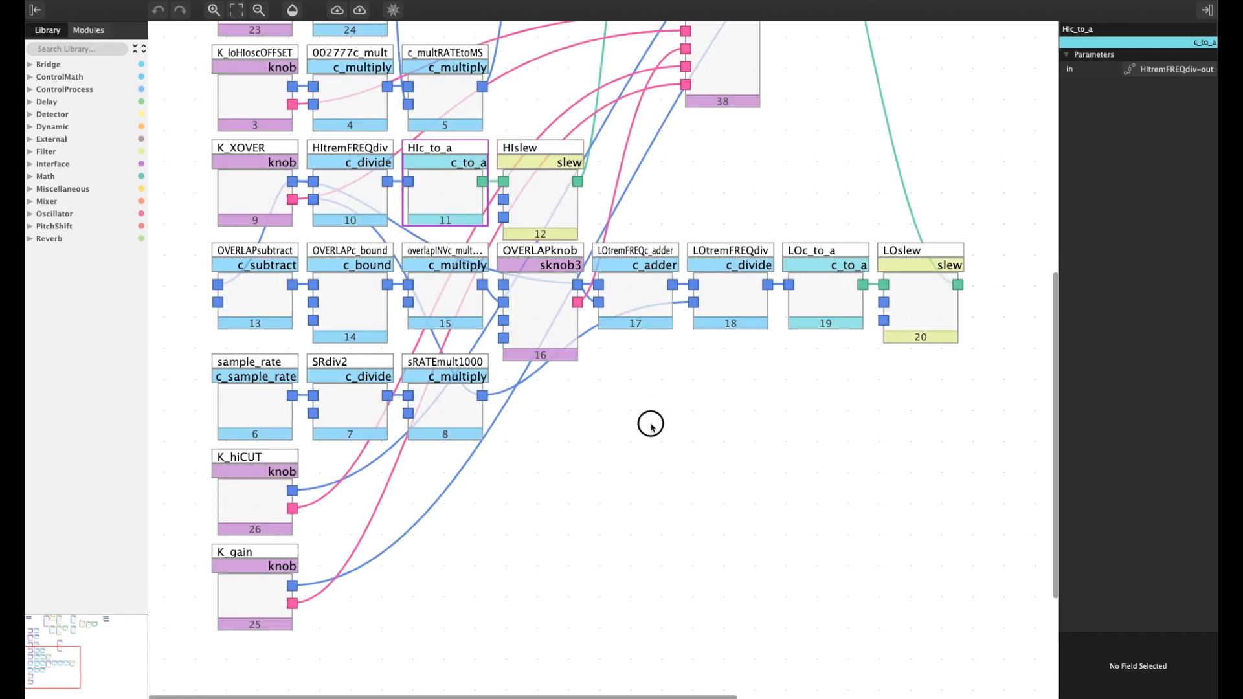
pyautogui.click(554, 318)
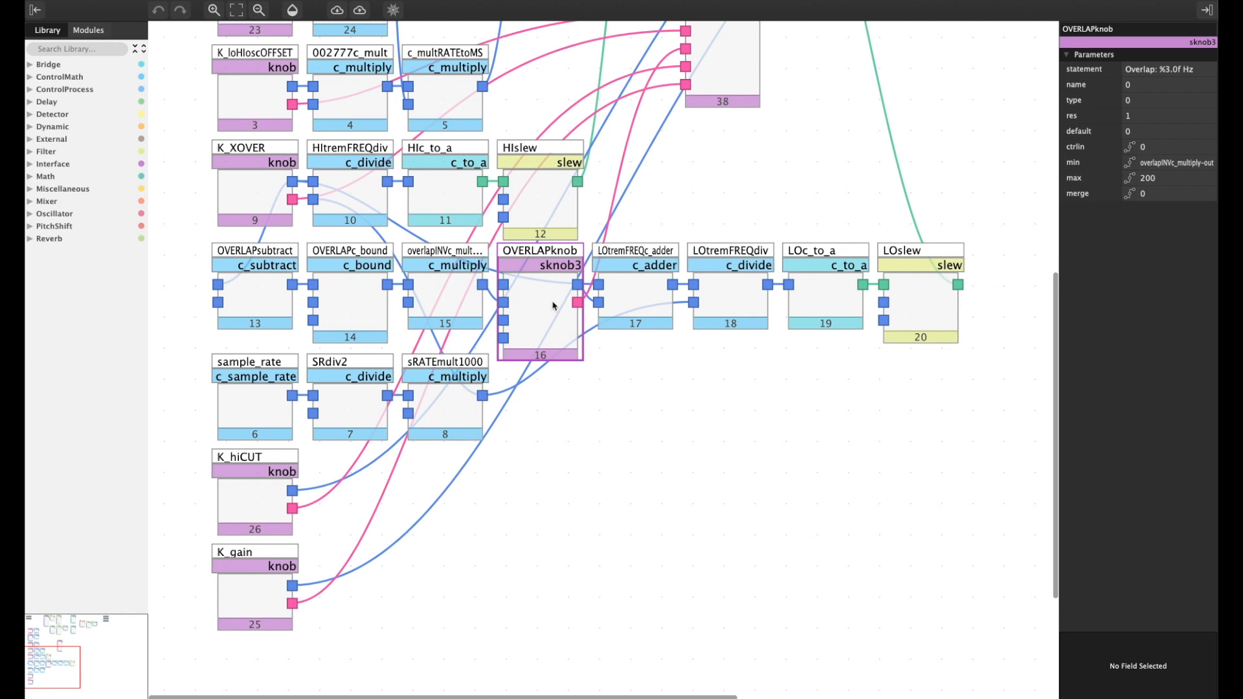
# Follow the high-pass frequency chain from K_XOVER through HItremFREQdiv and HIc_to_a to HIslew, checking each module's parameters
pyautogui.click(273, 198)
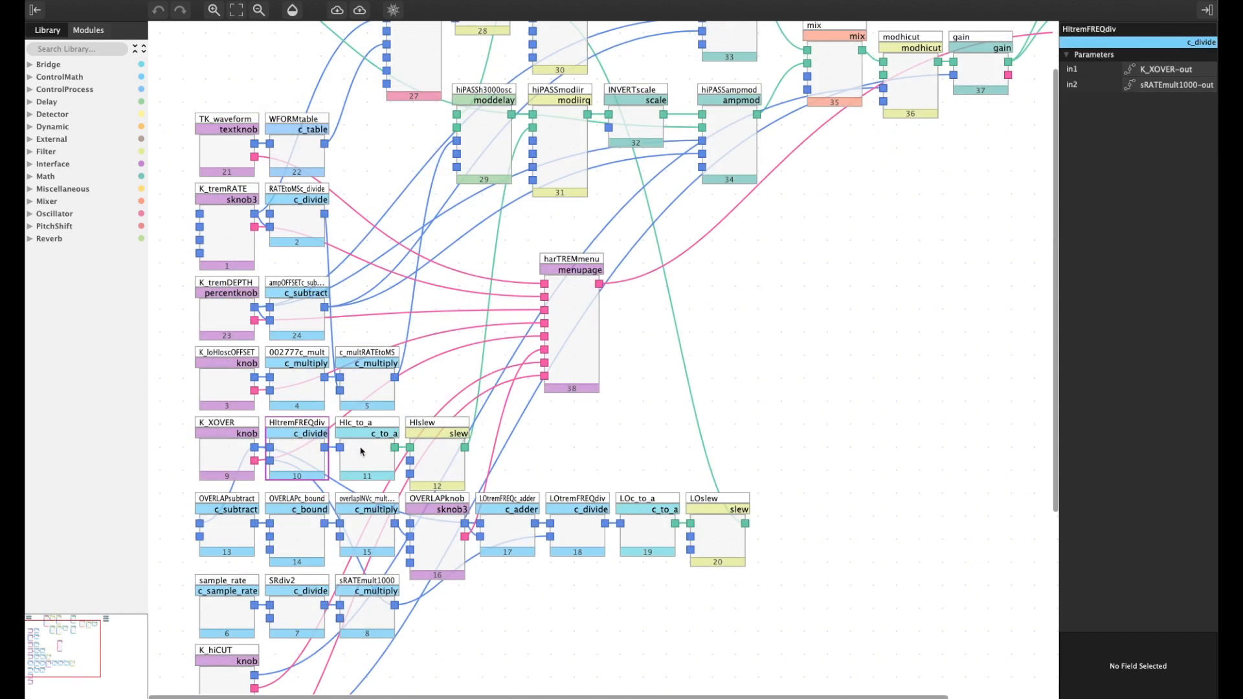
pyautogui.click(231, 445)
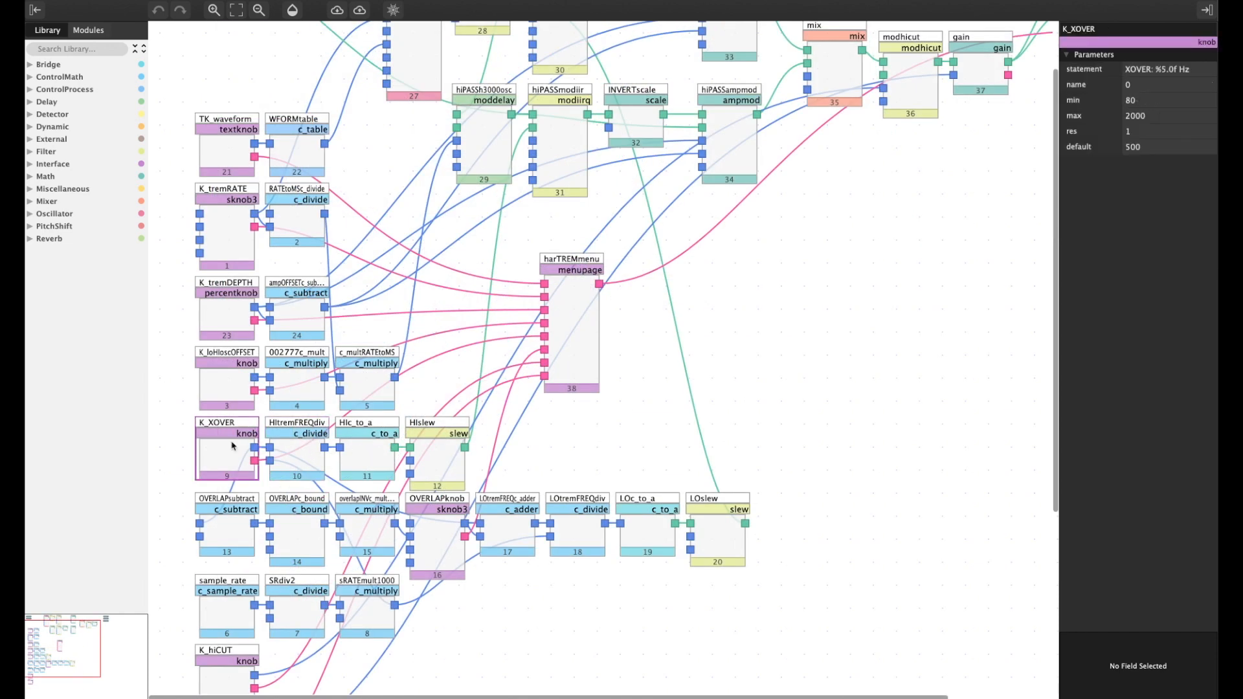
pyautogui.click(307, 455)
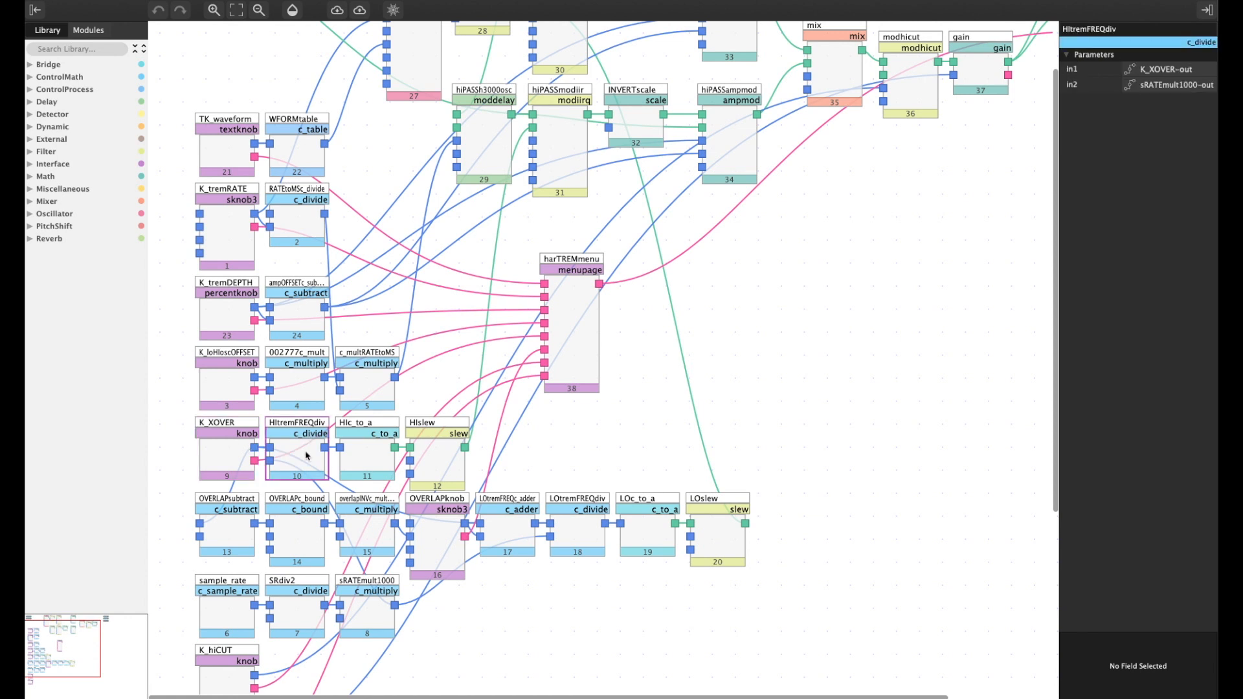
pyautogui.click(375, 452)
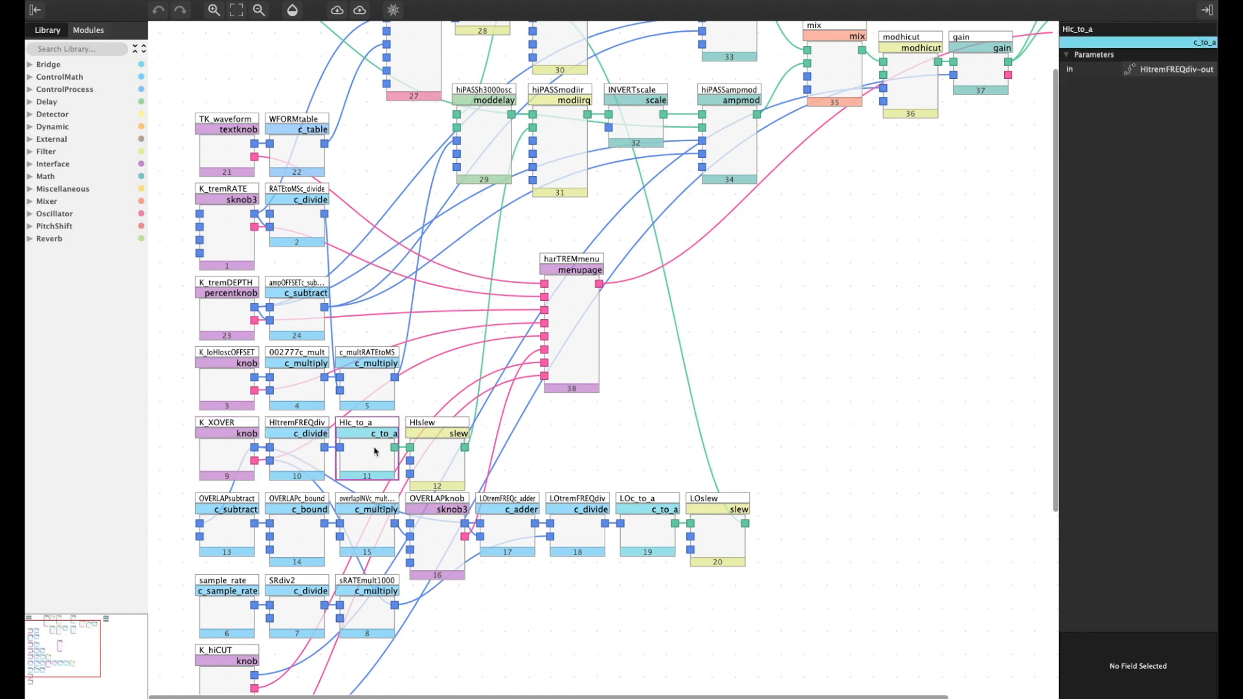
pyautogui.click(448, 455)
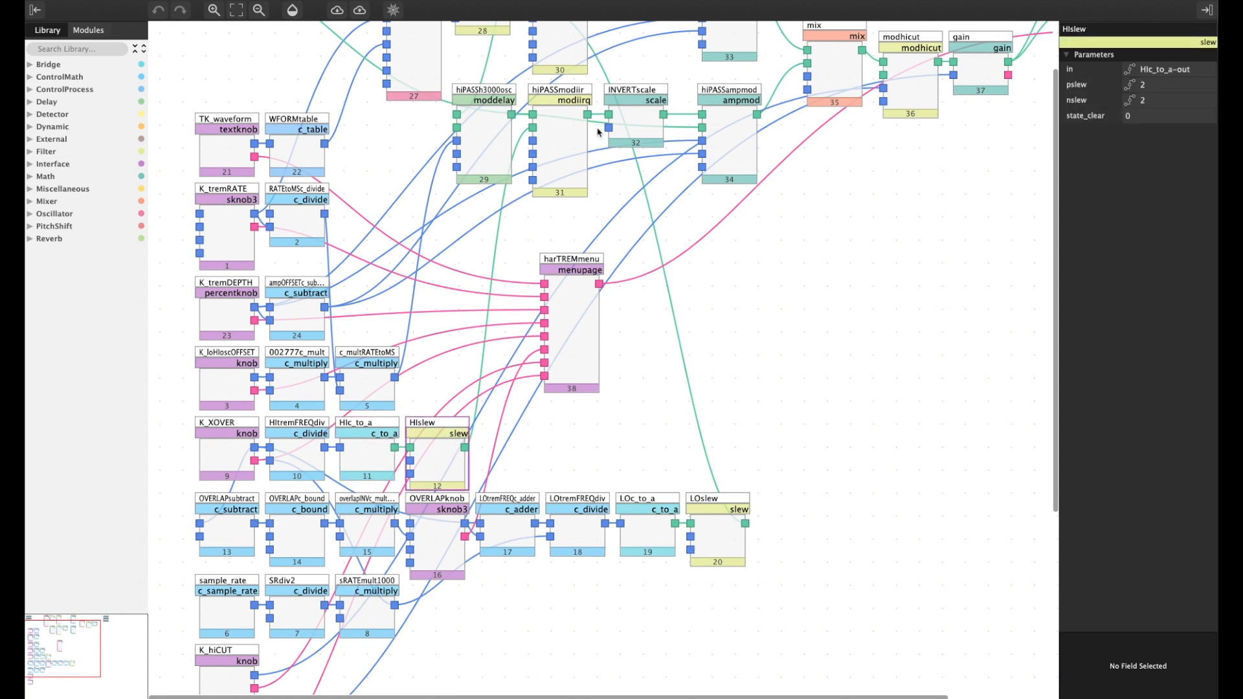
# Check the parameters of hiPASSmodiir, and review OVERLAPknob together with the subtract, bound and multiply modules that feed its minimum
pyautogui.click(569, 126)
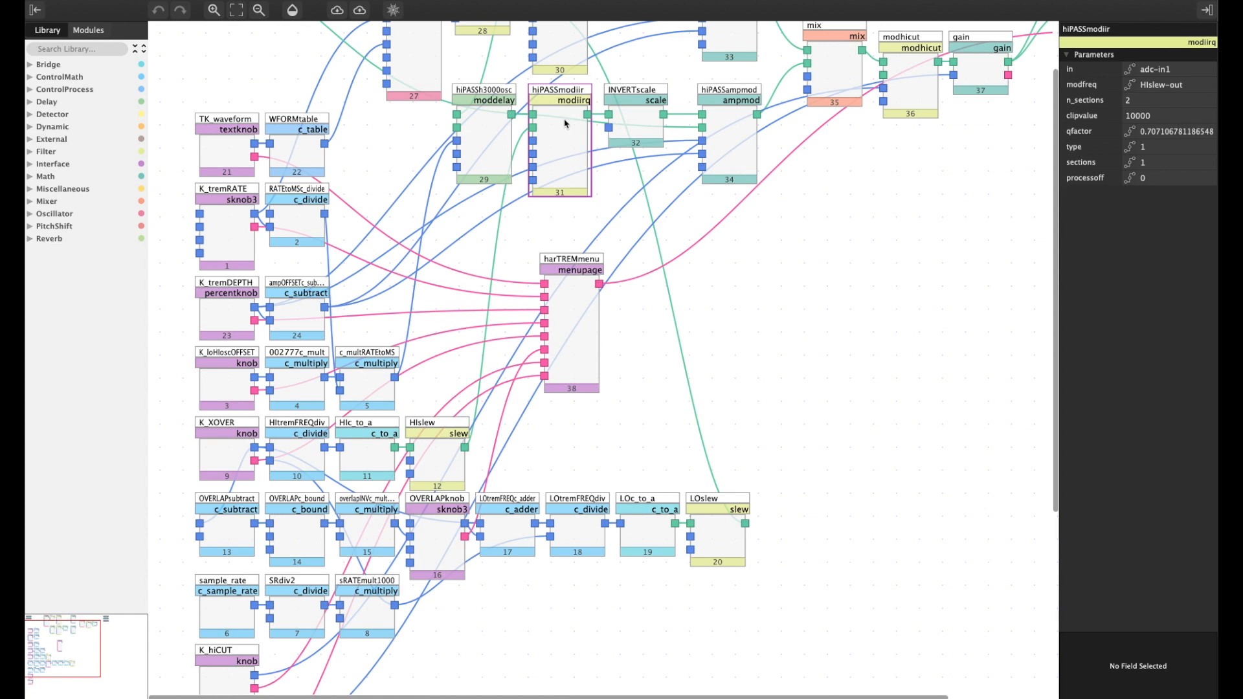
pyautogui.click(437, 536)
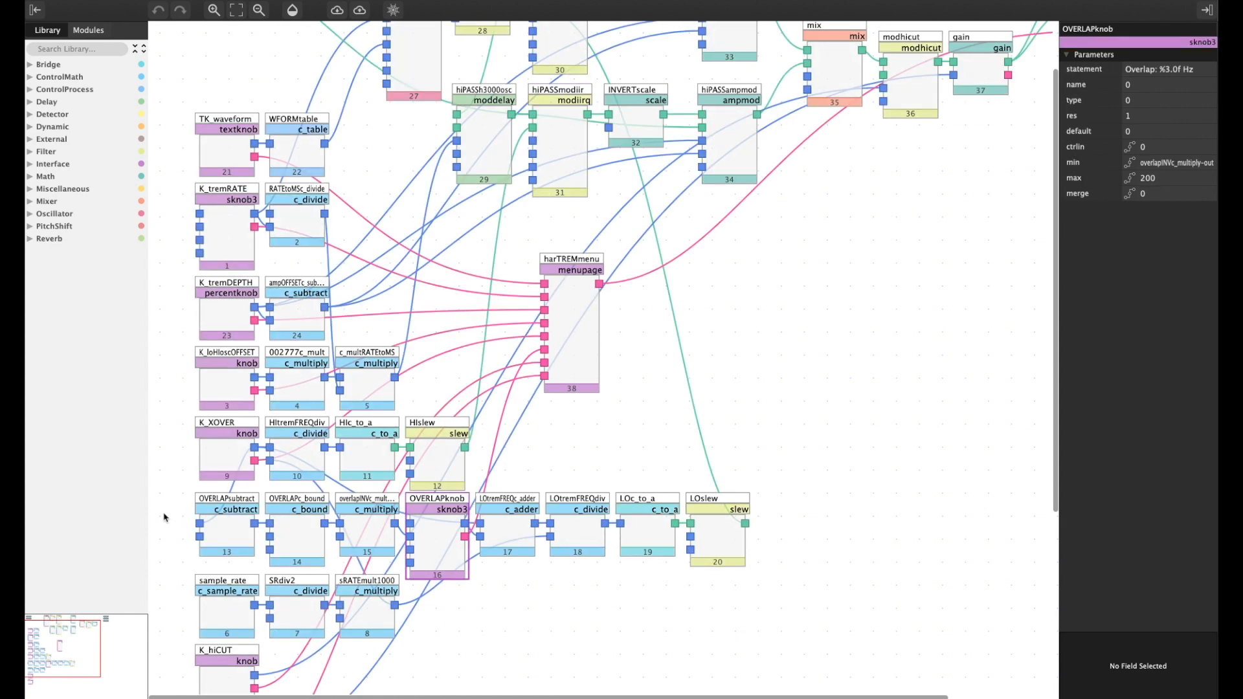
pyautogui.moveTo(164, 517); pyautogui.dragTo(372, 531)
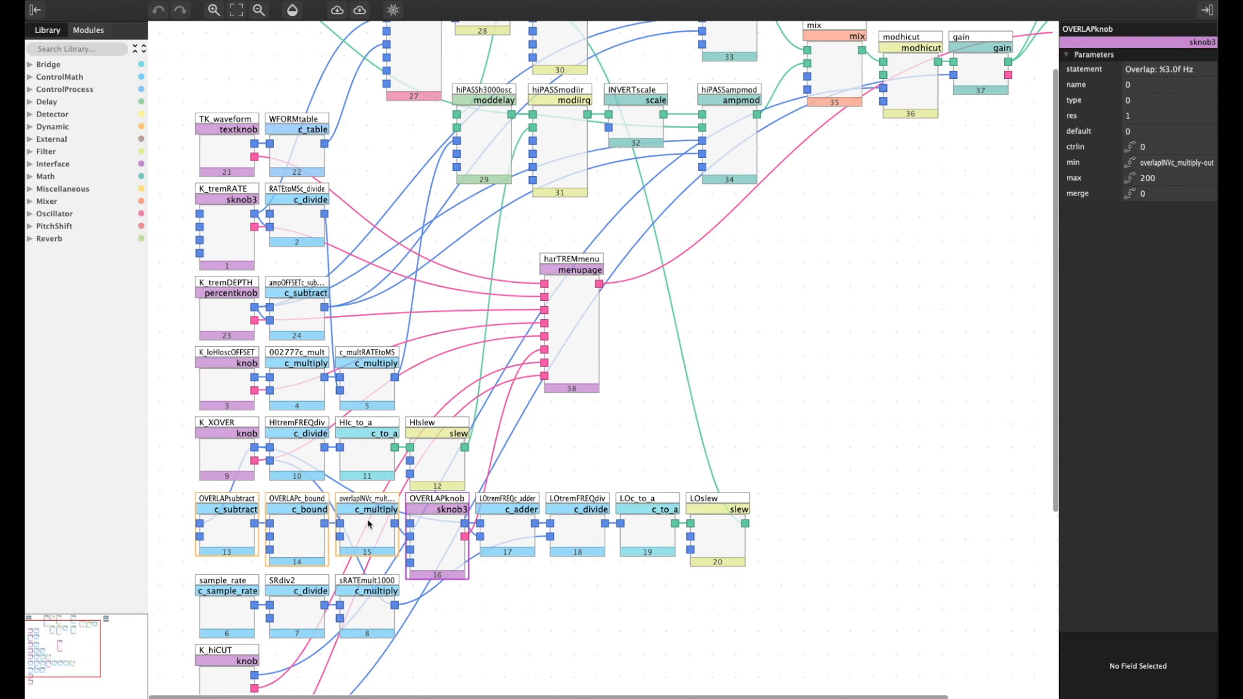
pyautogui.click(433, 530)
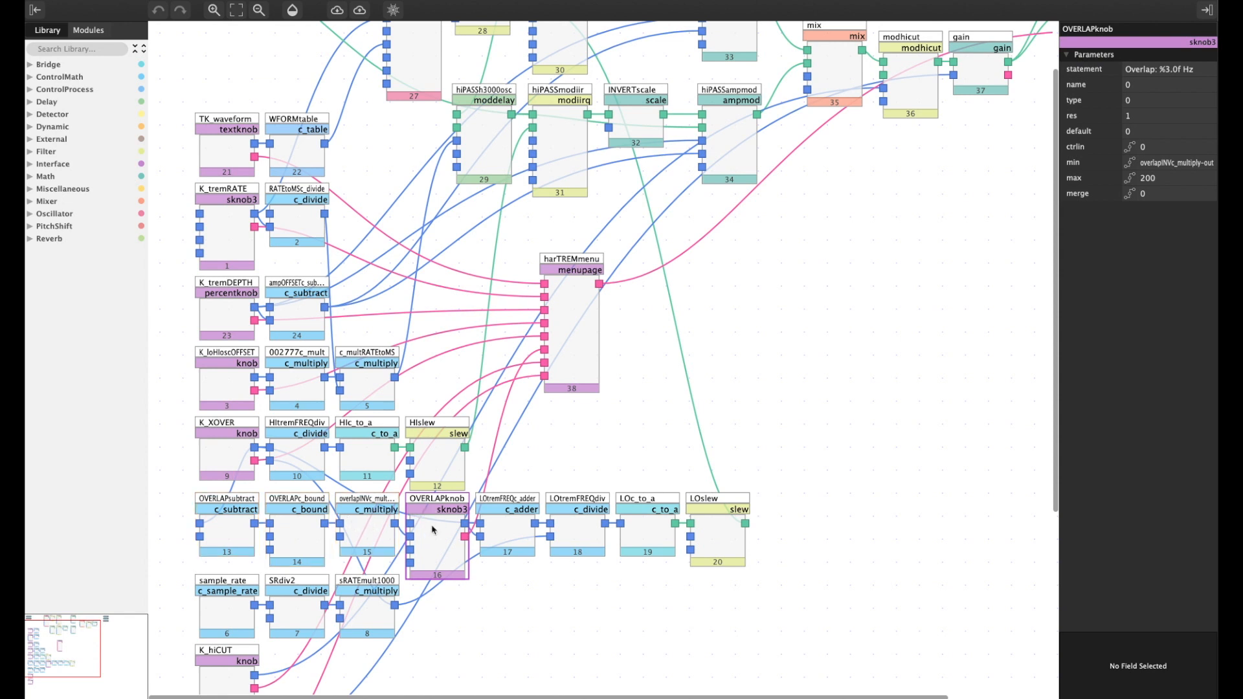
pyautogui.click(432, 525)
# Compare the range of K_XOVER with the limits of OVERLAPknob, and isolate the connections of OVERLAPknob
pyautogui.click(227, 451)
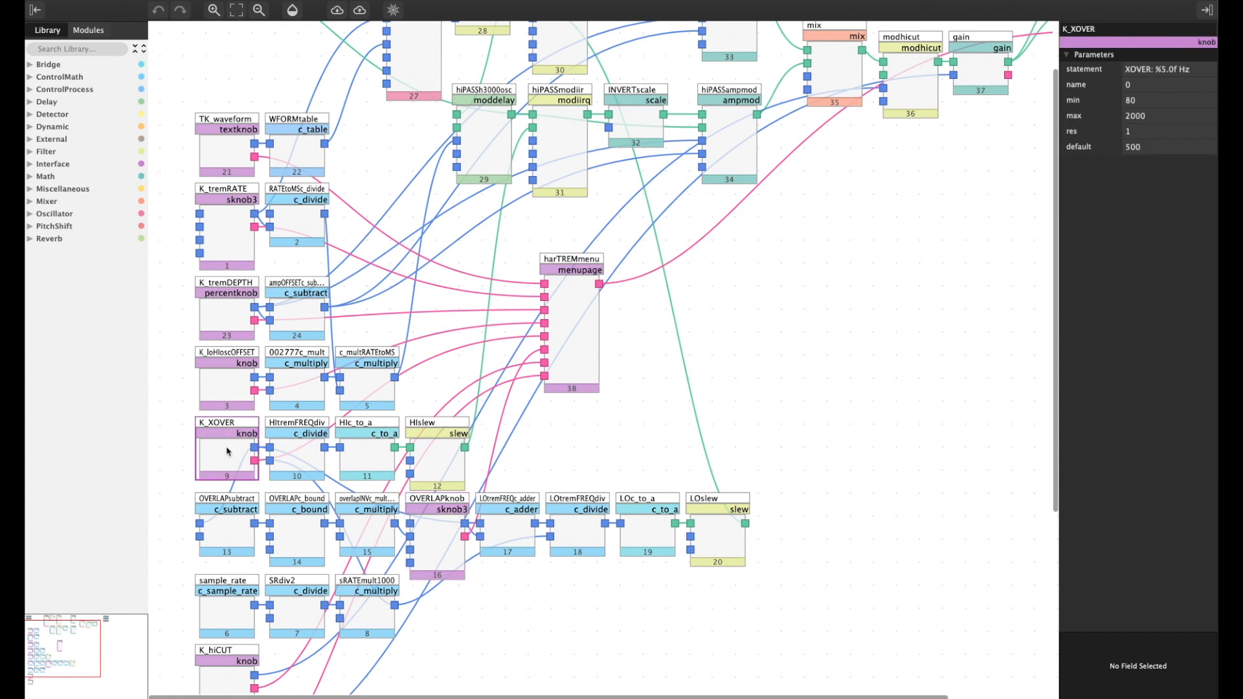
pyautogui.click(443, 547)
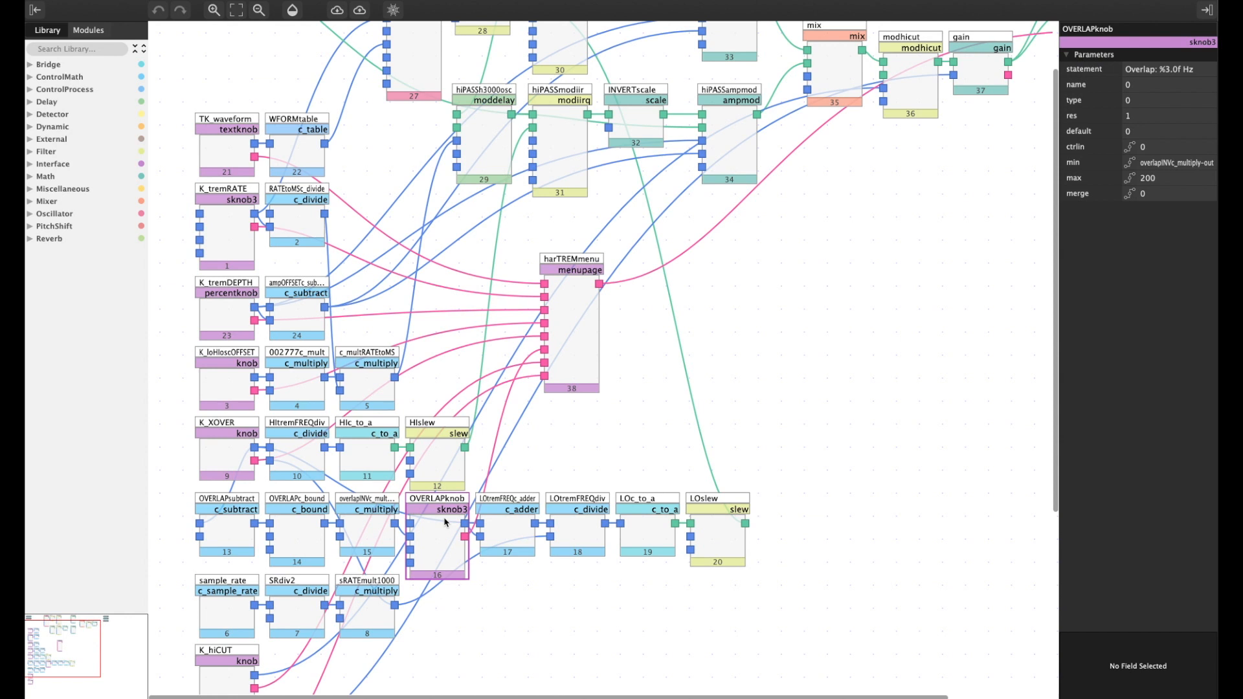
pyautogui.click(437, 533)
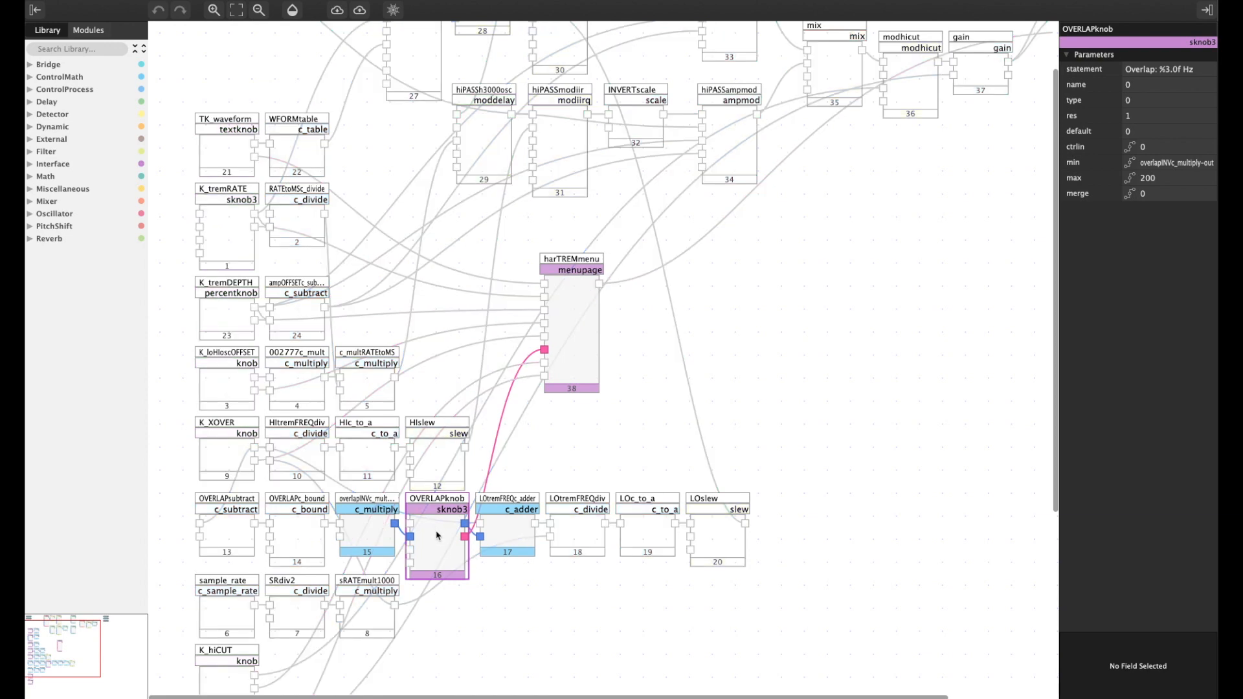
# Isolate the connections of LOtremFREQc_adder and examine how it sums the K_XOVER and OVERLAPknob outputs
pyautogui.click(508, 530)
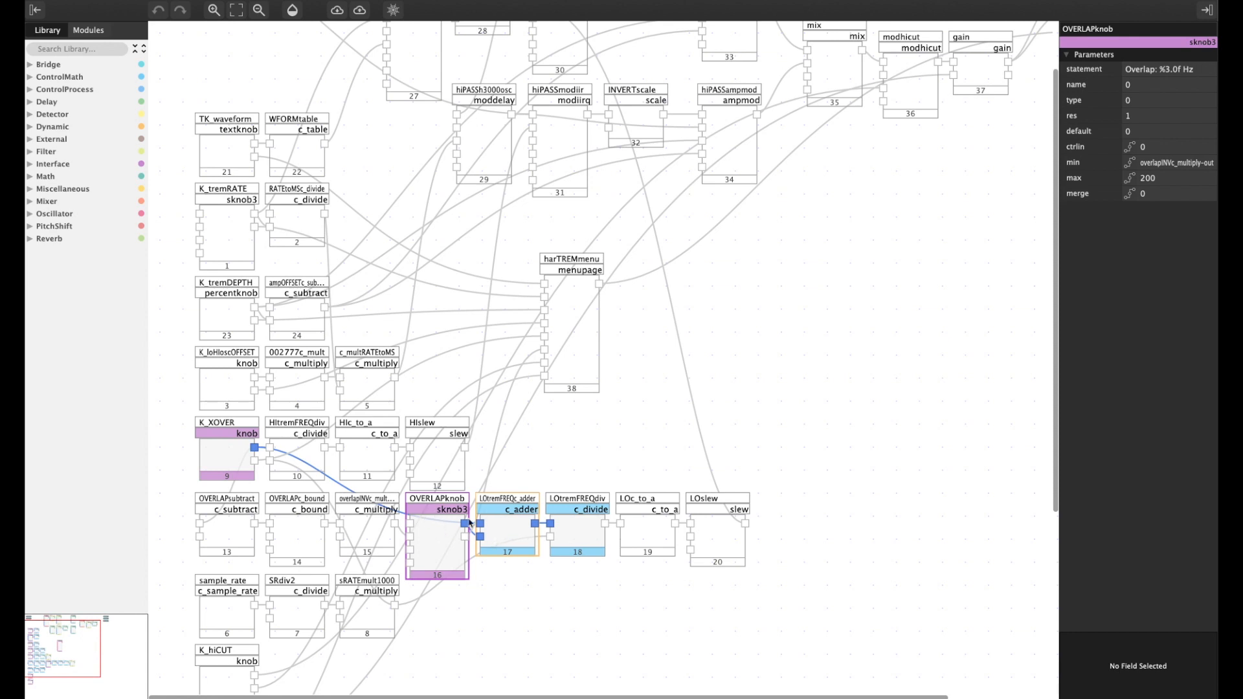
pyautogui.moveTo(478, 533); pyautogui.dragTo(480, 536)
pyautogui.click(500, 531)
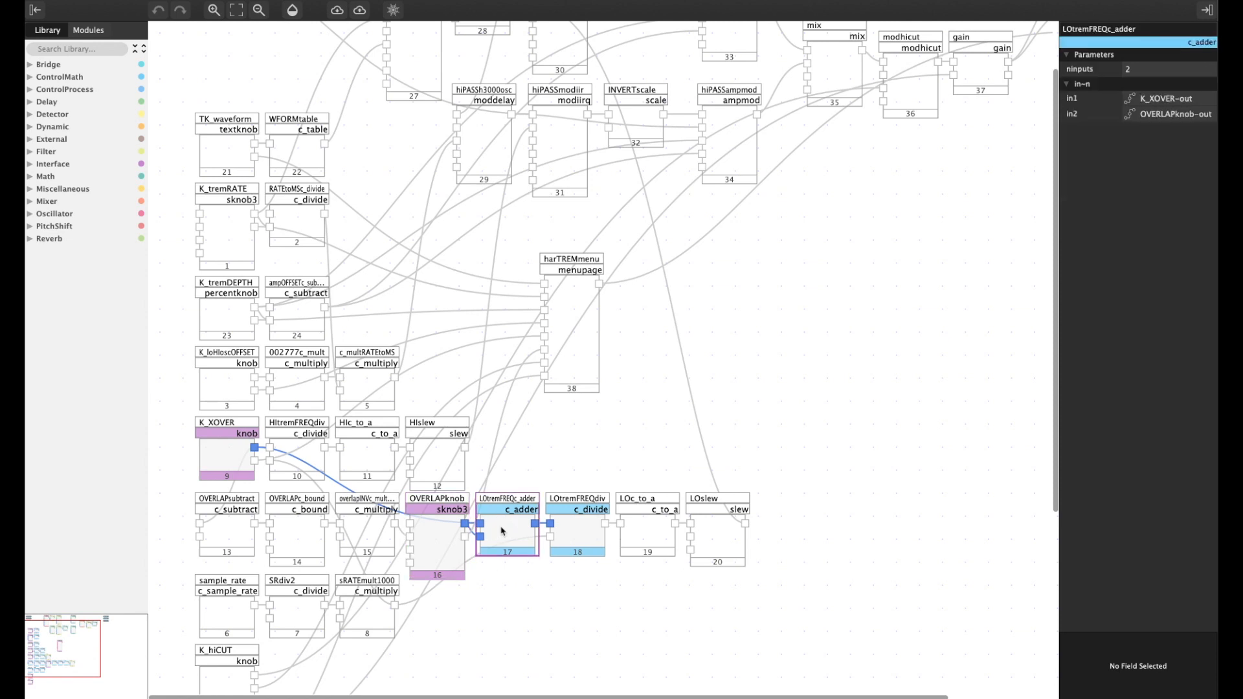
pyautogui.click(446, 537)
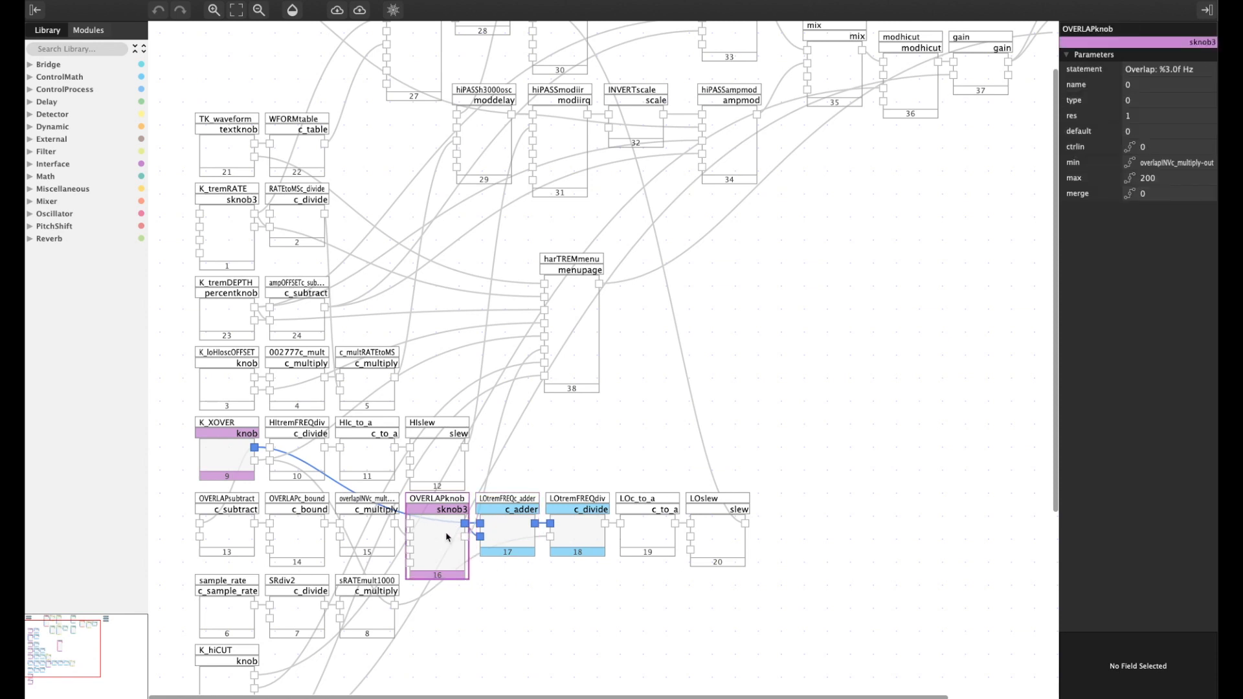
pyautogui.click(521, 532)
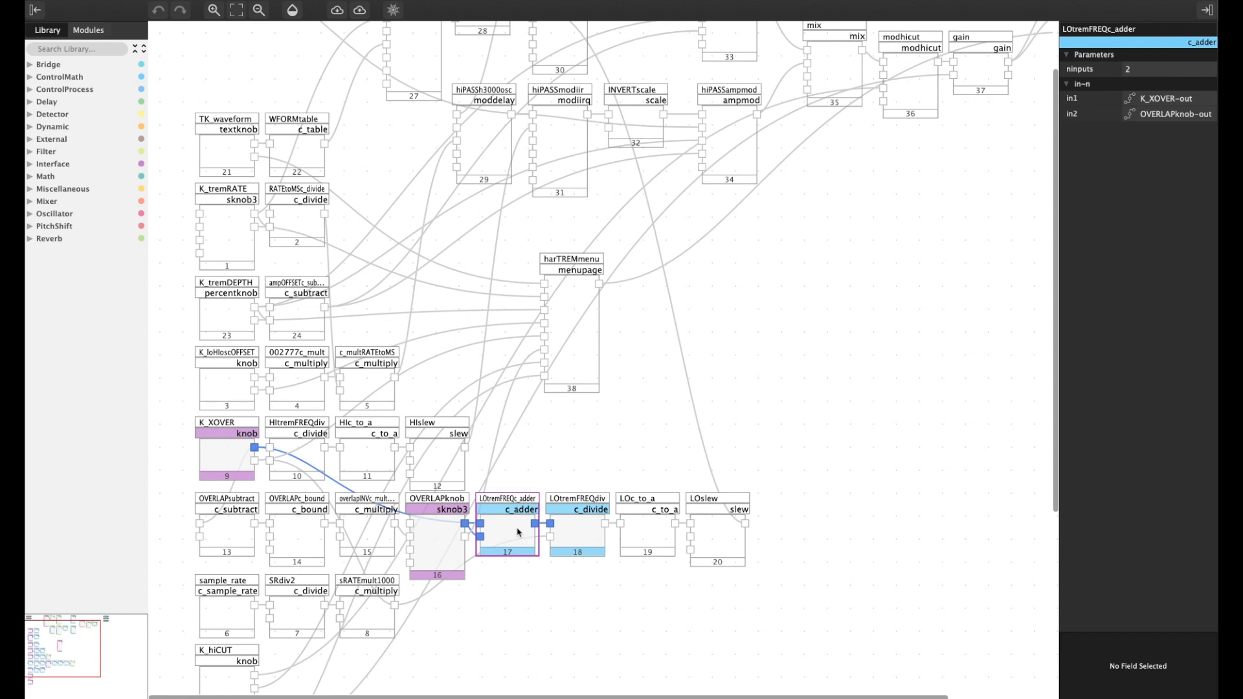
# Follow the low-pass frequency chain from LOtremFREQdiv through LOc_to_a to LOslew, checking each module's inputs
pyautogui.click(571, 530)
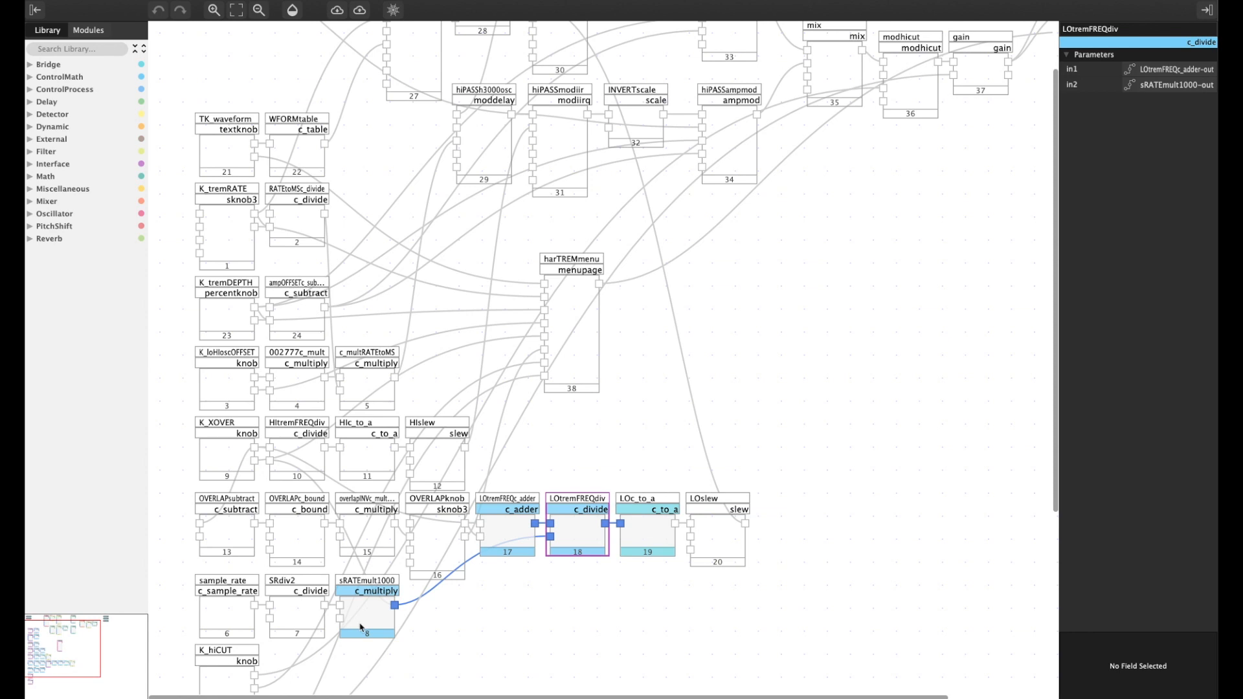
pyautogui.click(572, 532)
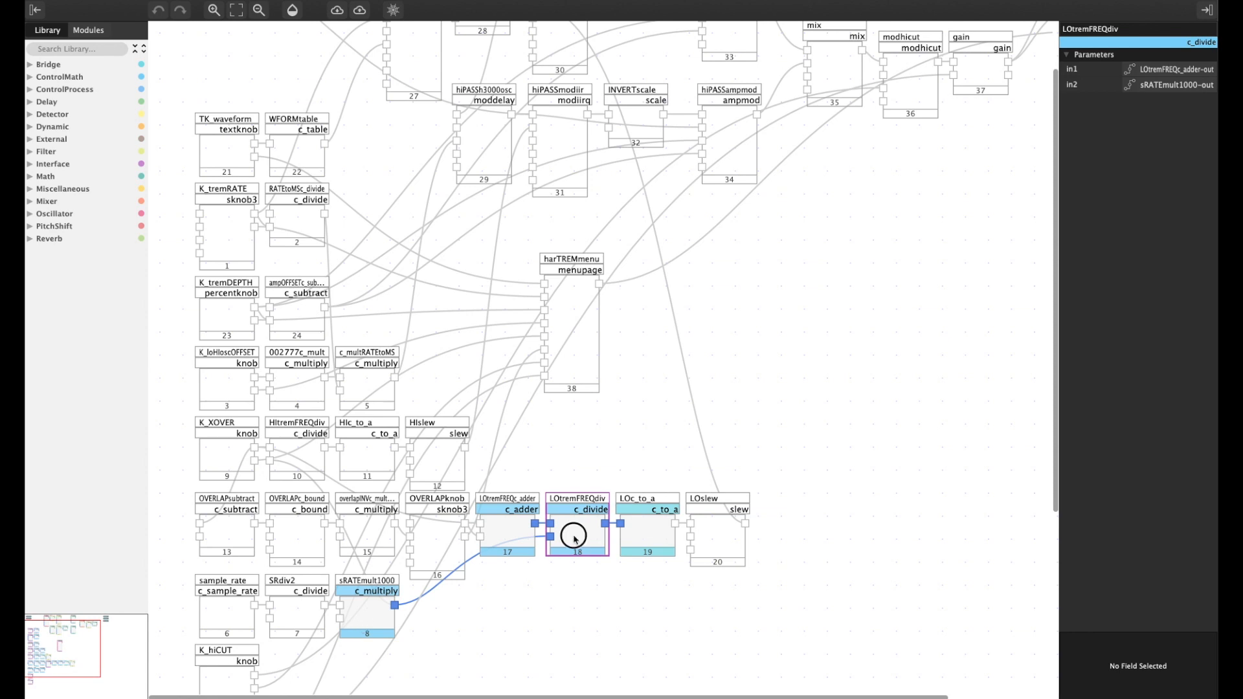
pyautogui.click(650, 535)
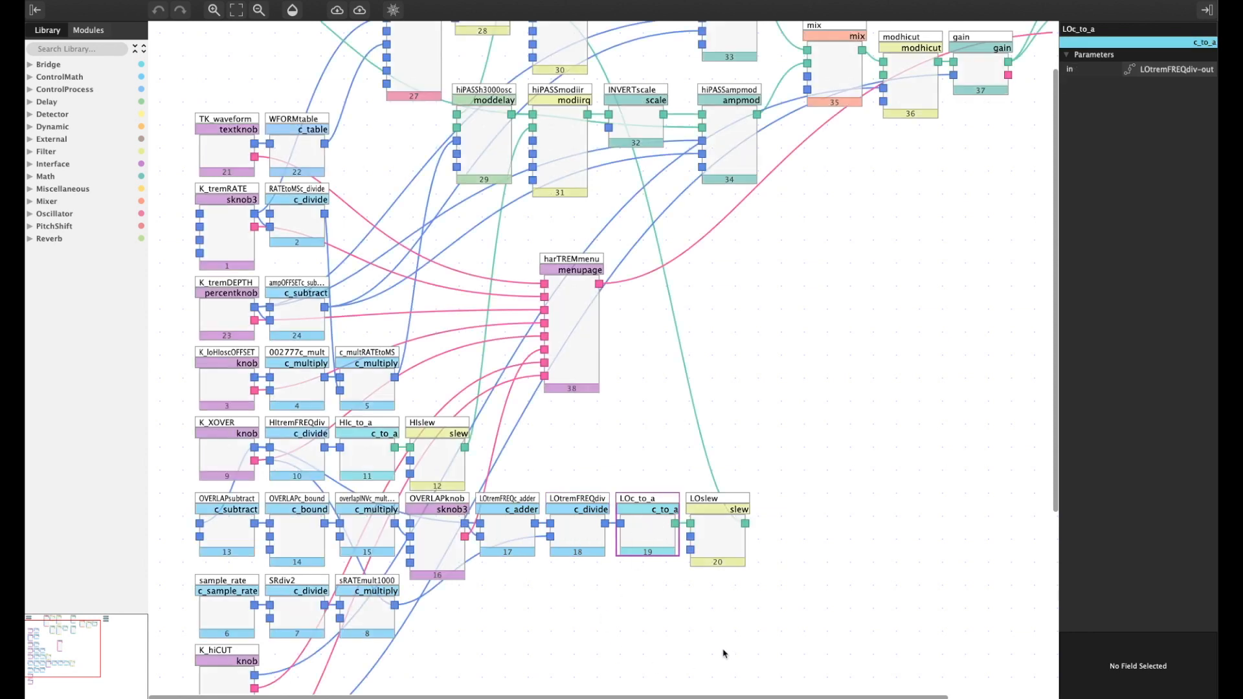
pyautogui.click(720, 536)
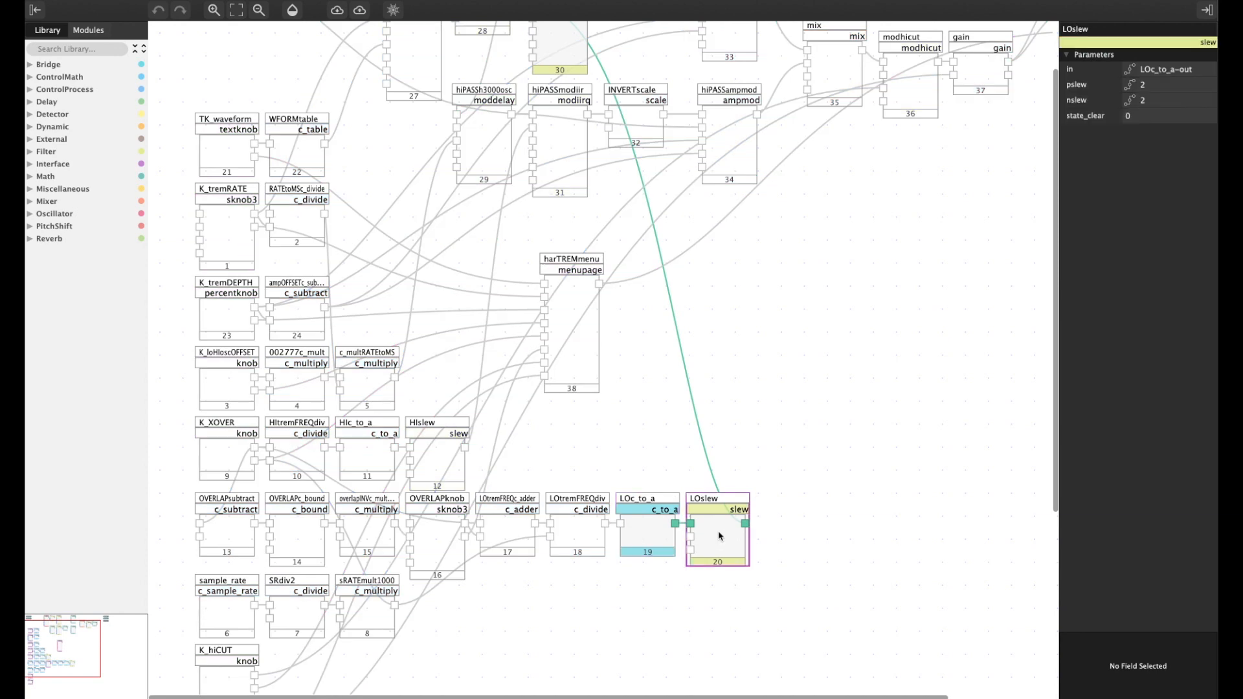
# Trace the output connection of LOslew up to the low-pass modiirq filter
pyautogui.press('super+minus')
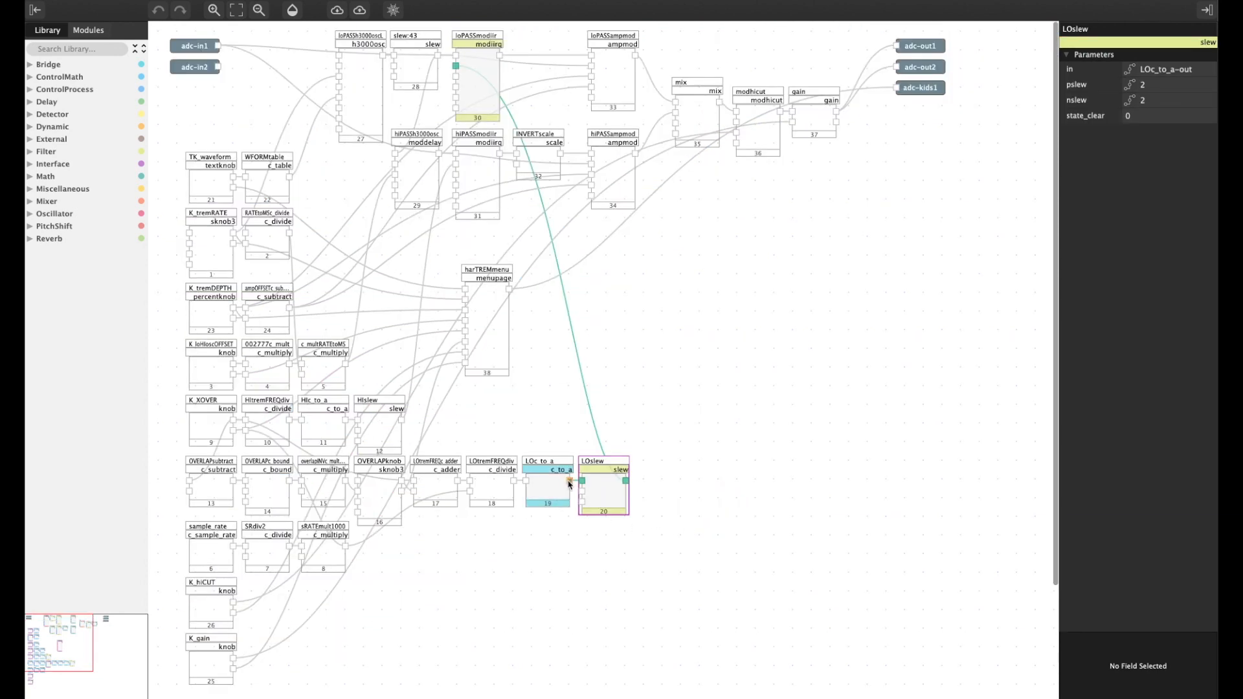
pyautogui.moveTo(569, 483); pyautogui.dragTo(561, 369)
pyautogui.press('super+equal')
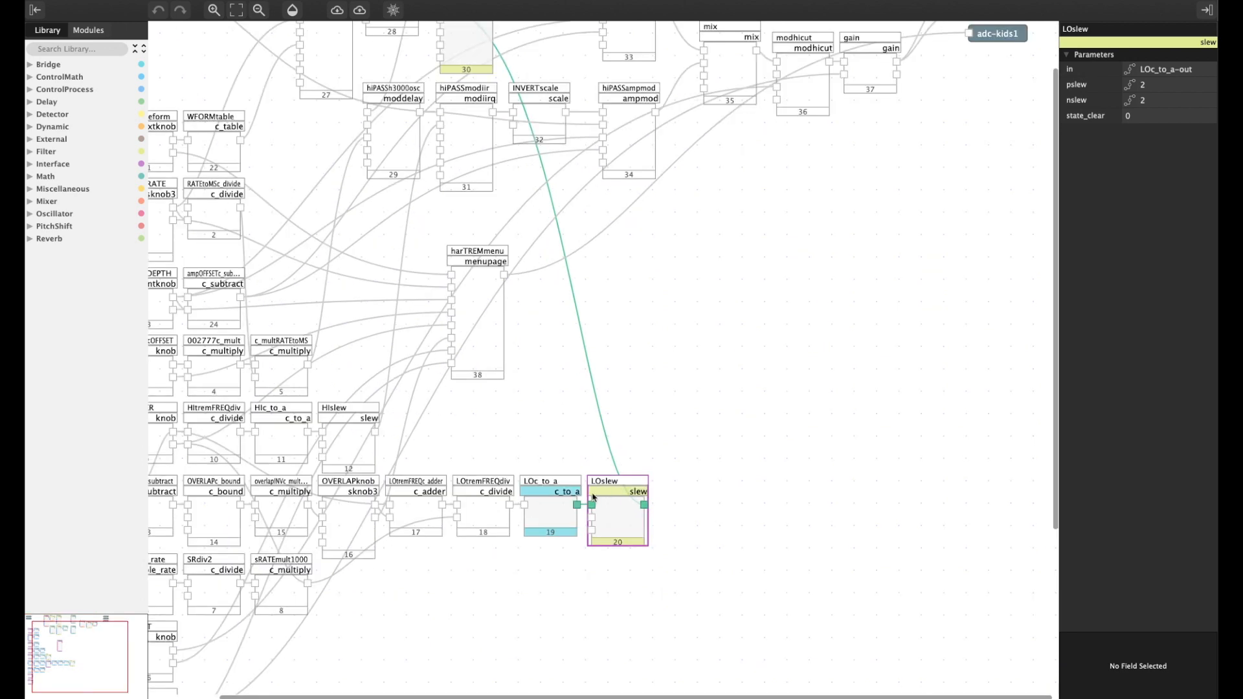
pyautogui.scroll(3, 590, 500)
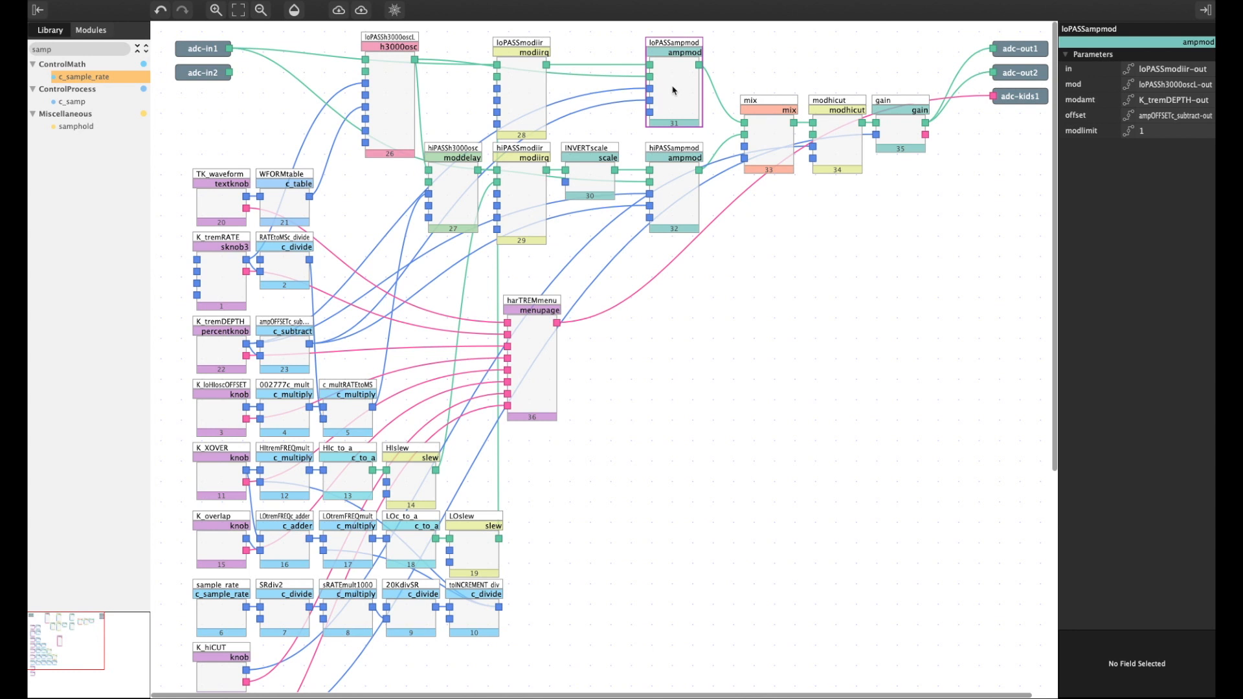
# Inspect the in, mod and modamt fields of loPASSampmod
pyautogui.click(1089, 73)
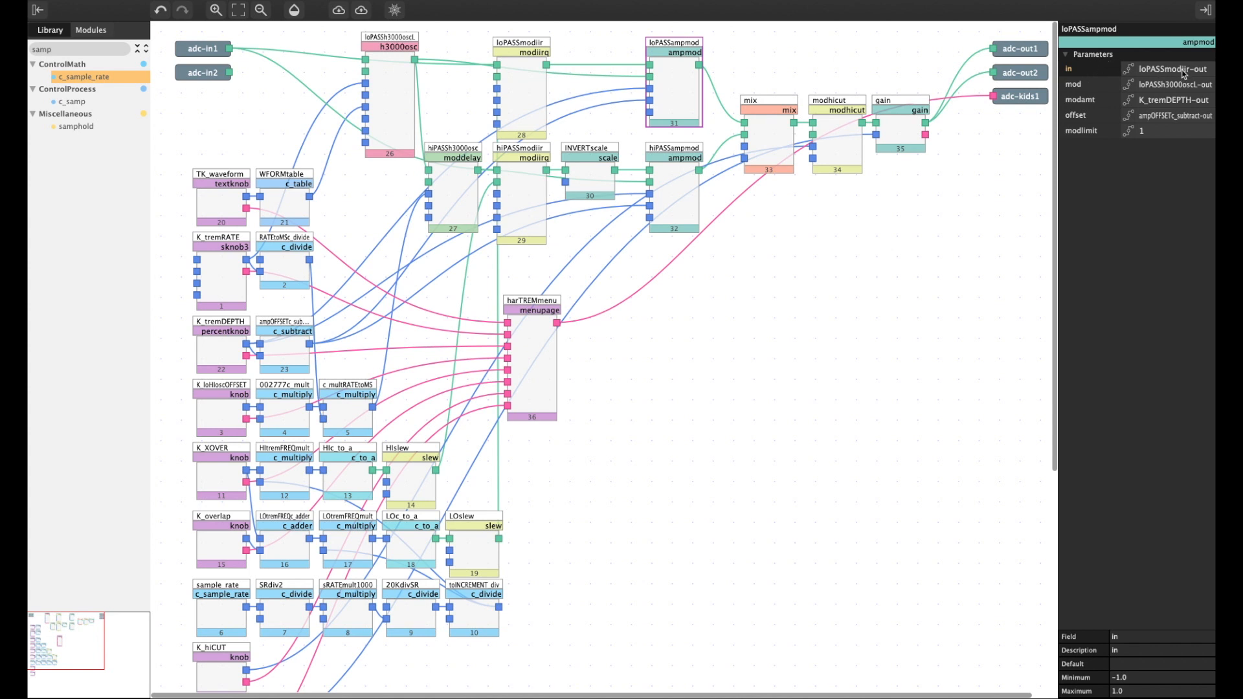
pyautogui.click(1094, 88)
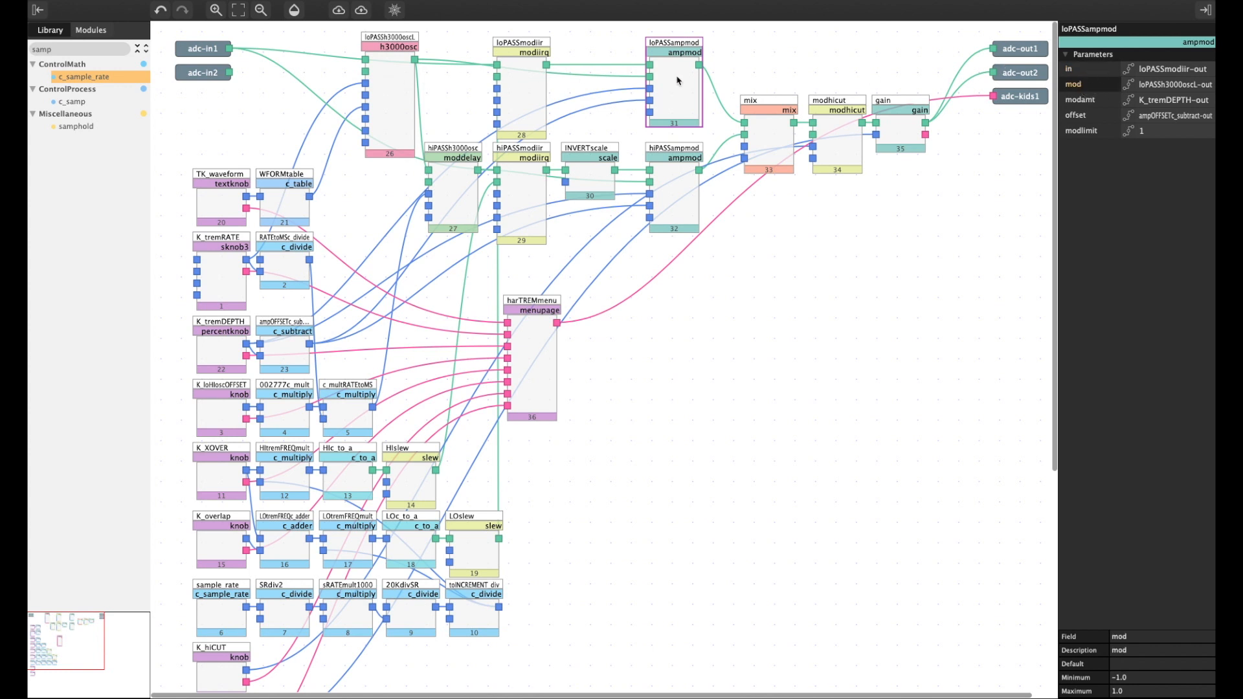
pyautogui.click(1089, 103)
# Isolate the connections of K_tremDEPTH and check the allowed range of the modamt field it feeds on loPASSampmod
pyautogui.click(249, 351)
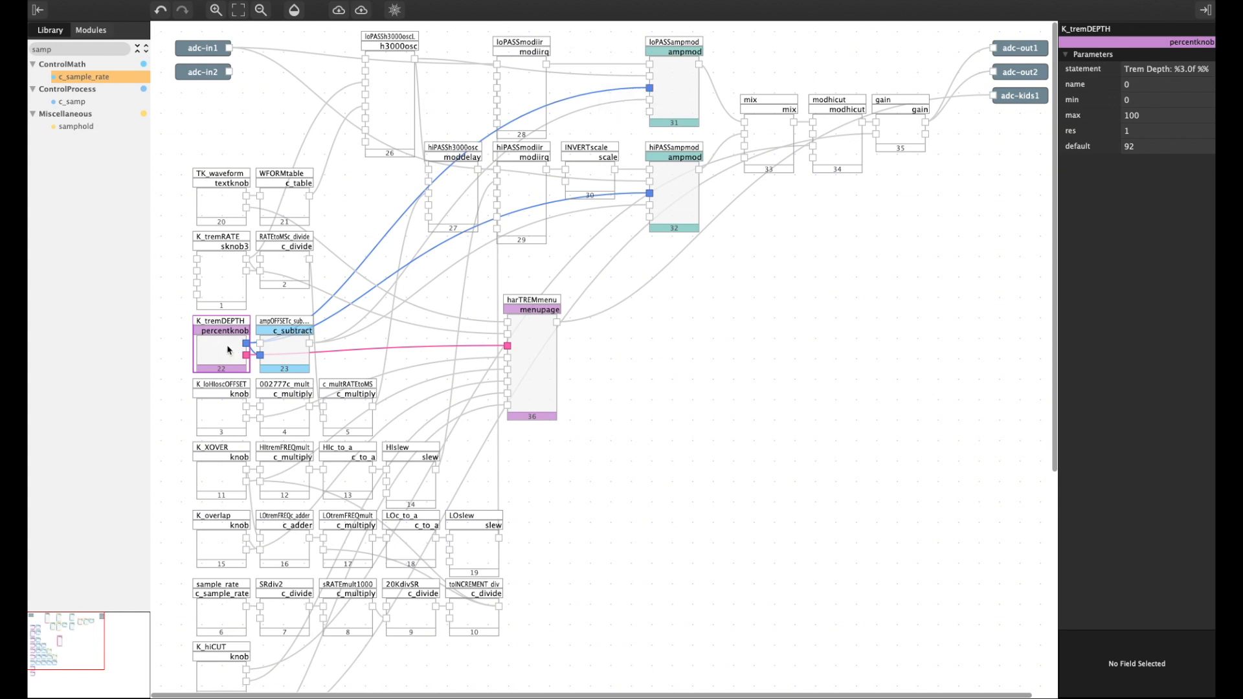
pyautogui.moveTo(227, 357); pyautogui.dragTo(227, 356)
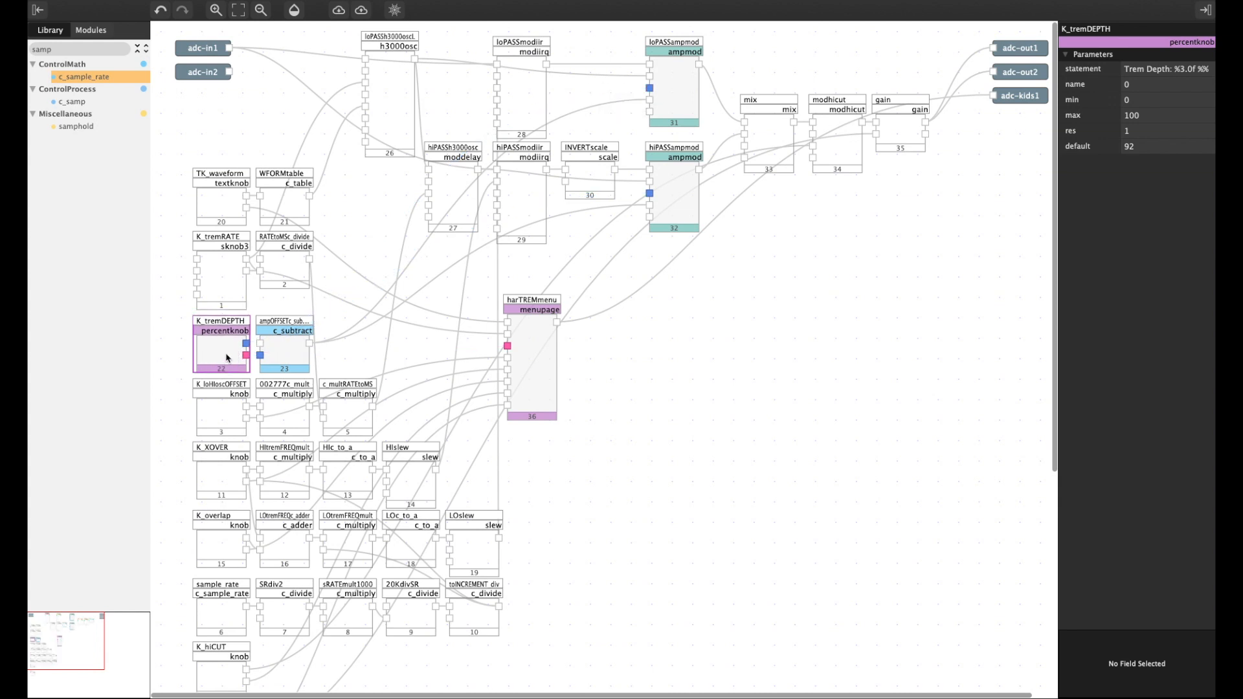
pyautogui.click(661, 106)
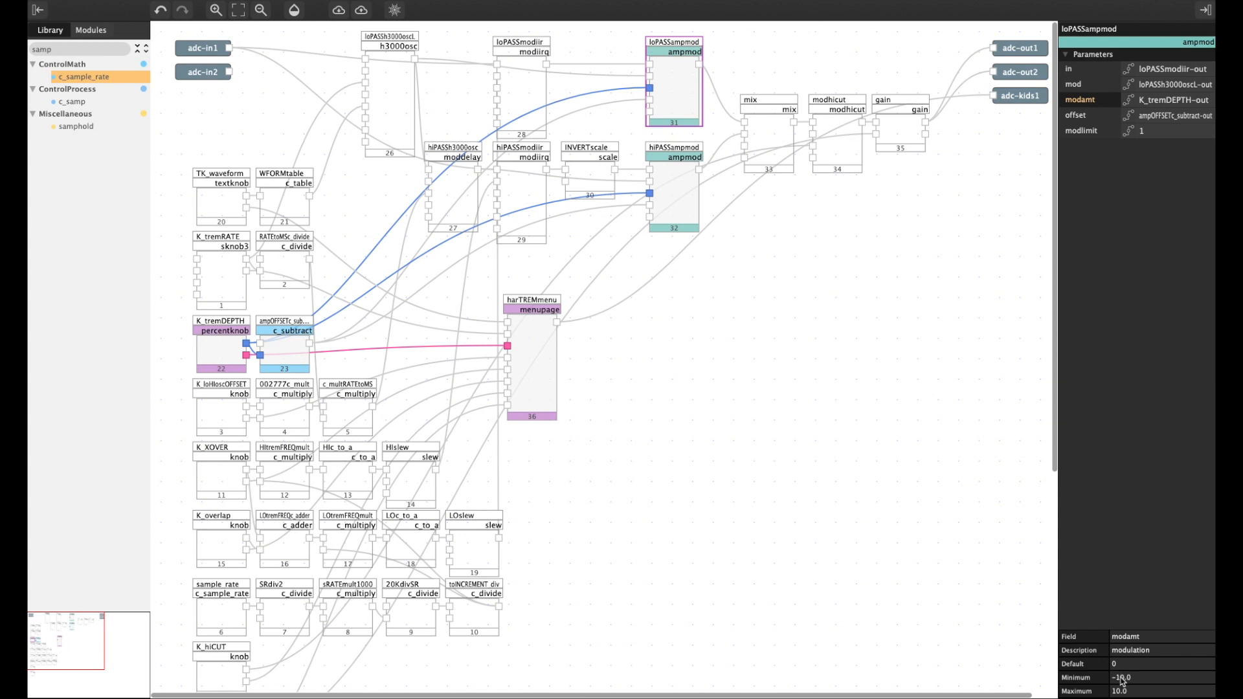
# Examine the min, max and default fields of the K_tremDEPTH percent knob
pyautogui.click(232, 344)
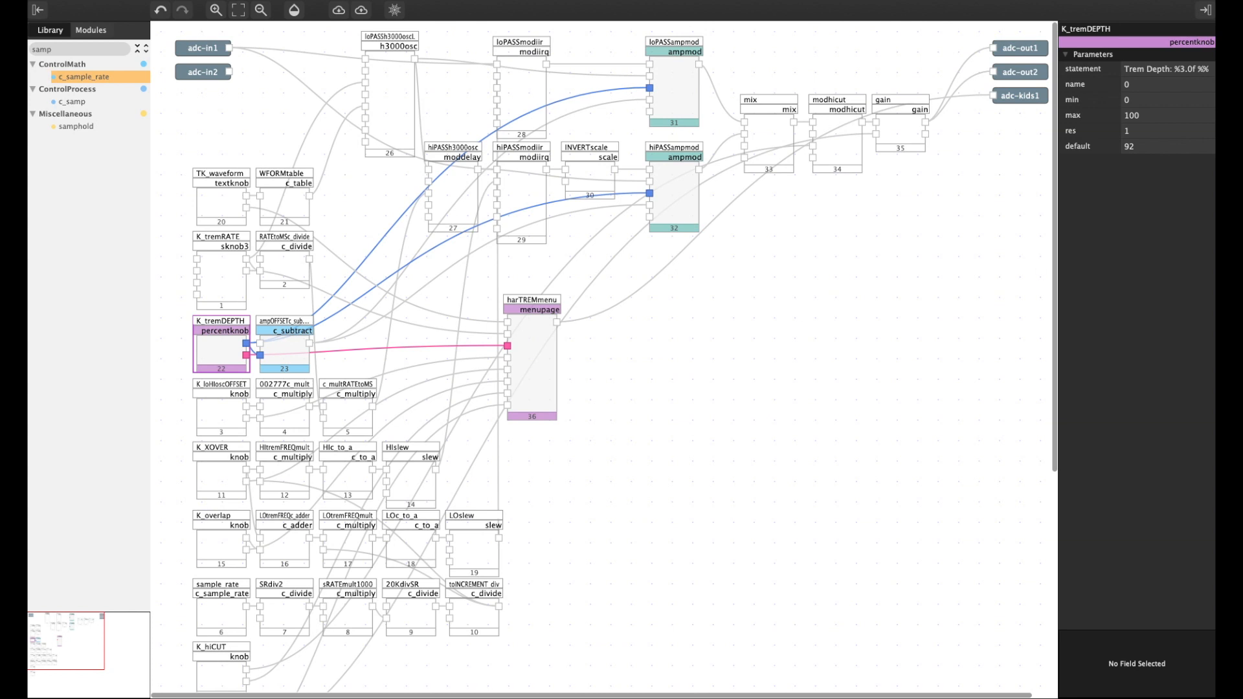
pyautogui.click(1100, 100)
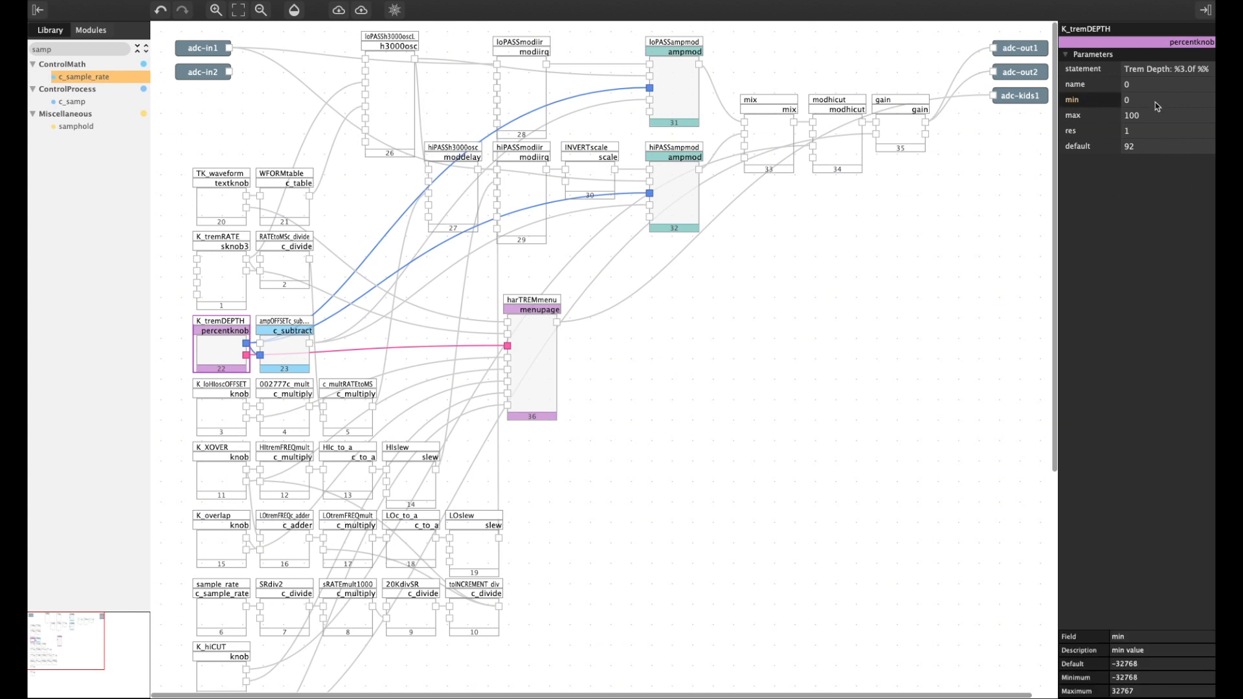
pyautogui.click(1095, 113)
pyautogui.click(226, 346)
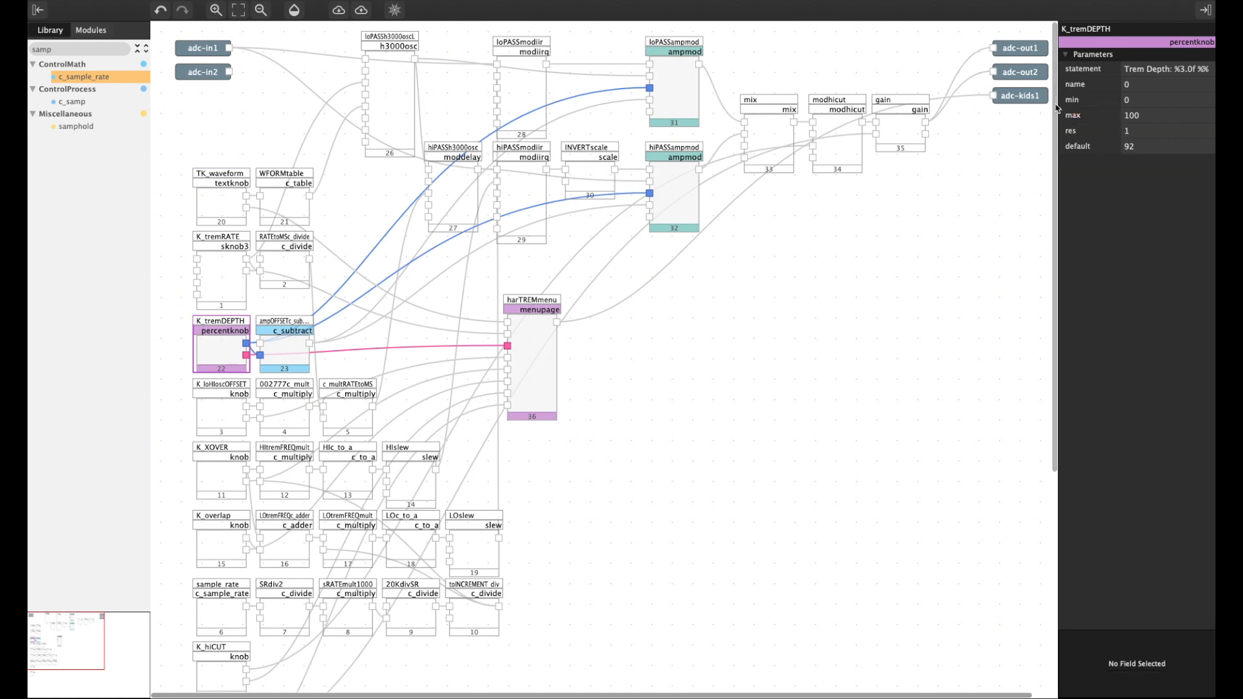
pyautogui.click(1092, 102)
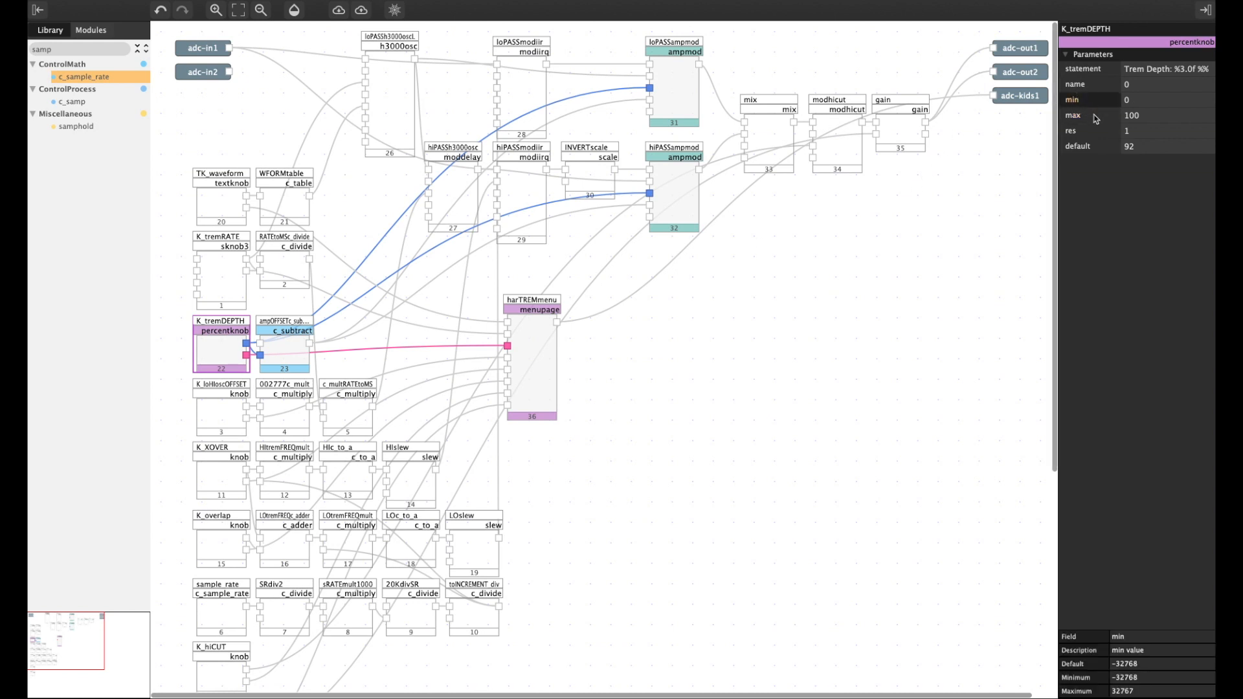
pyautogui.click(1094, 117)
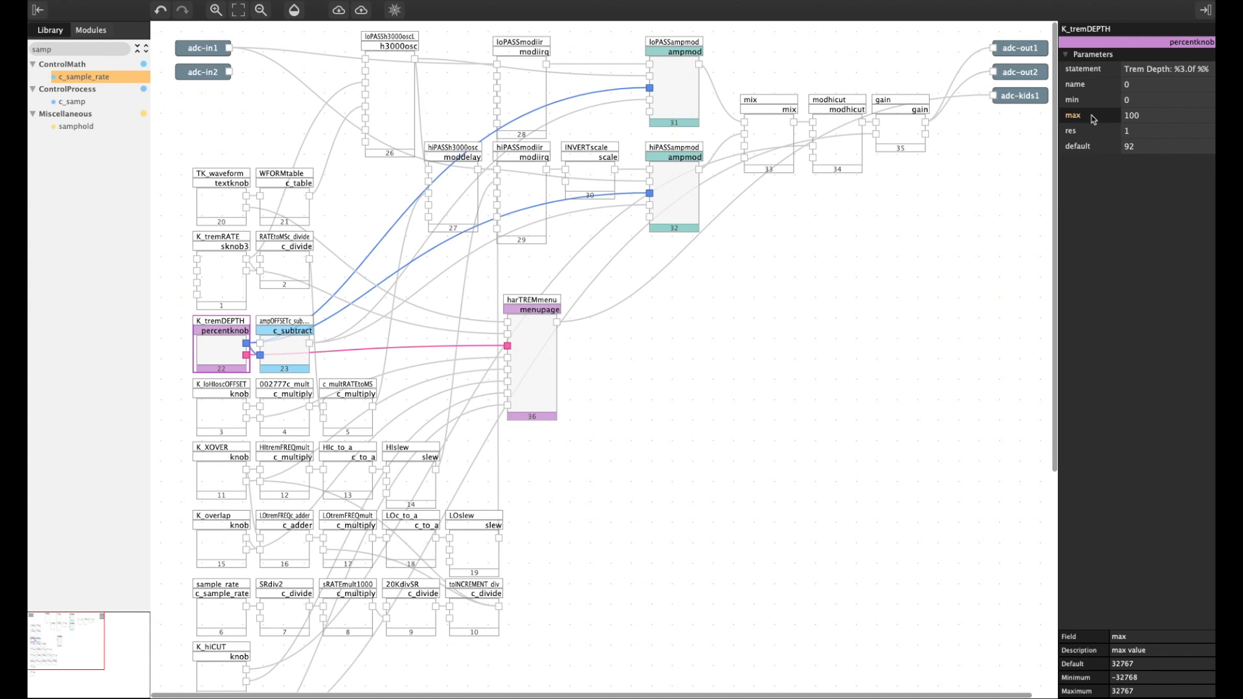
pyautogui.click(1099, 148)
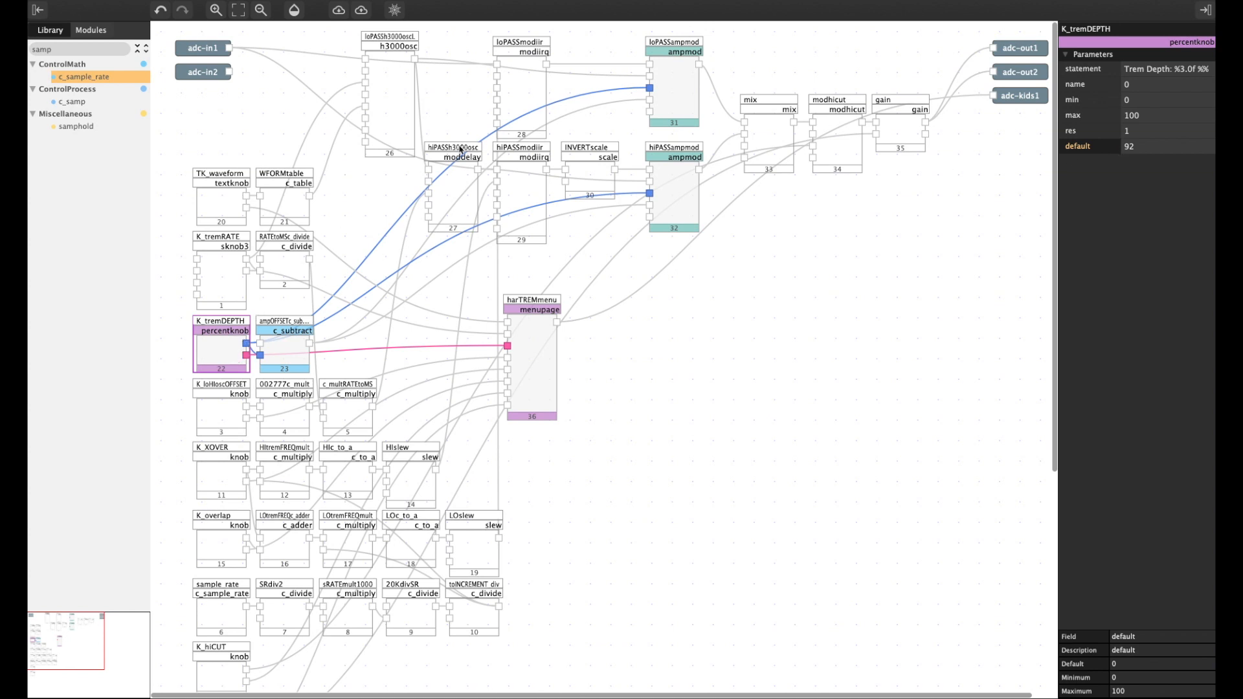
# Trace the offset of loPASSampmod back to ampOFFSETc_subtract, checking how it subtracts K_tremDEPTH from 1 and where its output goes
pyautogui.click(655, 97)
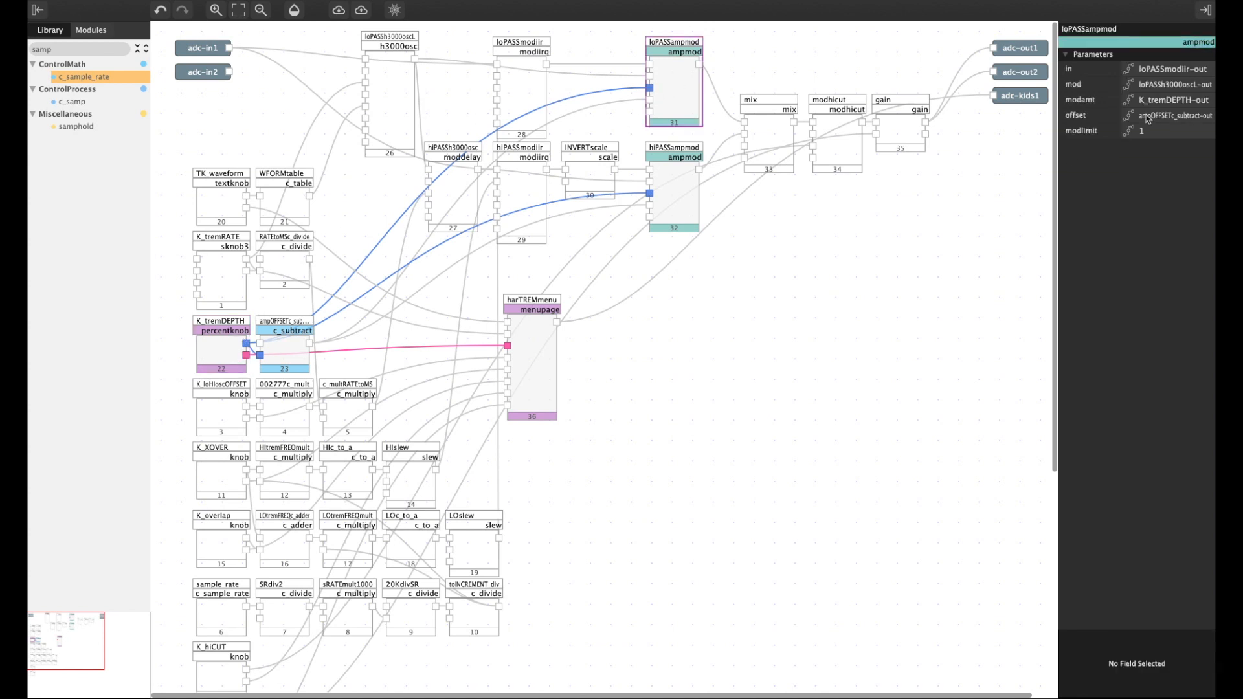
pyautogui.click(231, 343)
pyautogui.click(283, 346)
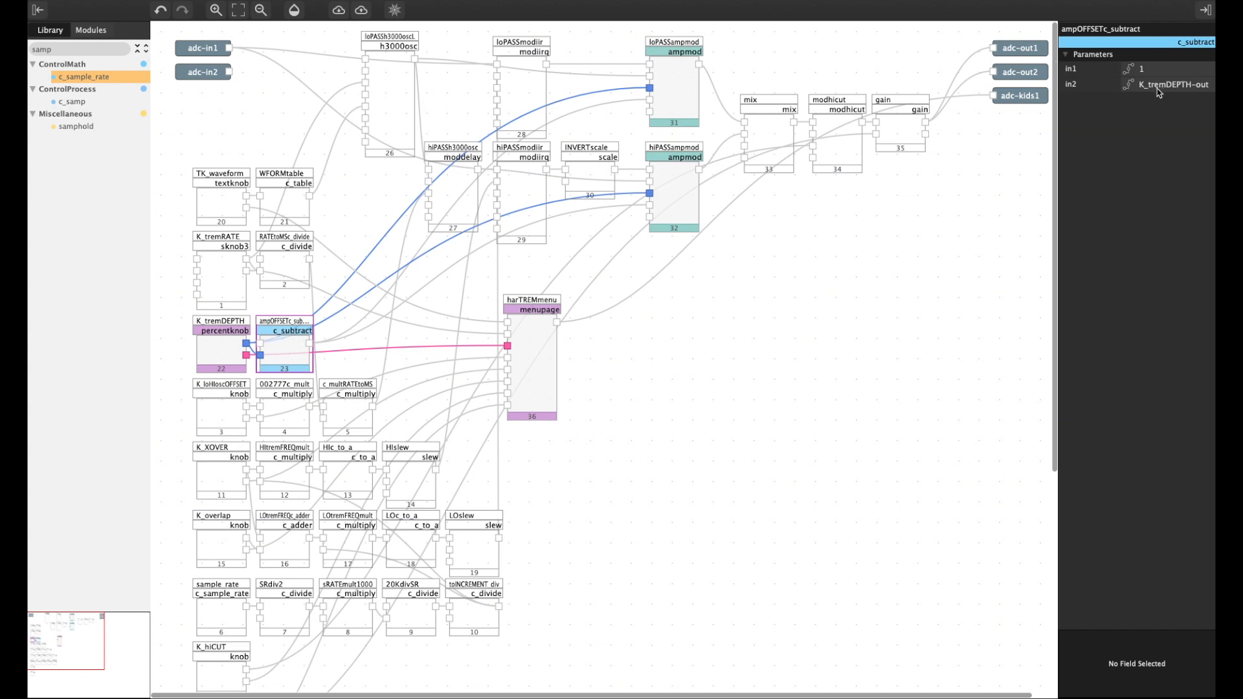
pyautogui.click(218, 350)
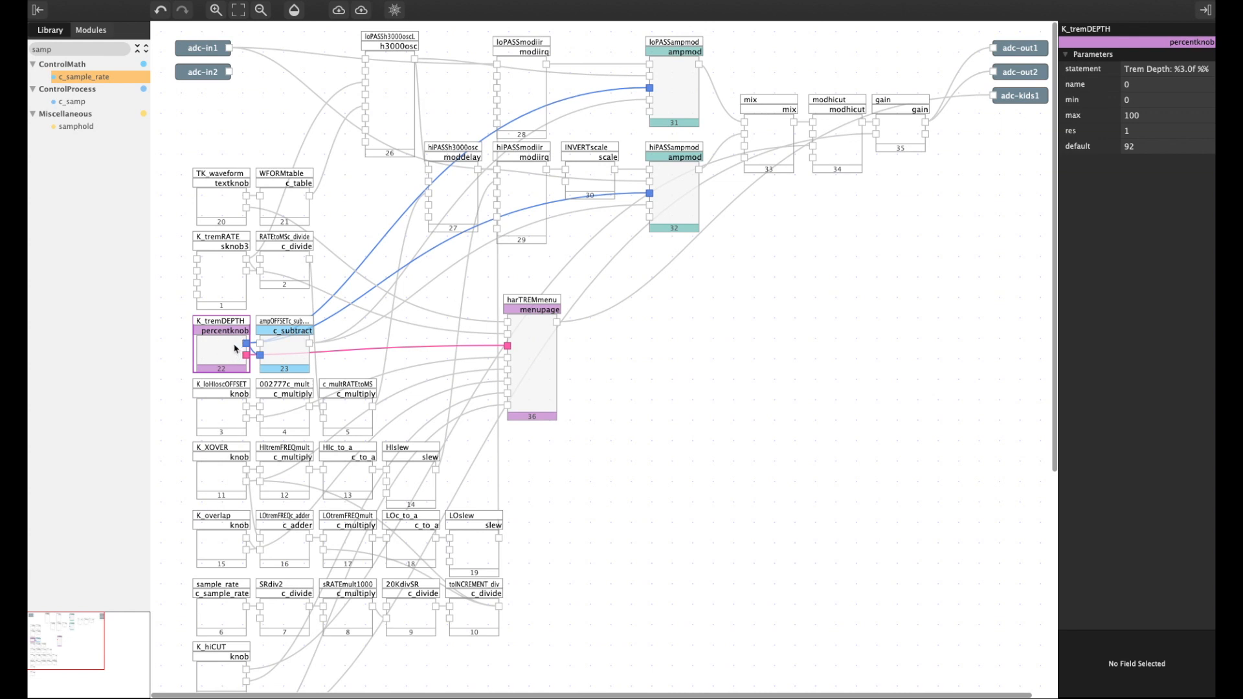
pyautogui.click(283, 350)
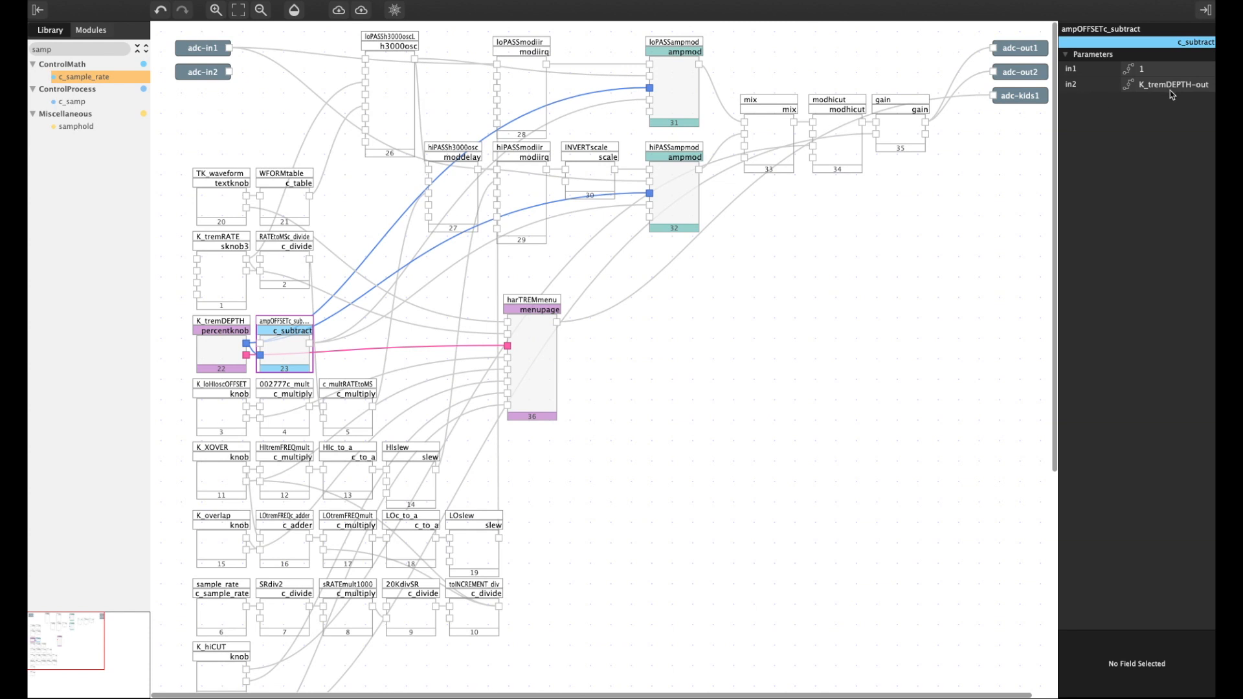
pyautogui.doubleClick(275, 356)
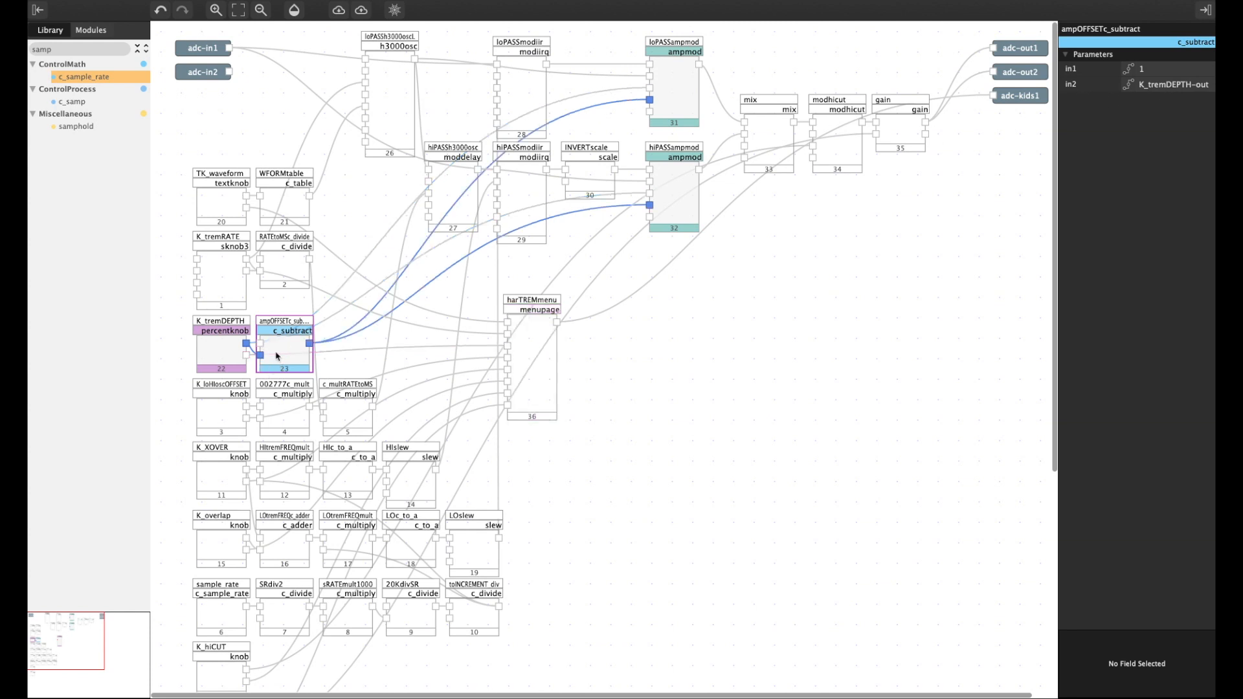
pyautogui.click(650, 101)
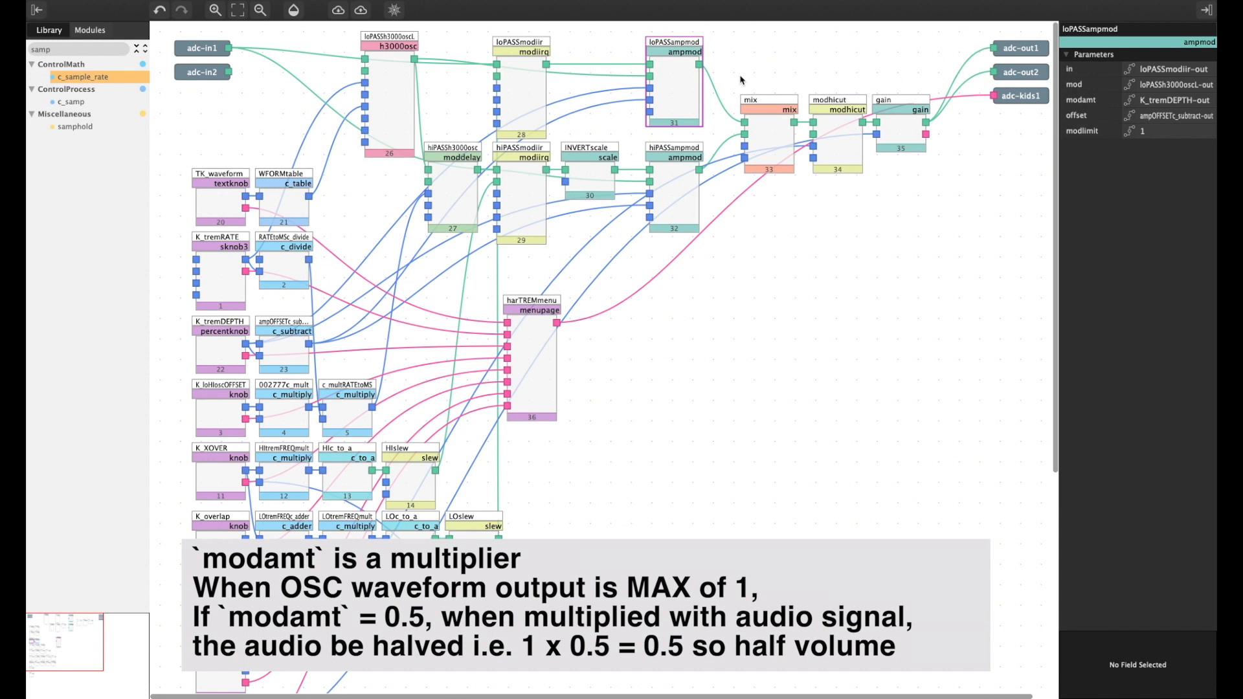
# Compare the modamt and offset fields of loPASSampmod, and trace how K_tremDEPTH feeds ampOFFSETc_subtract
pyautogui.click(1091, 102)
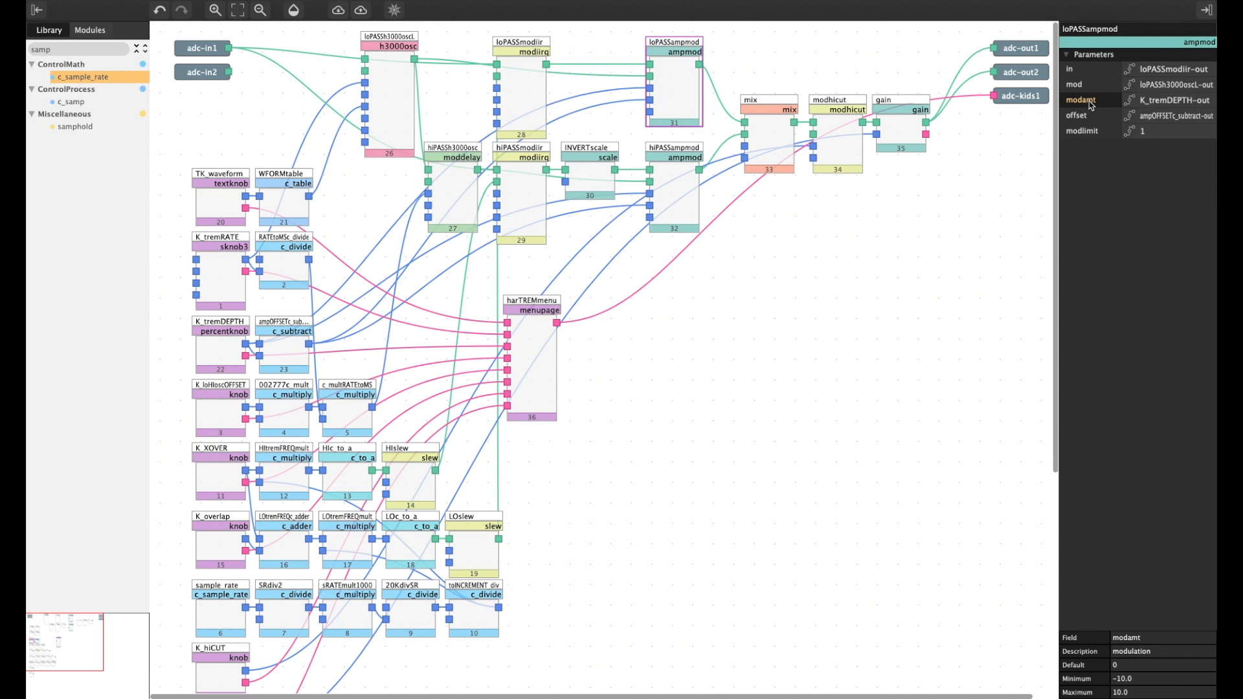
pyautogui.click(1093, 115)
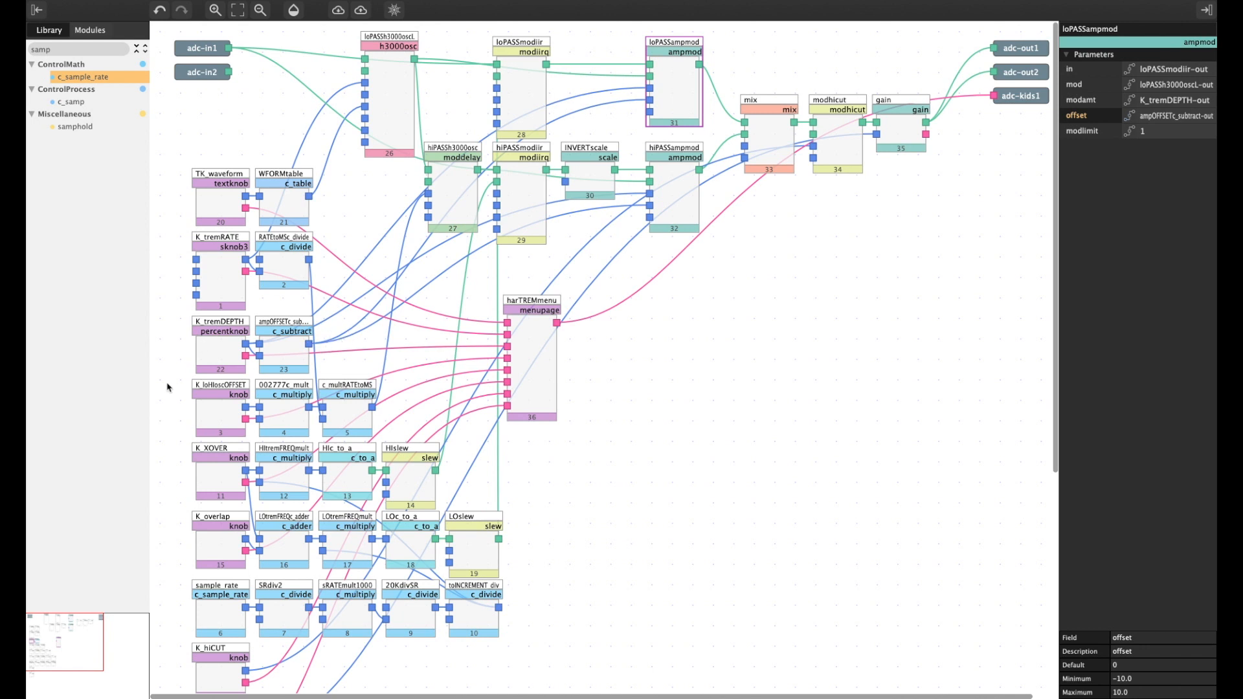
pyautogui.click(274, 354)
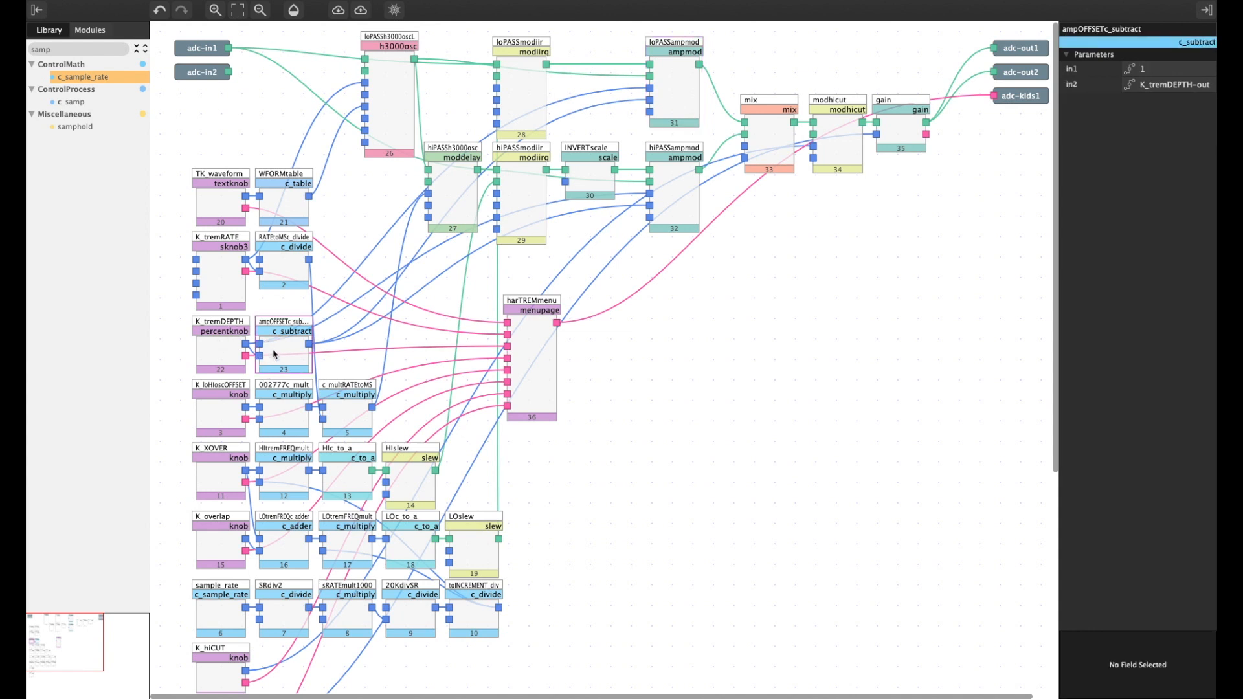
pyautogui.click(261, 356)
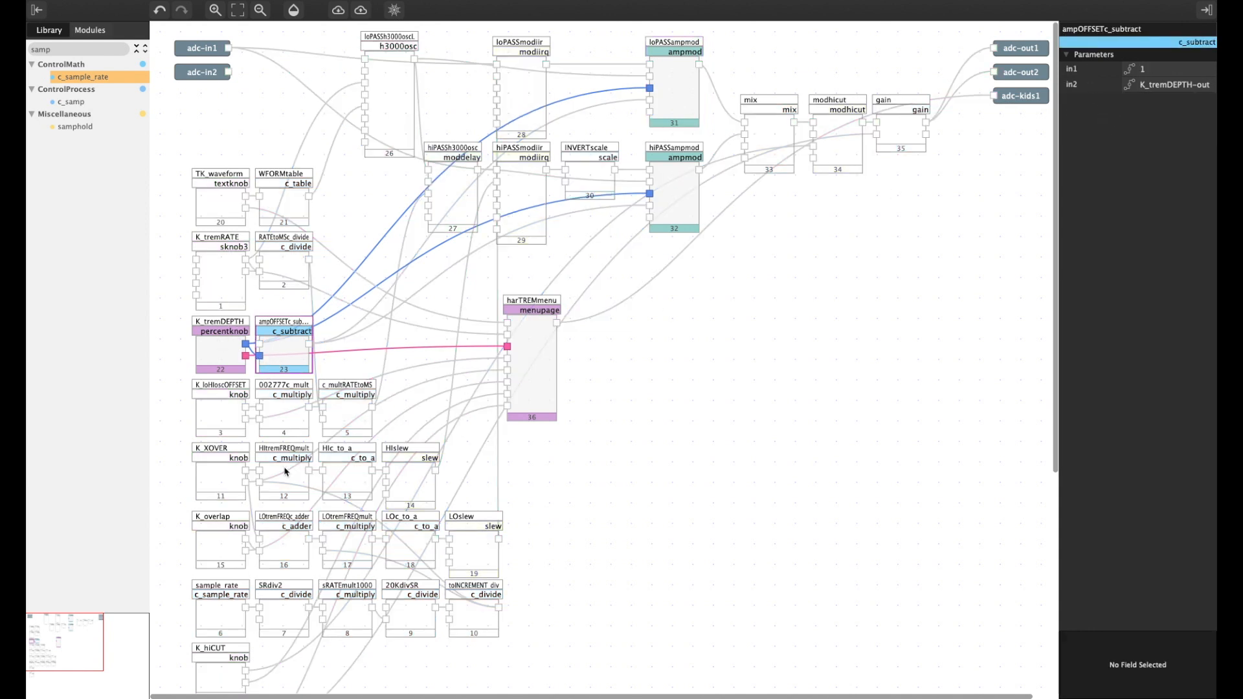
pyautogui.click(233, 353)
pyautogui.click(285, 346)
# Isolate the connections of loPASSampmod, and check K_tremDEPTH's default field against the inputs of ampOFFSETc_subtract
pyautogui.click(674, 105)
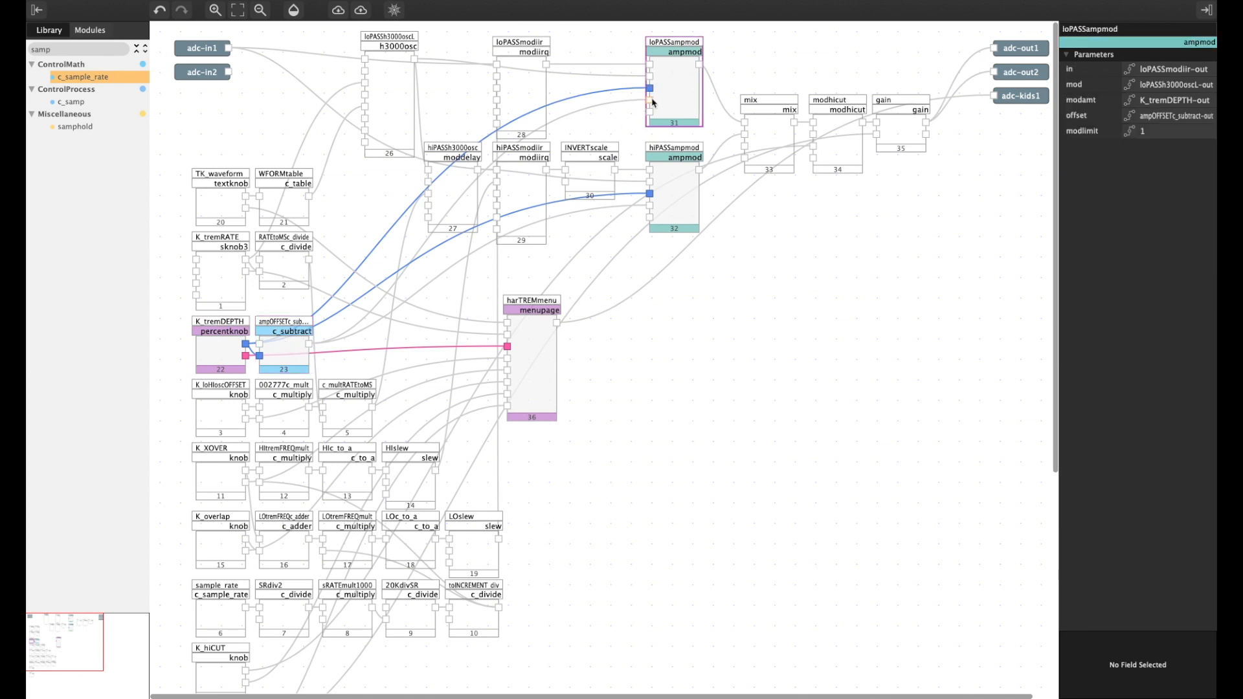
pyautogui.click(202, 361)
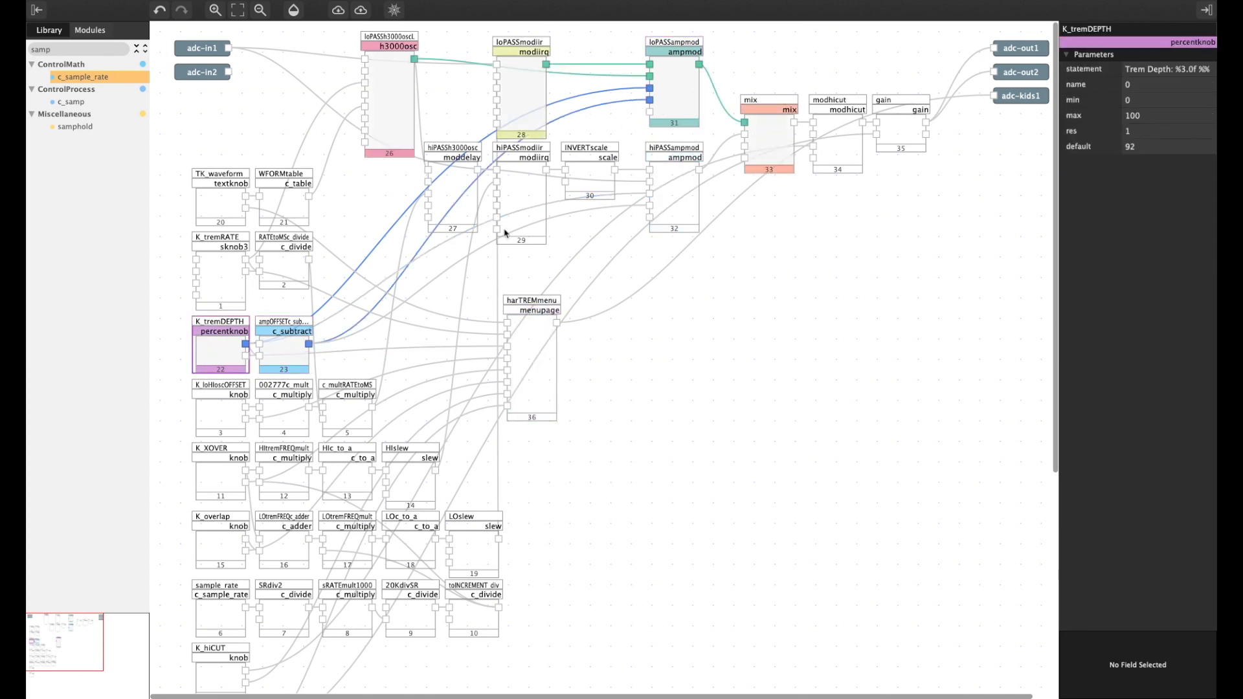
pyautogui.click(1148, 147)
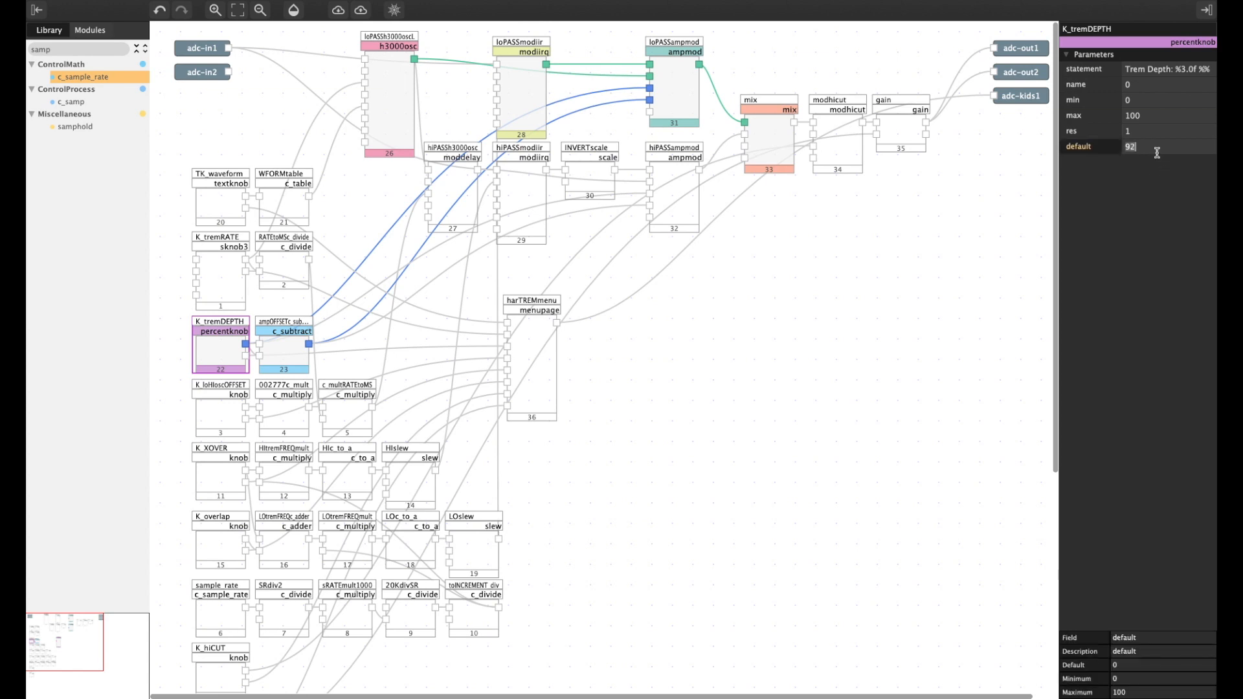
pyautogui.click(281, 351)
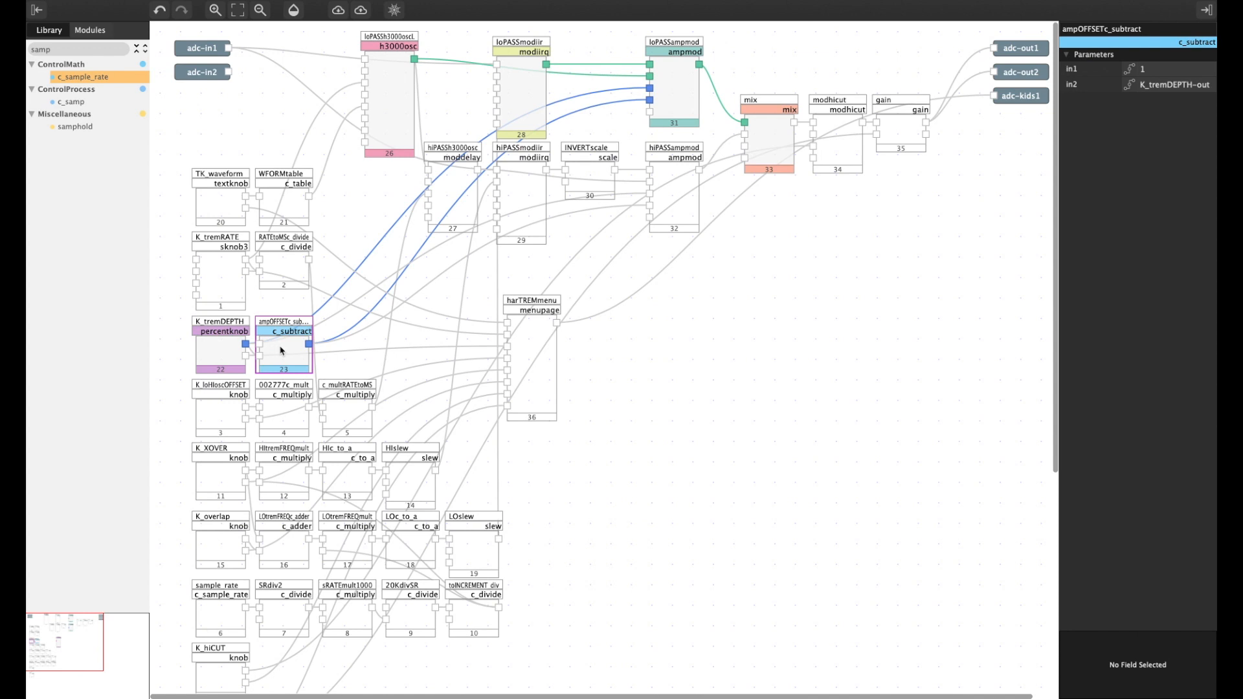
# Review the offset and modamt fields of loPASSampmod, and end the isolated view of its connections
pyautogui.click(685, 85)
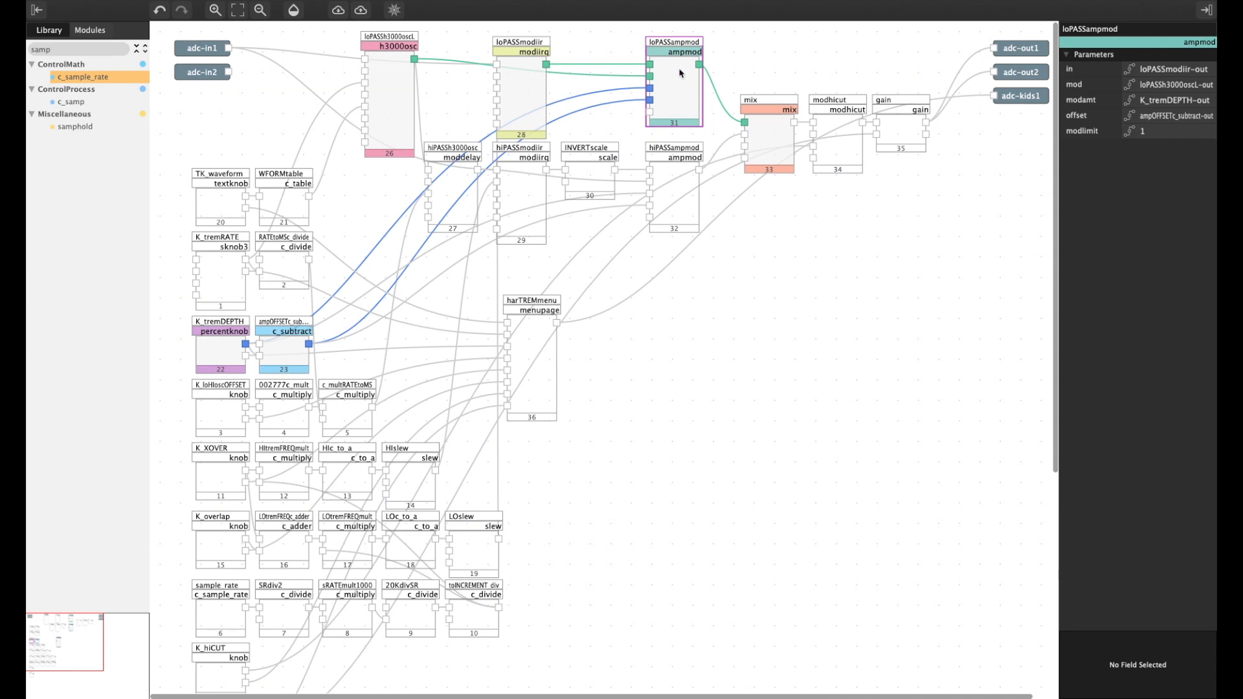
pyautogui.click(1092, 117)
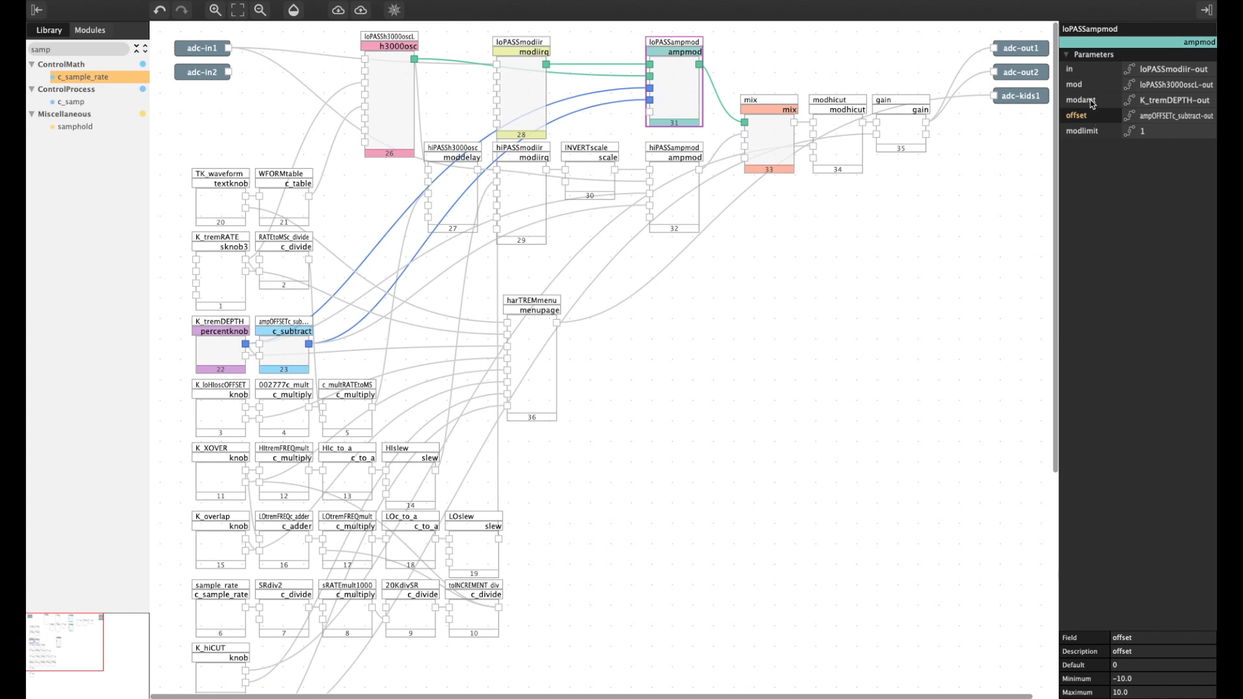
pyautogui.click(1093, 101)
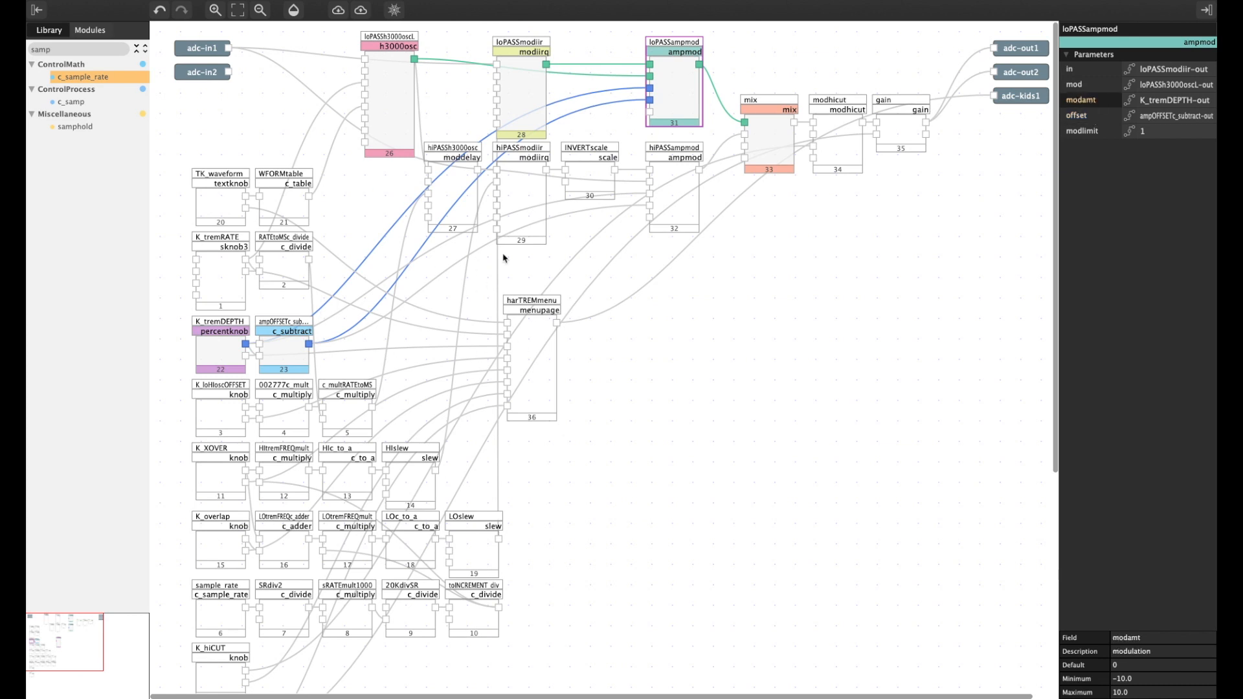
pyautogui.click(981, 305)
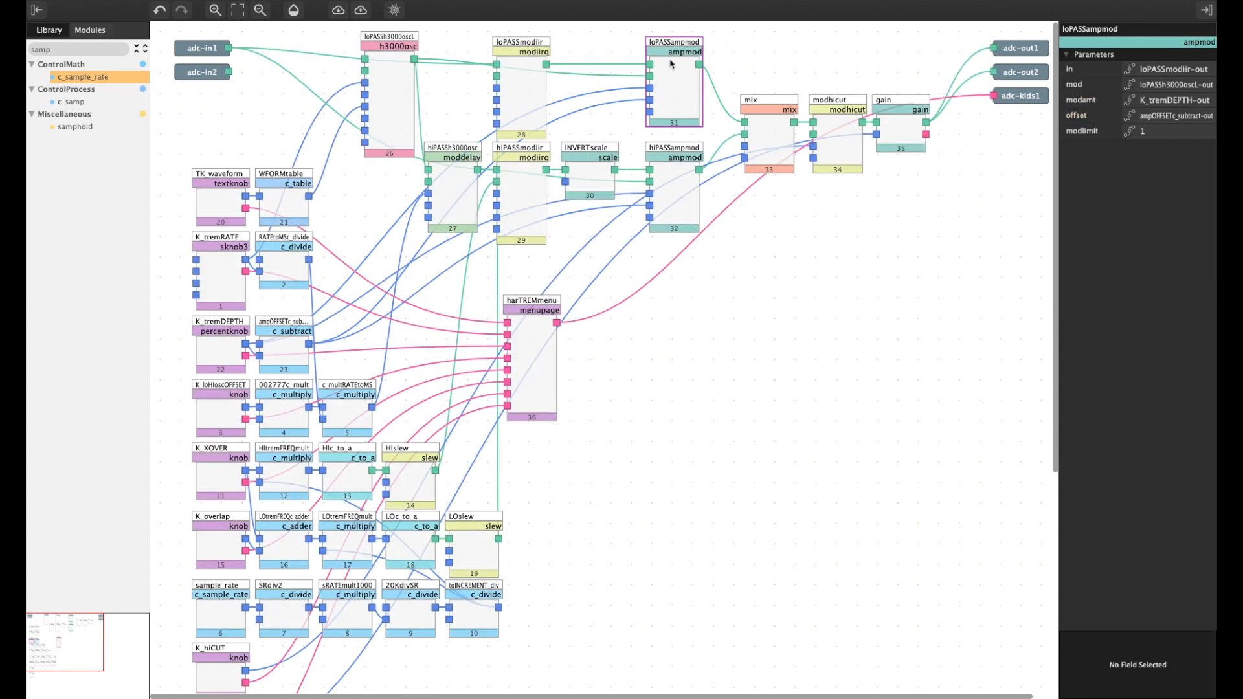
# Follow the output chain from the mix module to gain, checking which ampmod outputs feed the mix
pyautogui.click(761, 135)
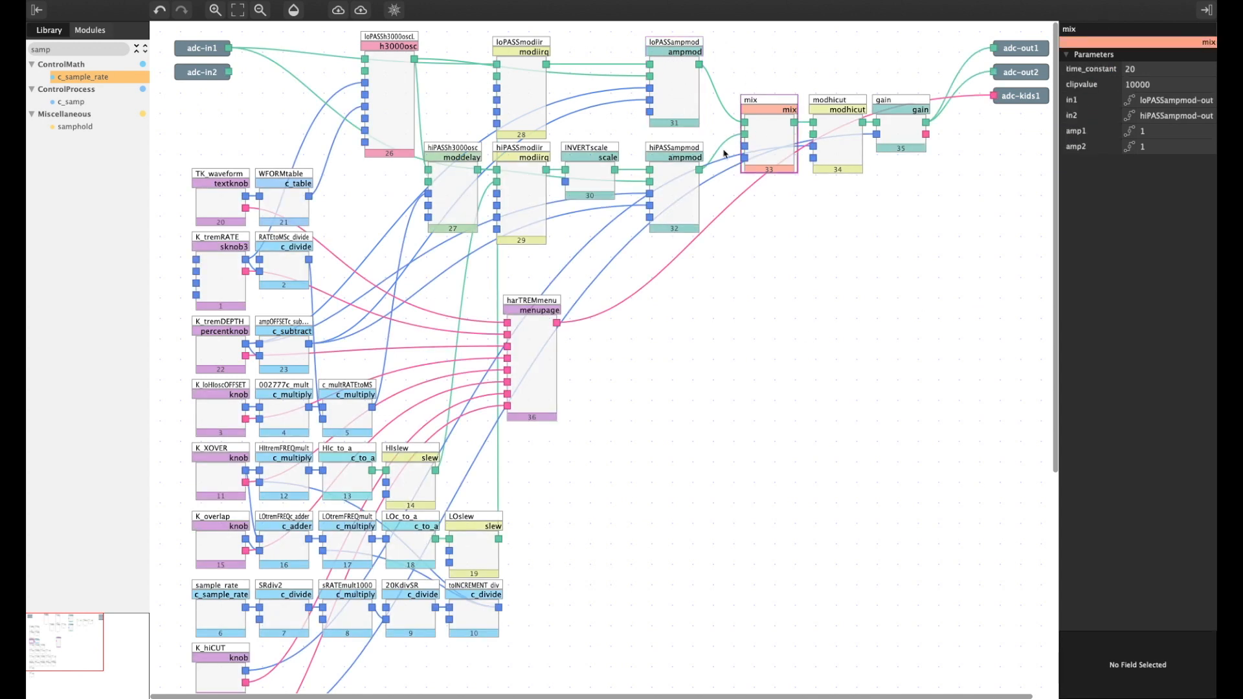
pyautogui.click(899, 123)
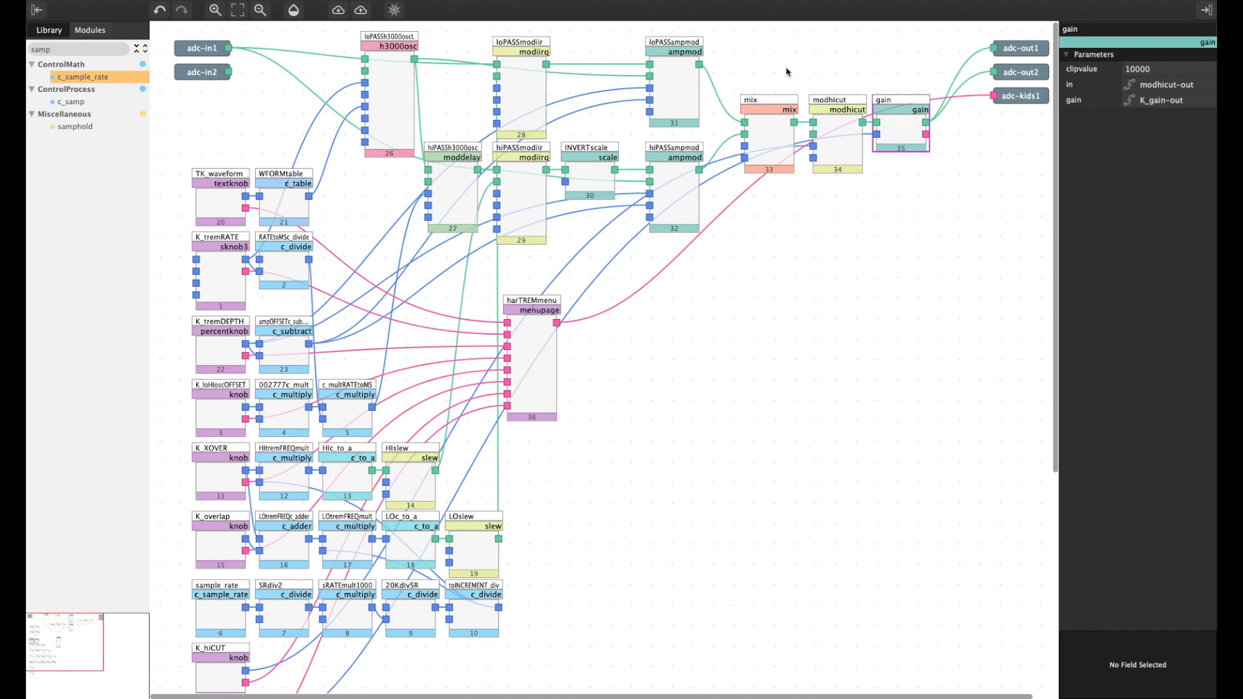
pyautogui.moveTo(845, 58); pyautogui.dragTo(940, 194)
pyautogui.click(763, 127)
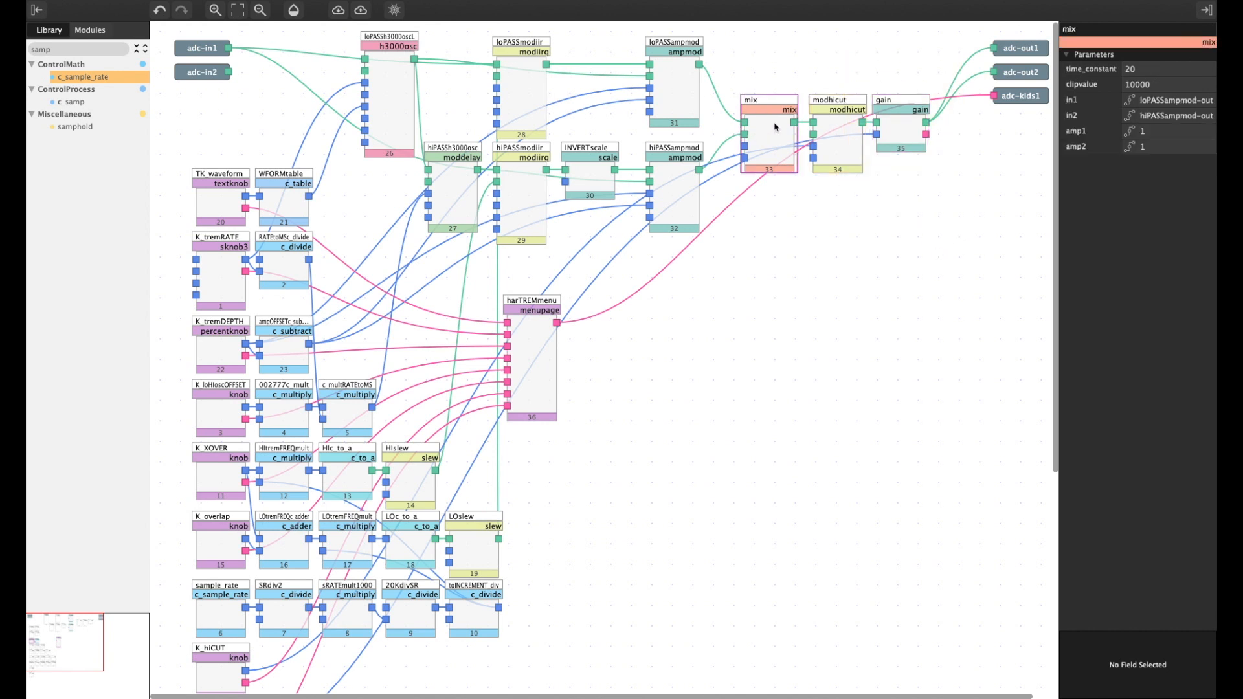
pyautogui.moveTo(795, 123); pyautogui.dragTo(796, 62)
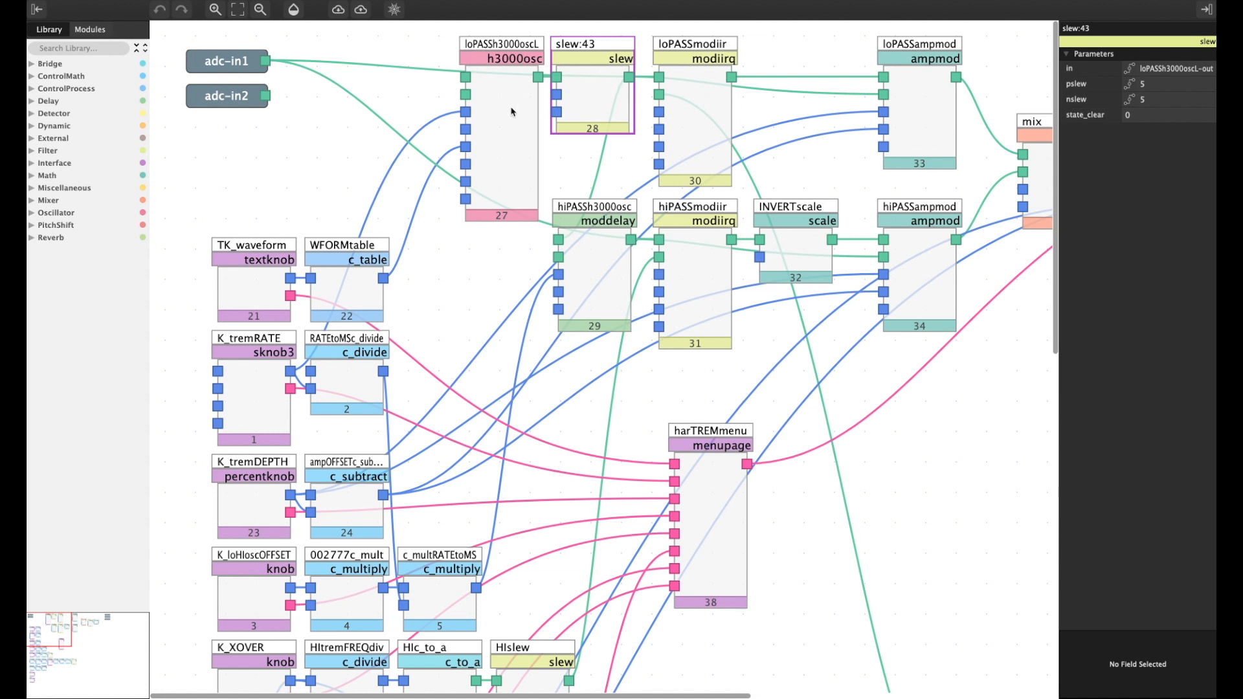
# Examine the pslew and nslew fields of slew:43 and the loPASSh3000oscL oscillator that feeds it
pyautogui.click(1155, 85)
pyautogui.click(1156, 99)
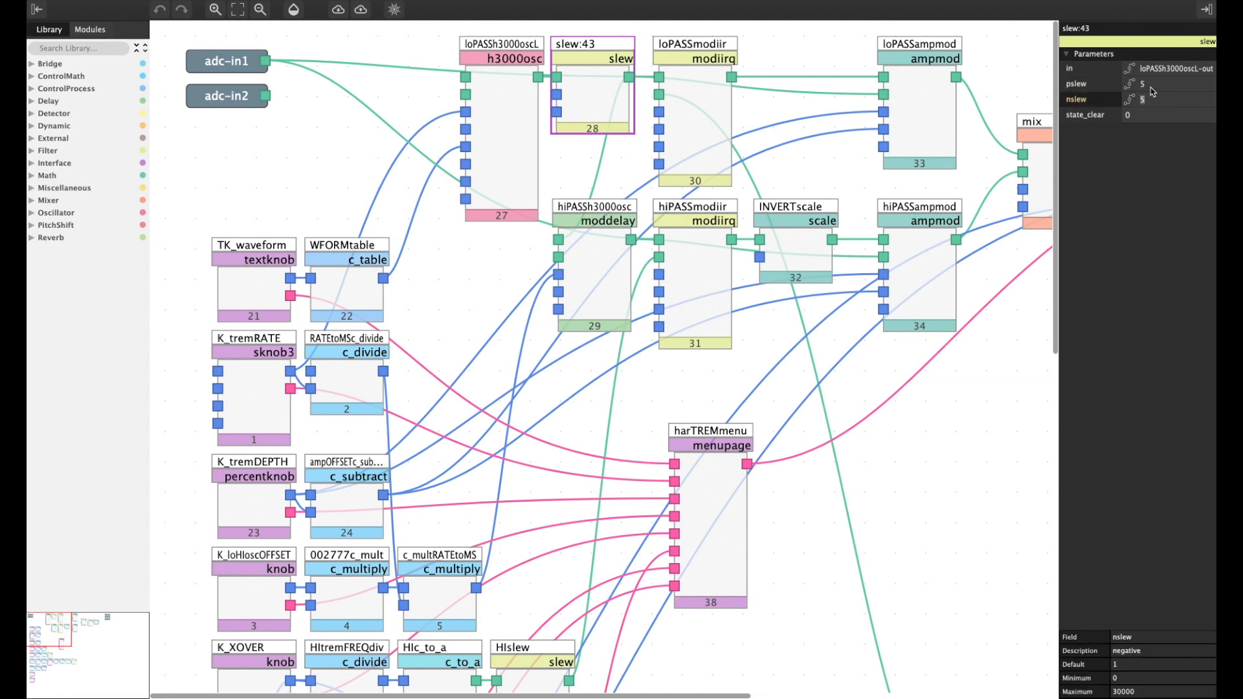
pyautogui.click(1153, 84)
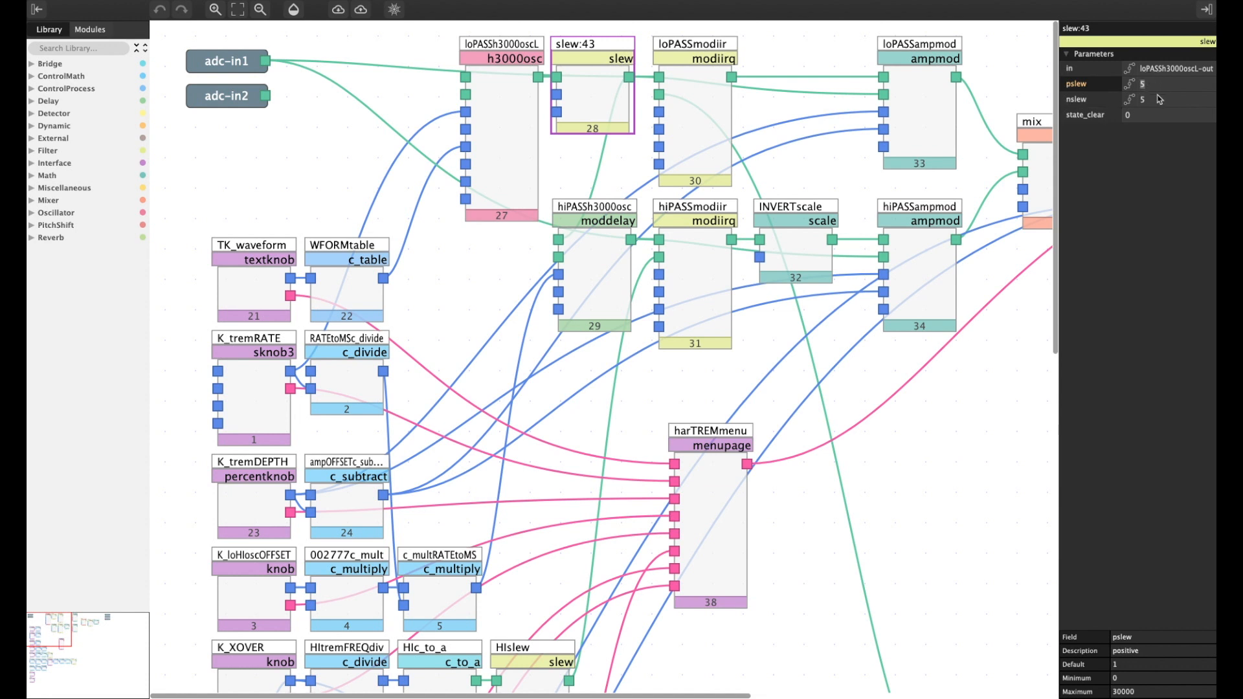
pyautogui.click(1159, 99)
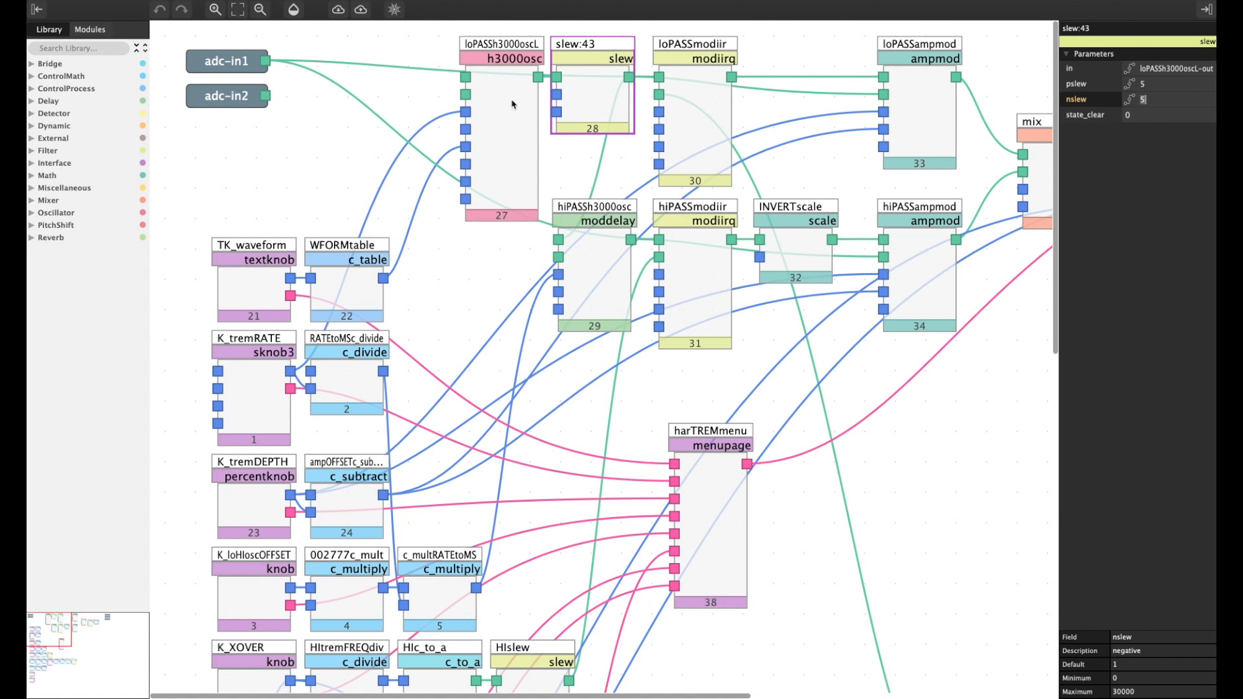
pyautogui.click(488, 93)
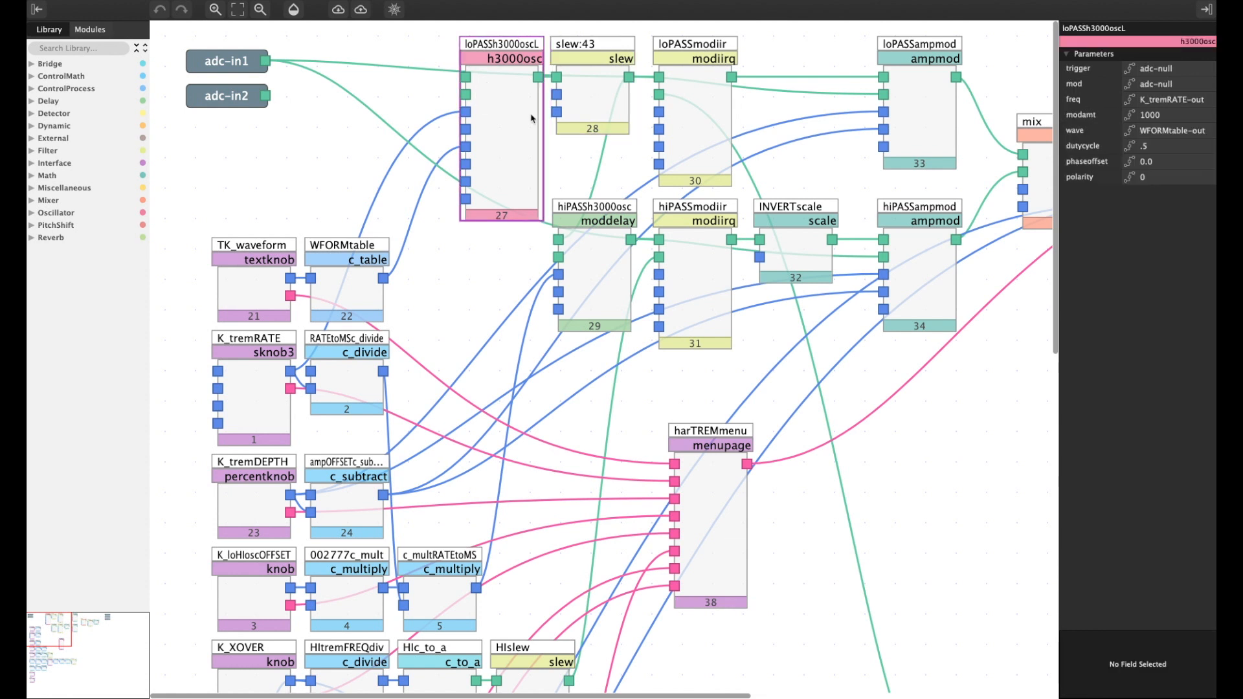
pyautogui.click(519, 94)
pyautogui.click(607, 97)
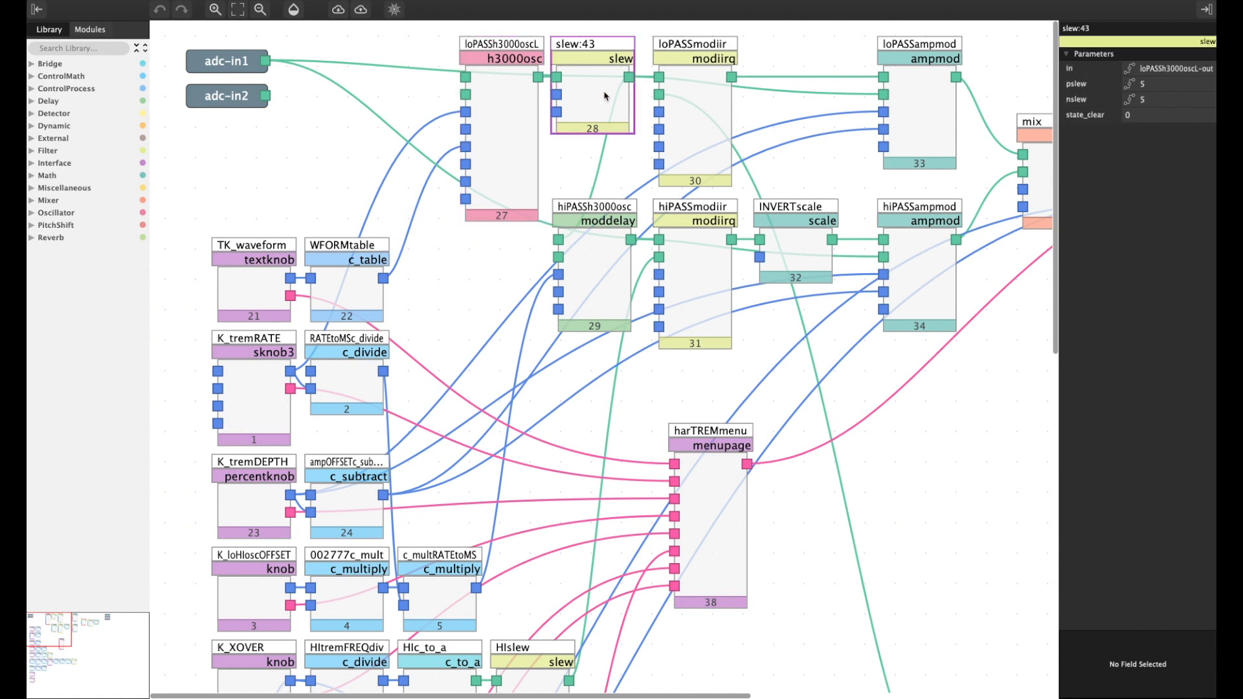
pyautogui.click(513, 95)
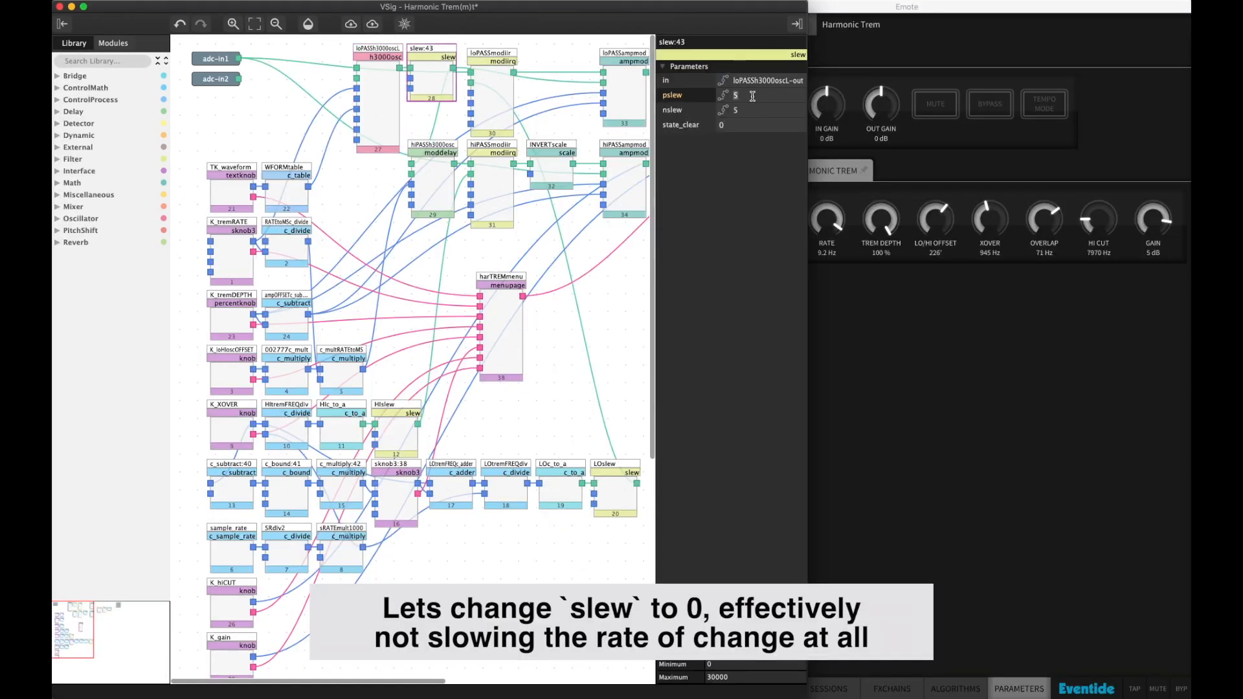
# Set both pslew and nslew of slew:43 to 0 and send the patch to the device
pyautogui.click(753, 109)
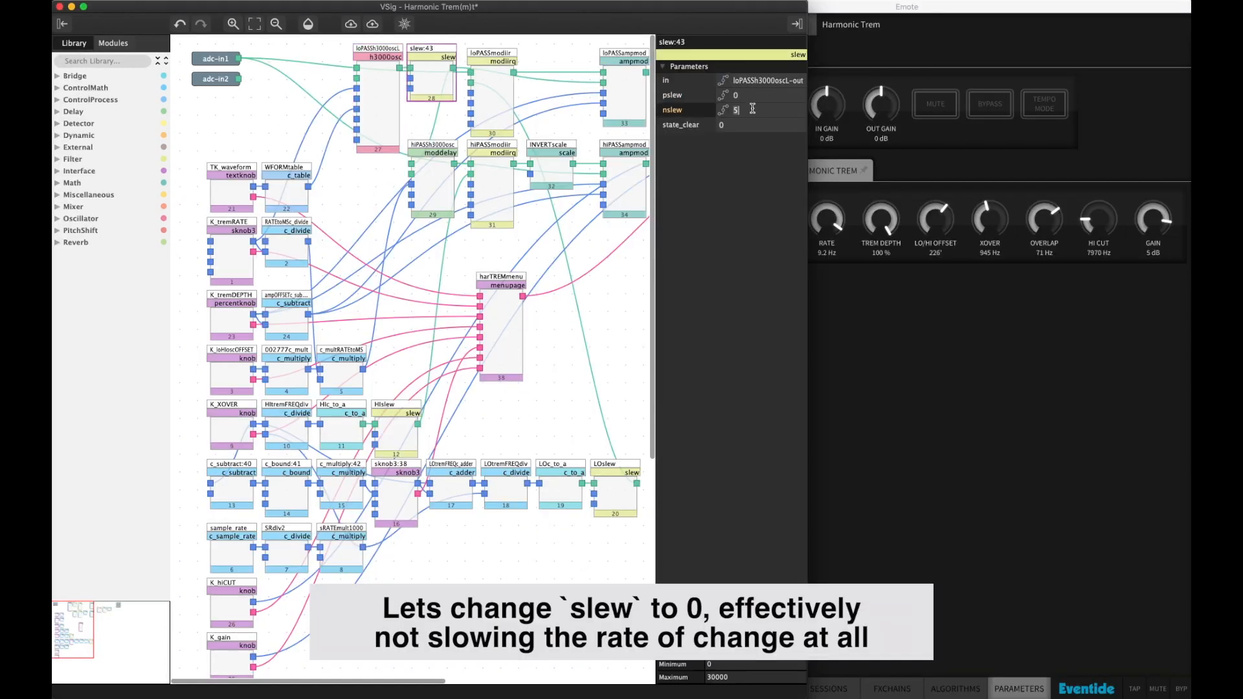
pyautogui.click(372, 24)
pyautogui.click(430, 170)
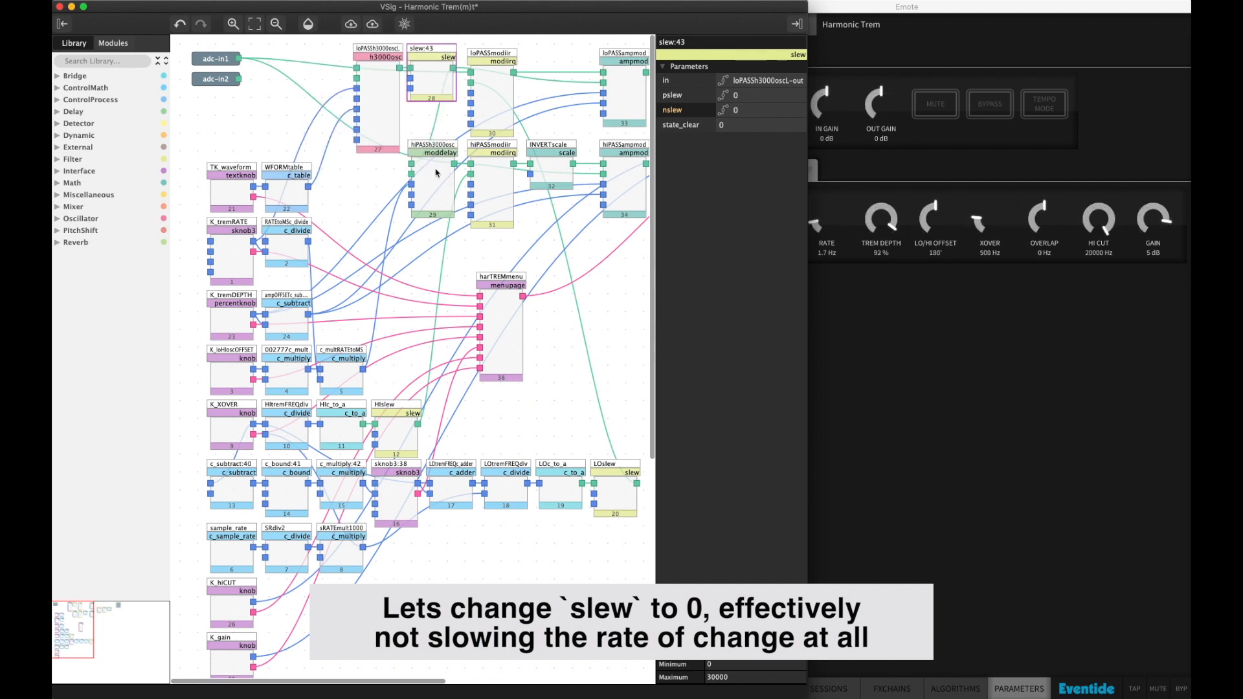
# Switch to Emote and test the patch with the Ramp waveform, 100 % trem depth, 903 Hz crossover and a 9.6 Hz rate
pyautogui.click(690, 209)
pyautogui.click(972, 183)
pyautogui.click(772, 218)
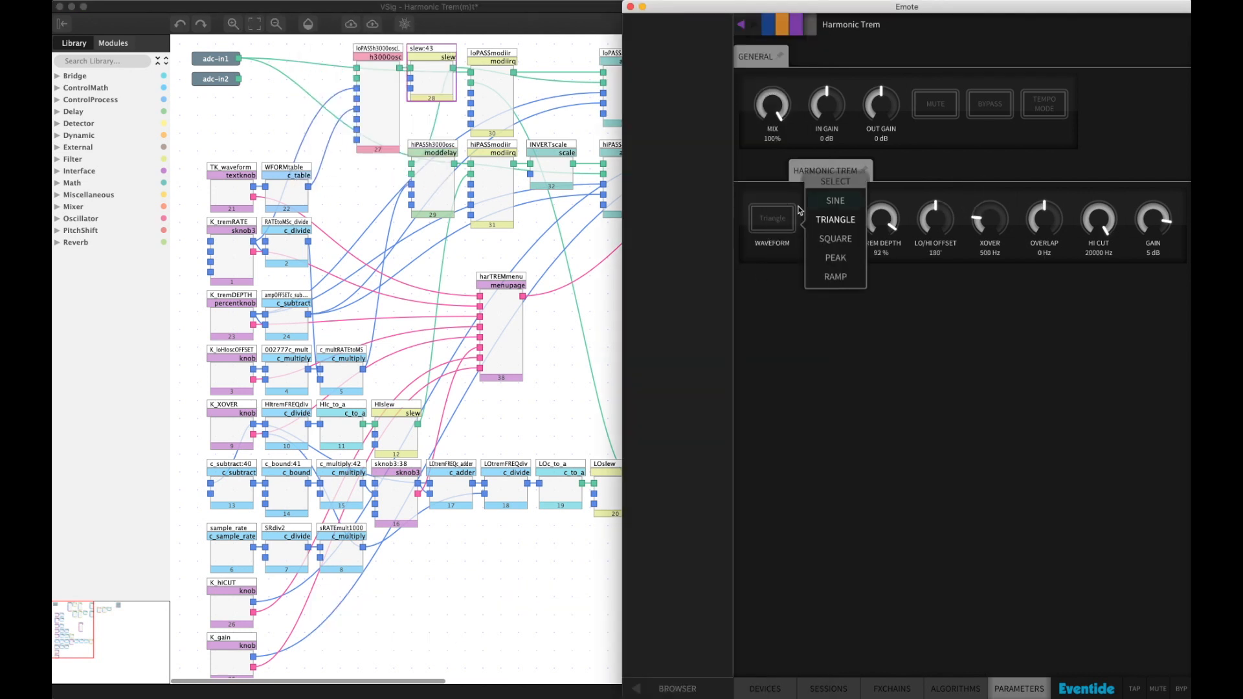
pyautogui.click(835, 276)
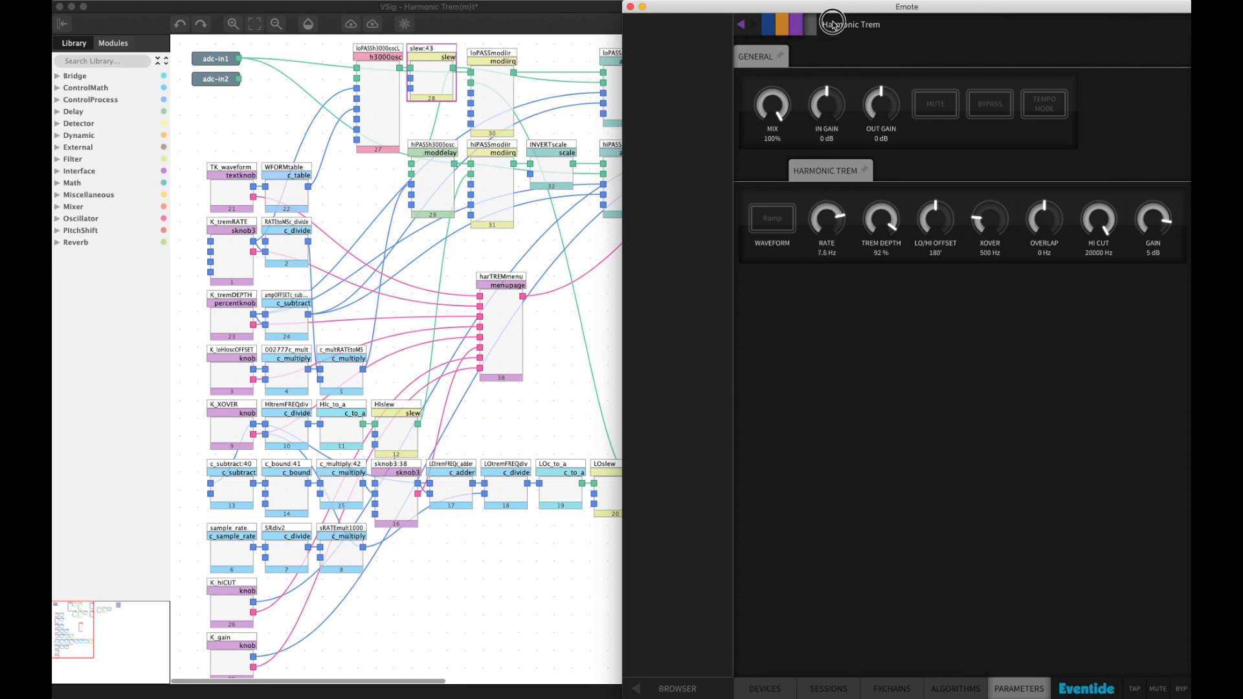
pyautogui.moveTo(888, 214); pyautogui.dragTo(891, 72)
pyautogui.moveTo(990, 219); pyautogui.dragTo(983, 153)
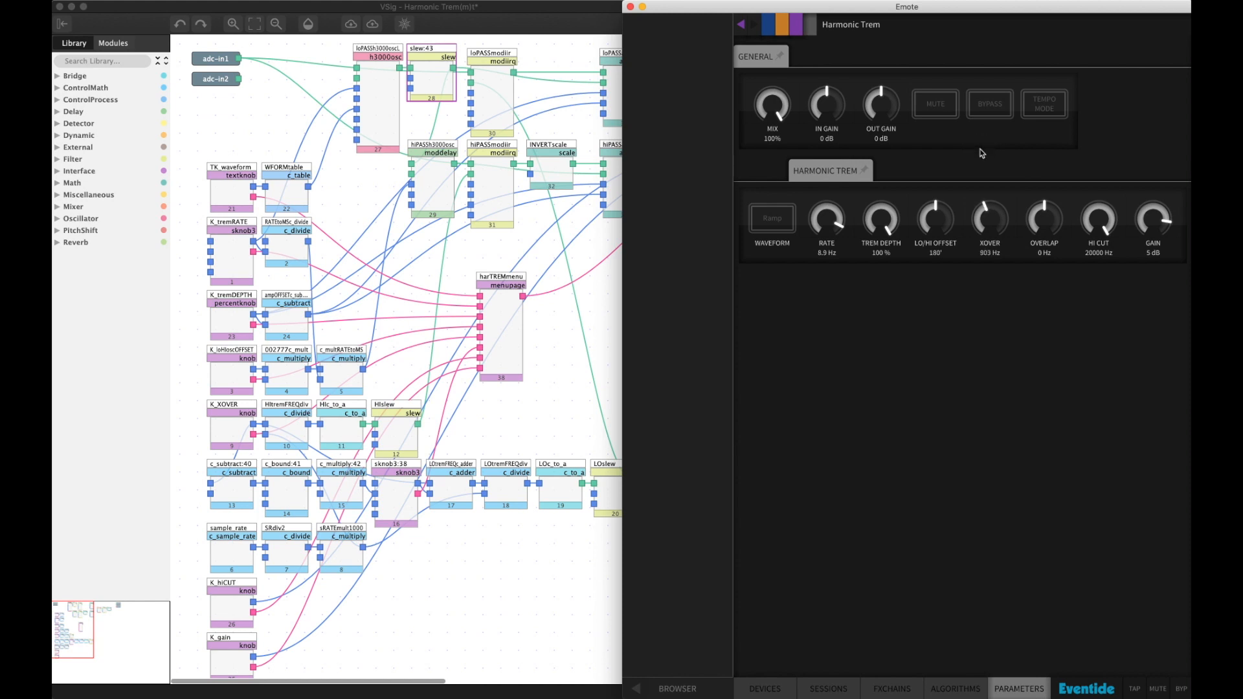
pyautogui.moveTo(833, 220); pyautogui.dragTo(830, 200)
pyautogui.click(784, 227)
pyautogui.click(834, 182)
# Set pslew and nslew of slew:43 back to 5 and send Harmonic Trem to FX Chain 1 Slot 1
pyautogui.click(439, 80)
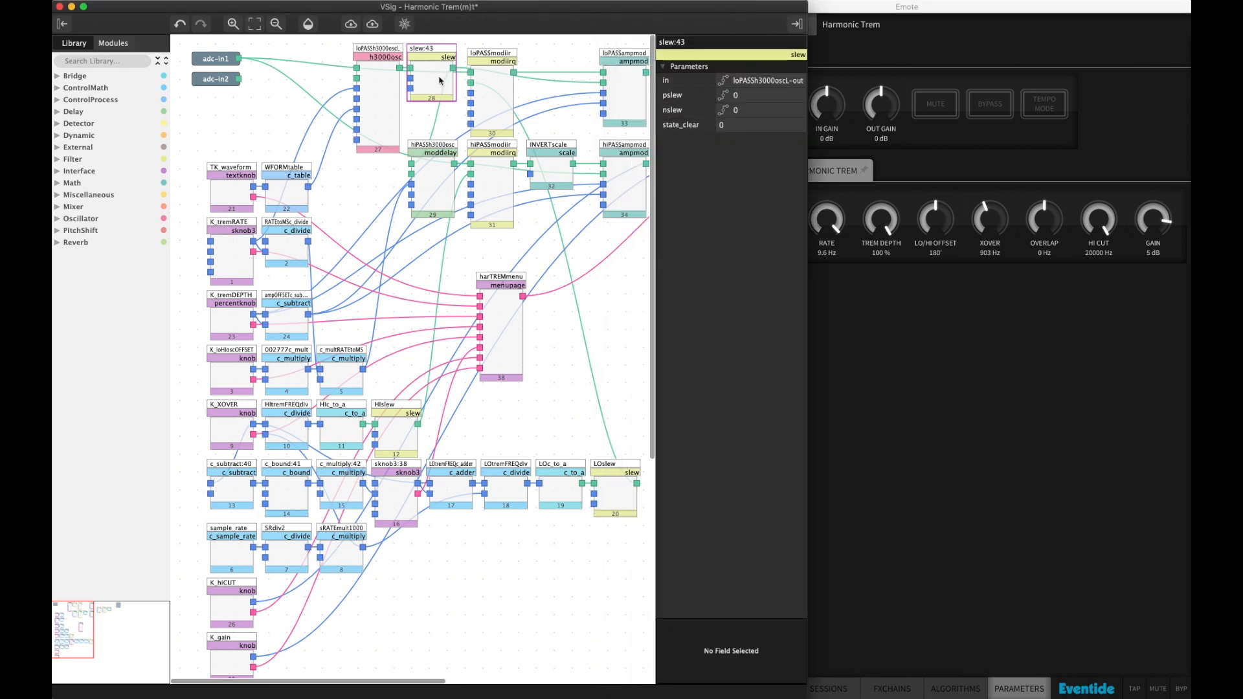
pyautogui.click(755, 98)
pyautogui.click(372, 24)
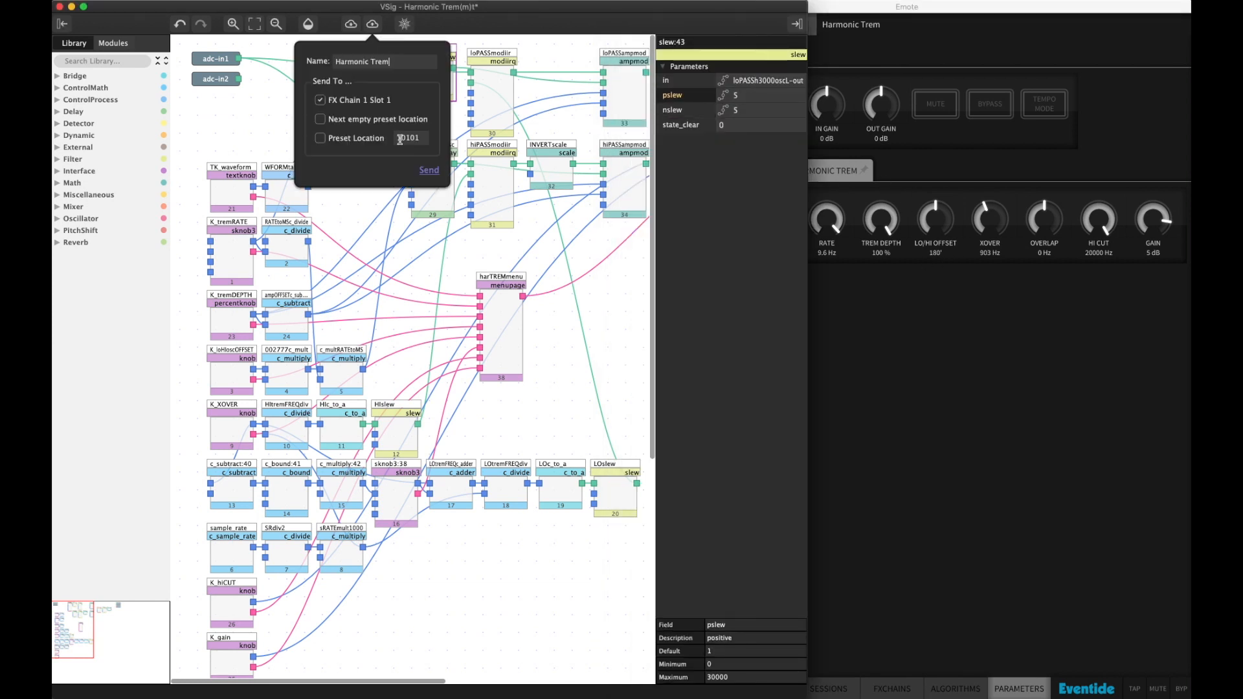
pyautogui.click(429, 170)
# In Emote, test the Square waveform with an 800 Hz crossover, 9.1 Hz rate and 100 % trem depth, and change the waveform to Ramp
pyautogui.click(772, 218)
pyautogui.click(836, 238)
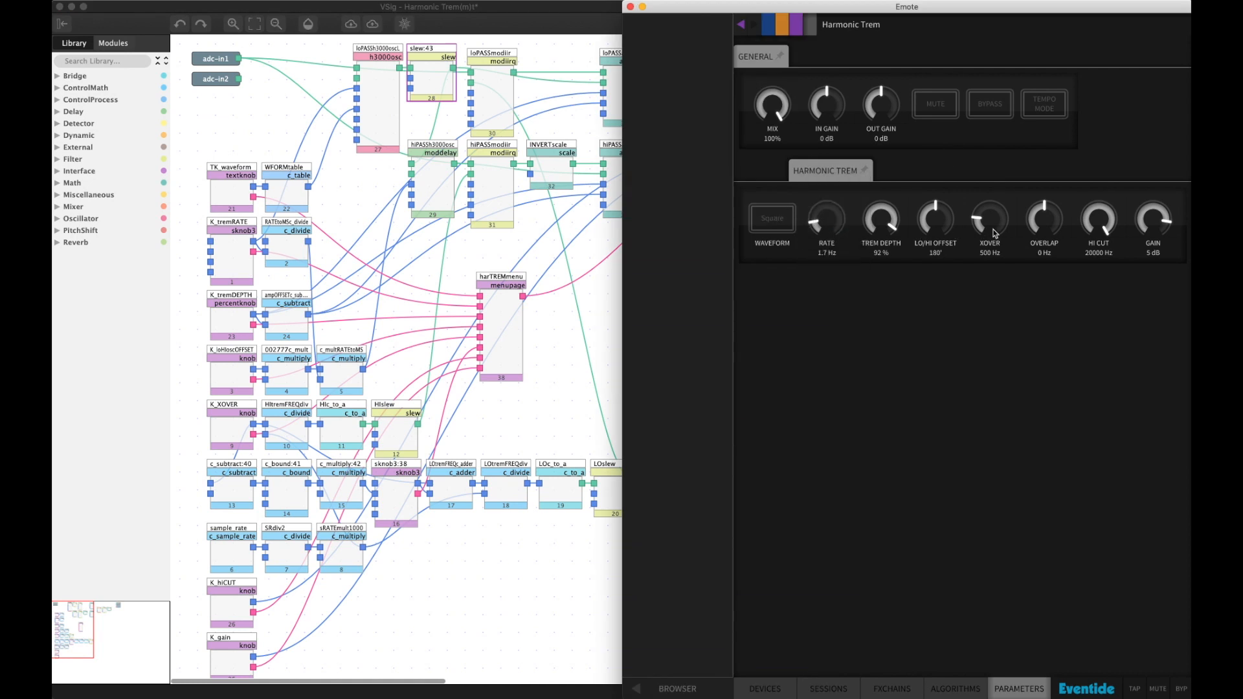
pyautogui.moveTo(994, 231); pyautogui.dragTo(980, 172)
pyautogui.moveTo(827, 215); pyautogui.dragTo(822, 37)
pyautogui.moveTo(831, 216); pyautogui.dragTo(884, 123)
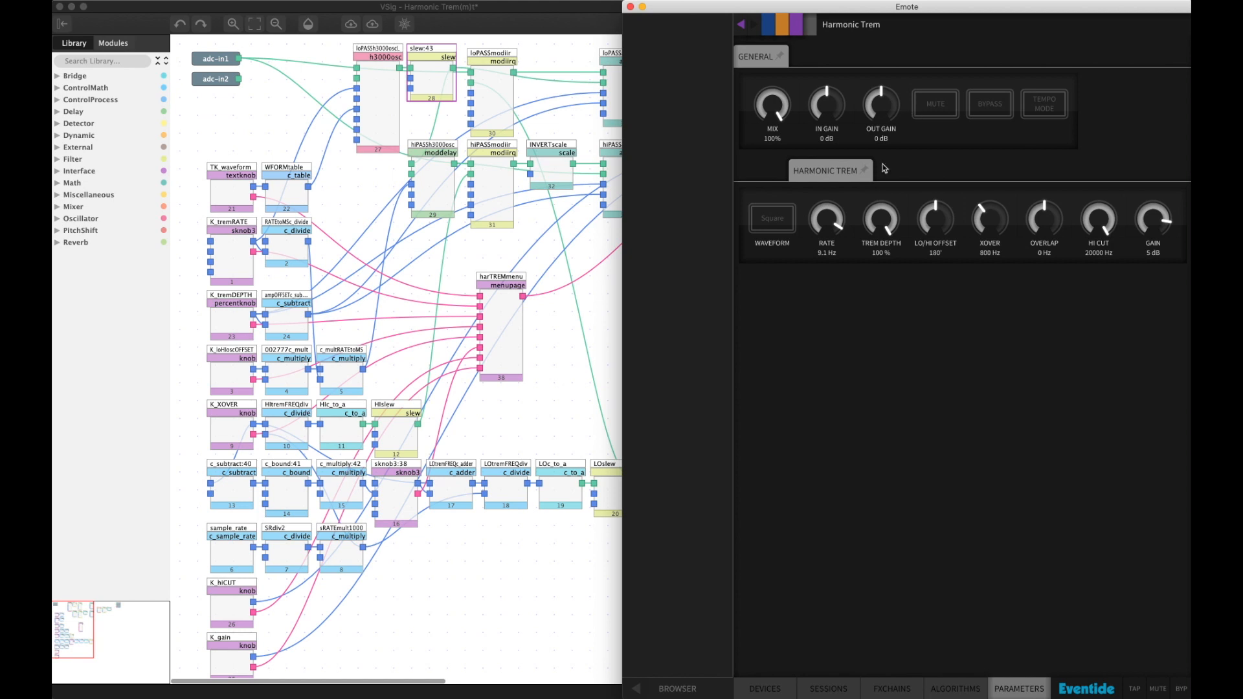
pyautogui.click(757, 221)
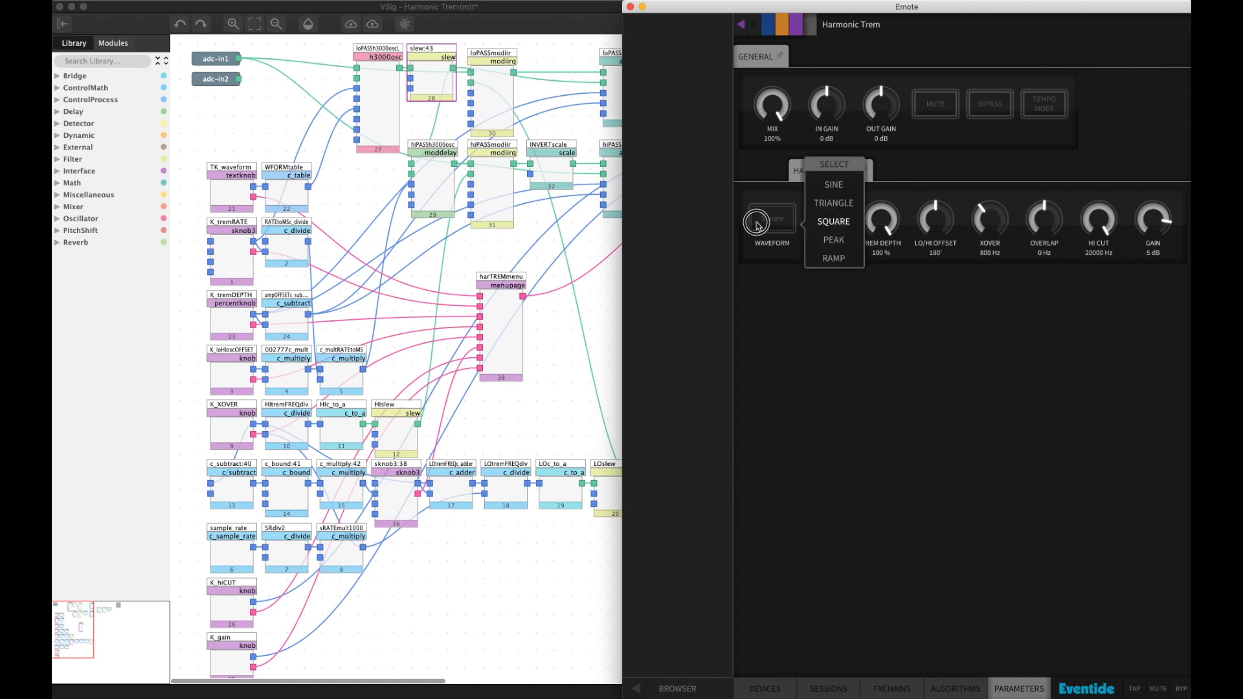
pyautogui.click(824, 262)
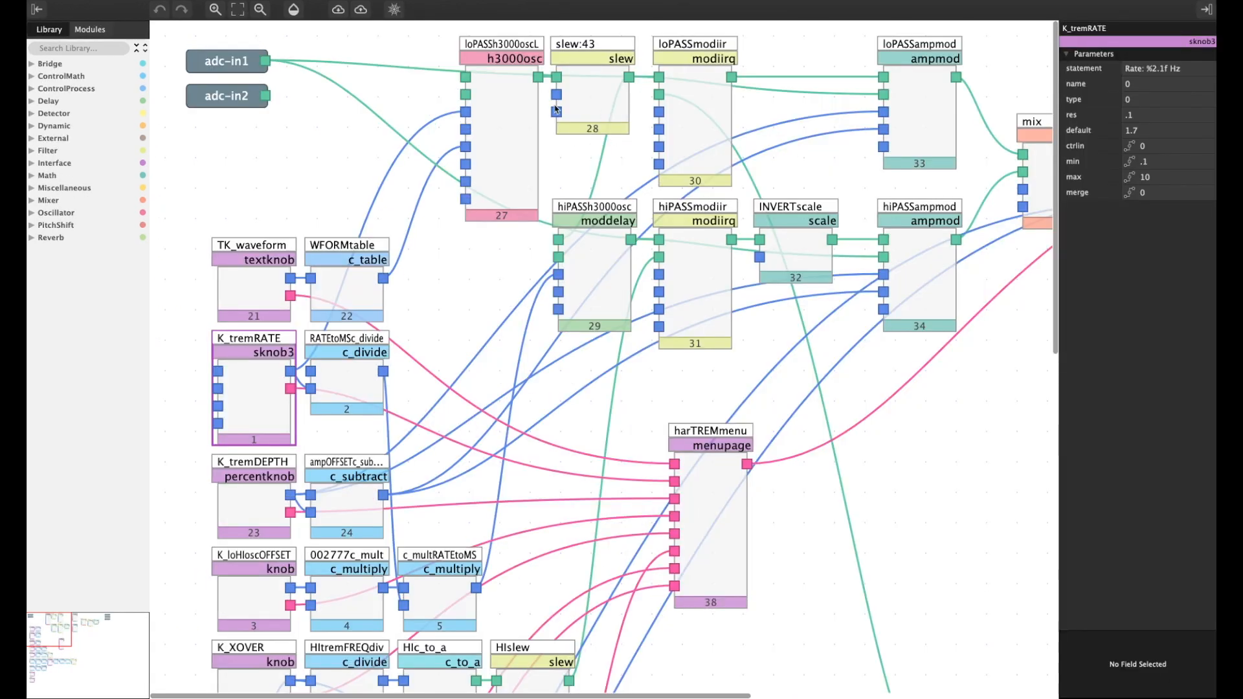
# In VSig, trace the loPASSh3000oscL output through slew:43 to loPASSampmod and the hiPASSh3000osc delay
pyautogui.click(516, 103)
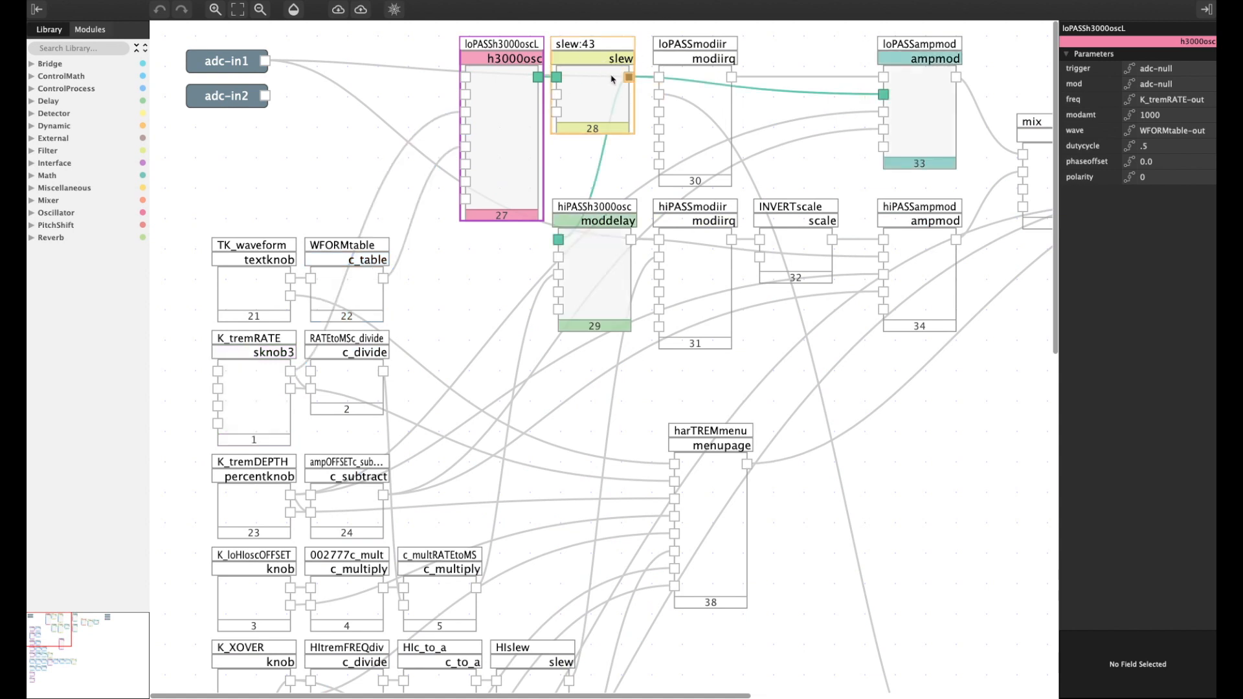
pyautogui.click(927, 91)
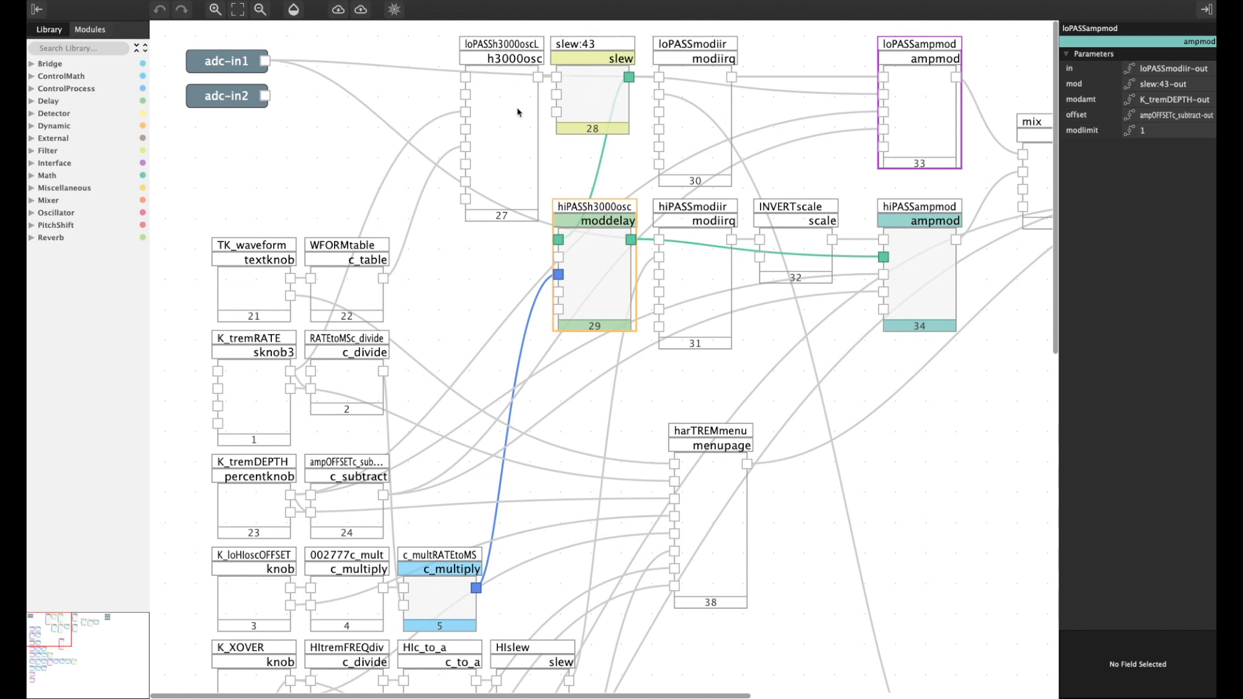
# Examine the slew:43 settings and the hiPASSh3000osc moddelay parameters it feeds
pyautogui.click(608, 79)
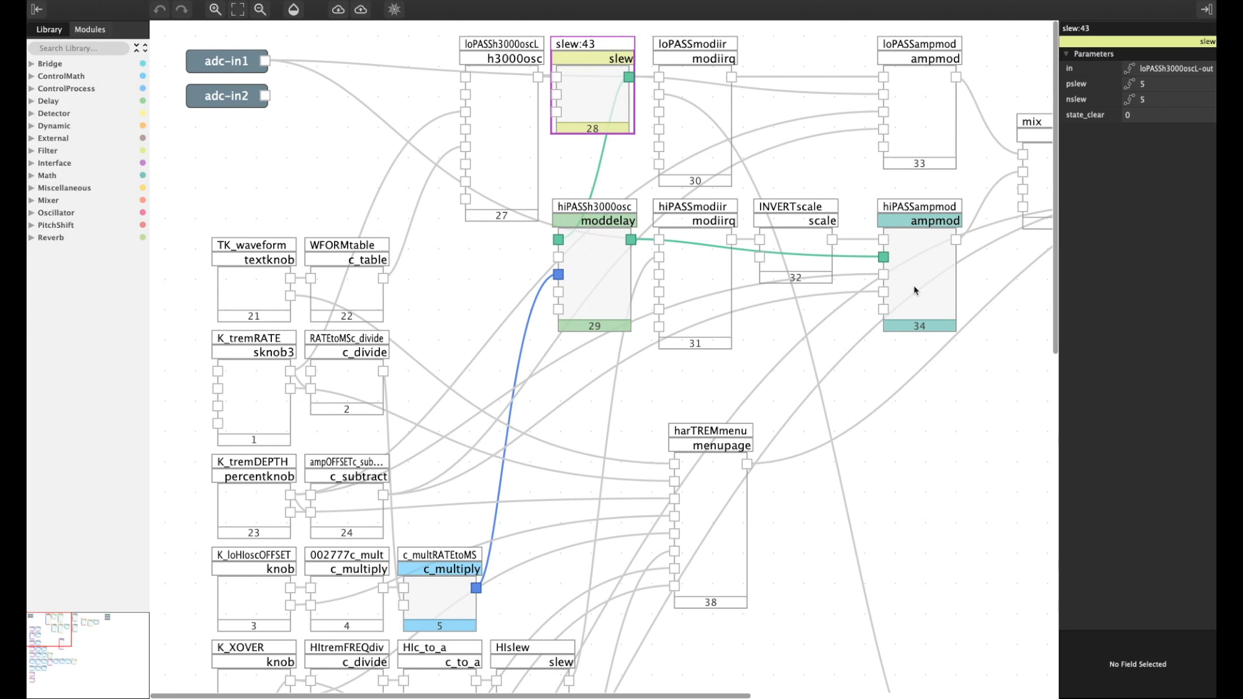
pyautogui.click(607, 290)
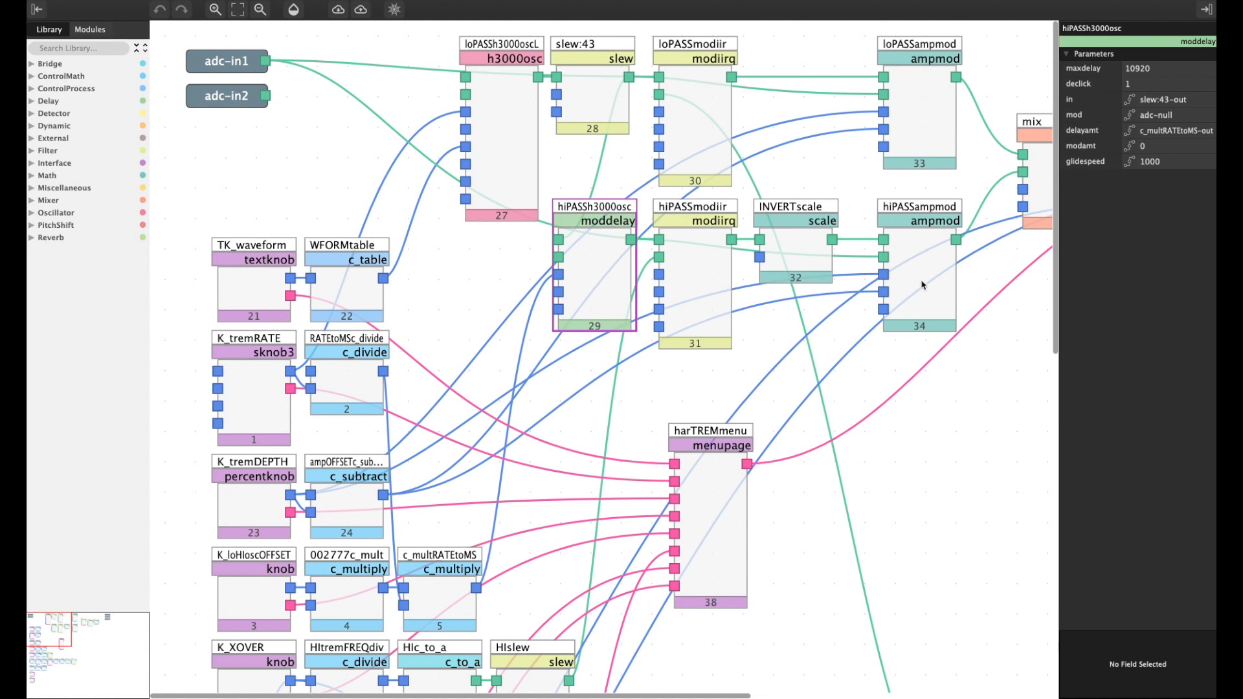
pyautogui.click(599, 268)
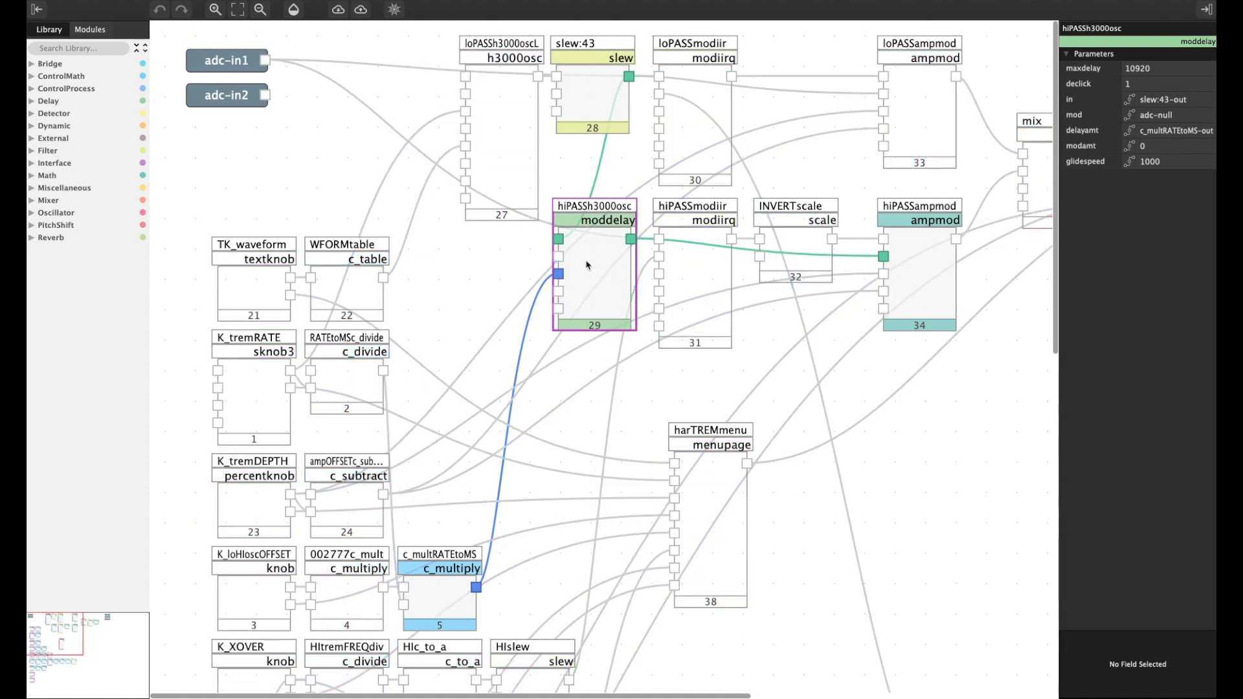
# Examine the K_loHIoscOFFSET knob's default and follow its output through the 002777c_mult and c_multRATEtoMS multipliers
pyautogui.scroll(-1, 563, 273)
pyautogui.scroll(-2, 564, 273)
pyautogui.click(257, 525)
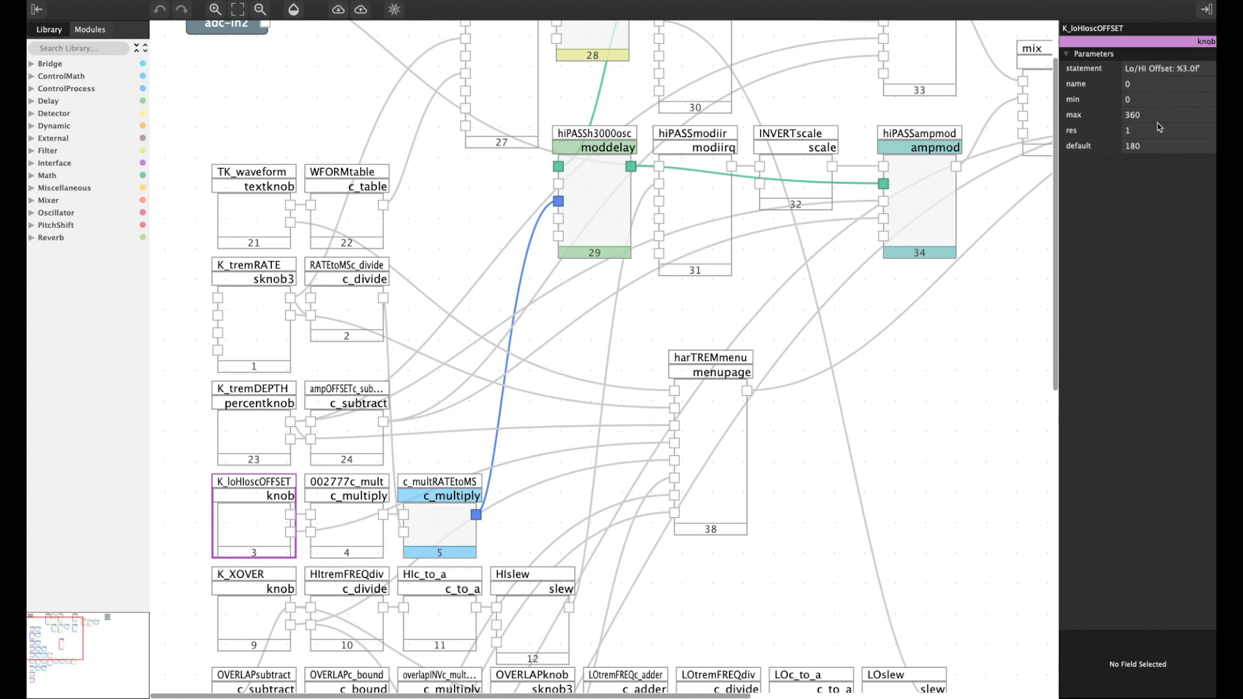
pyautogui.click(1163, 149)
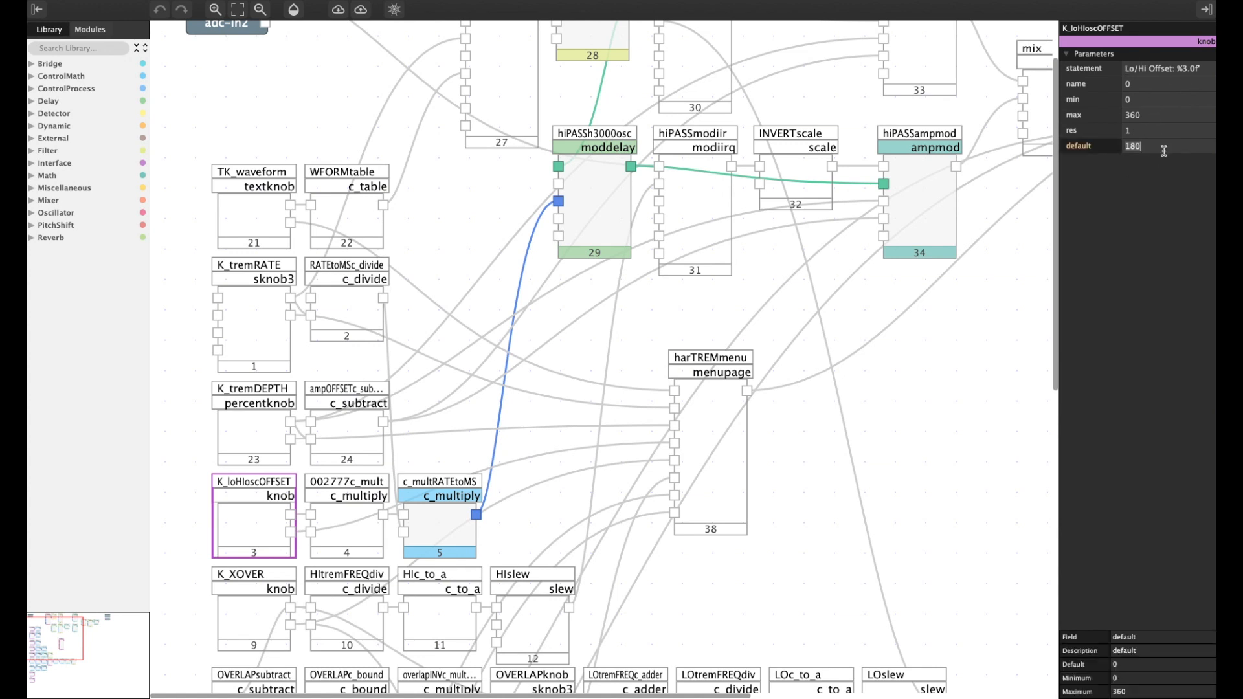
pyautogui.click(357, 532)
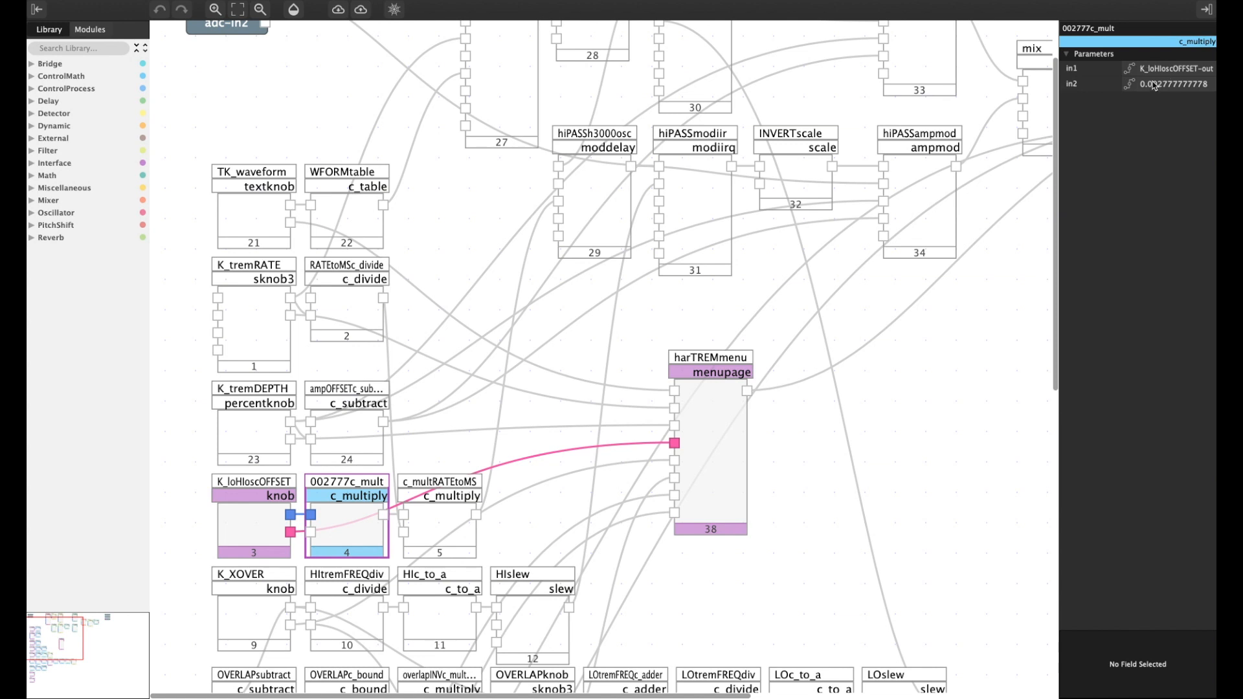
pyautogui.click(434, 524)
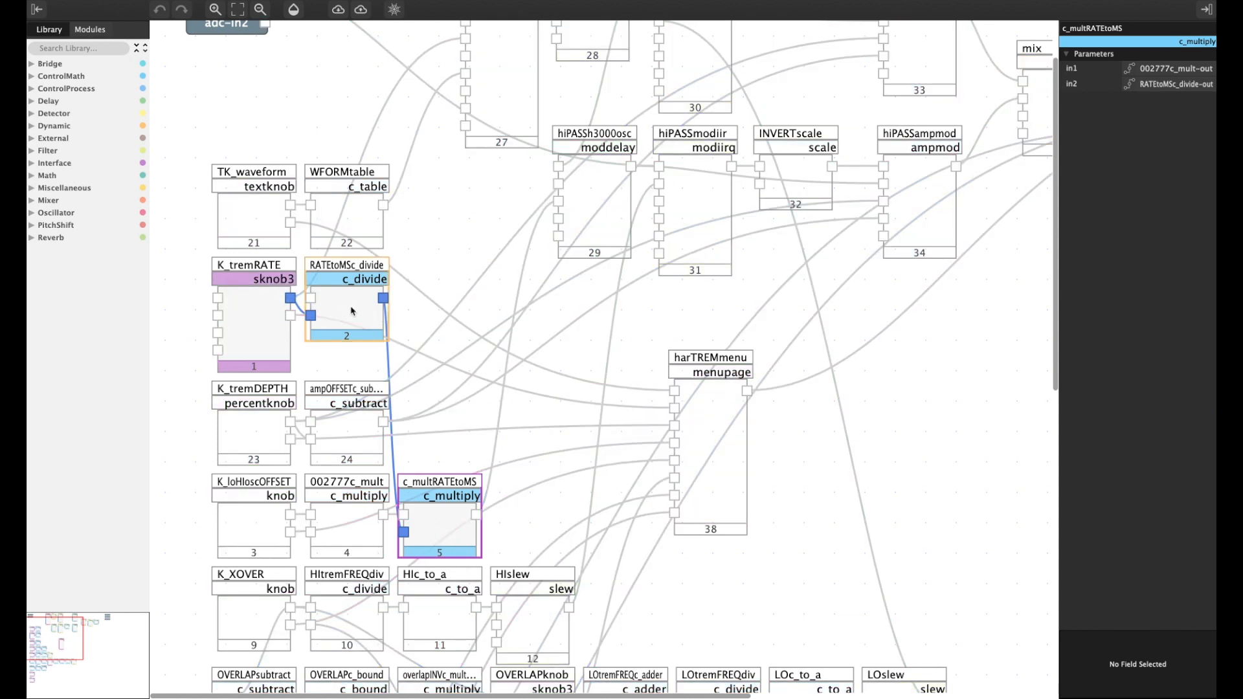
# Trace the K_tremRATE output to the RATEtoMSc_divide module and the loPASSh3000oscL oscillator
pyautogui.click(260, 300)
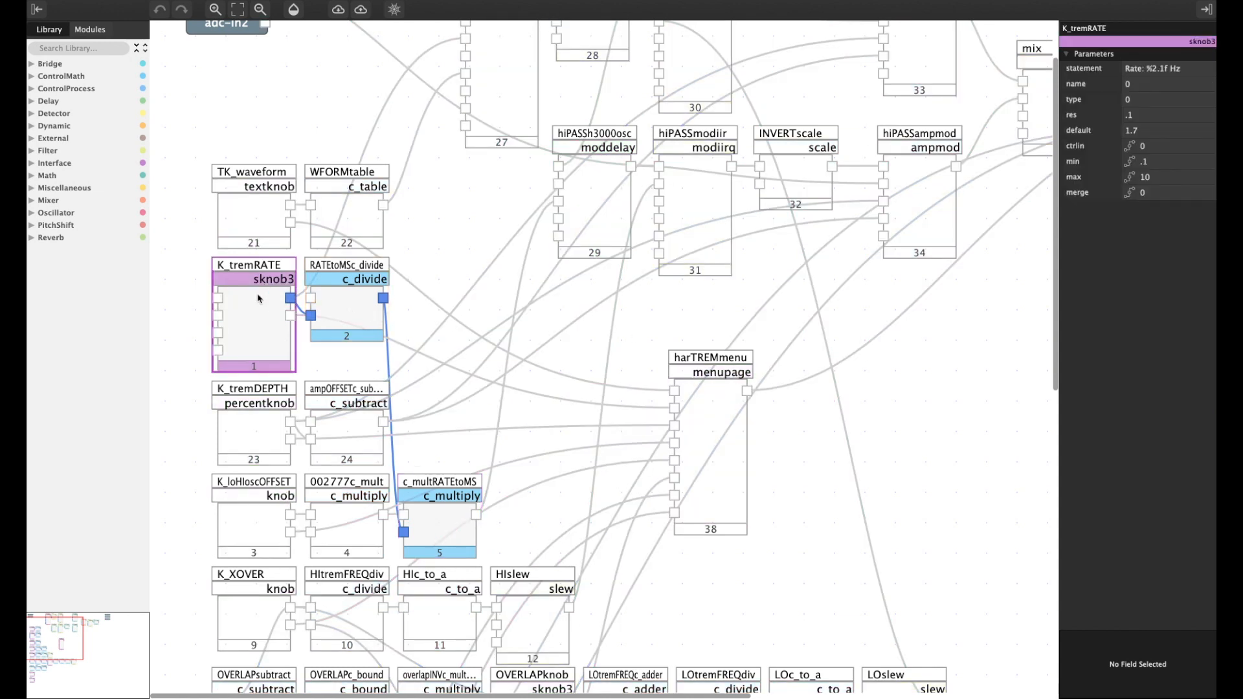
pyautogui.click(348, 305)
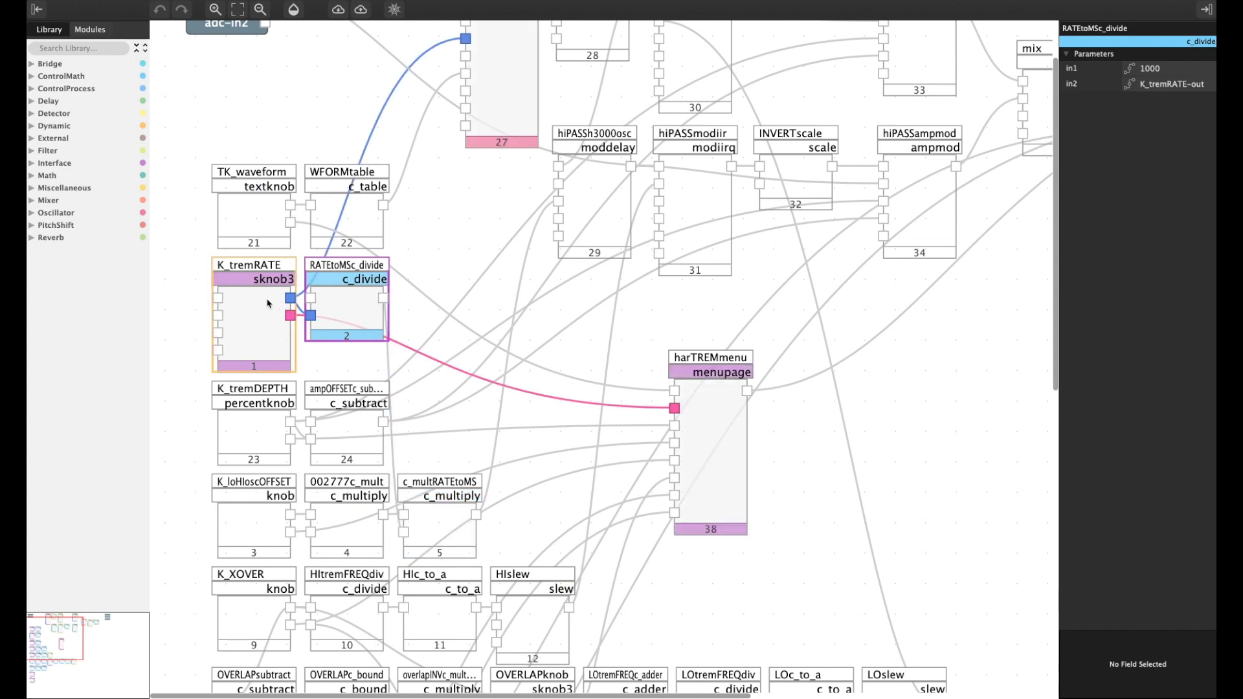
pyautogui.scroll(1, 257, 303)
pyautogui.scroll(3, 257, 303)
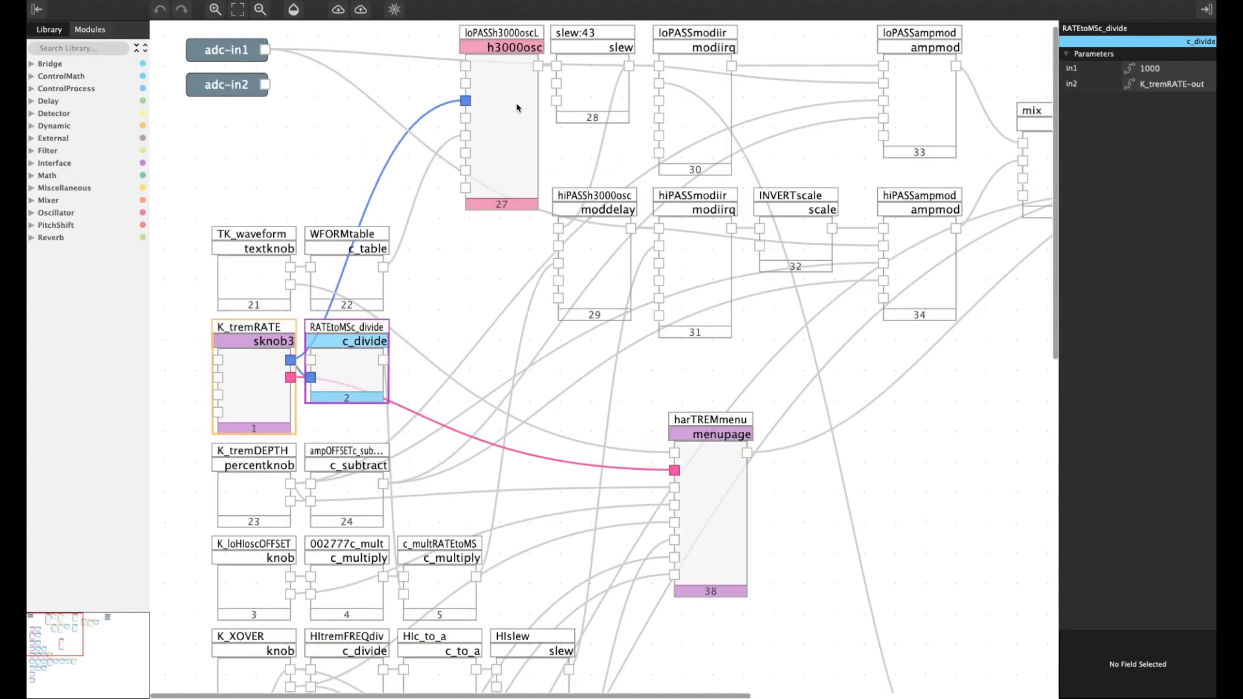
pyautogui.click(252, 368)
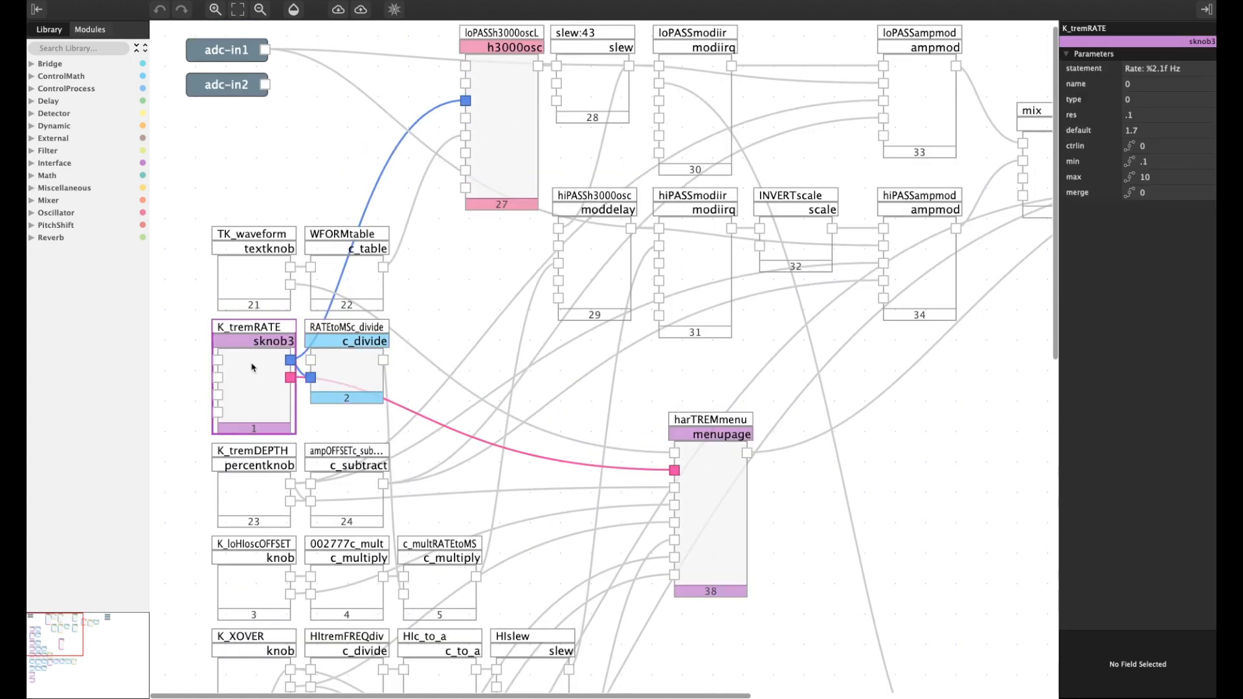
pyautogui.scroll(-3, 252, 367)
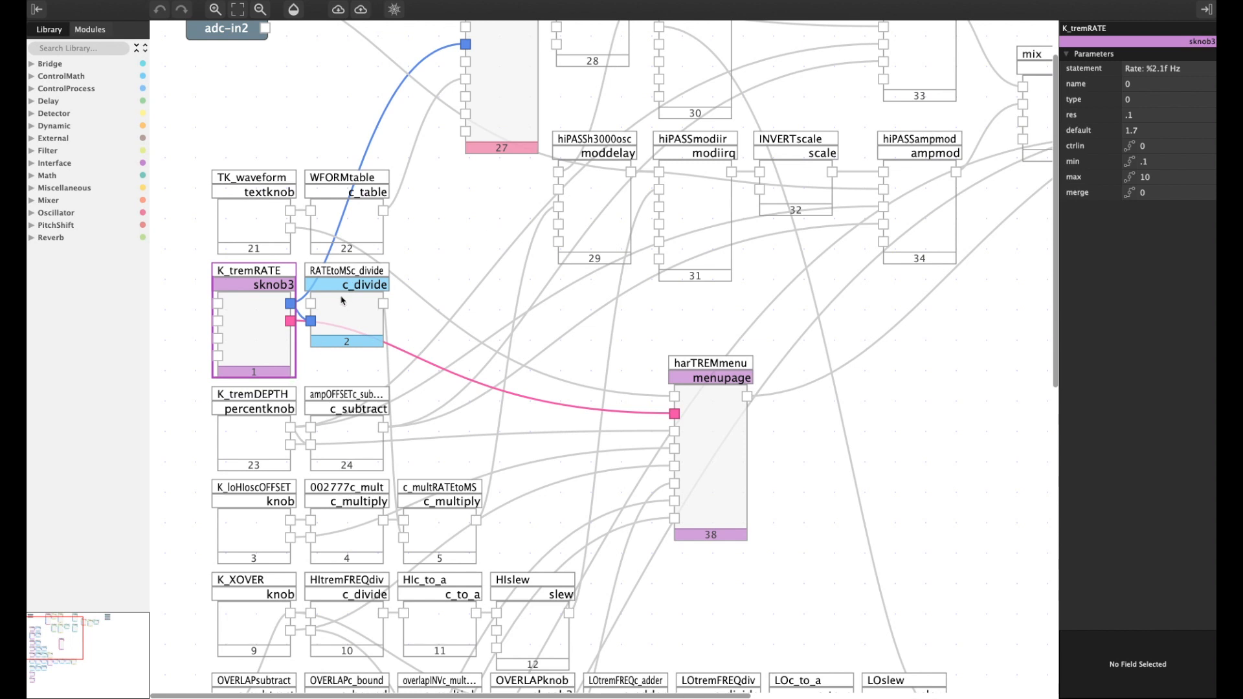
# Inspect the delayamt parameter of hiPASSh3000osc and the inputs of RATEtoMSc_divide
pyautogui.click(578, 188)
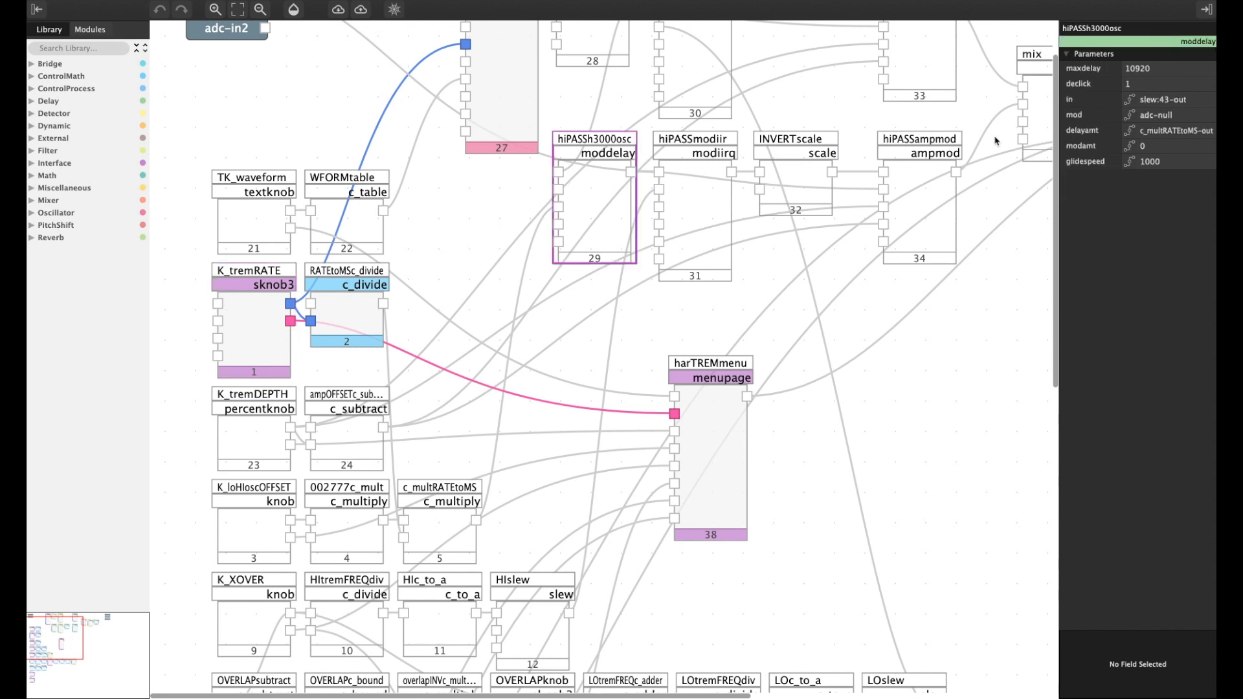
pyautogui.click(1164, 136)
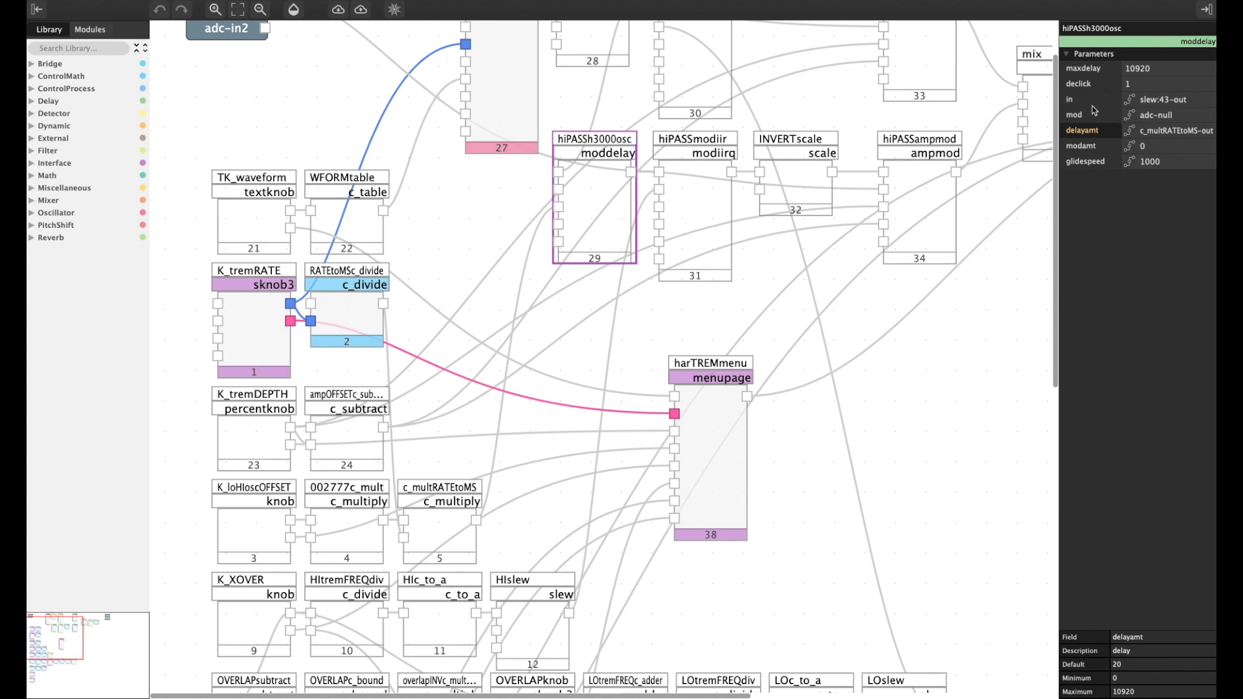
pyautogui.click(349, 307)
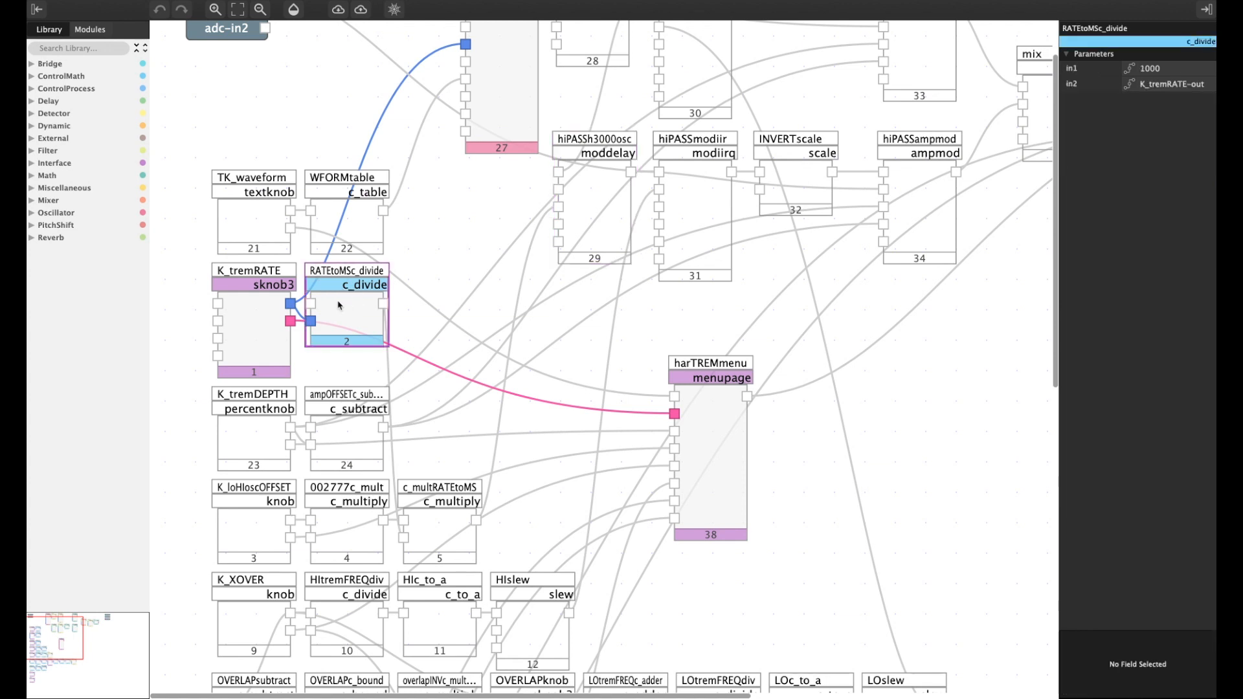
pyautogui.click(339, 321)
# Switch to Calculator and divide 1000 by 1 to convert a 1 Hz rate to milliseconds
pyautogui.press('super+Tab')
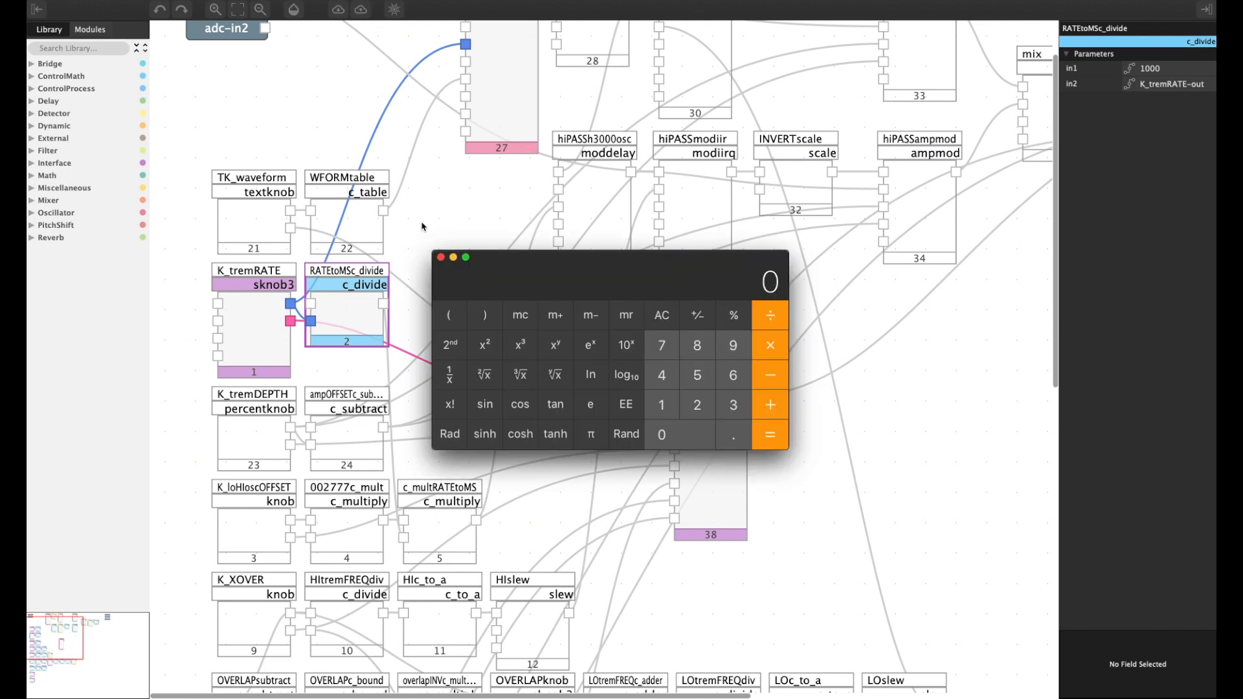
pyautogui.moveTo(550, 275); pyautogui.dragTo(658, 307)
pyautogui.write('1000')
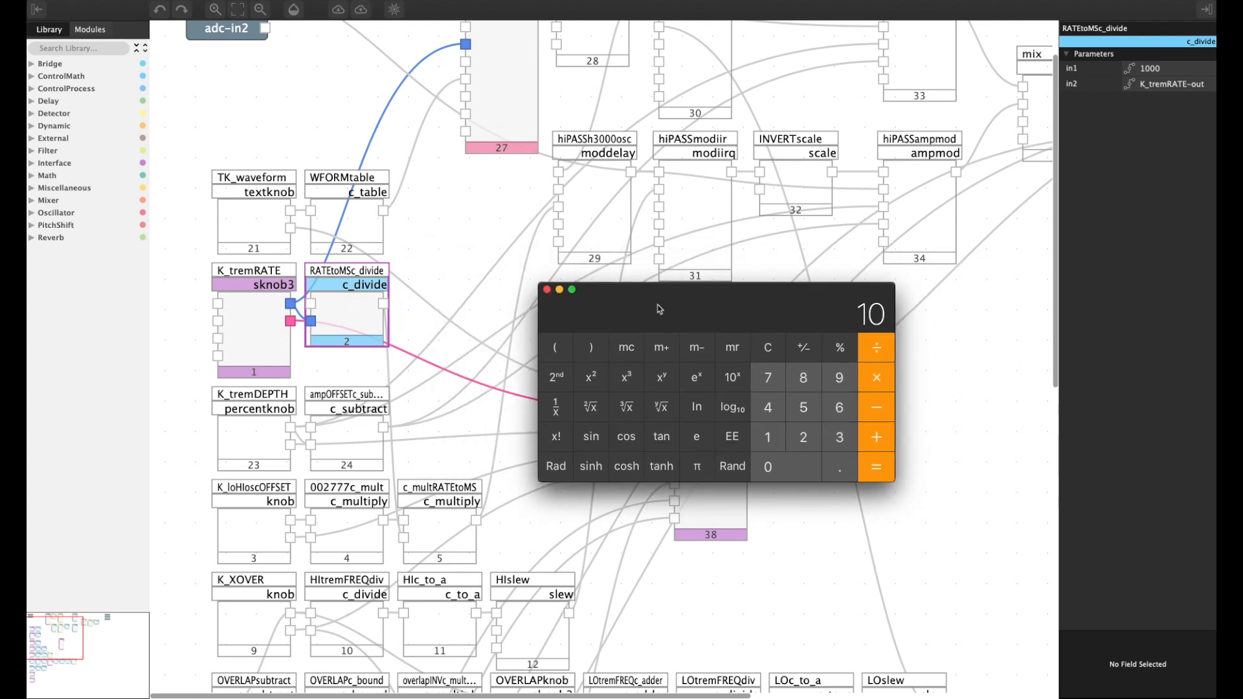
pyautogui.press('/')
pyautogui.write('1')
pyautogui.press('Return')
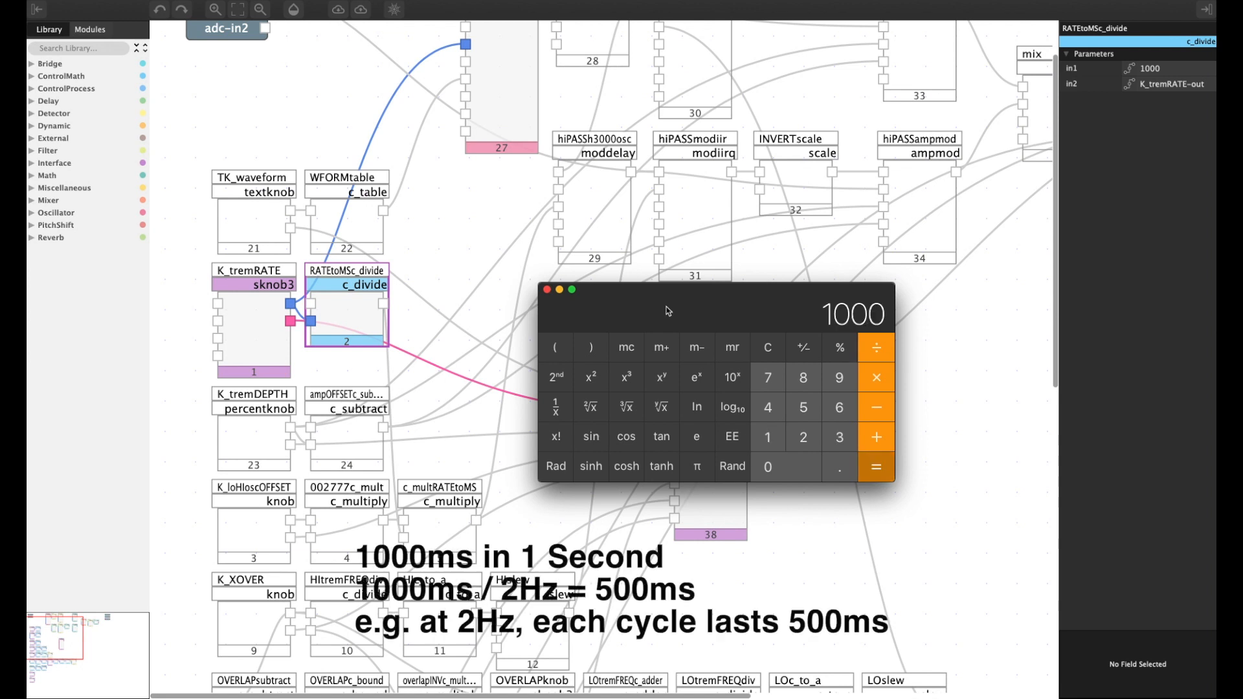
# Divide 1000 by 2 to convert a 2 Hz rate to milliseconds, and return to VSig
pyautogui.write('1000')
pyautogui.press('/')
pyautogui.write('2')
pyautogui.press('Return')
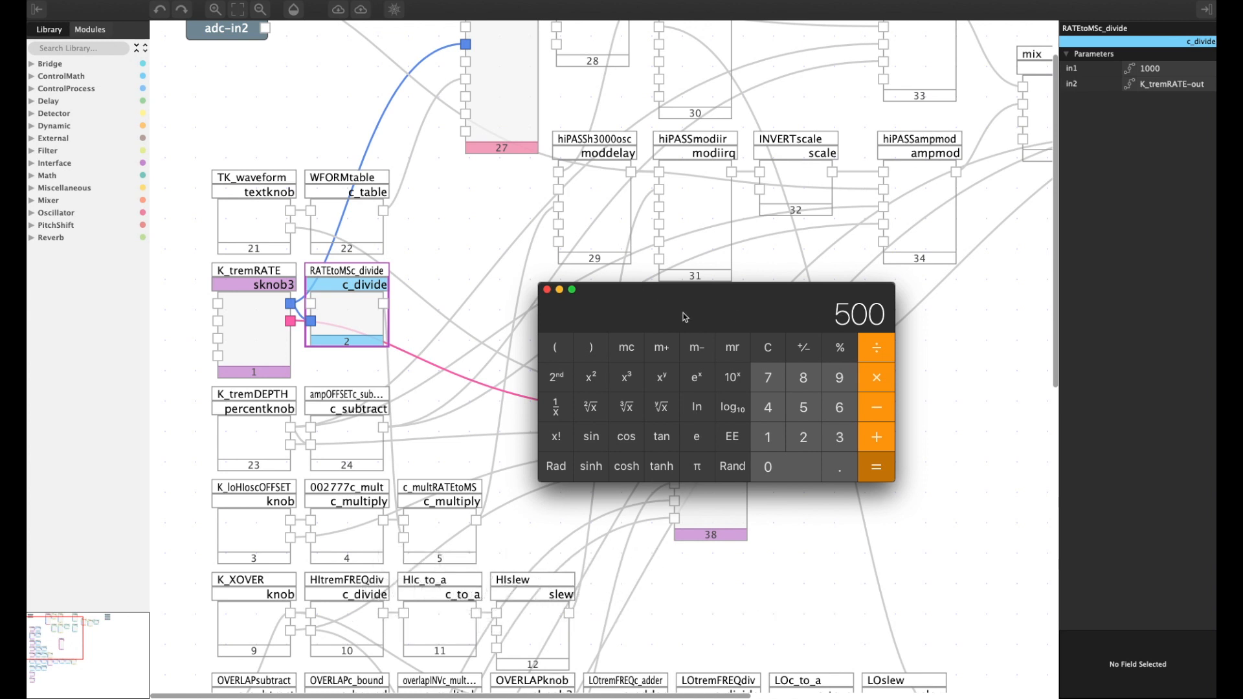
pyautogui.click(456, 345)
# Review the RATEtoMSc_divide inputs against the delay parameters of hiPASSh3000osc
pyautogui.click(341, 310)
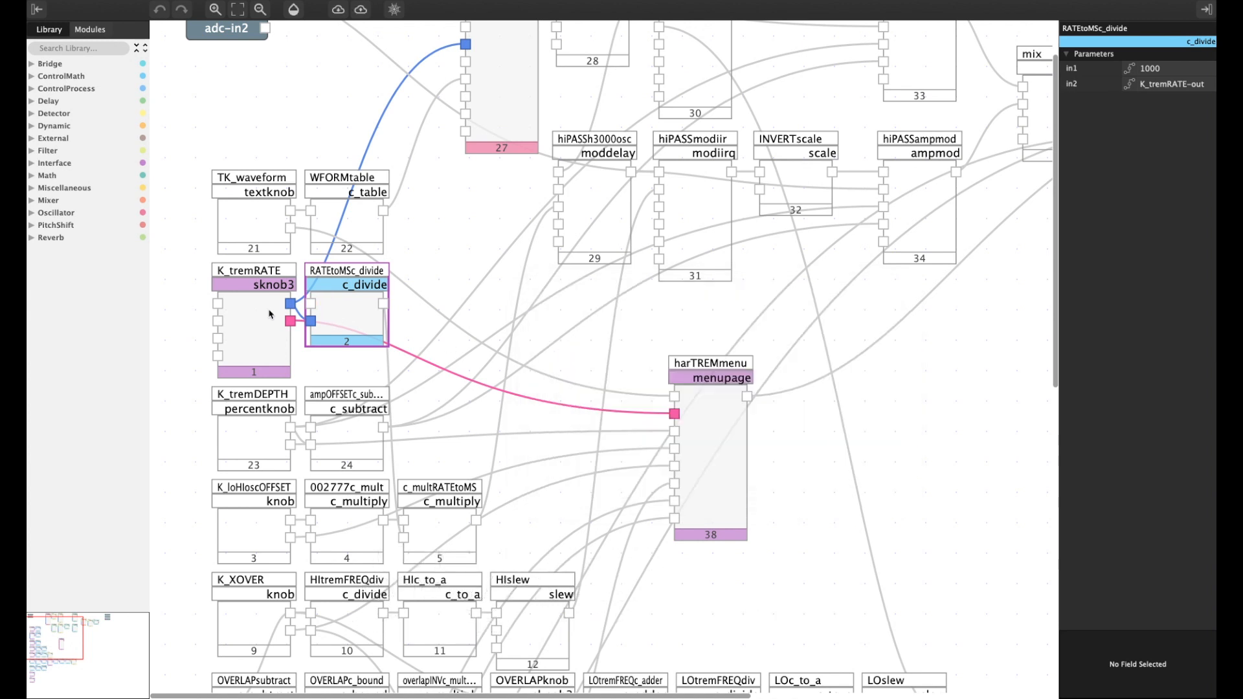
pyautogui.click(351, 303)
pyautogui.scroll(3, 597, 253)
pyautogui.click(597, 253)
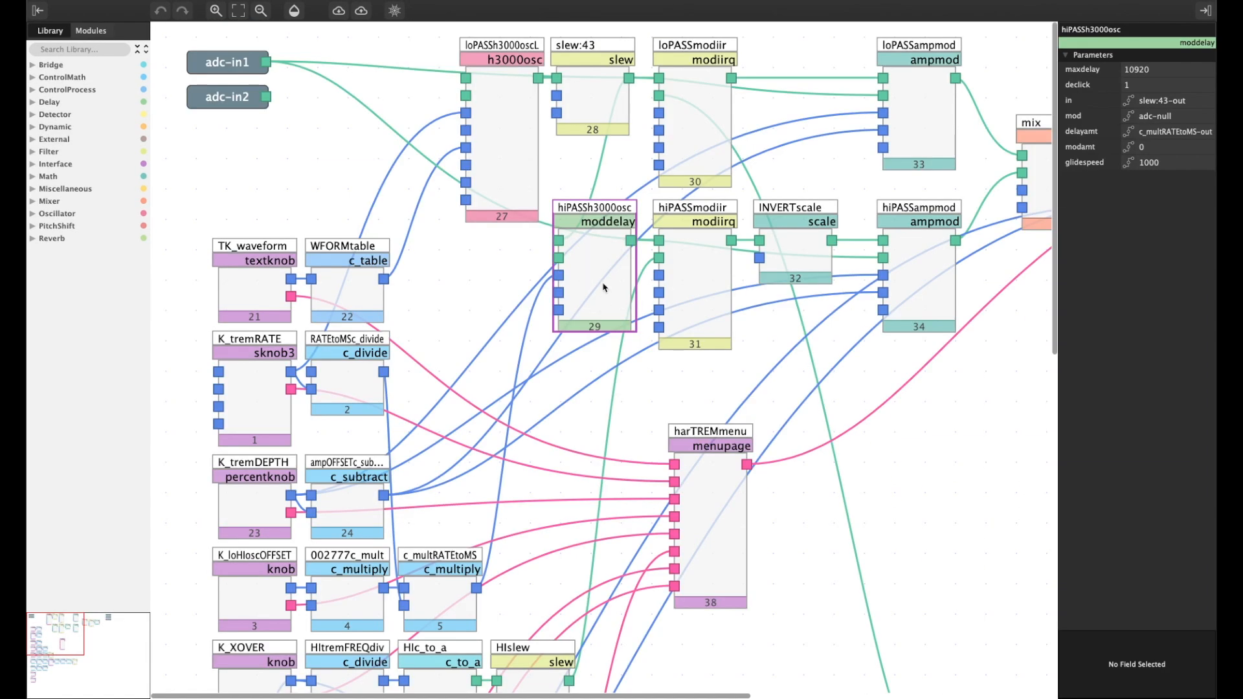
# Examine the trigger and phaseoffset parameters of the loPASSh3000oscL oscillator
pyautogui.click(503, 133)
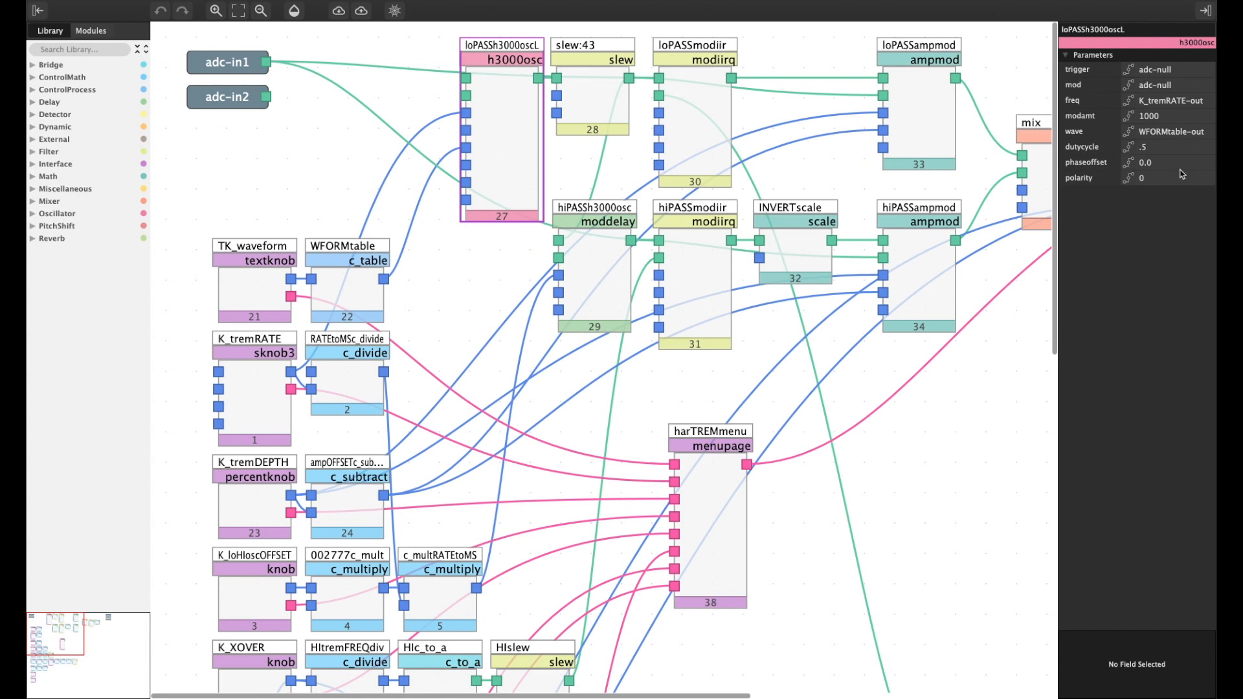
pyautogui.click(1090, 72)
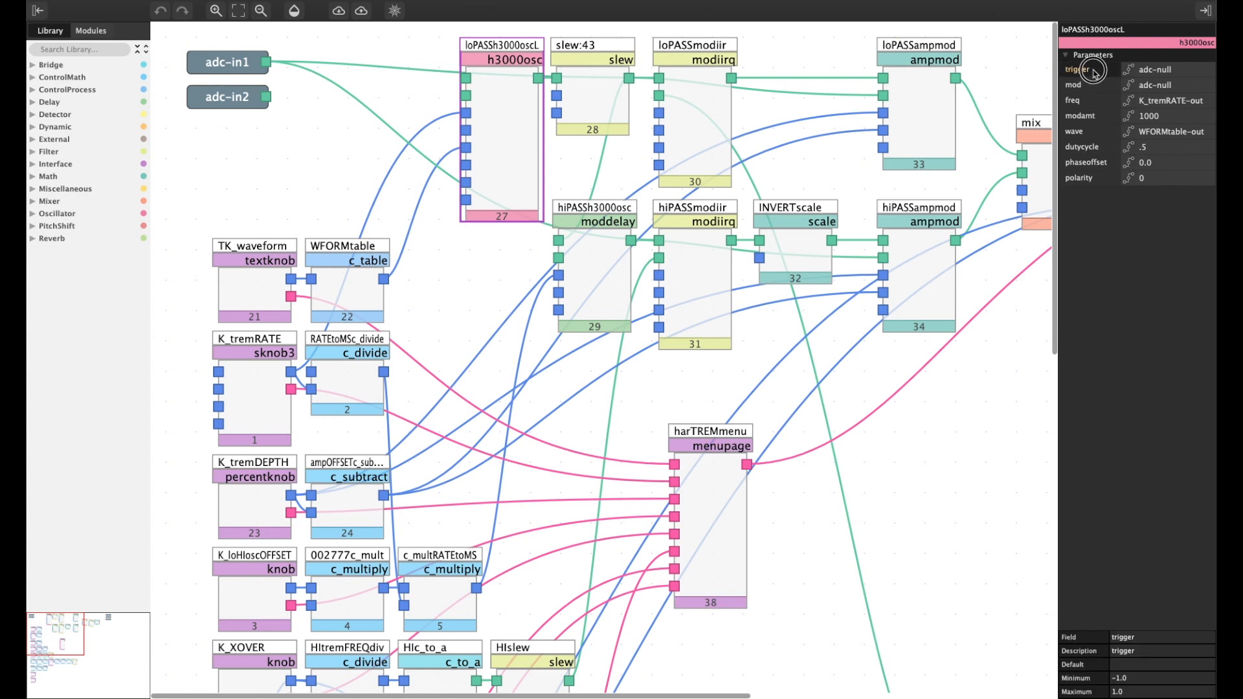
pyautogui.click(1100, 167)
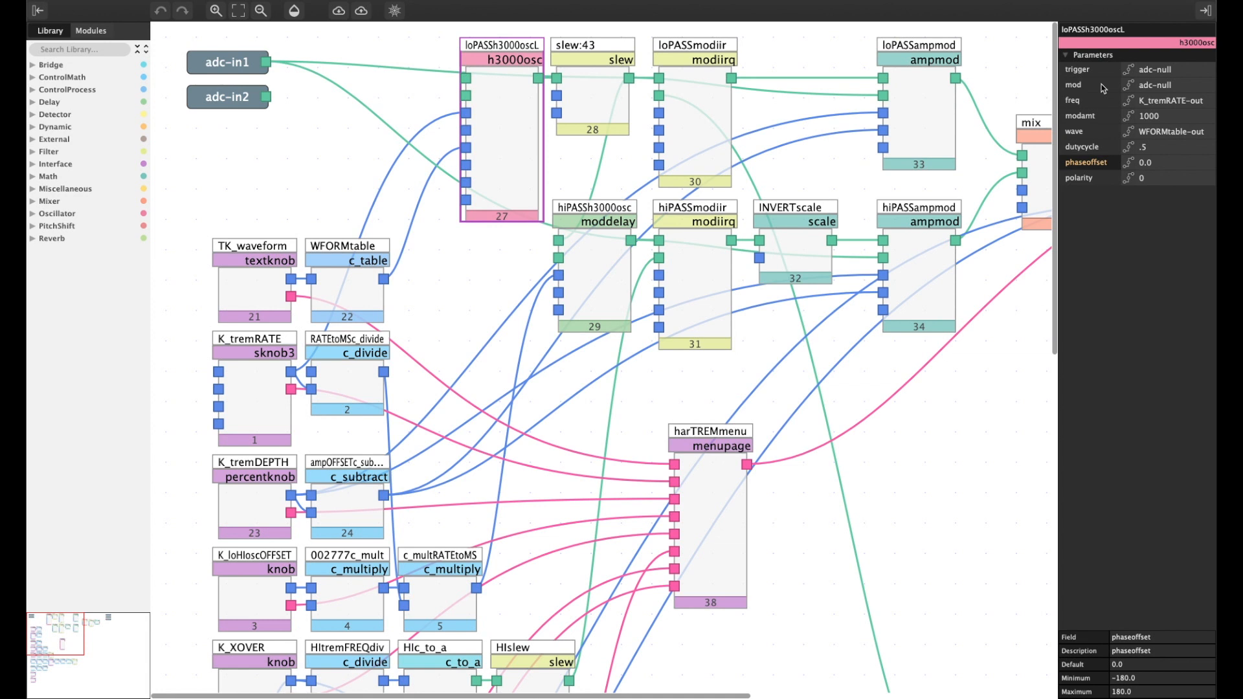
# Compare the hiPASSh3000osc delay with the K_tremRATE knob and the loPASSh3000oscL oscillator that it drives
pyautogui.click(576, 255)
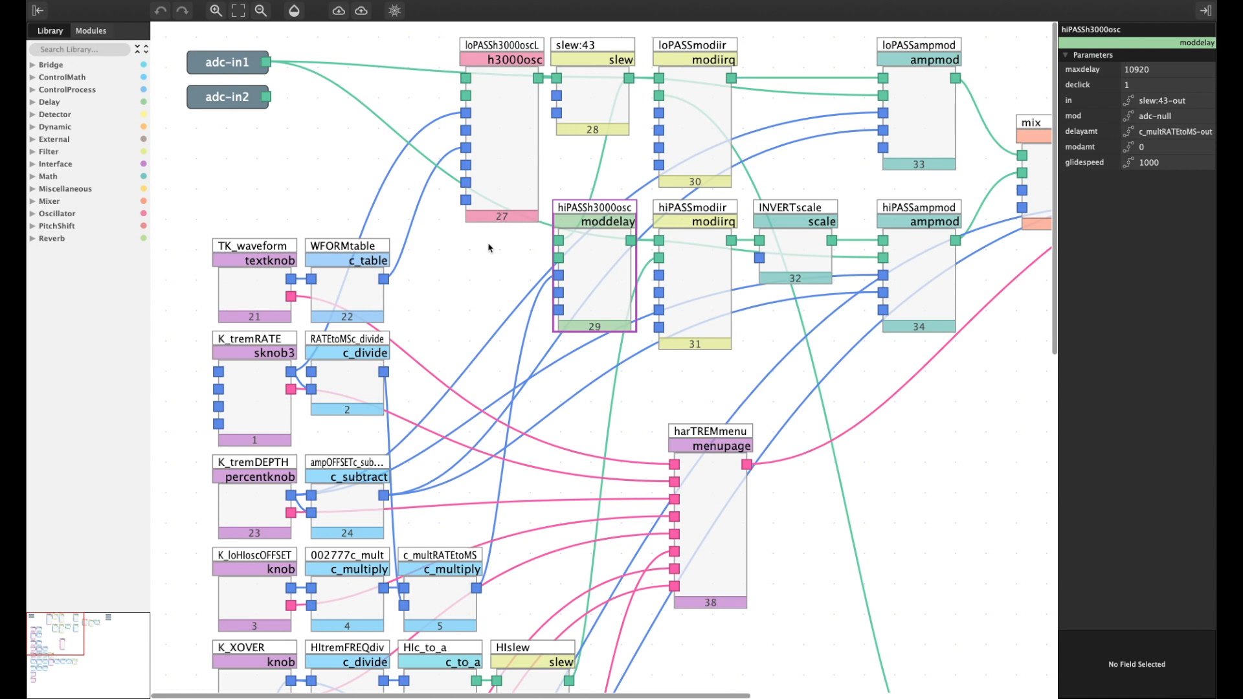
pyautogui.click(594, 274)
pyautogui.scroll(-1, 588, 347)
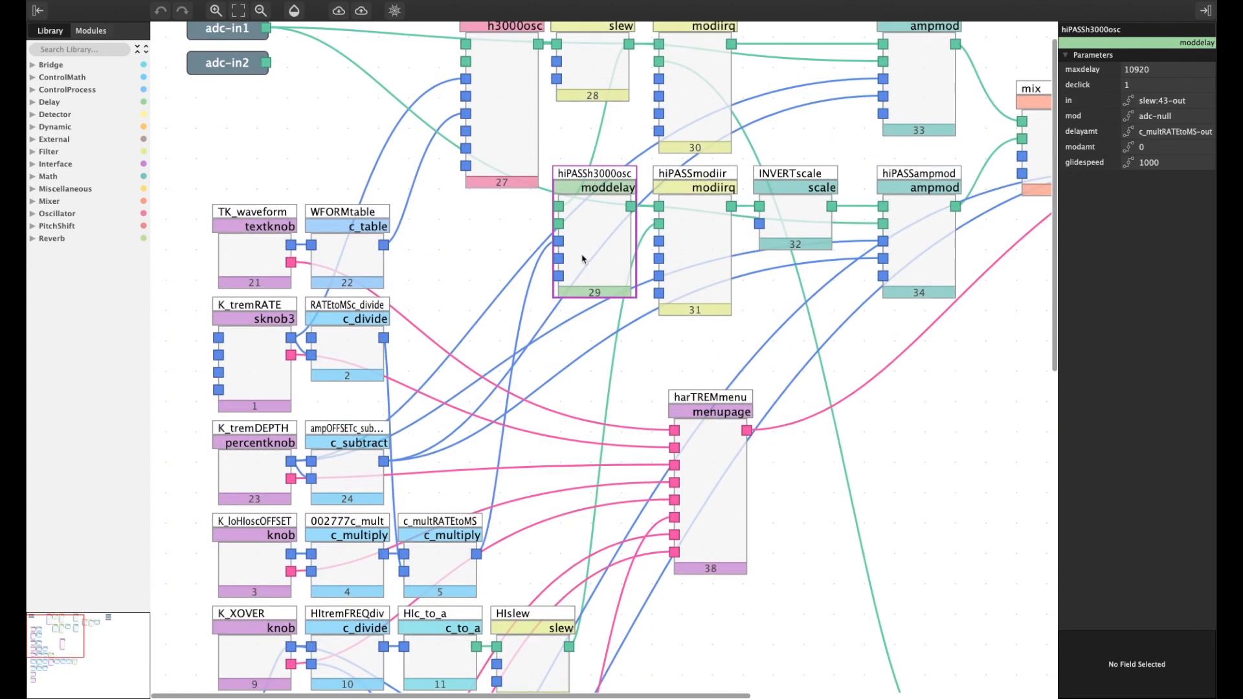
pyautogui.click(267, 318)
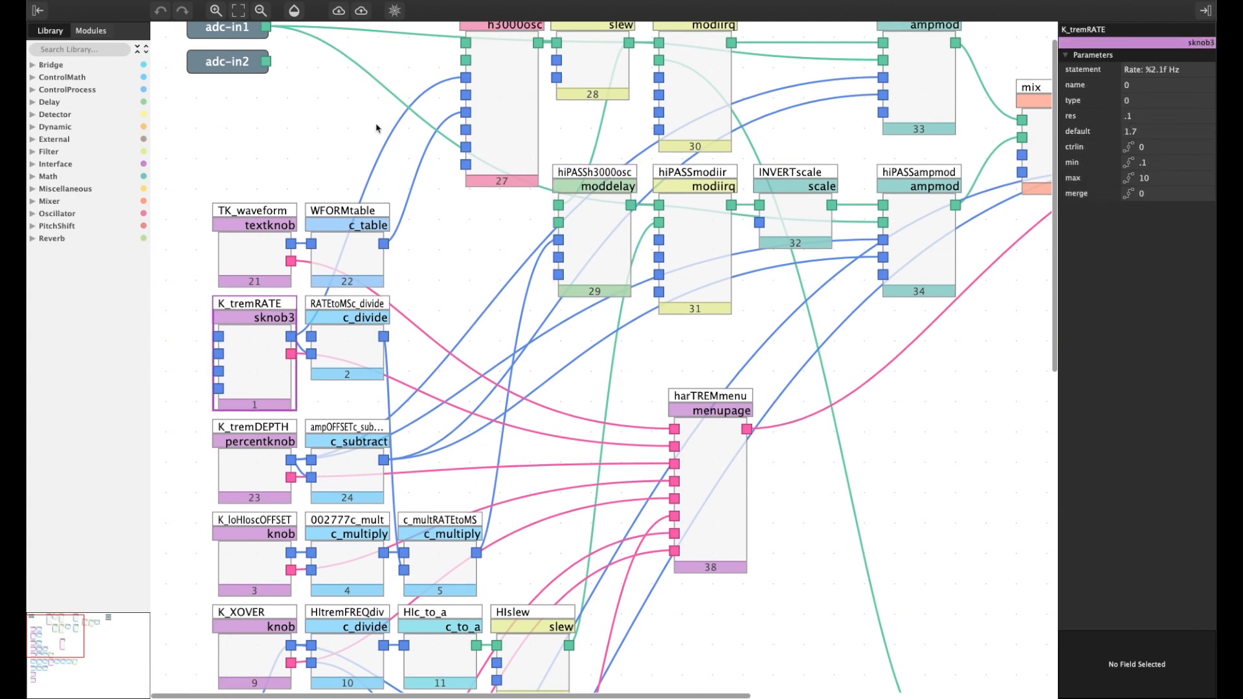
pyautogui.click(514, 97)
pyautogui.scroll(1, 507, 117)
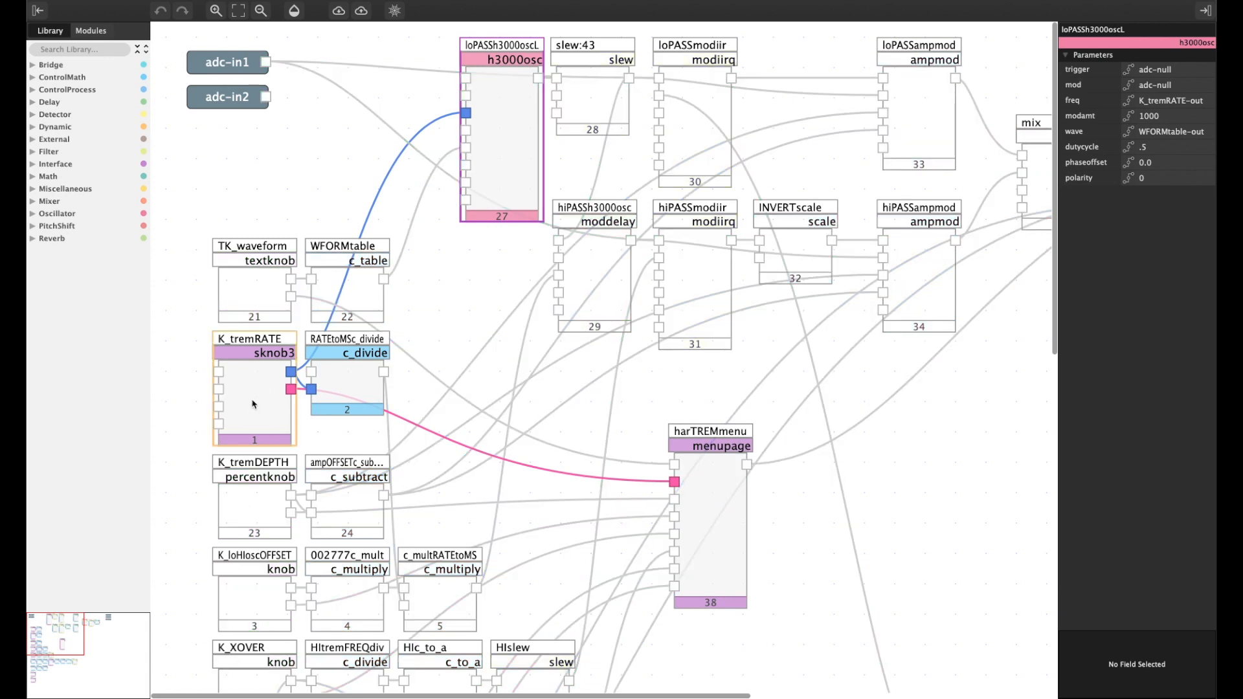
pyautogui.scroll(-3, 255, 402)
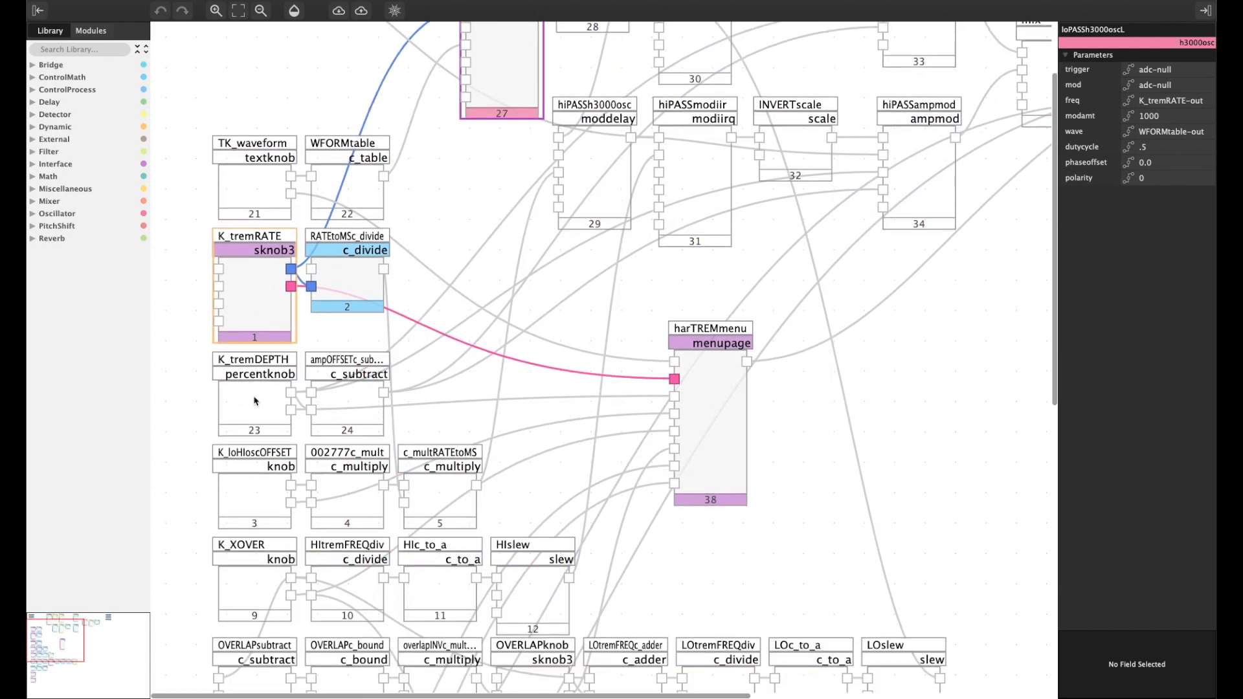
pyautogui.scroll(3, 255, 402)
pyautogui.click(605, 324)
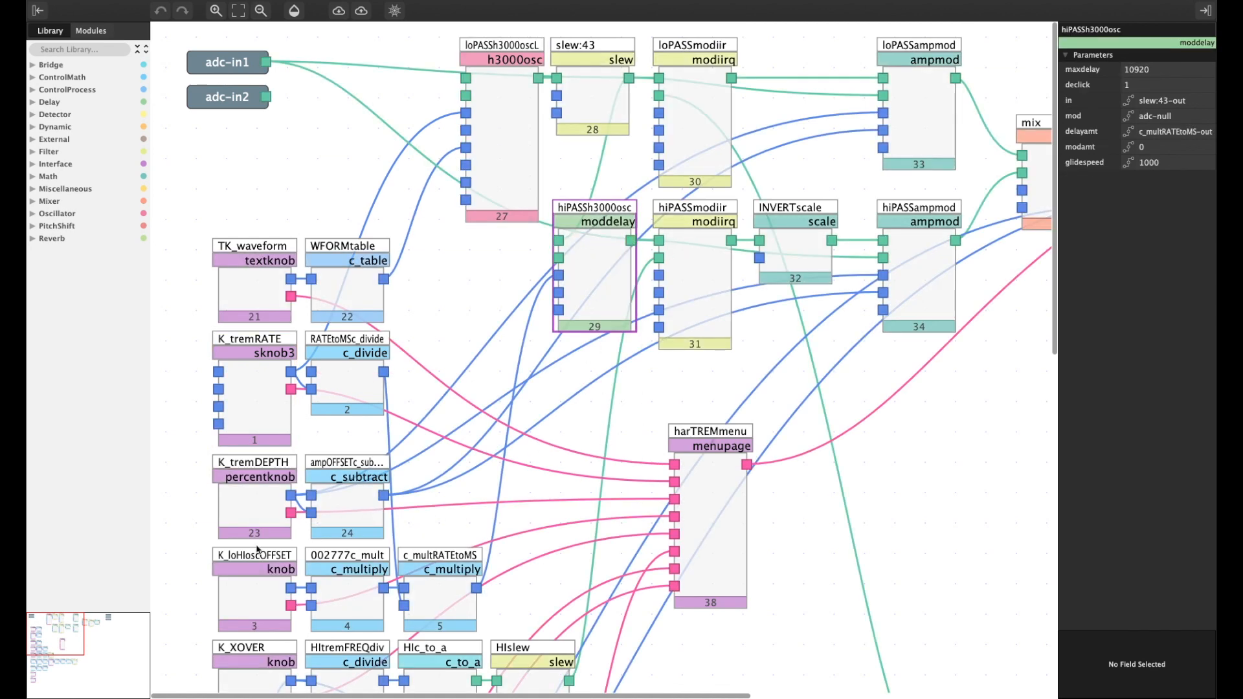
# Switch to the spreadsheet and review the Phase Offset> MS Delay rows from Phase Increment to Phase, including the Delay Result MS formula
pyautogui.press('super+Tab')
pyautogui.press('super+Tab')
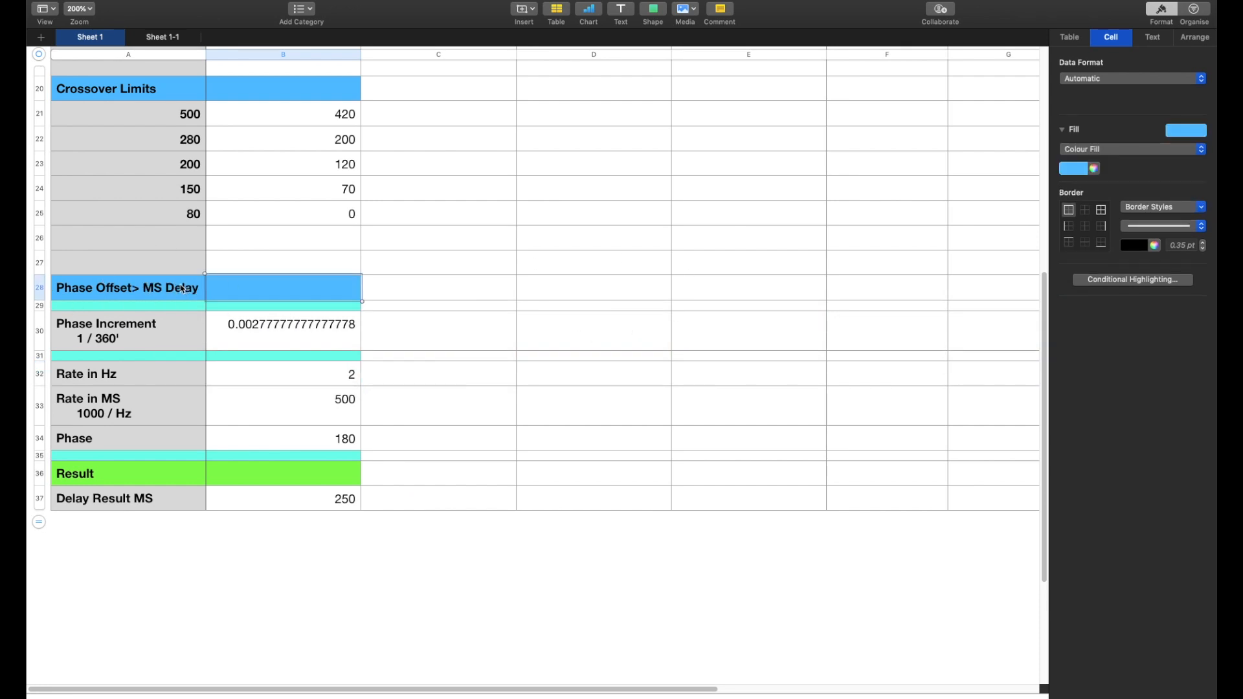
pyautogui.click(126, 338)
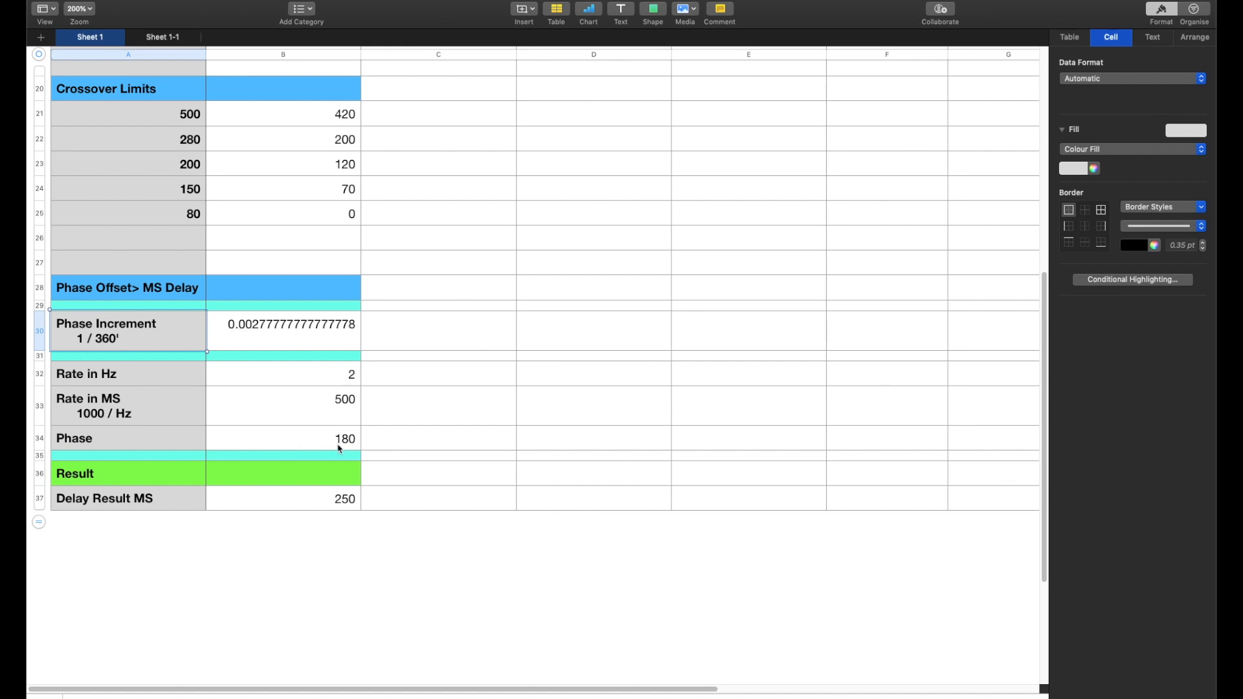
pyautogui.click(296, 325)
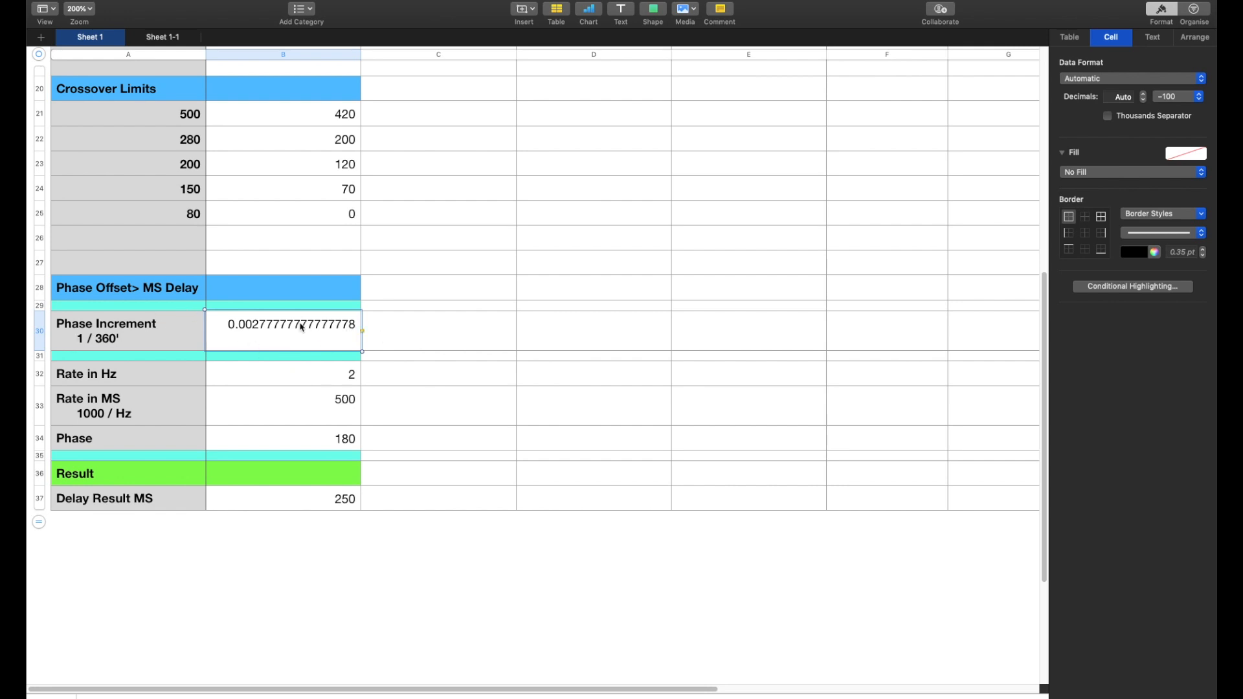
pyautogui.click(102, 379)
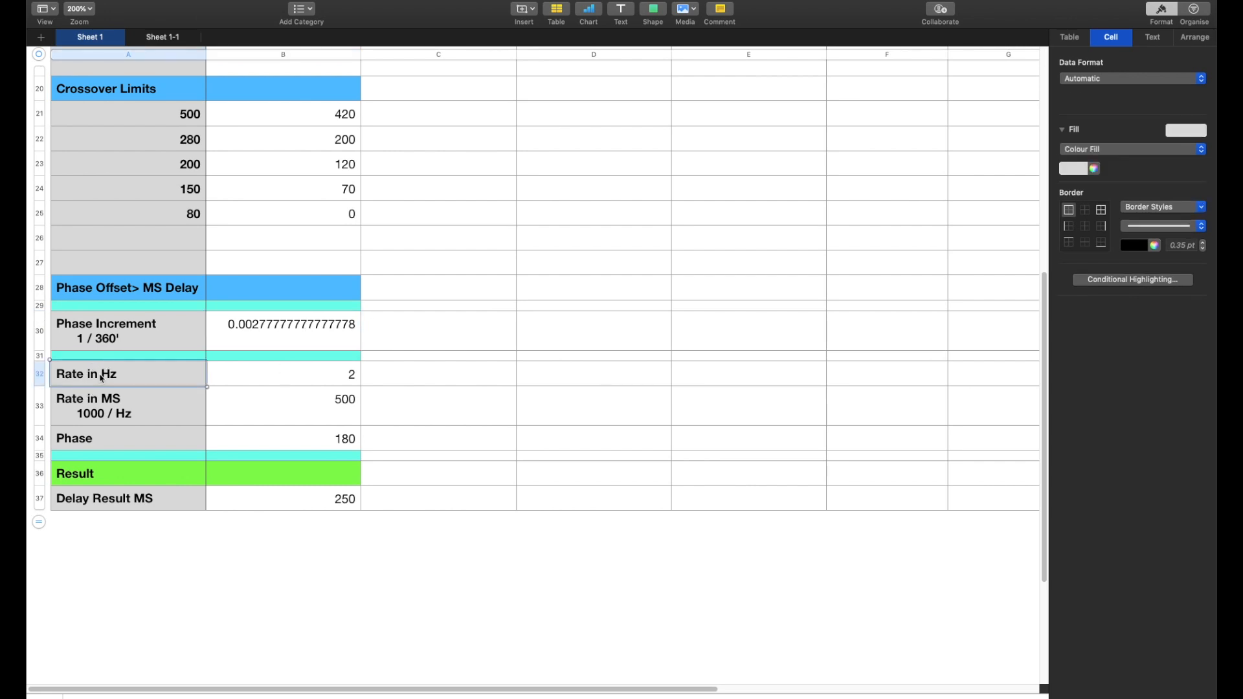
pyautogui.click(356, 375)
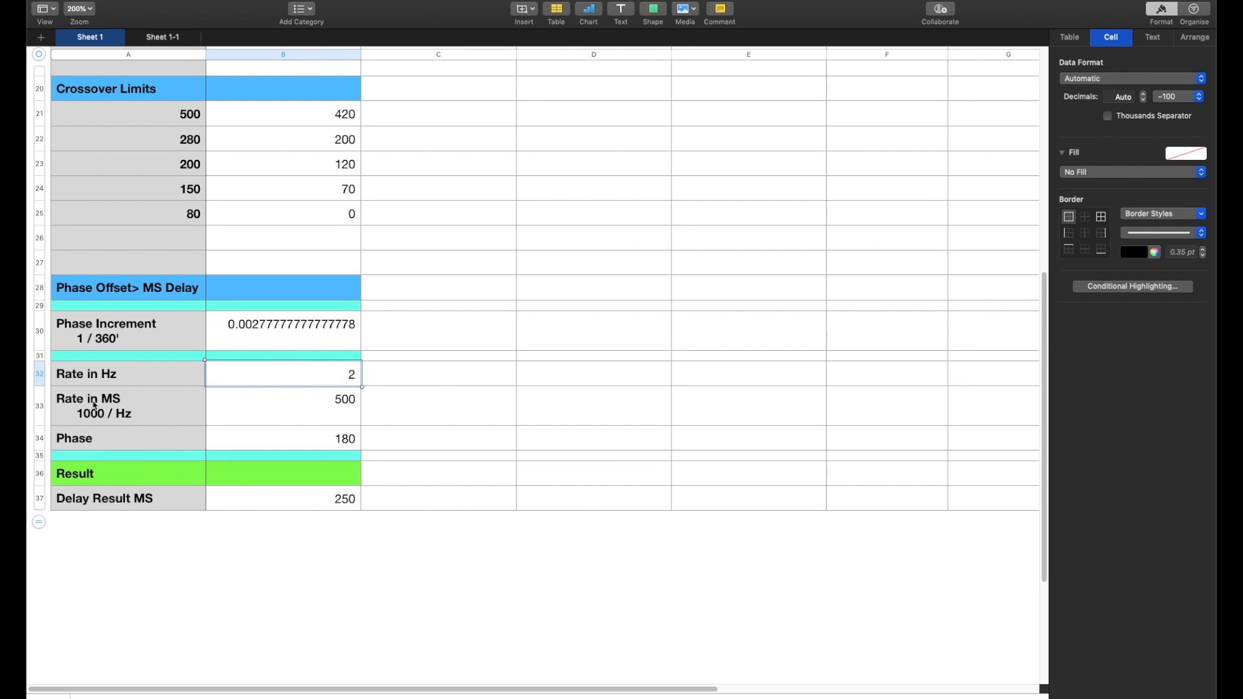
pyautogui.click(346, 408)
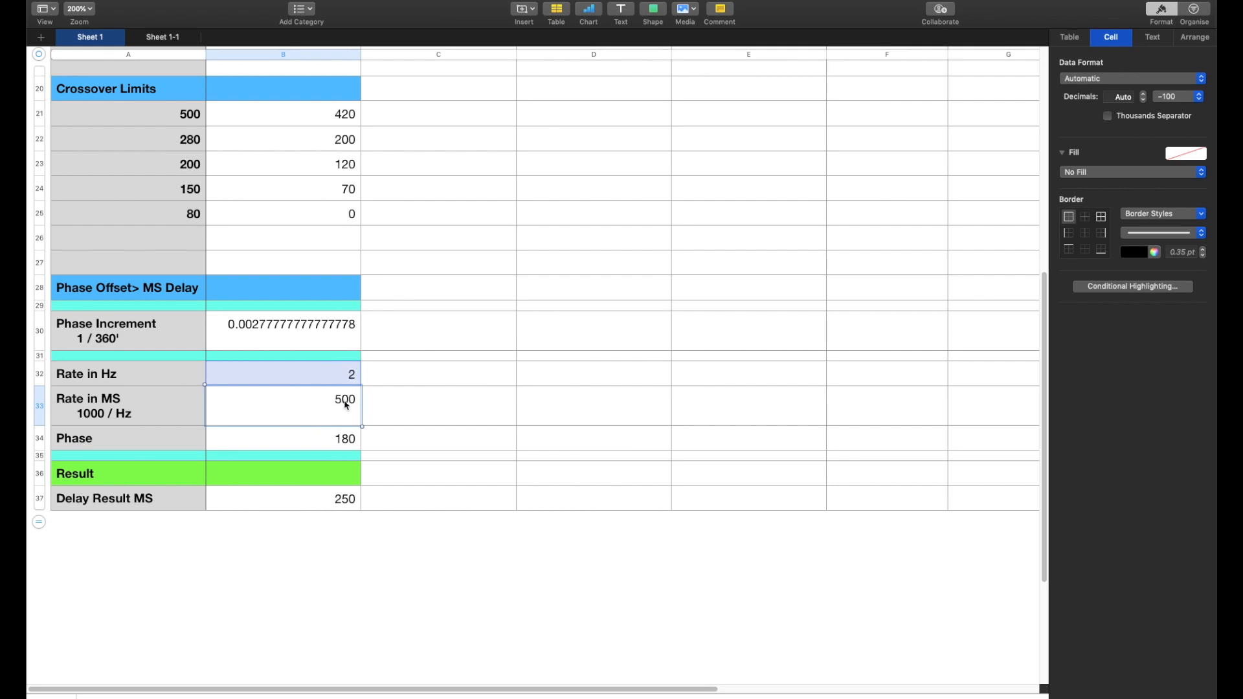
pyautogui.click(337, 444)
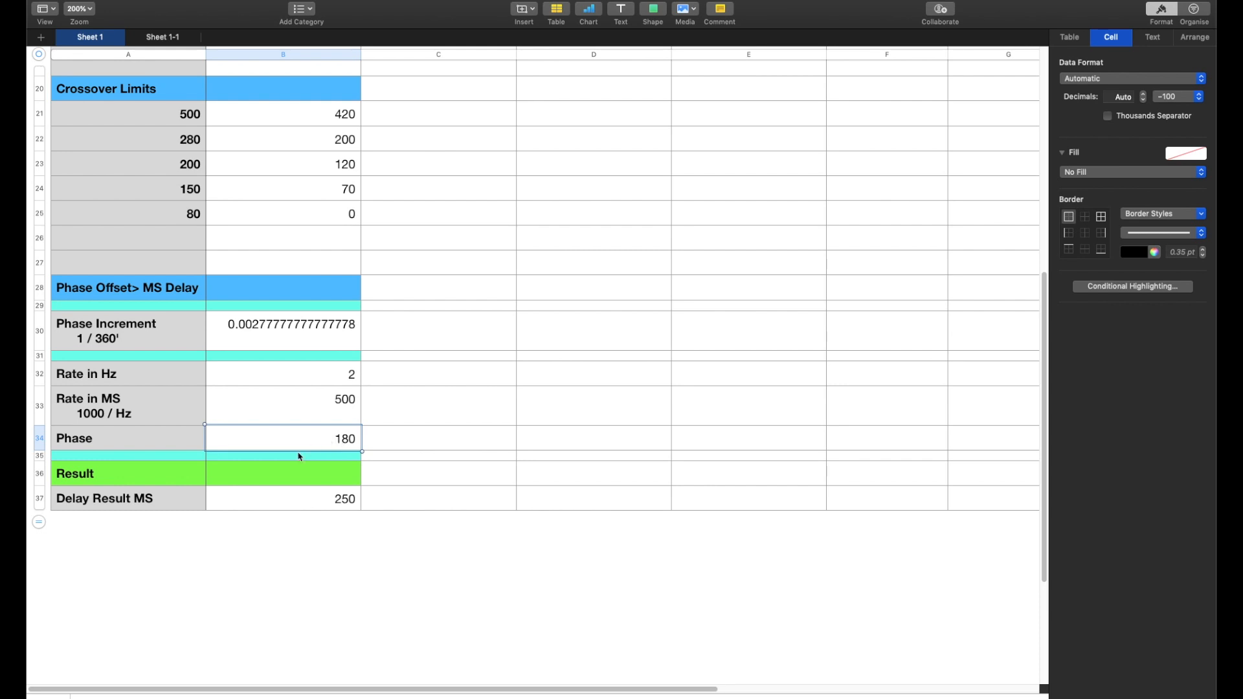
pyautogui.doubleClick(340, 504)
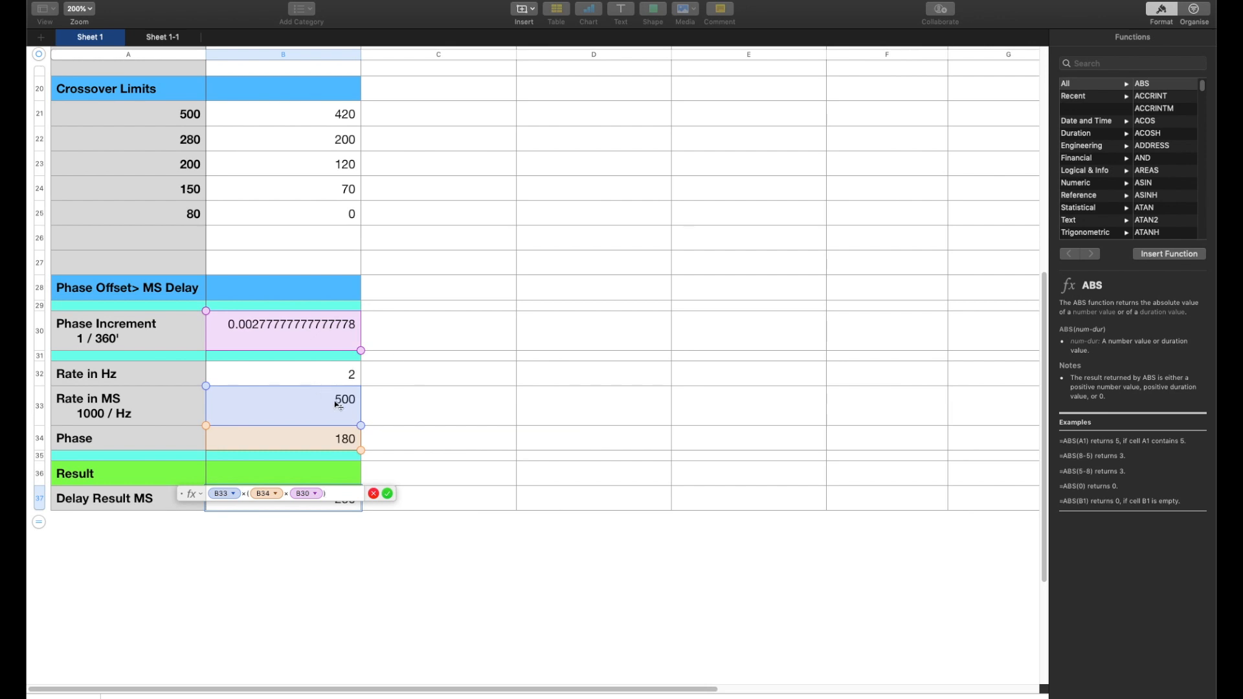
pyautogui.press('Return')
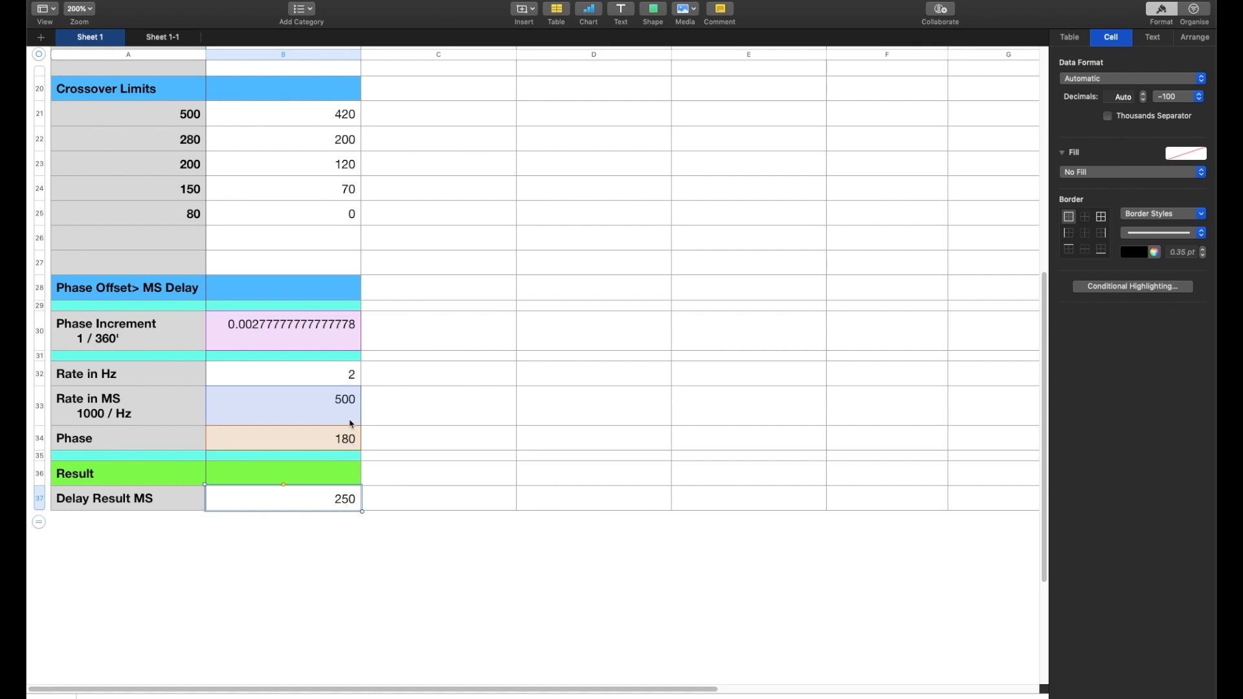
# Try a Rate in Hz of 4 in the delay calculation, and set it back to 2
pyautogui.click(331, 376)
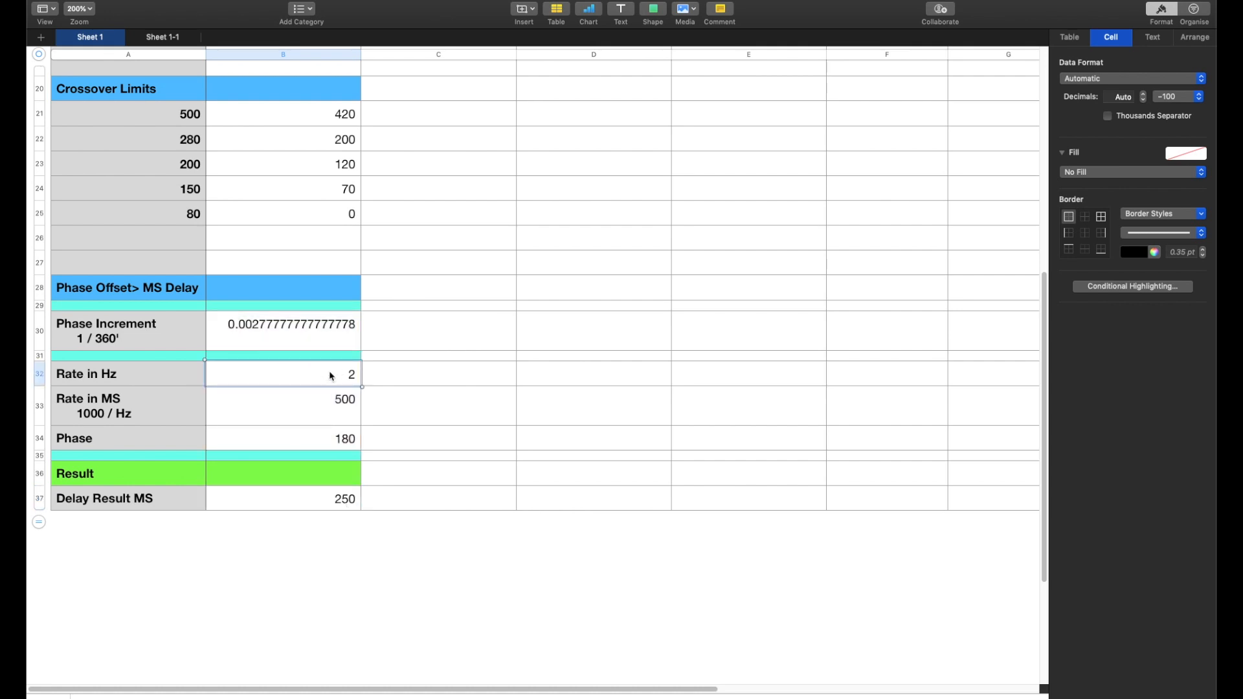
pyautogui.write('4')
pyautogui.press('Return')
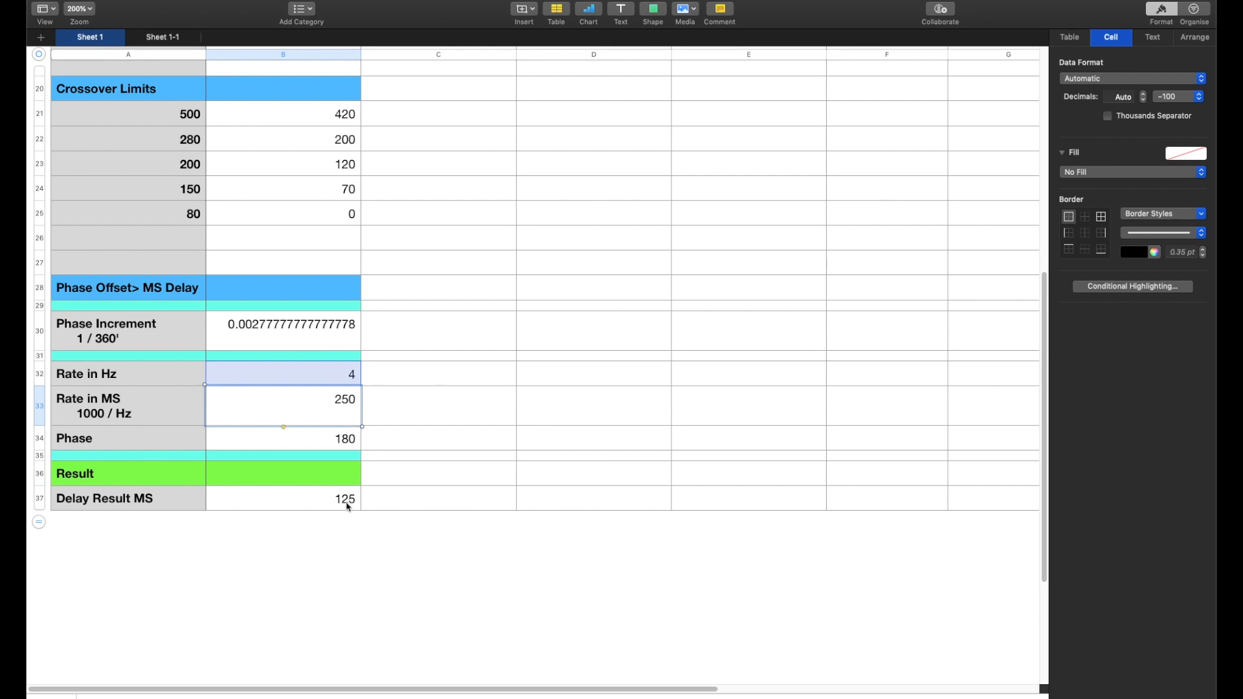
pyautogui.click(346, 373)
pyautogui.write('2')
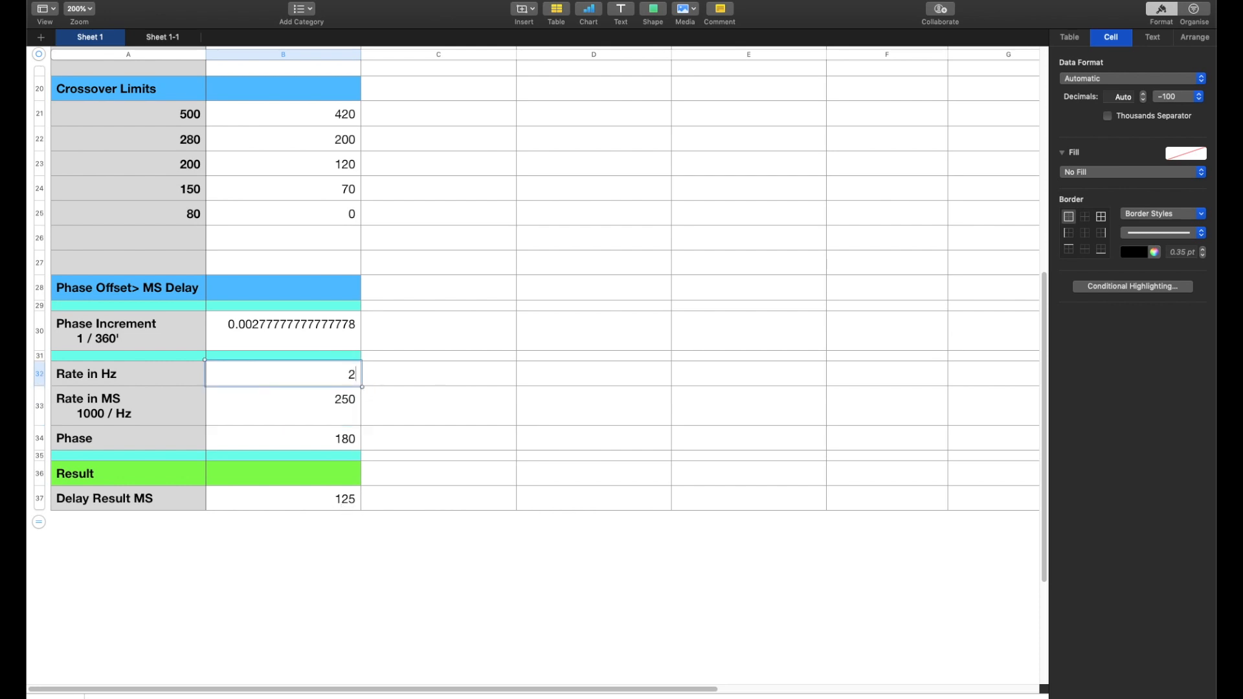
pyautogui.press('Return')
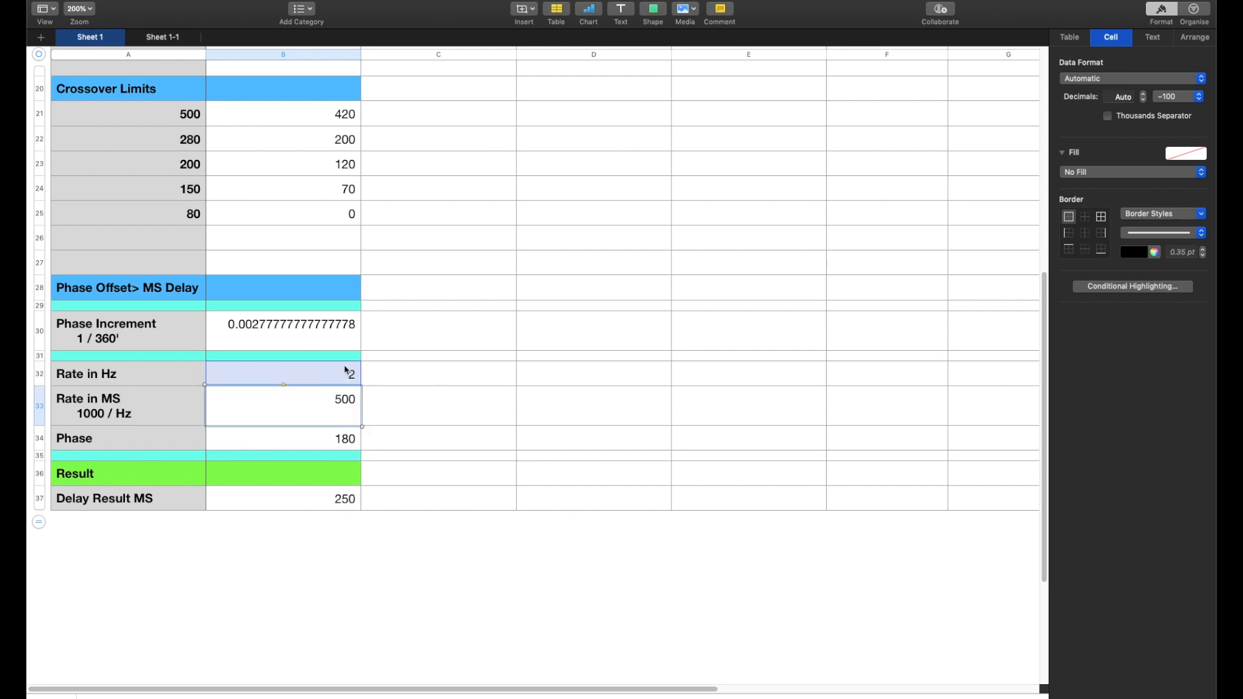
# Try a Phase of 0 and a Phase of 270 in the delay calculation
pyautogui.click(327, 441)
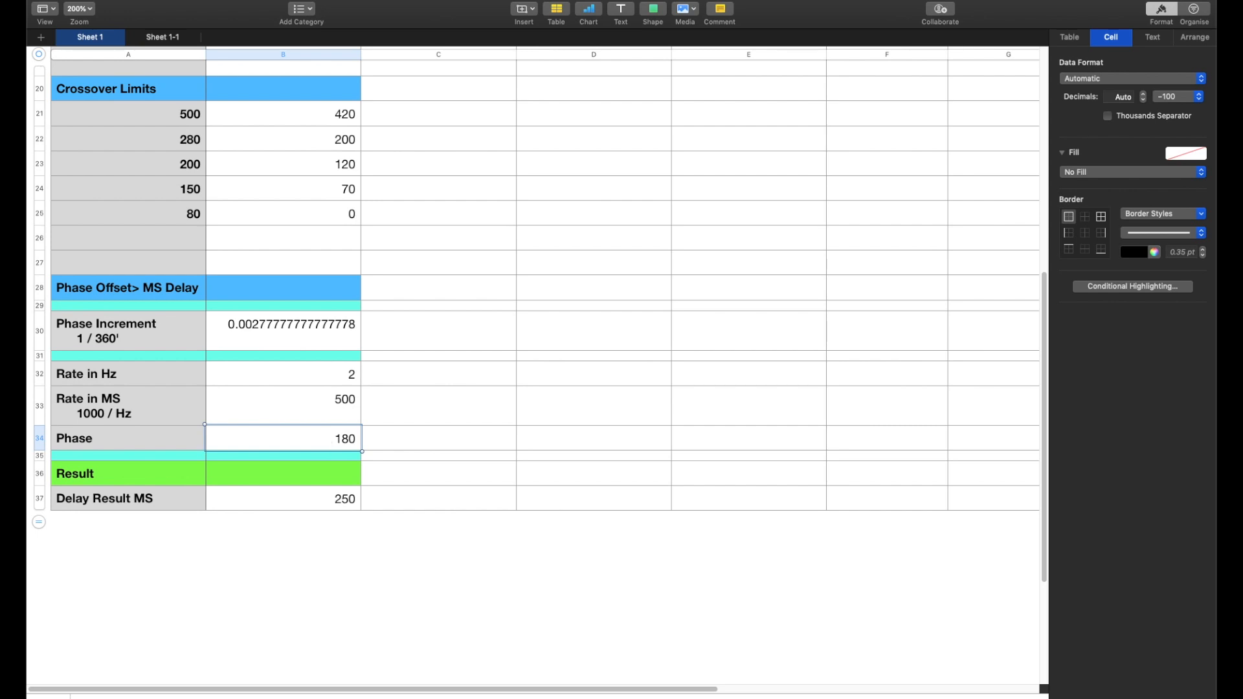
pyautogui.write('0')
pyautogui.press('Return')
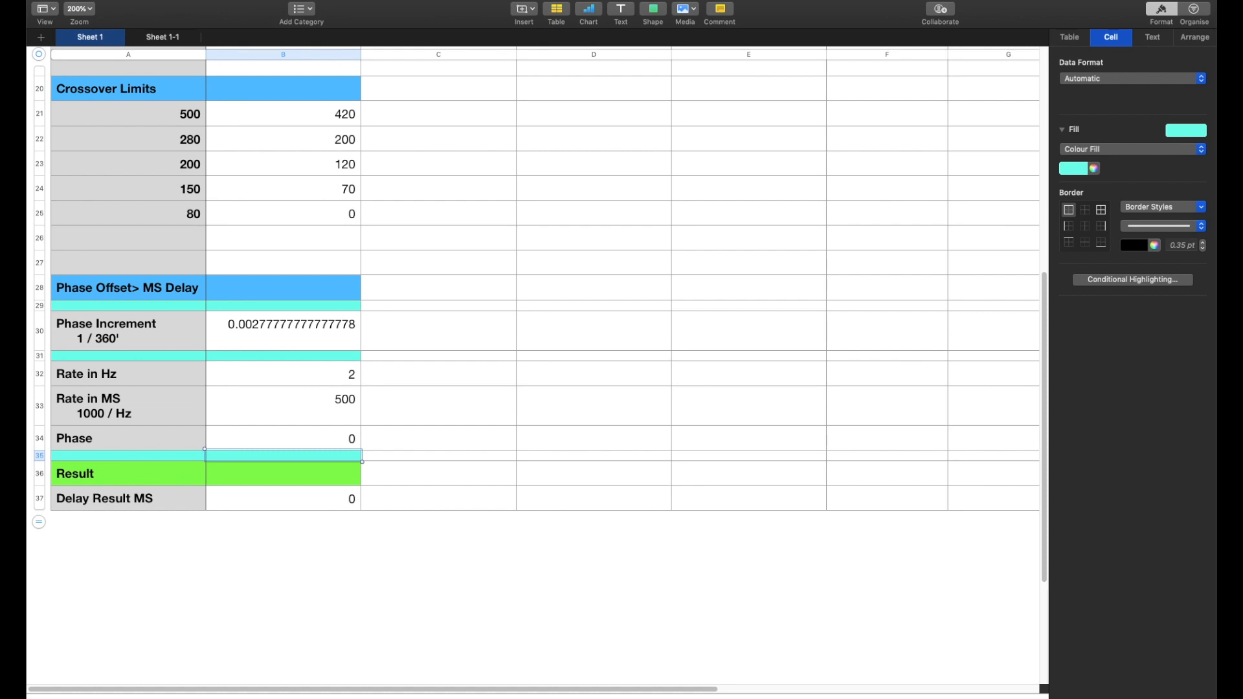
pyautogui.click(283, 438)
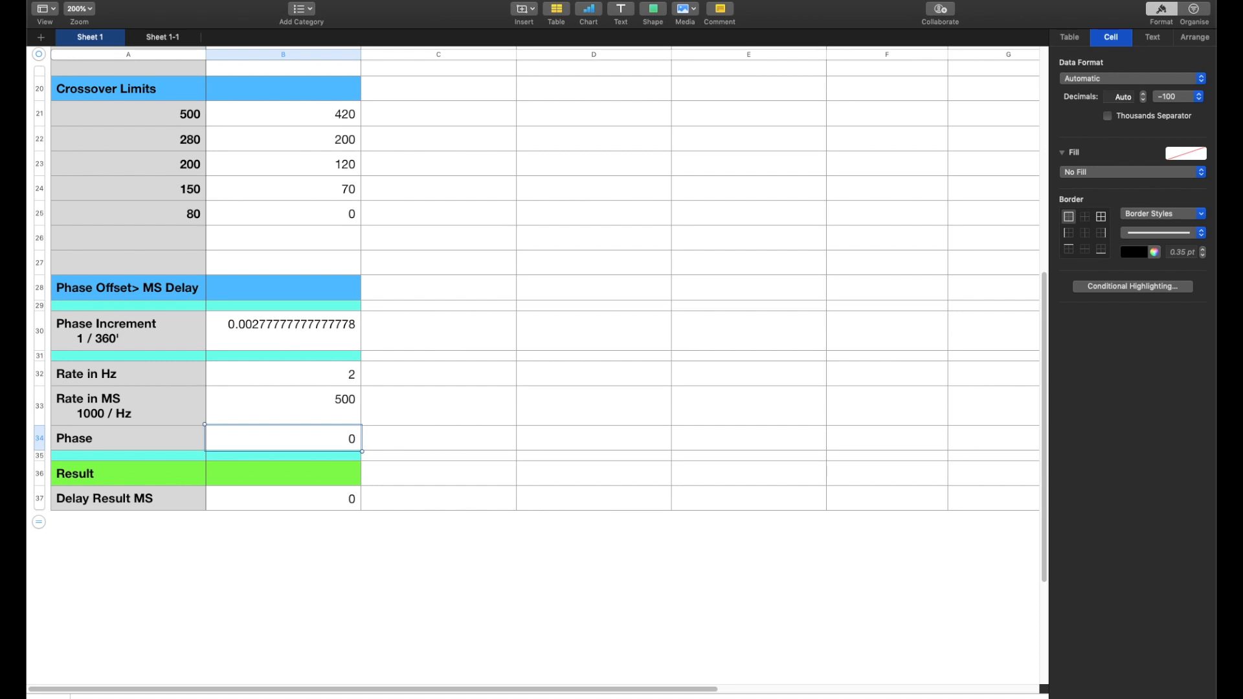
pyautogui.write('270')
pyautogui.press('Return')
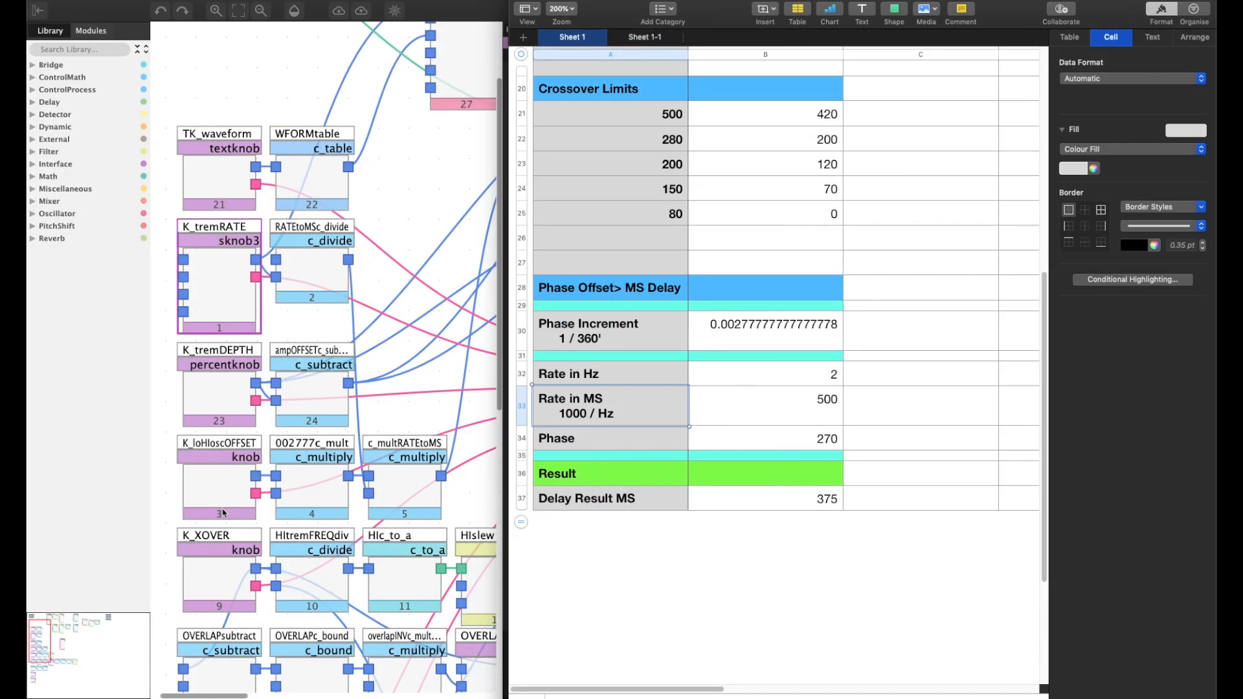
# Examine the K_loHIoscOFFSET knob and the 002777c_mult module in VSig, comparing its in2 factor with the spreadsheet's Phase Increment
pyautogui.click(224, 510)
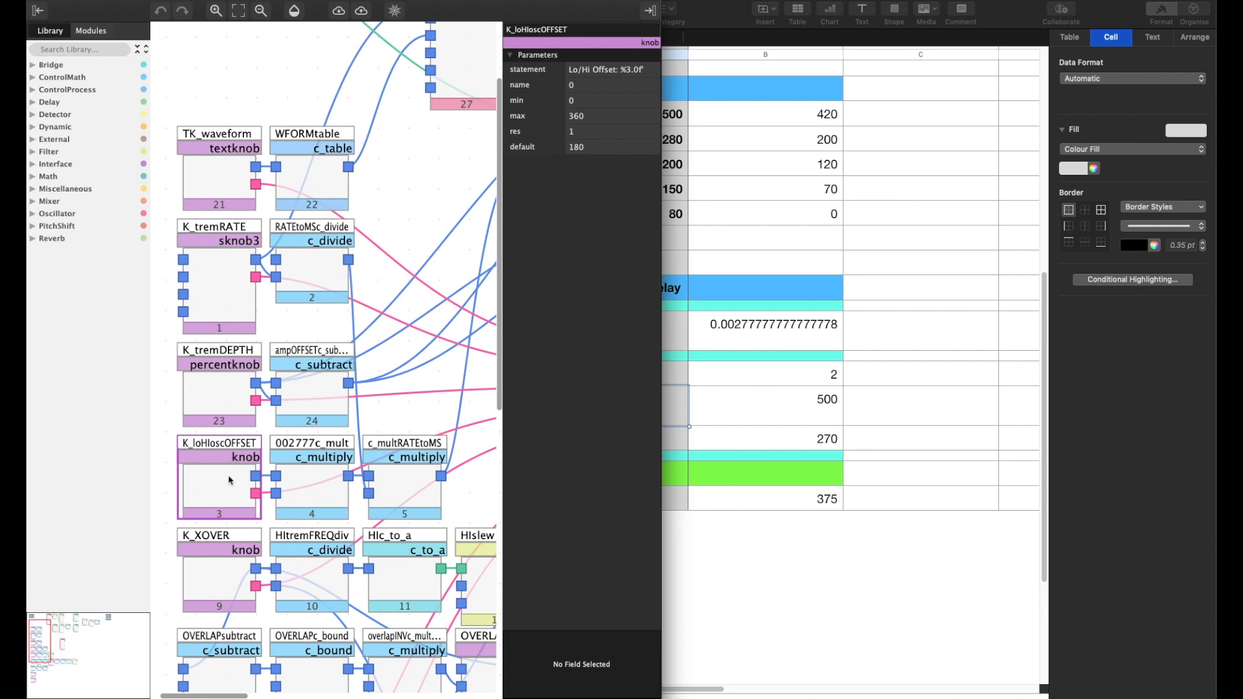
pyautogui.click(303, 484)
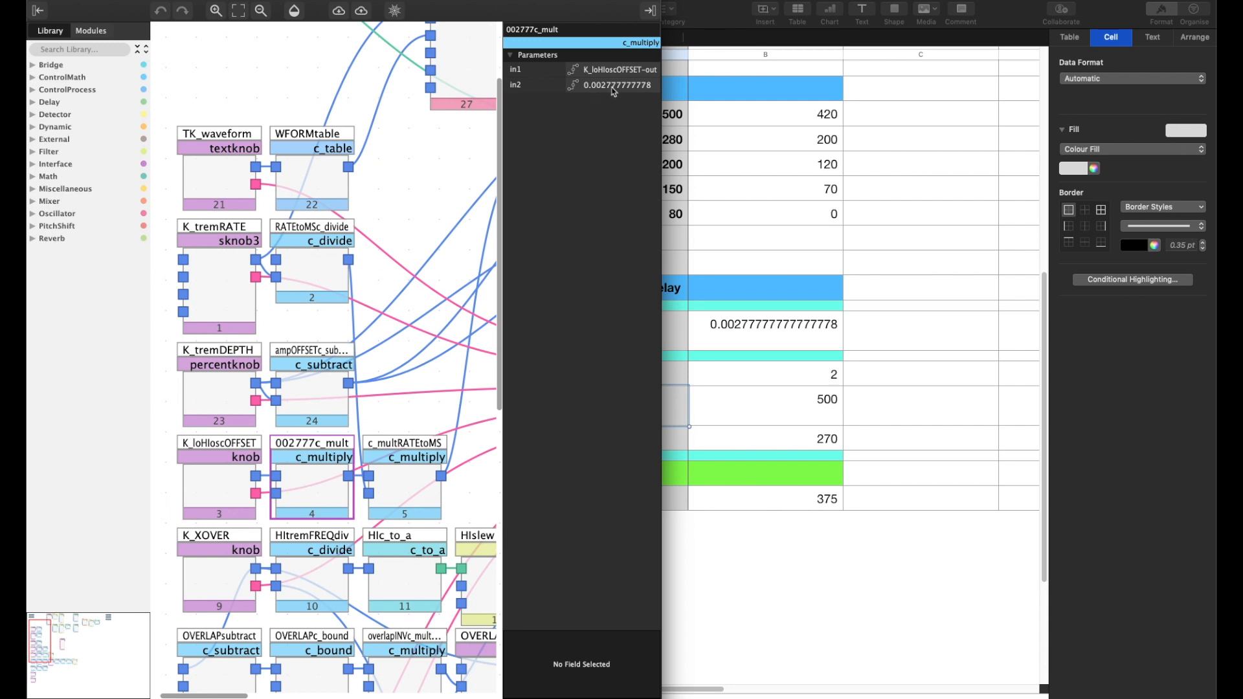
pyautogui.click(770, 349)
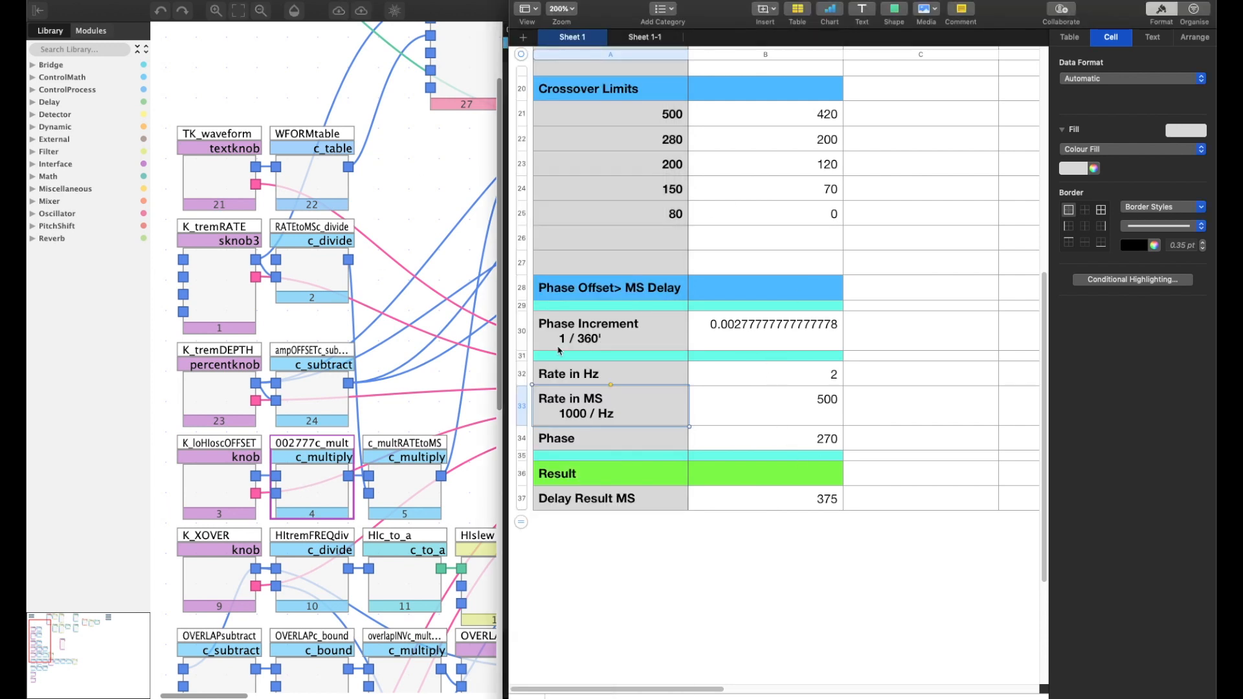
pyautogui.click(759, 330)
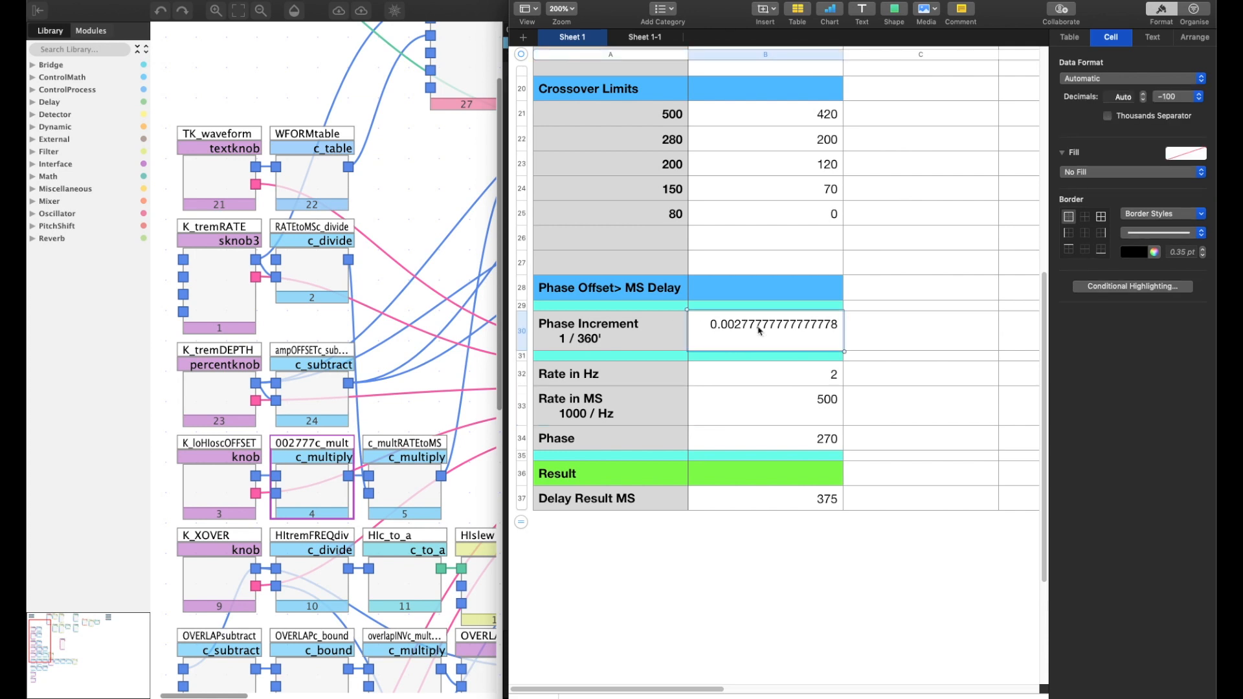
pyautogui.click(305, 490)
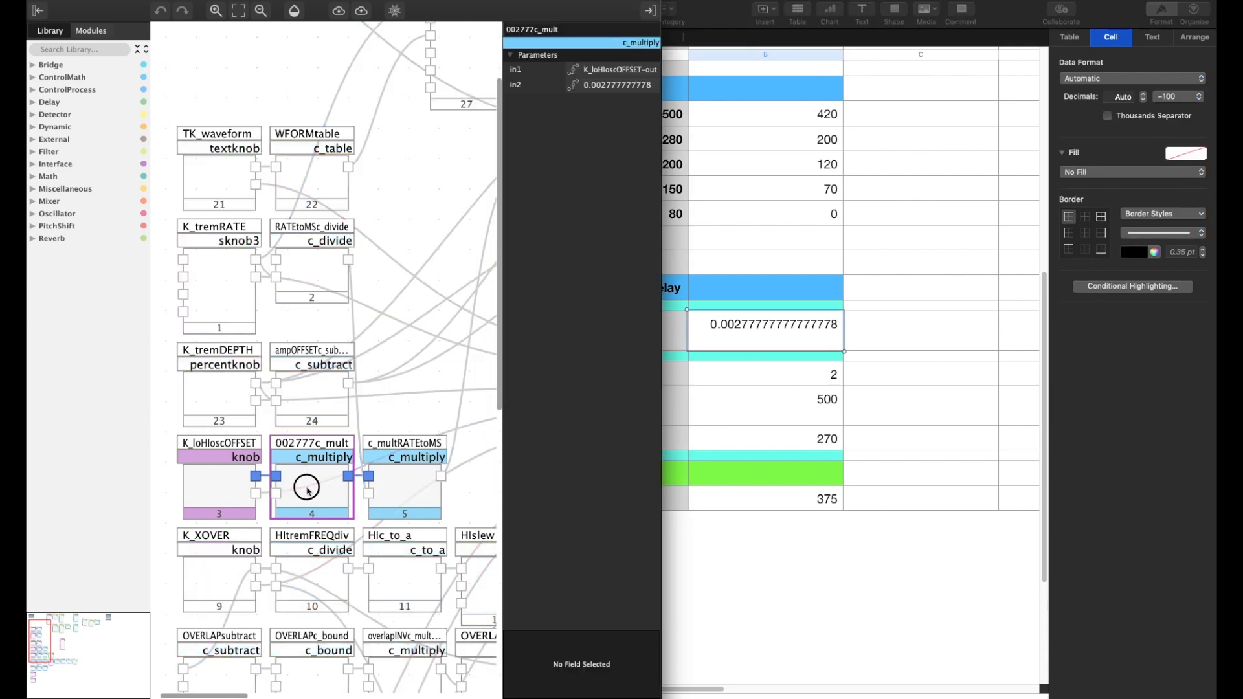
# Examine the c_multRATEtoMS inputs and trace its connections from RATEtoMSc_divide and on to the hiPASSh3000osc delay
pyautogui.click(400, 484)
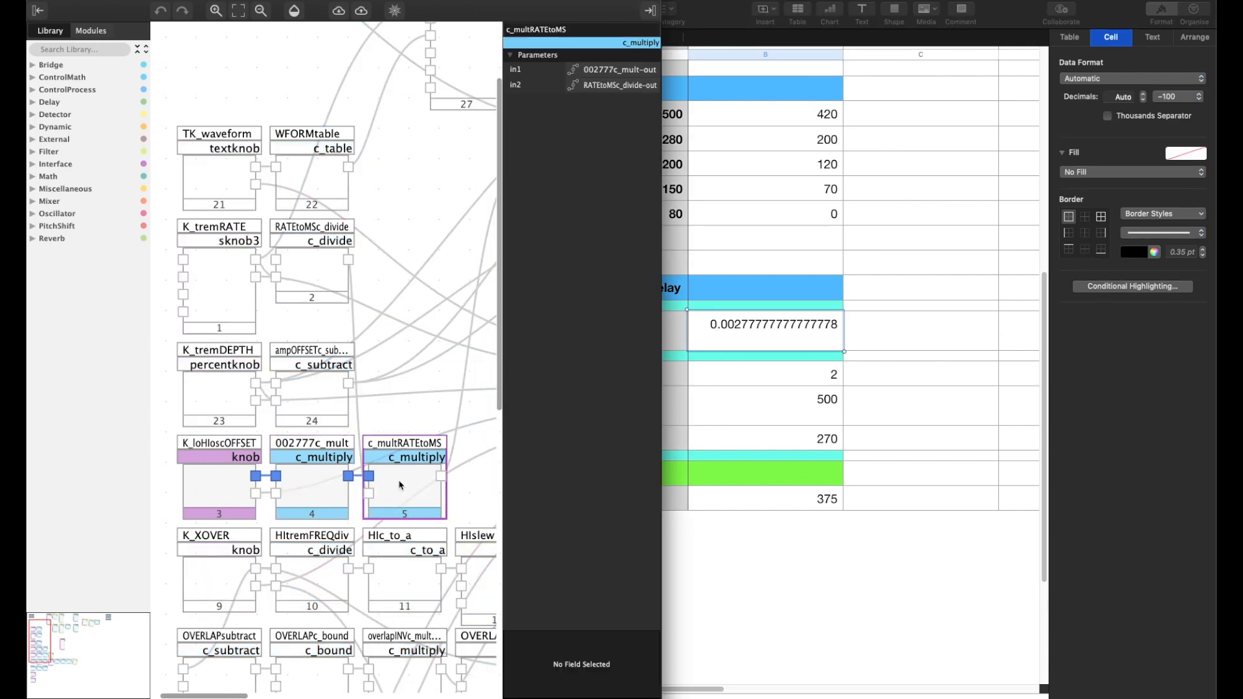
pyautogui.click(400, 485)
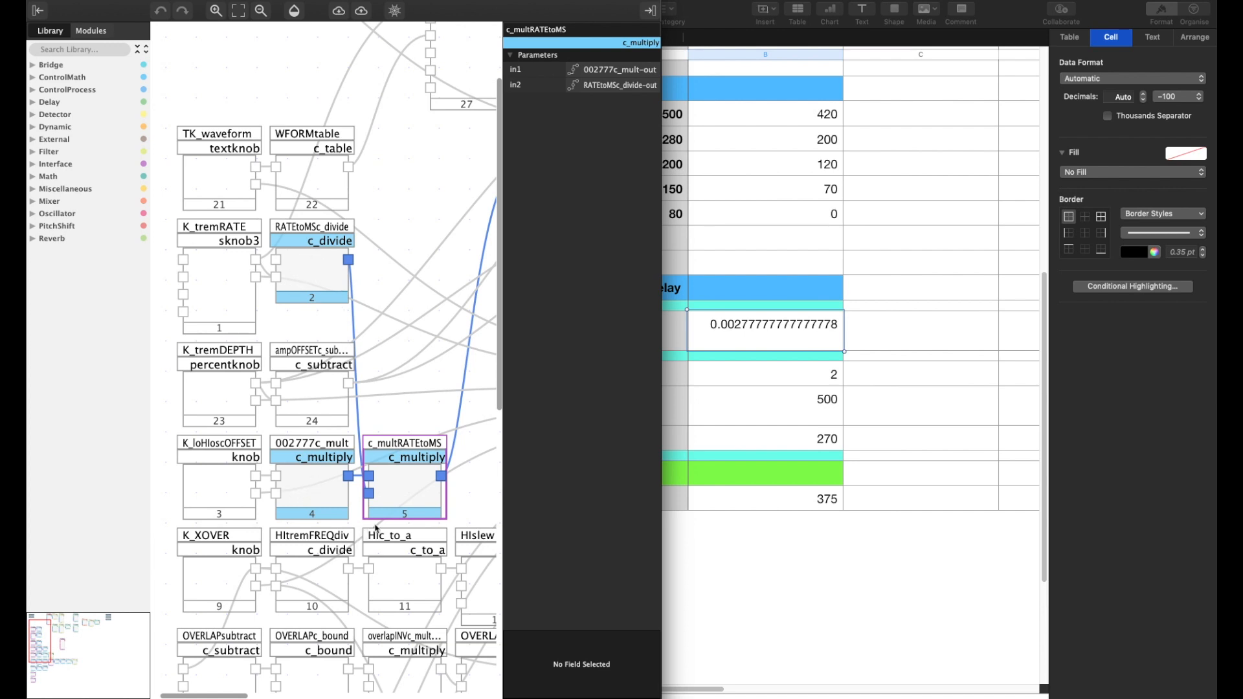
pyautogui.click(402, 492)
pyautogui.hscroll(3, 420, 493)
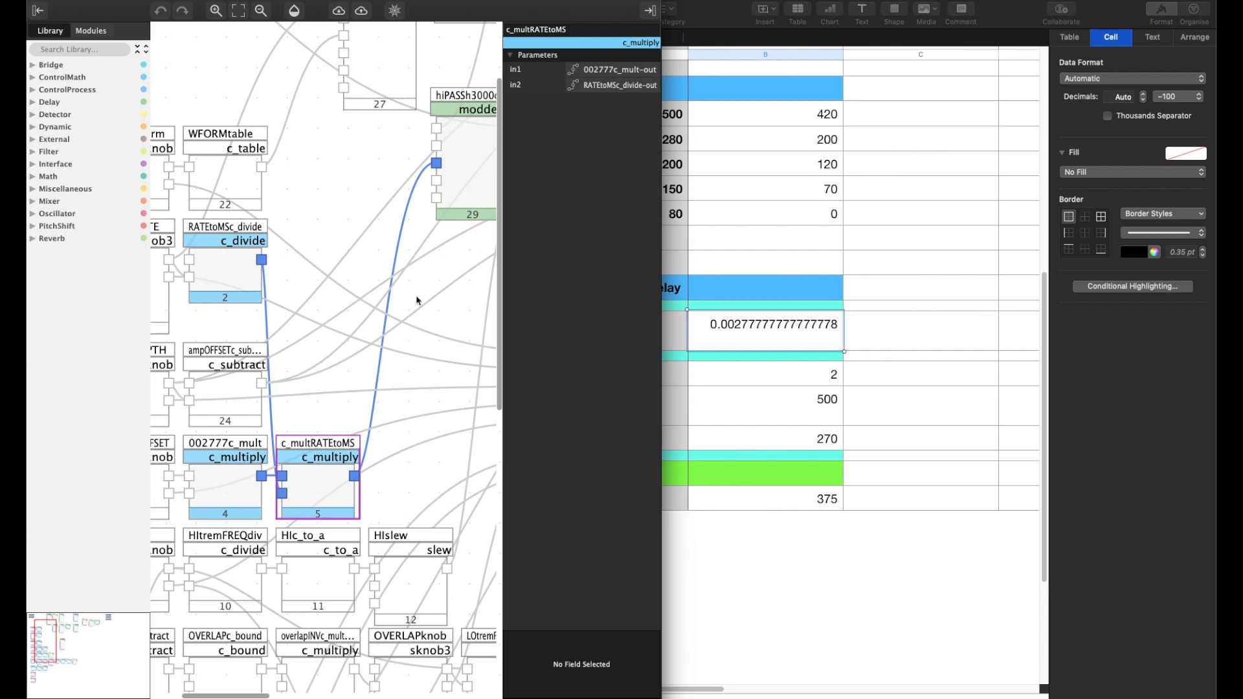
pyautogui.hscroll(-3, 448, 192)
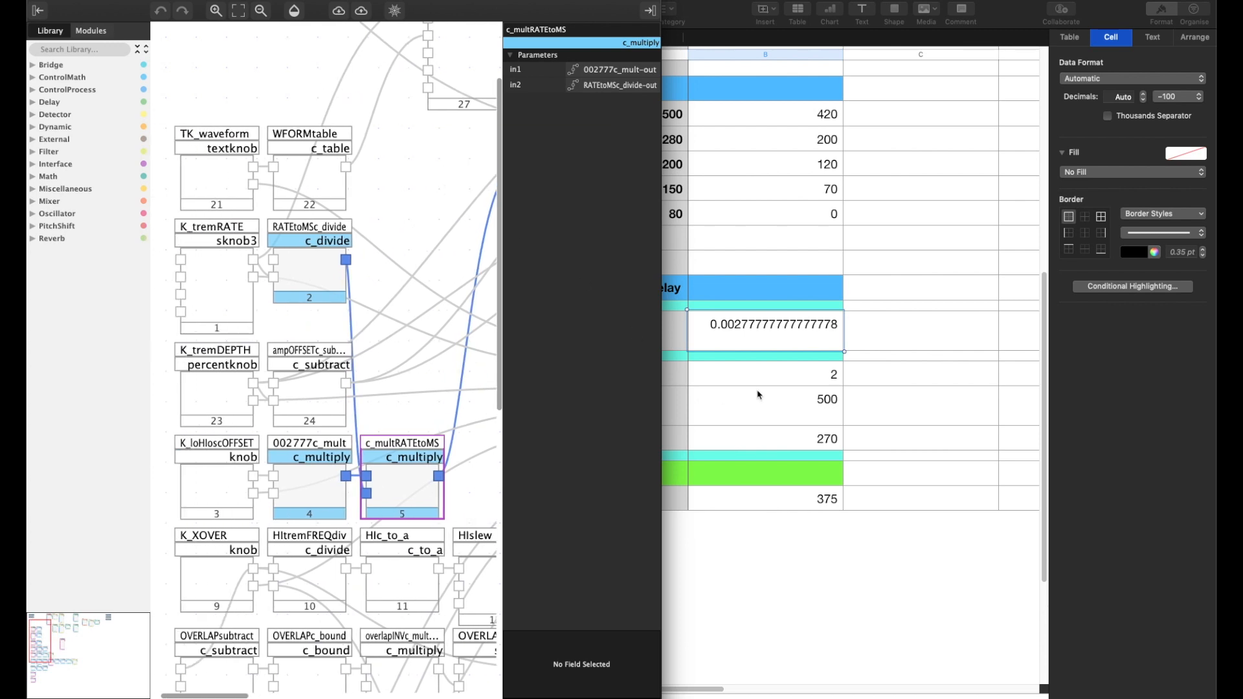
# Check the Delay Result MS cell in the spreadsheet and set the Rate in Hz to 1
pyautogui.click(791, 500)
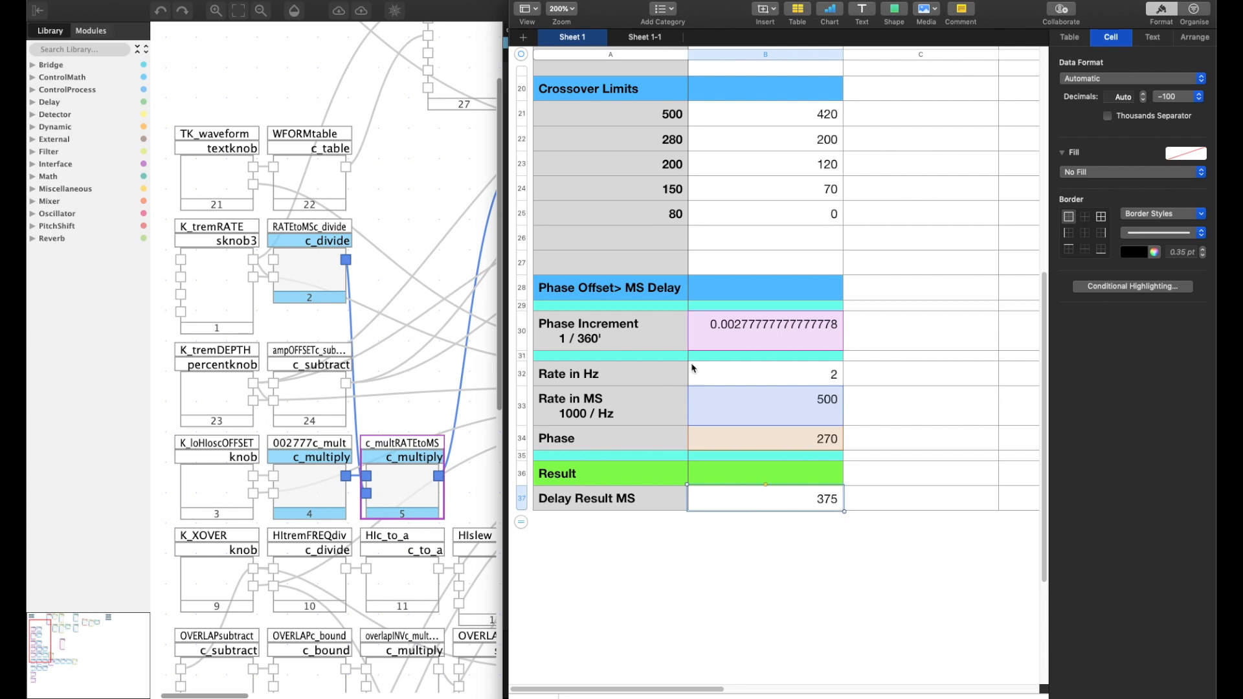
pyautogui.click(795, 374)
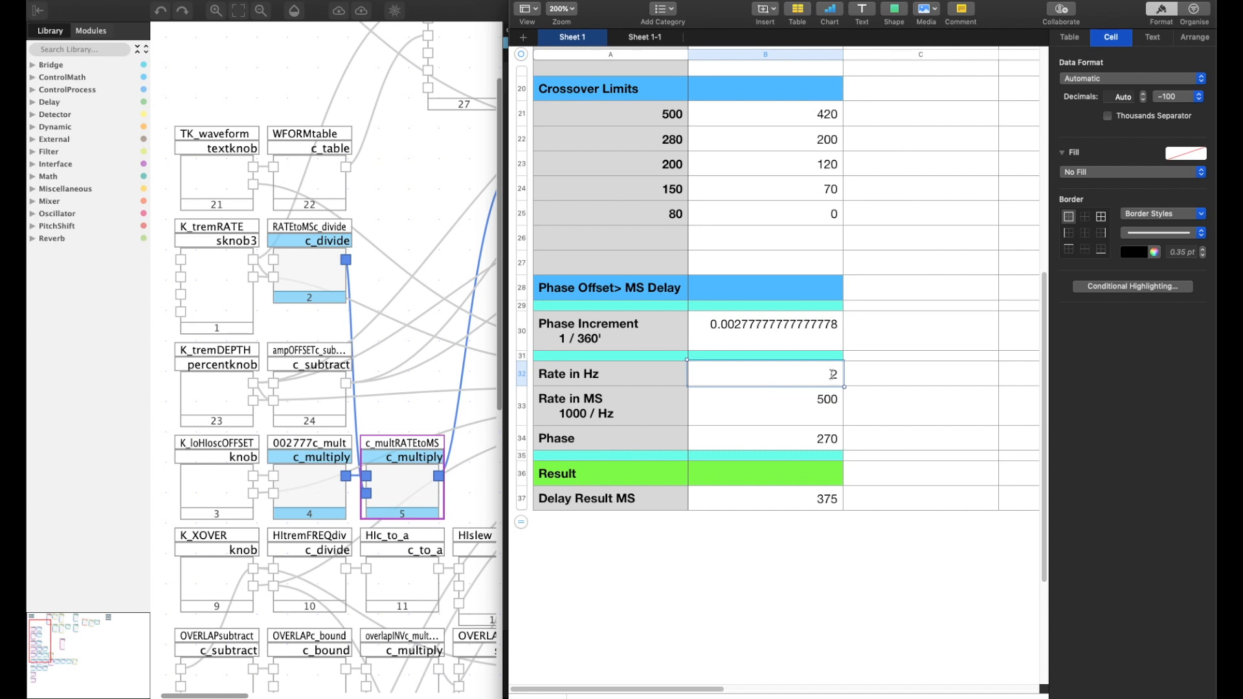
pyautogui.write('1')
pyautogui.press('Return')
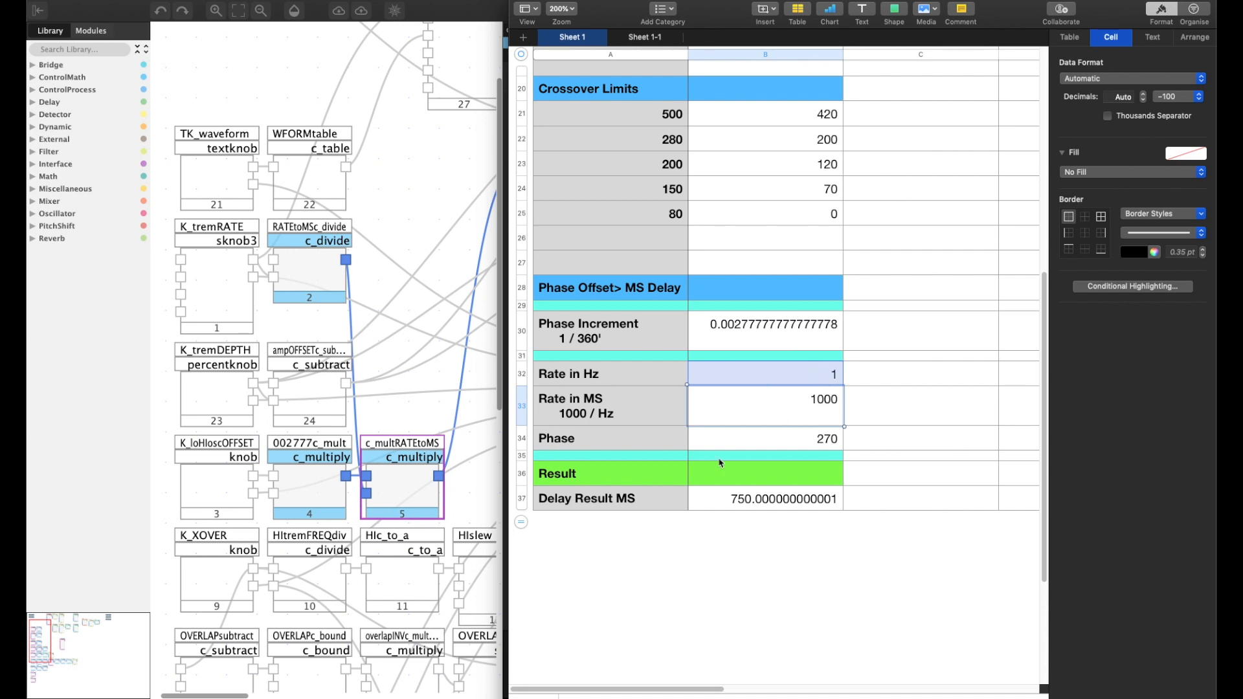
# Set the Phase to 180 in the spreadsheet and check the Rate in MS and Delay Result MS cells
pyautogui.click(784, 444)
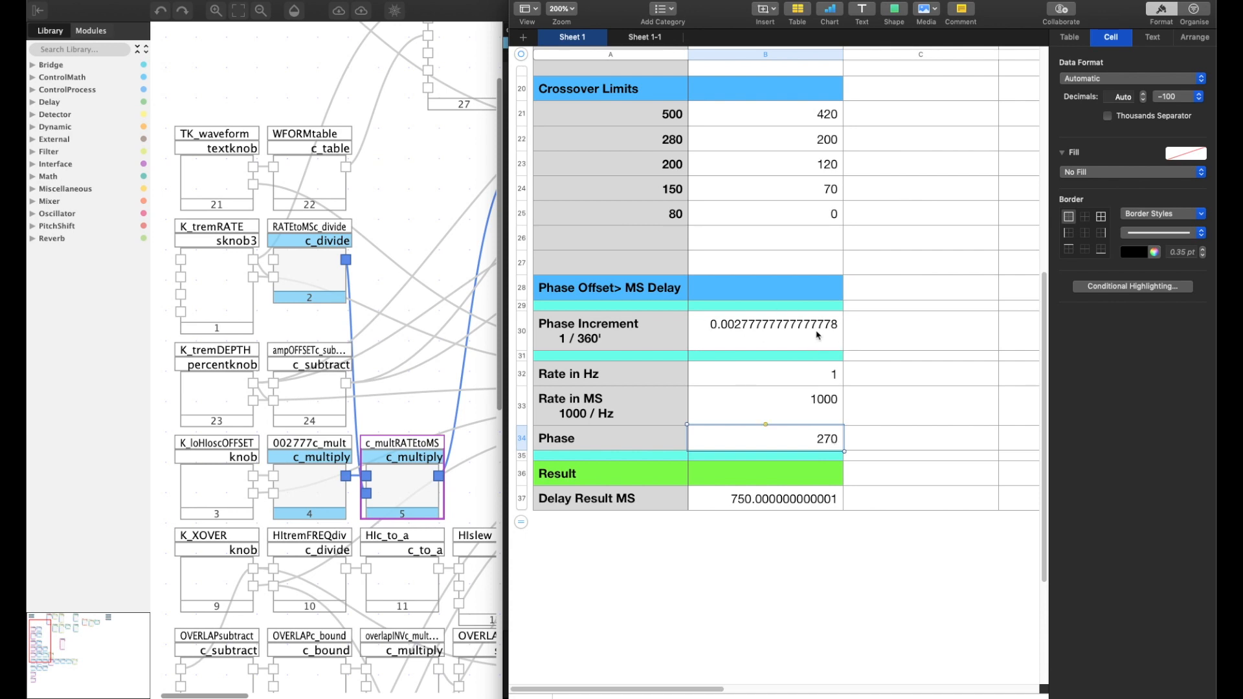
pyautogui.write('180')
pyautogui.press('Return')
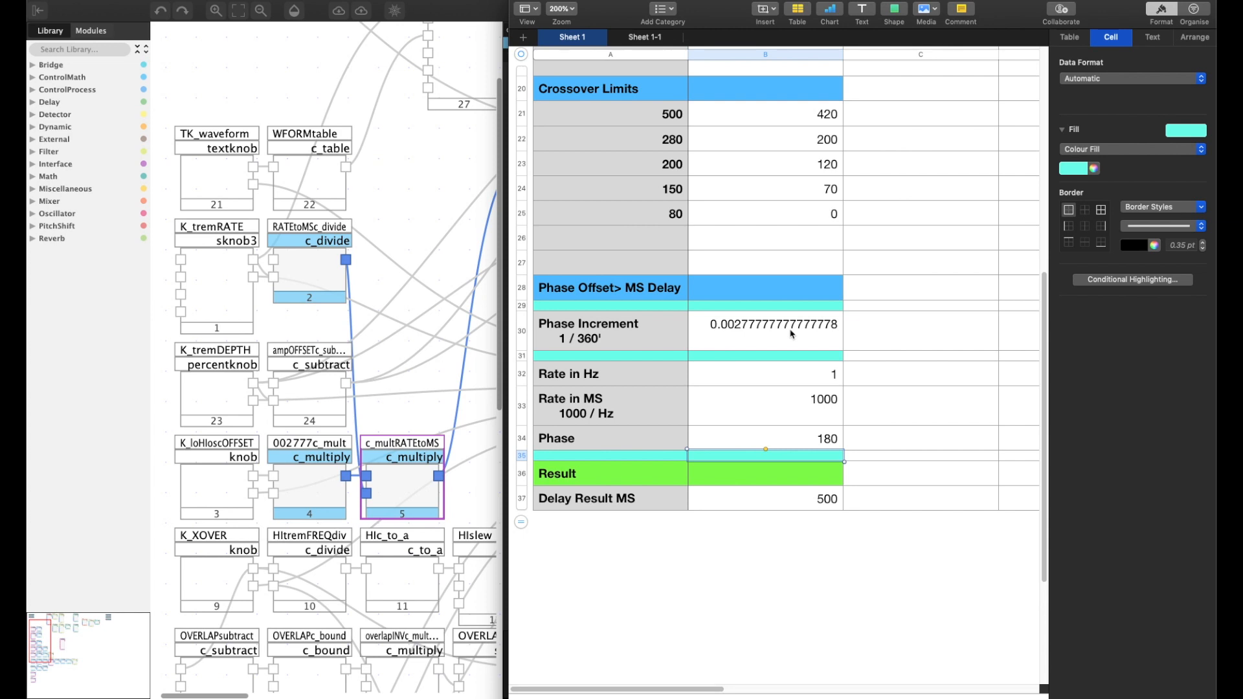
pyautogui.click(827, 409)
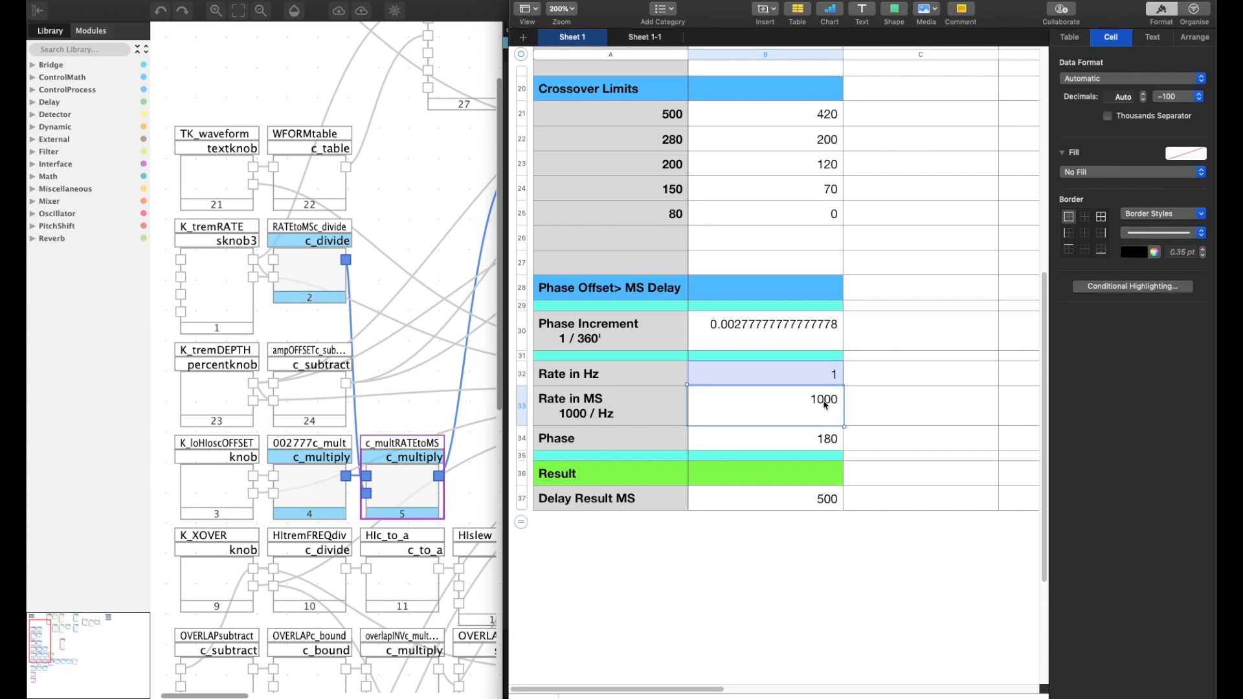
pyautogui.click(829, 500)
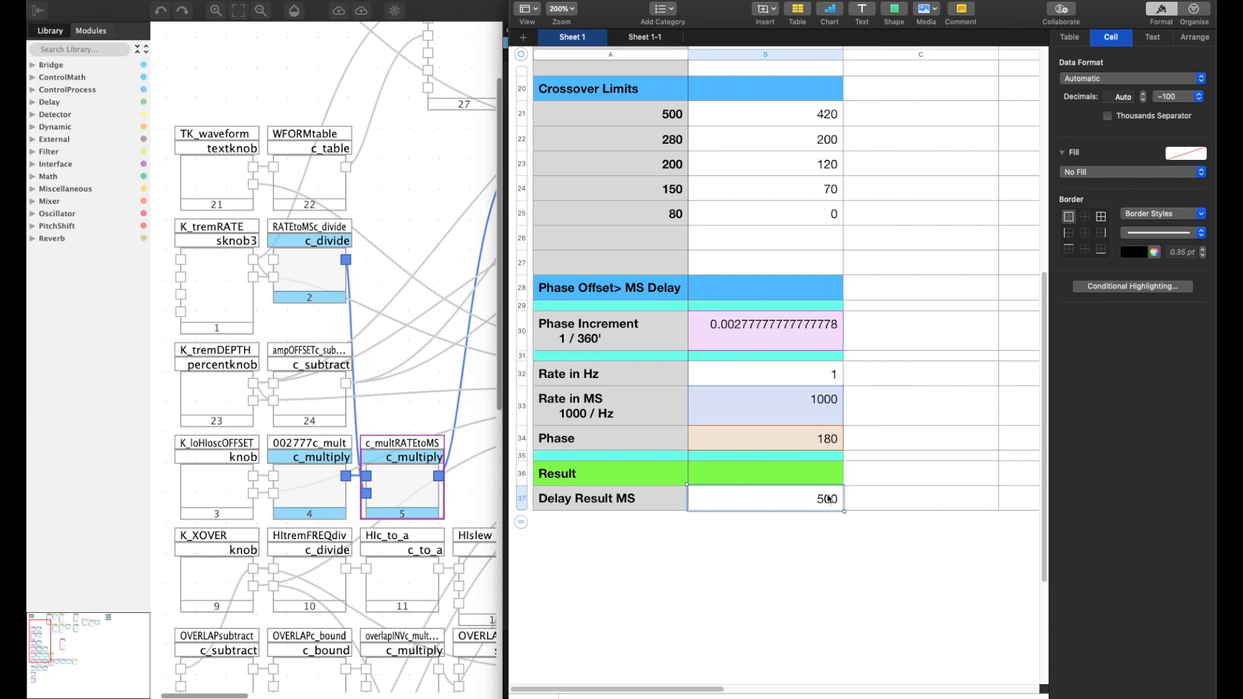
# Return to VSig, enlarge its window to view the whole harmonic tremolo patch, and examine the loPASSmodiir filter's parameters
pyautogui.click(416, 426)
pyautogui.click(427, 107)
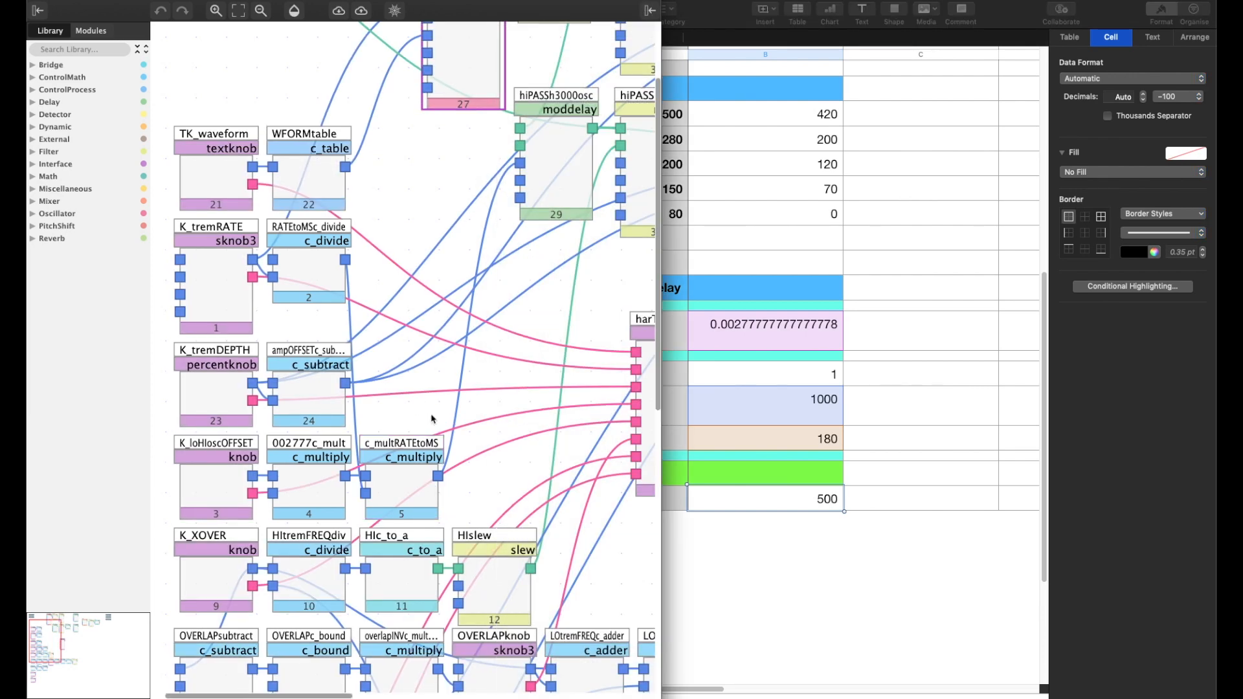
pyautogui.hscroll(2, 531, 290)
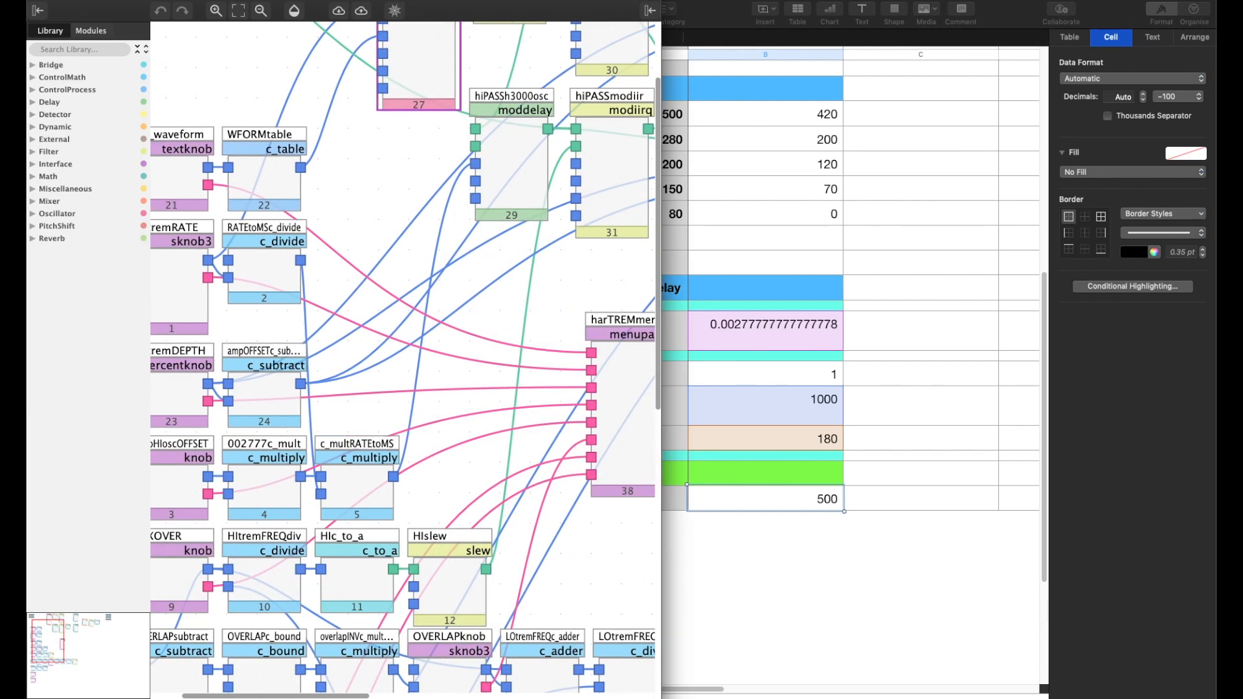
pyautogui.doubleClick(509, 1)
pyautogui.click(831, 254)
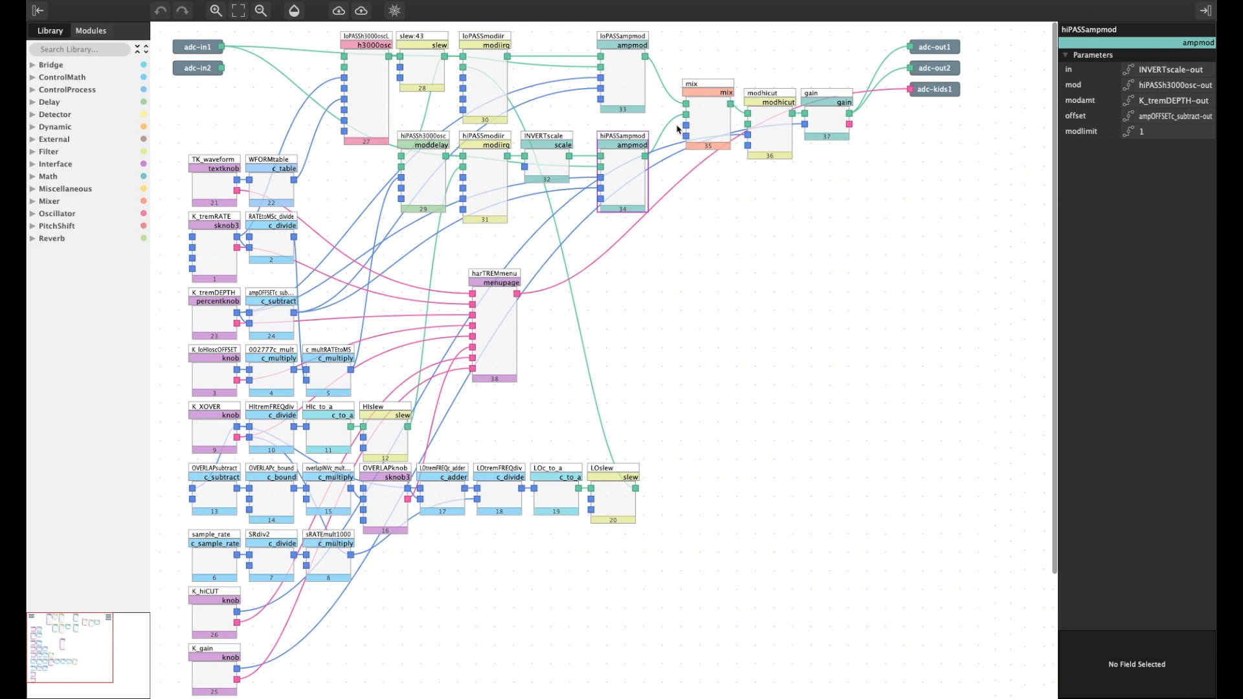
pyautogui.click(480, 98)
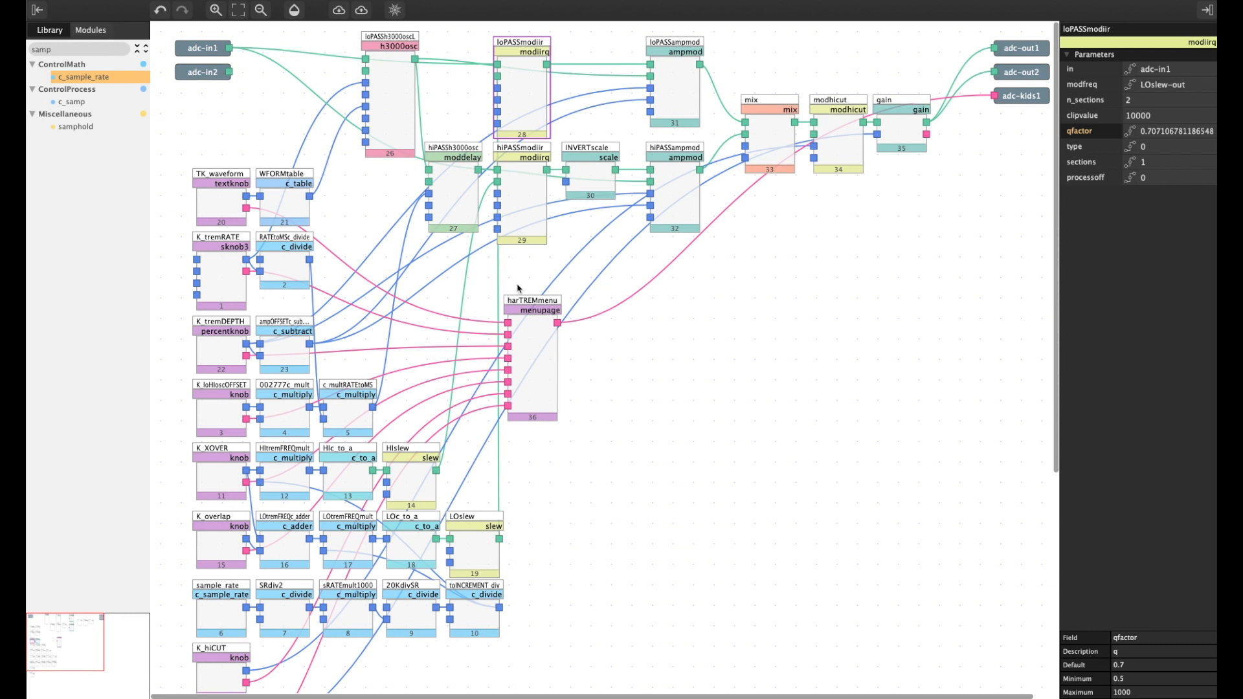
pyautogui.moveTo(519, 278); pyautogui.dragTo(551, 268)
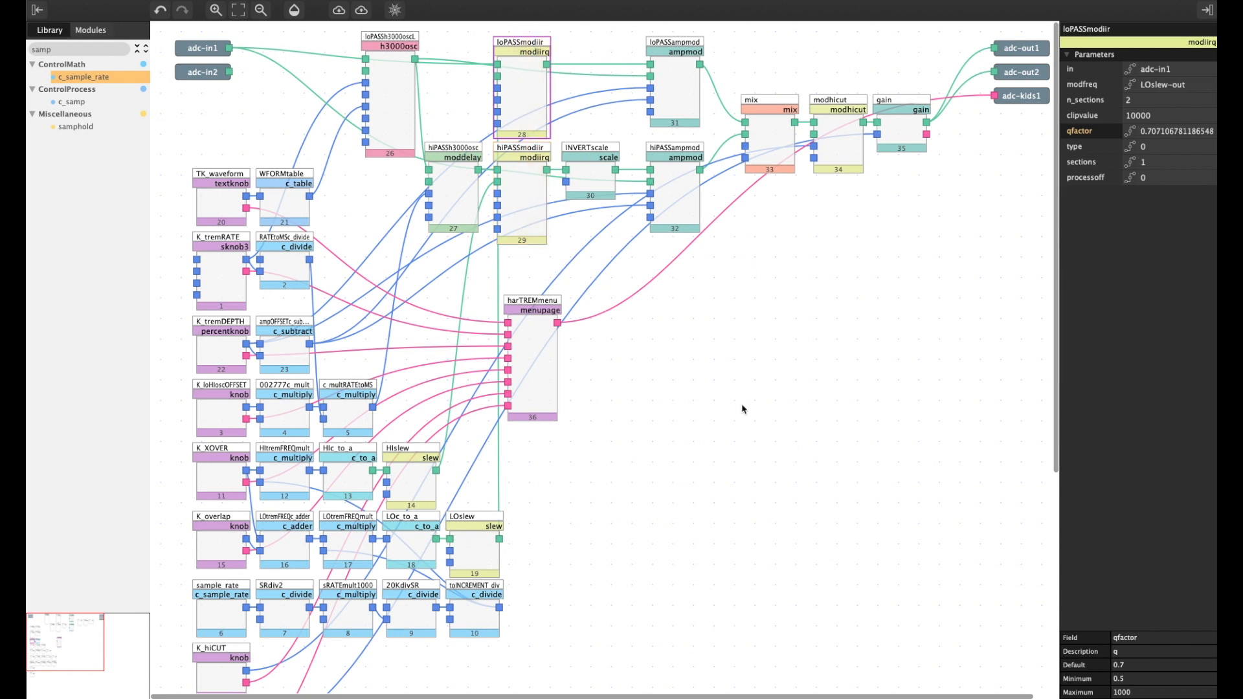